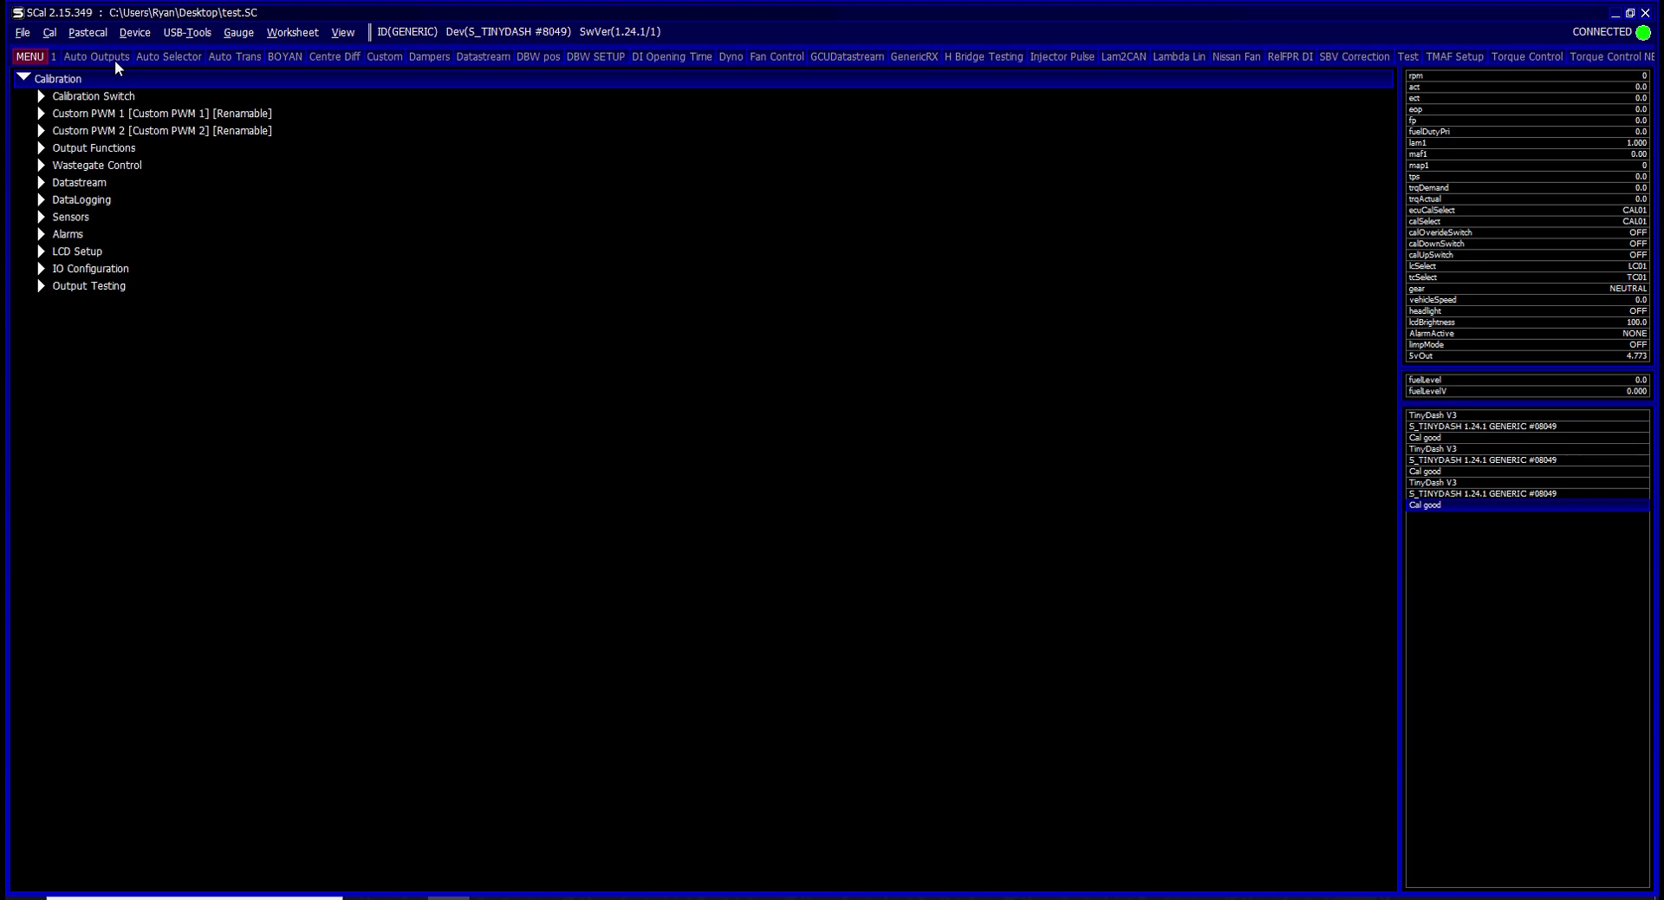
Expand the Datastream calibration group and check the CAN1 Bus Speed setting
key(Down)
key(Down)
key(Down)
key(Down)
key(Down)
key(Down)
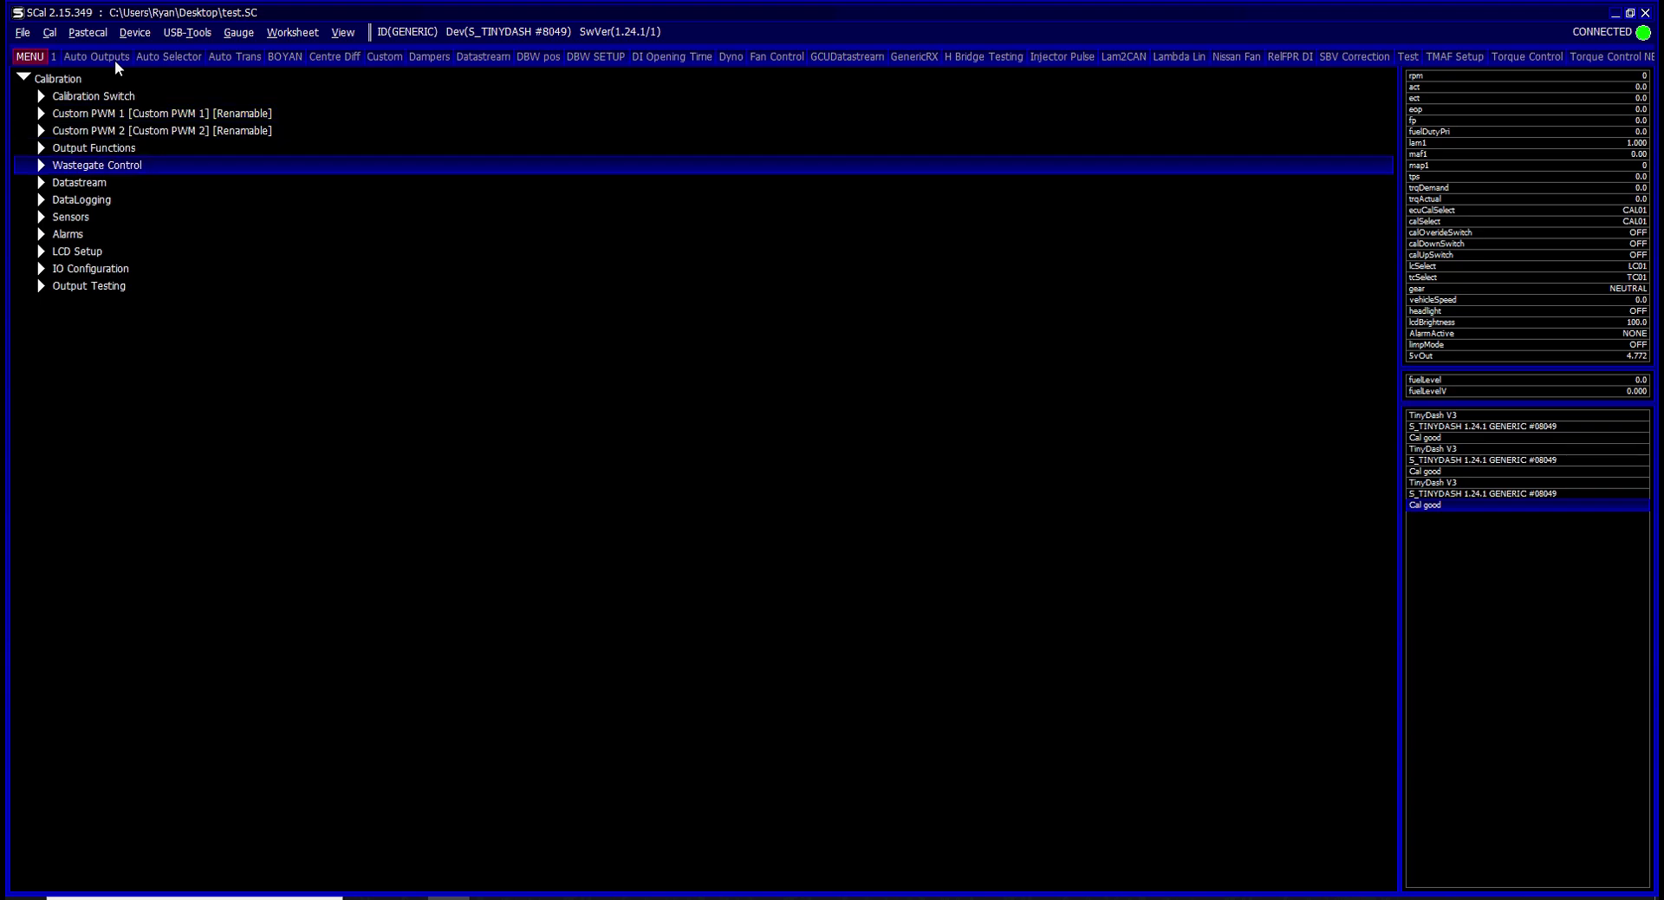
key(Right)
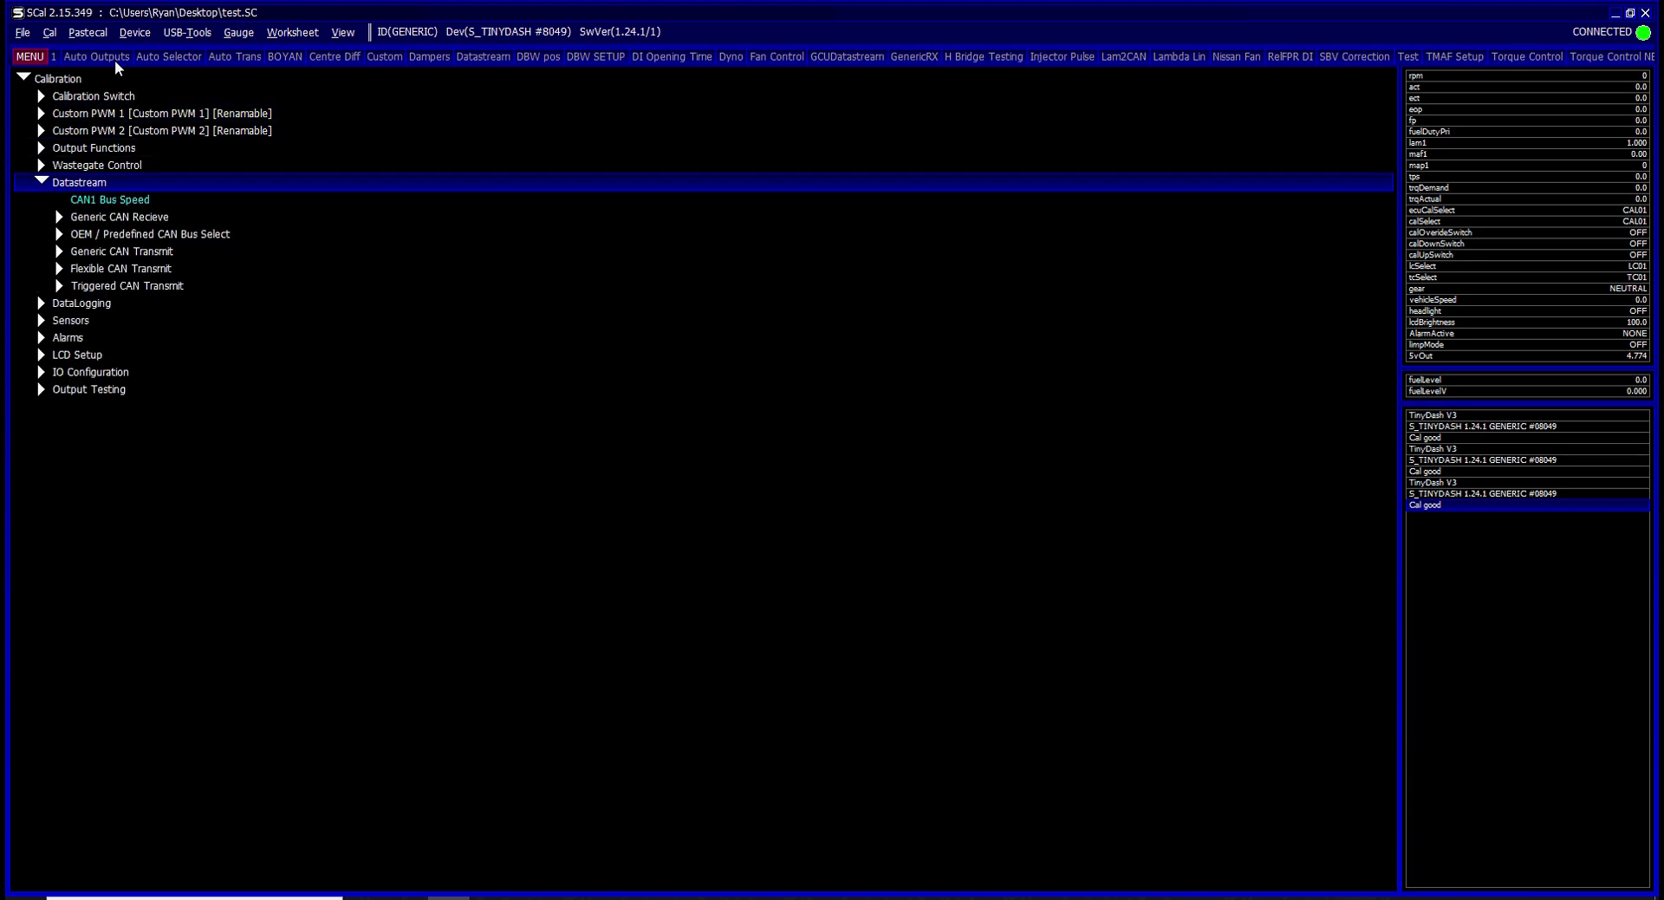
key(Down)
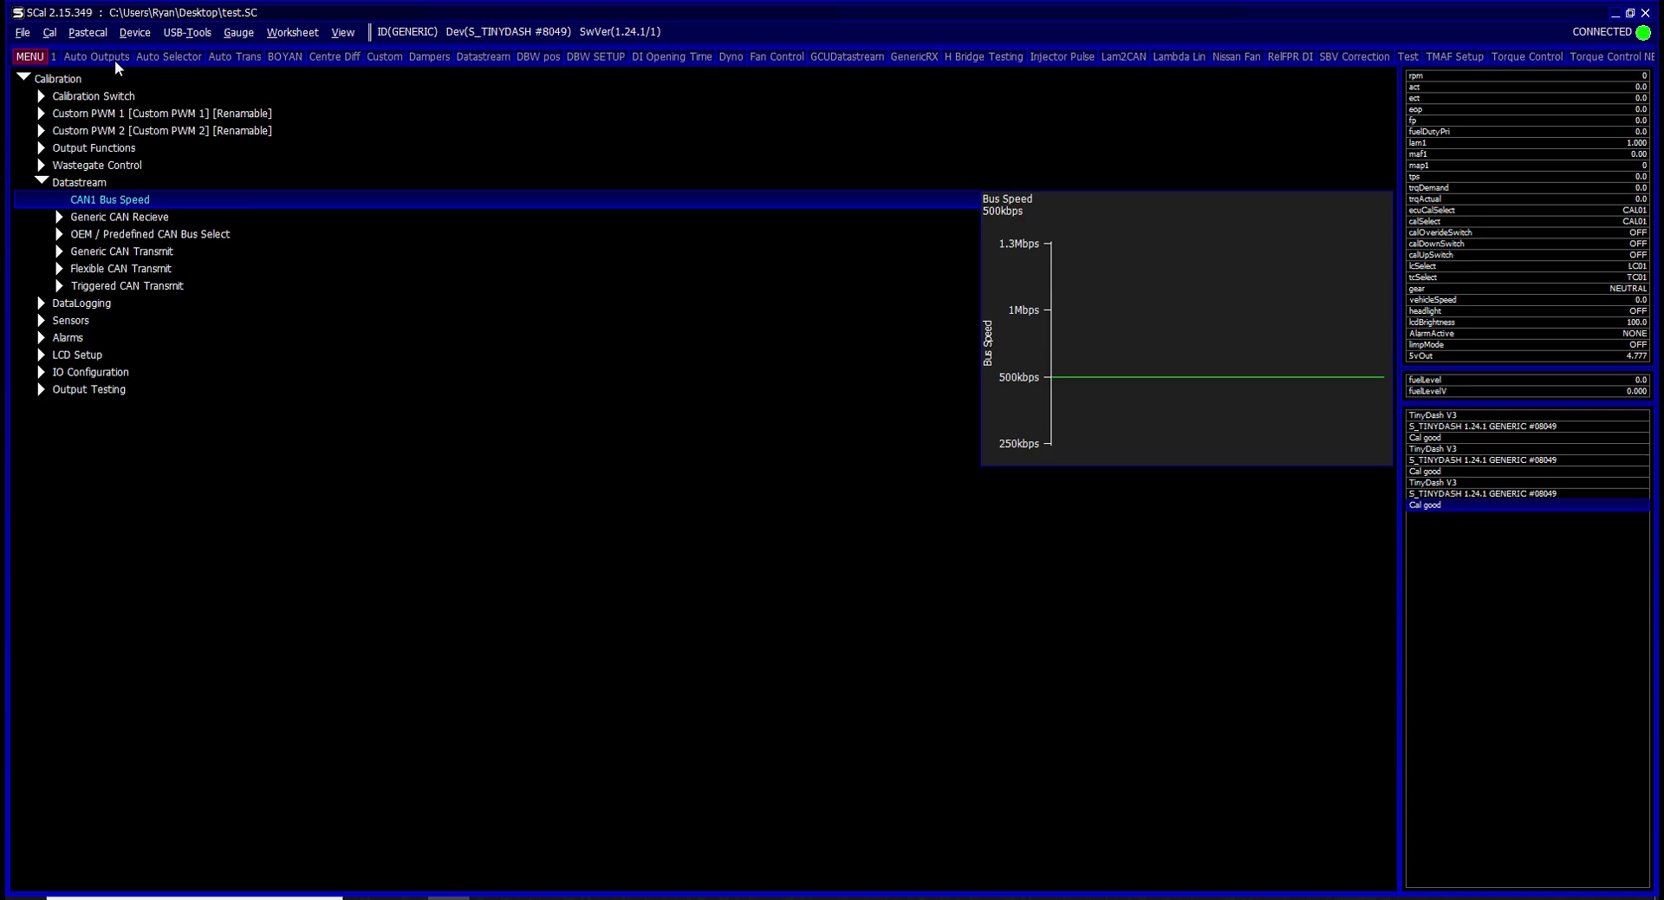
Expand the Generic CAN Recieve group and look through its parameters as far as Multiplexed Index
key(Down)
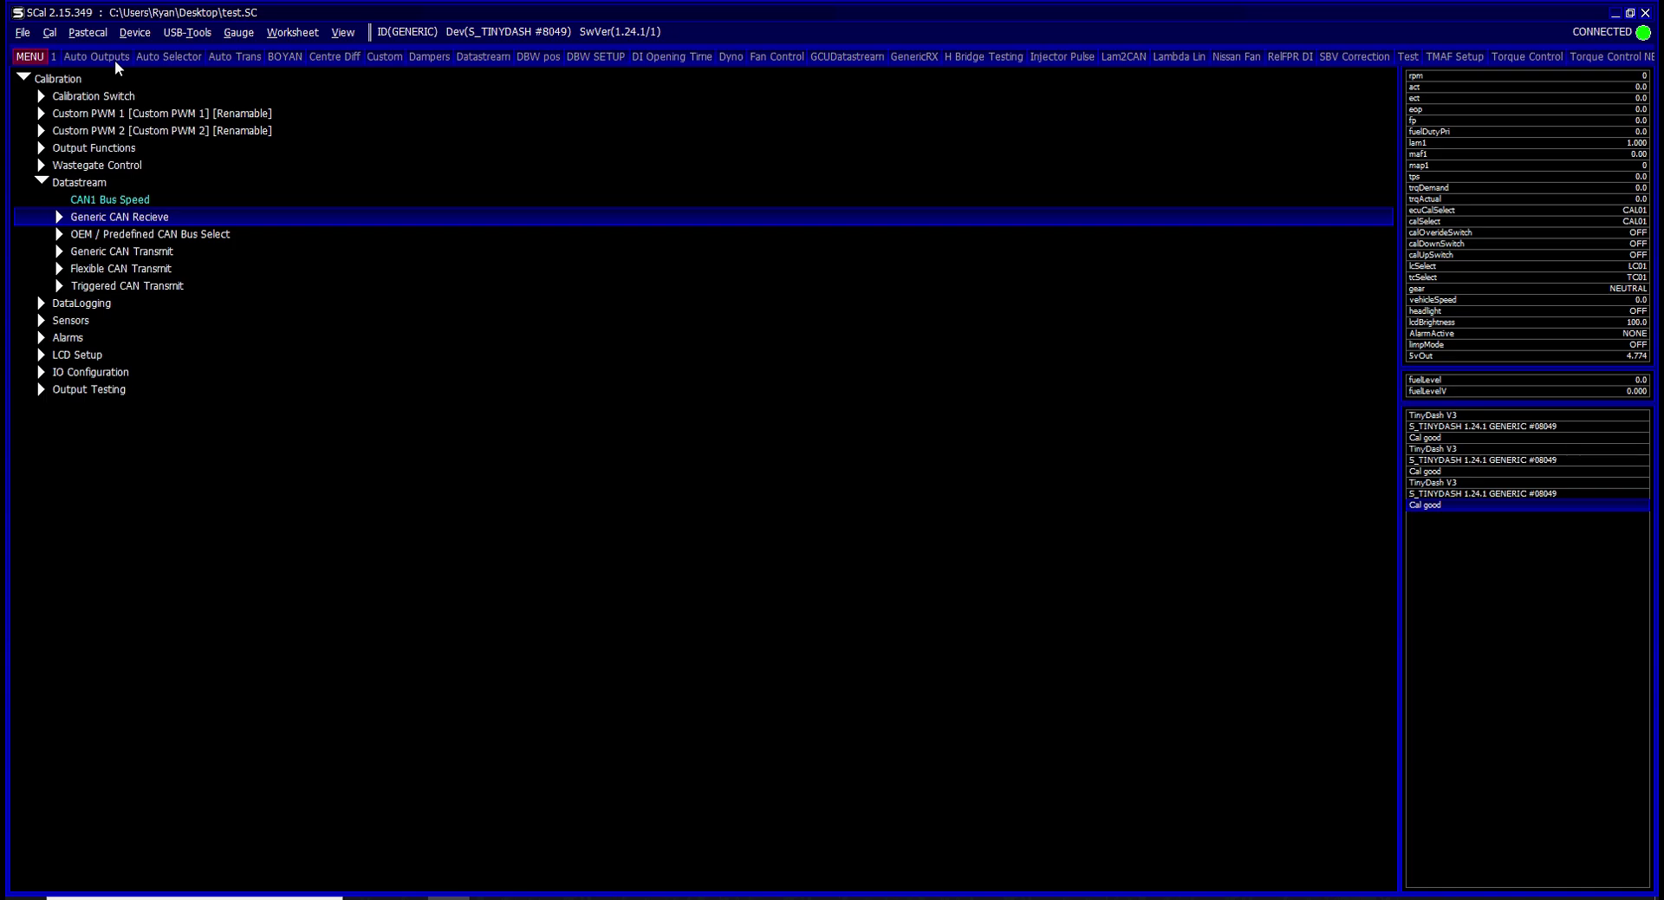
key(Right)
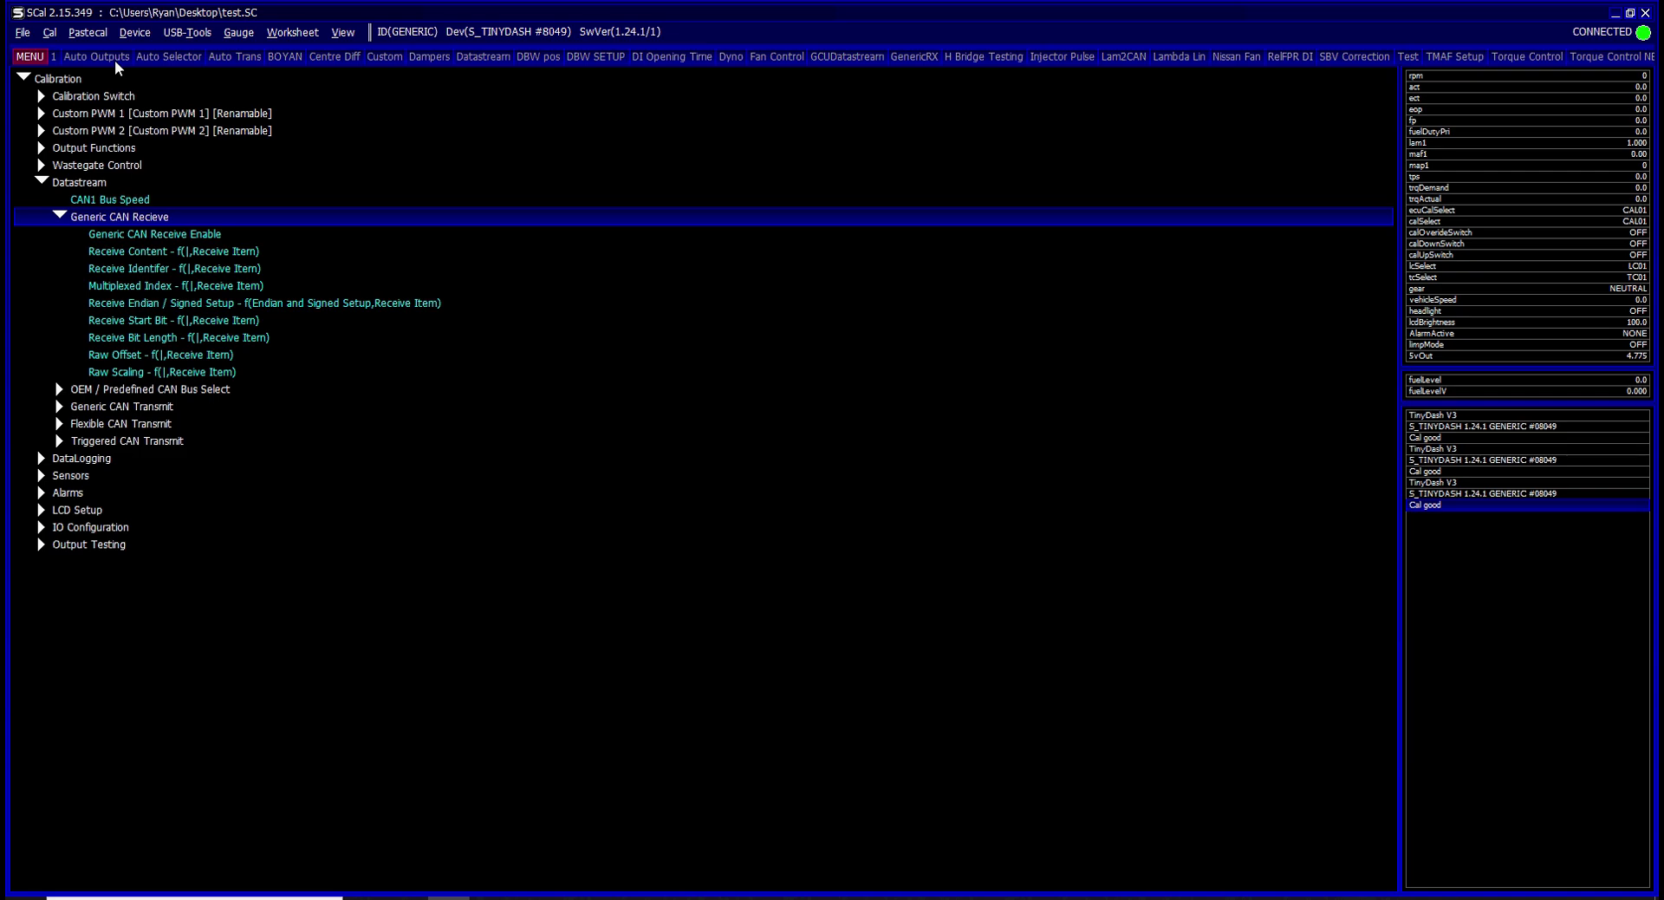
key(Down)
key(Down)
key(Down)
key(Down)
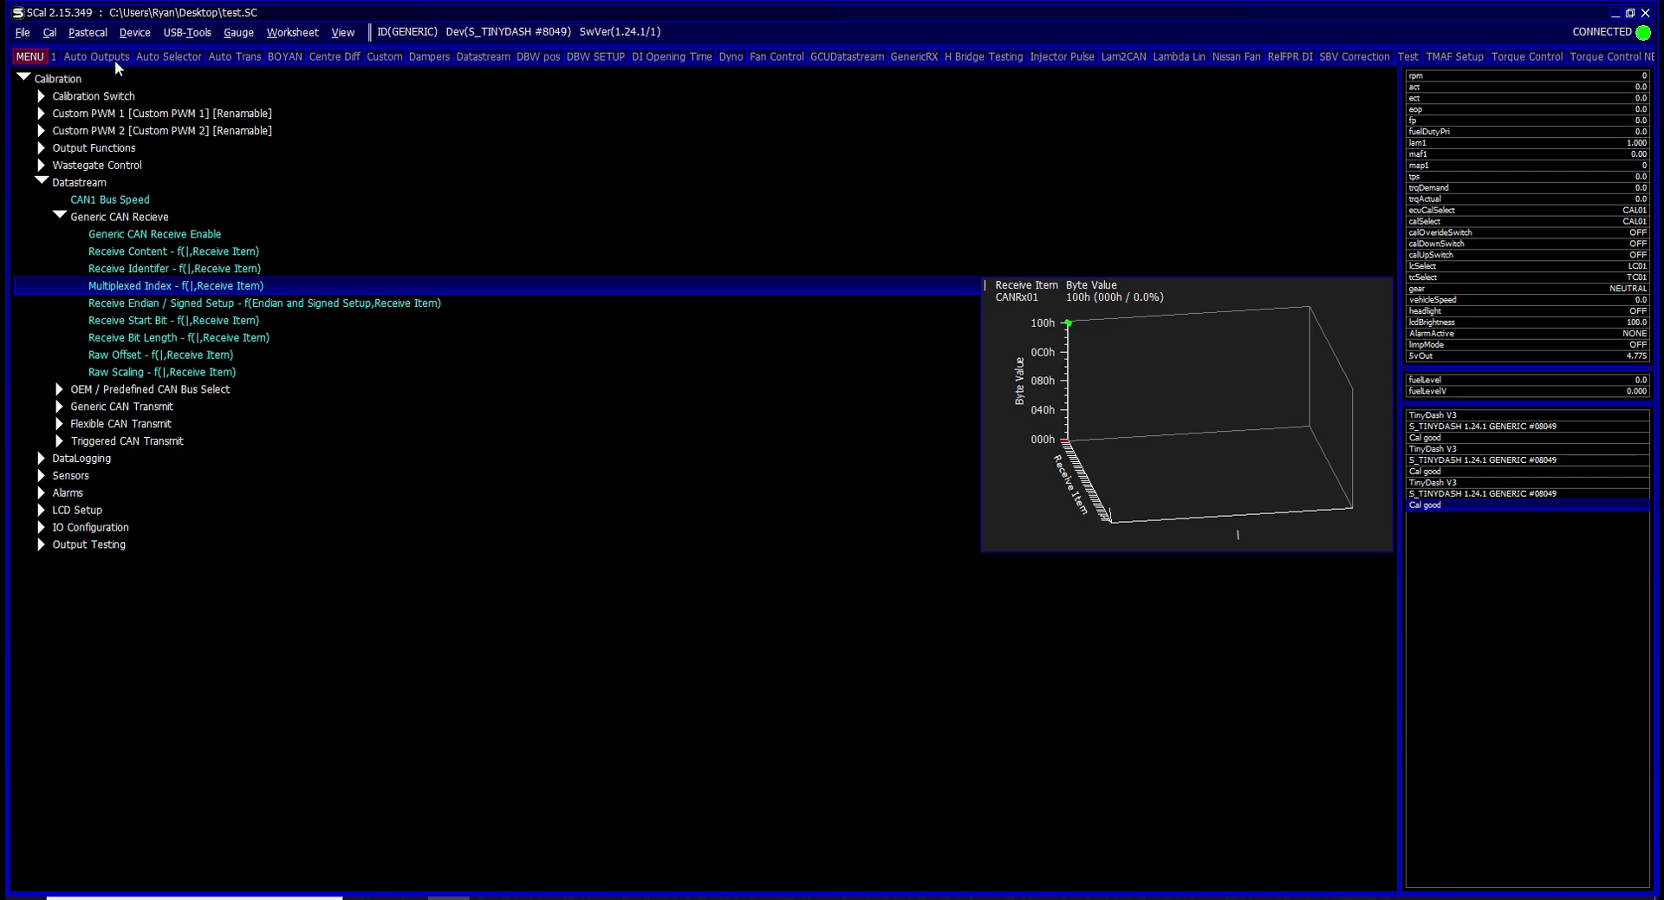
Enable Generic CAN Receive
key(Up)
key(Up)
key(Up)
key(Return)
key(Escape)
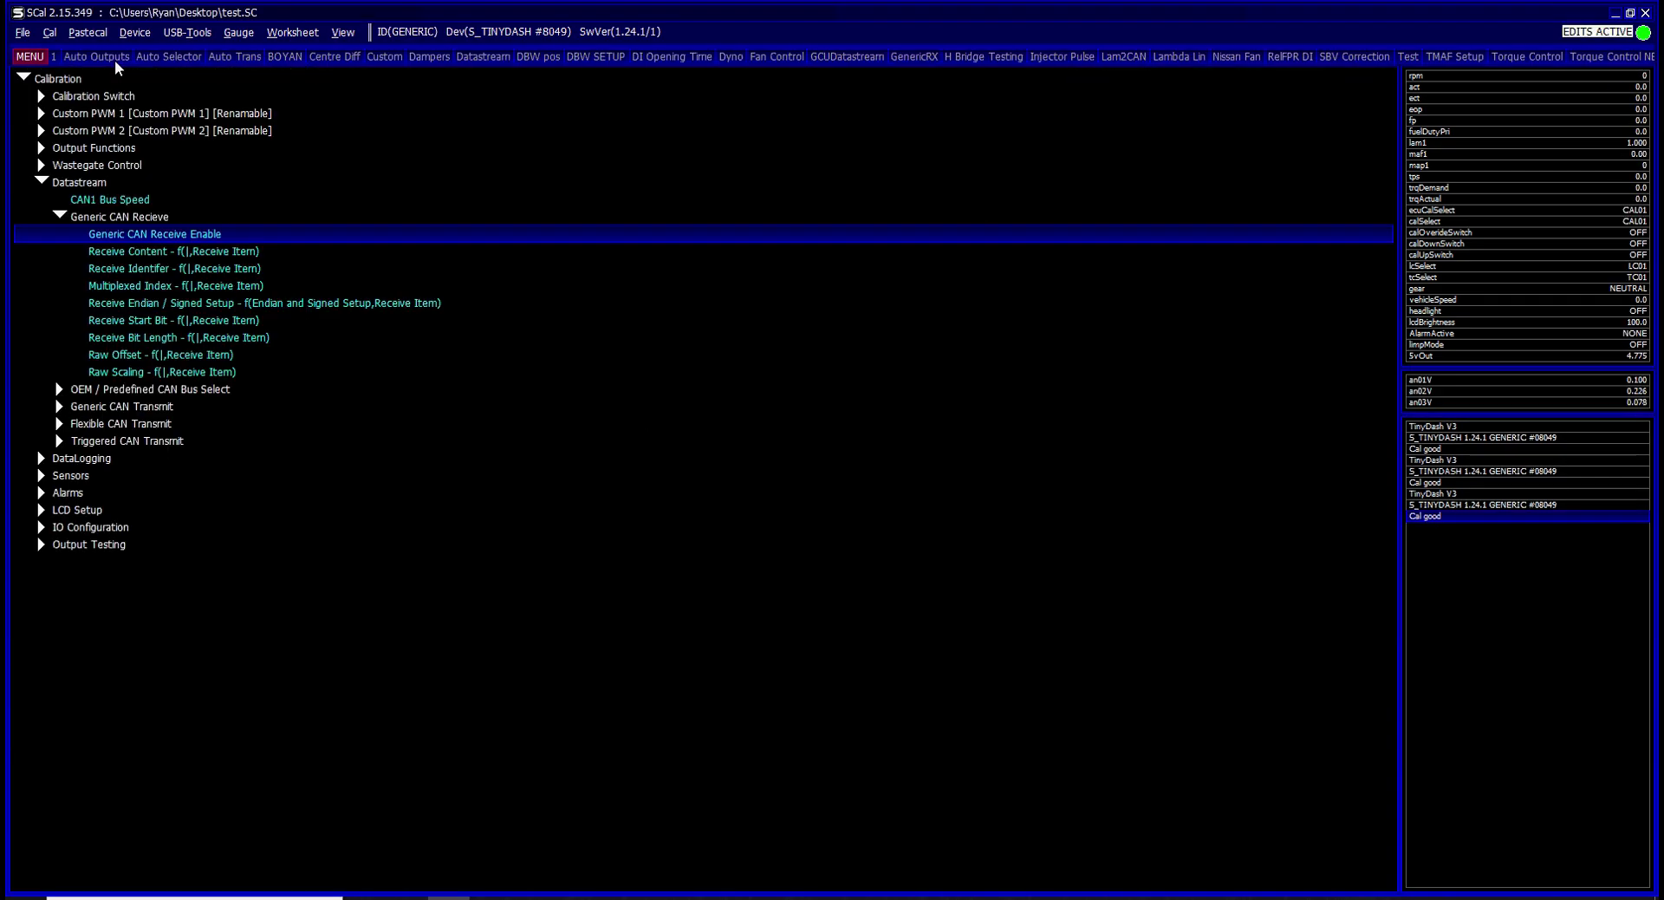
Set the Receive Content of item CANRx01 to rpm
key(Down)
key(Return)
key(Return)
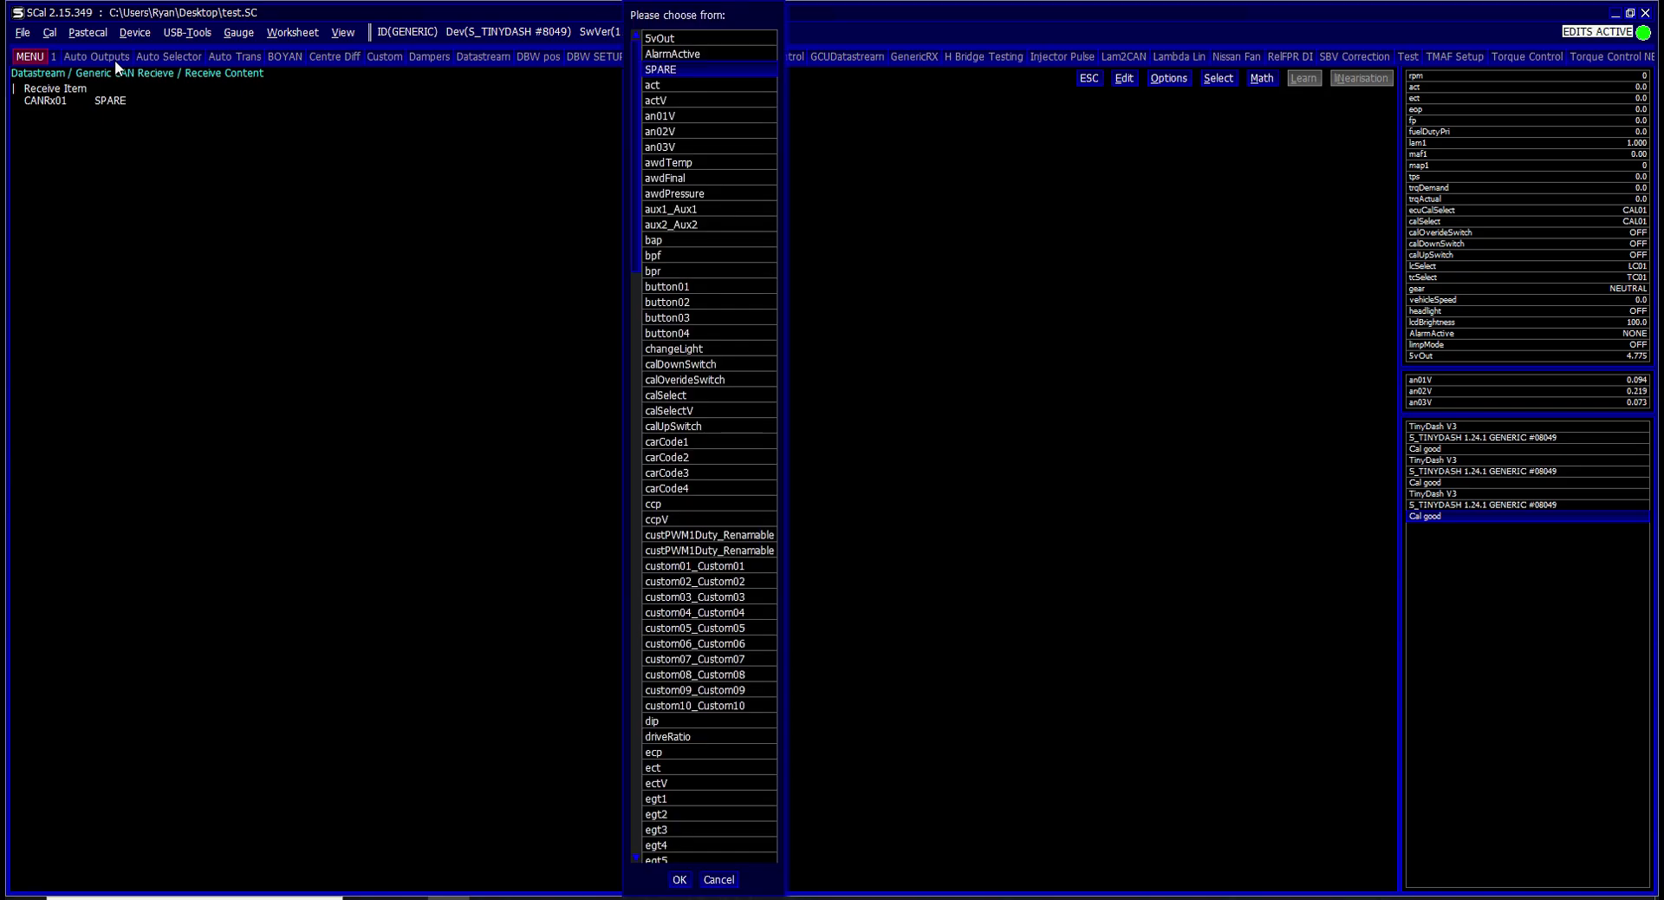
text(rpm)
key(Return)
key(Escape)
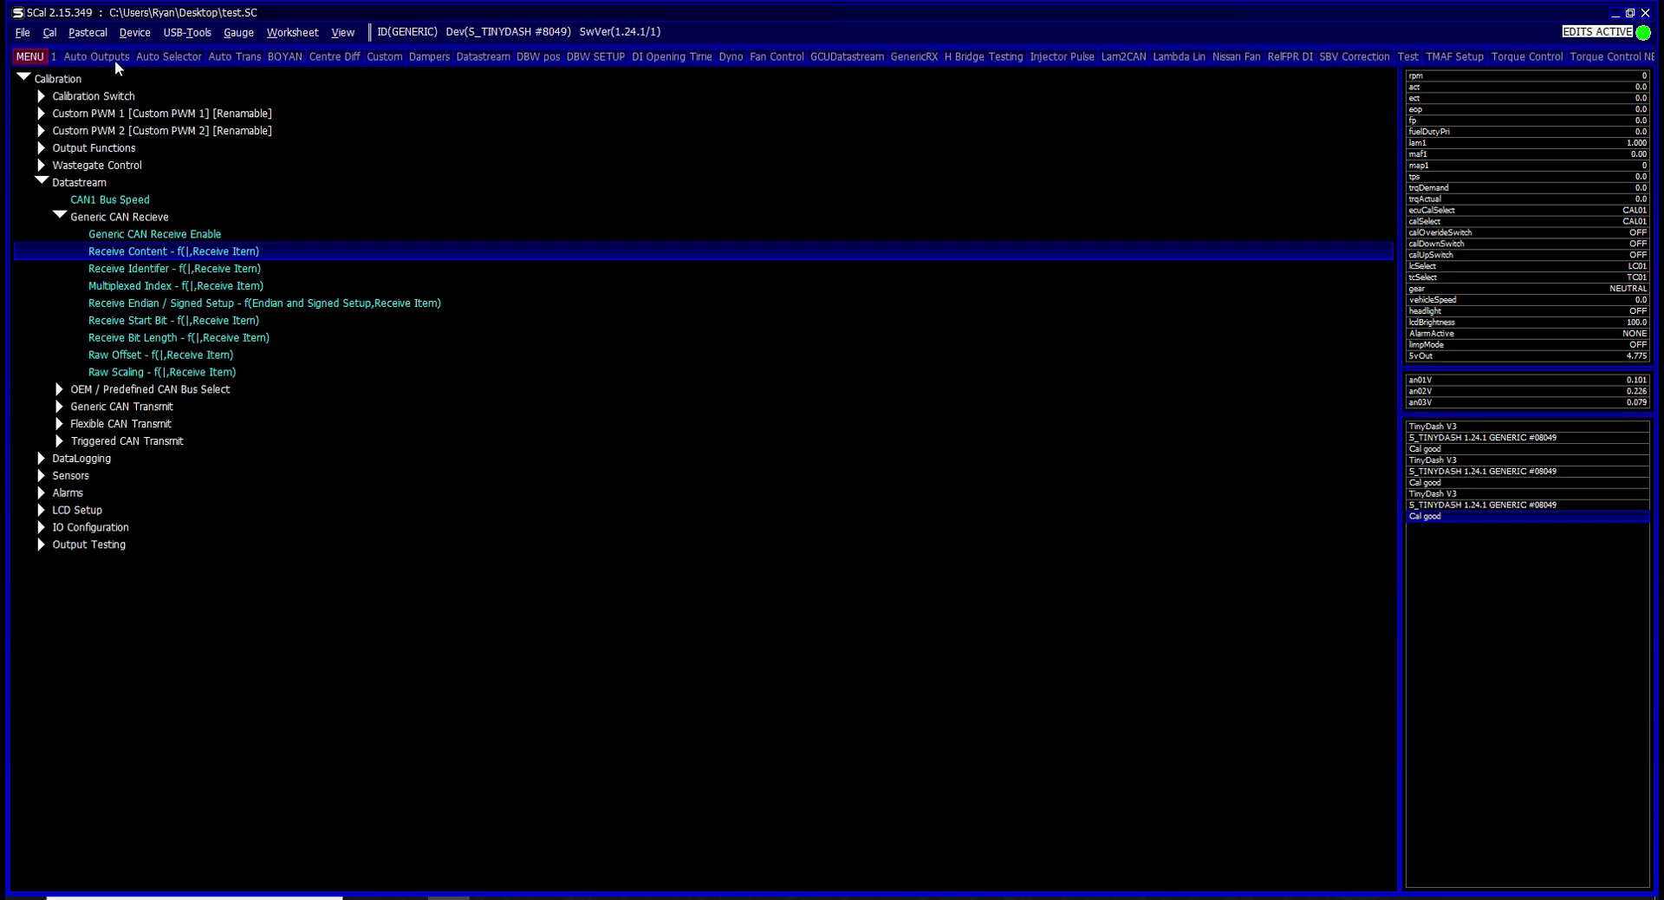
Set the receive identifier of CANRx01 to 105h
key(Down)
key(Return)
key(Return)
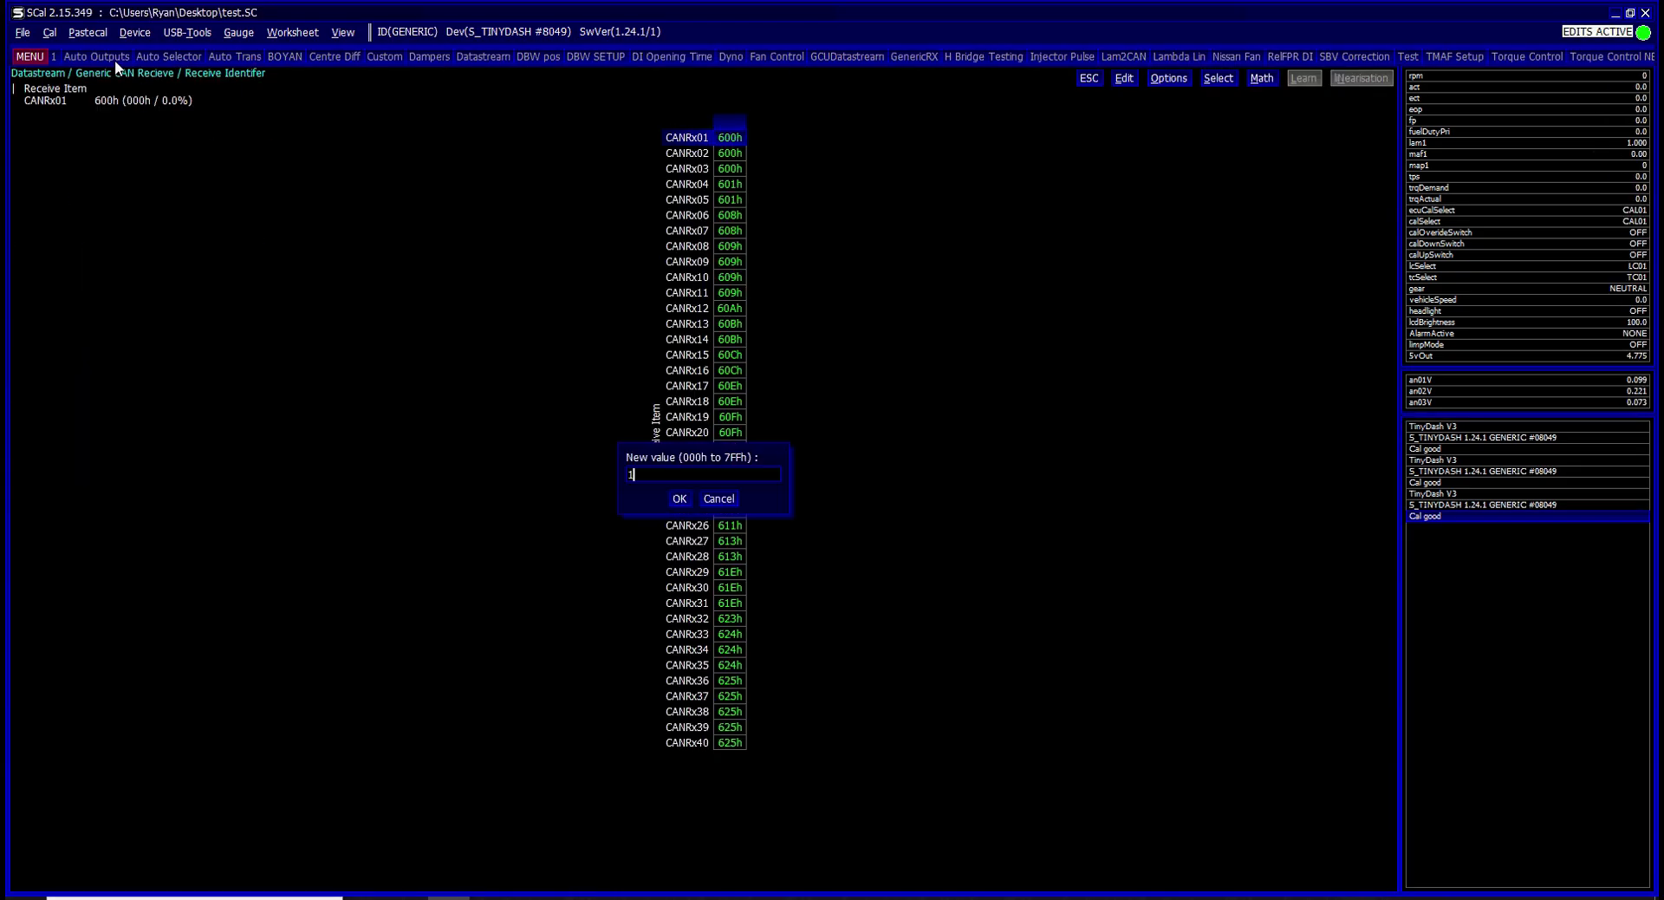
text(105h)
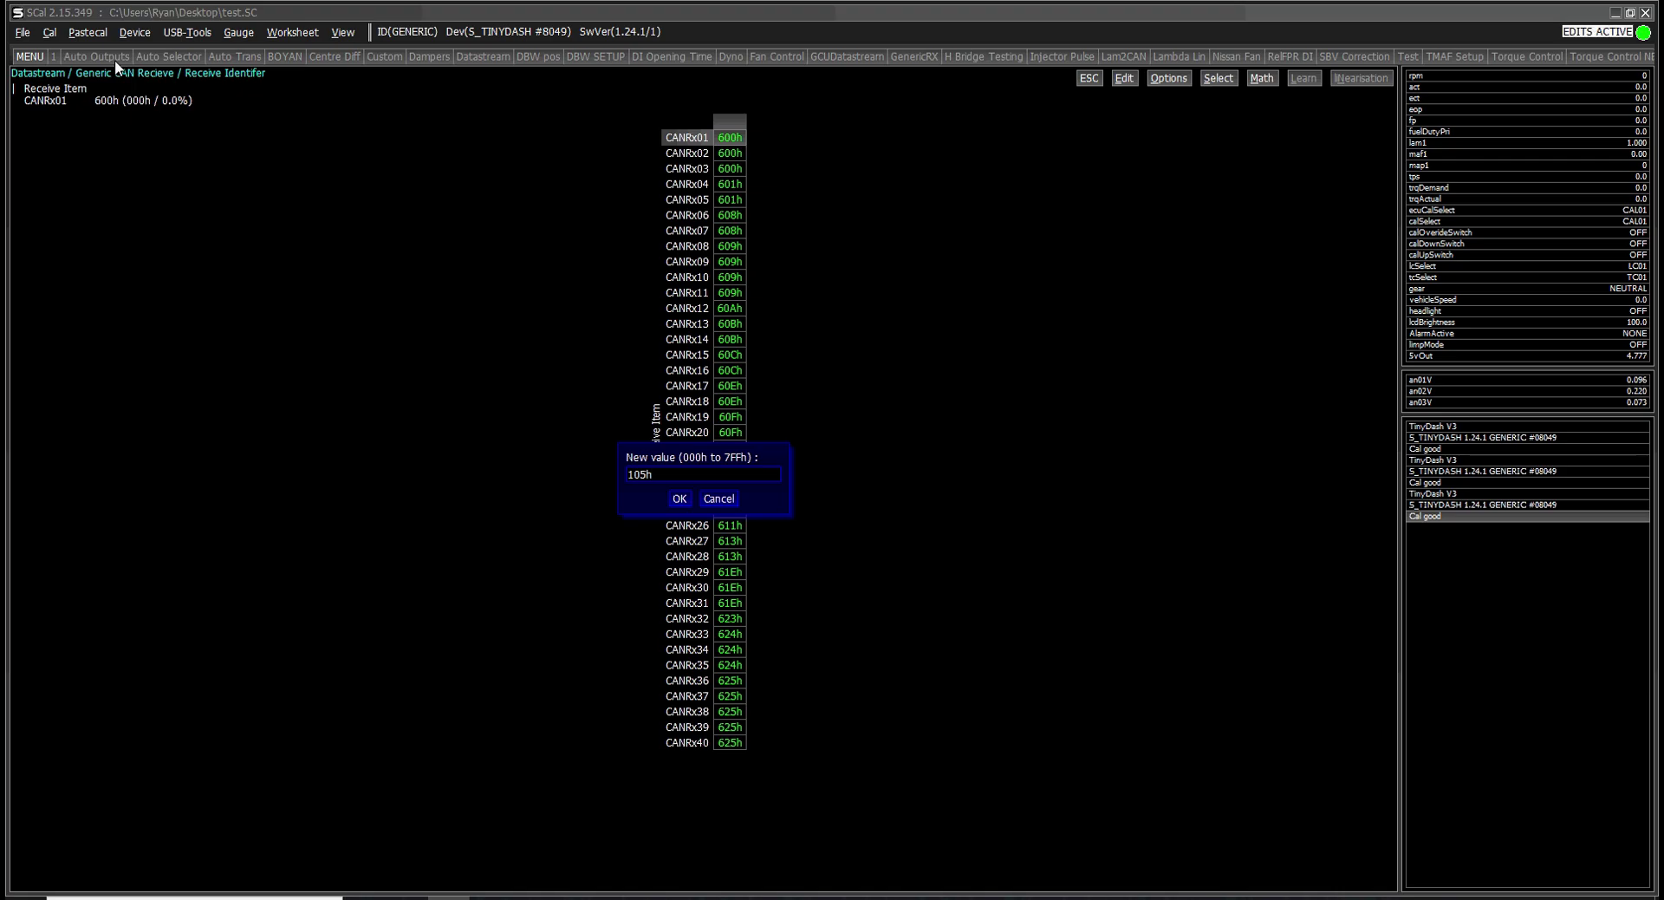
key(Return)
key(Escape)
Check the Multiplexed Index preview and the Receive Endian / Signed Setup table for CANRx01
key(Down)
key(Down)
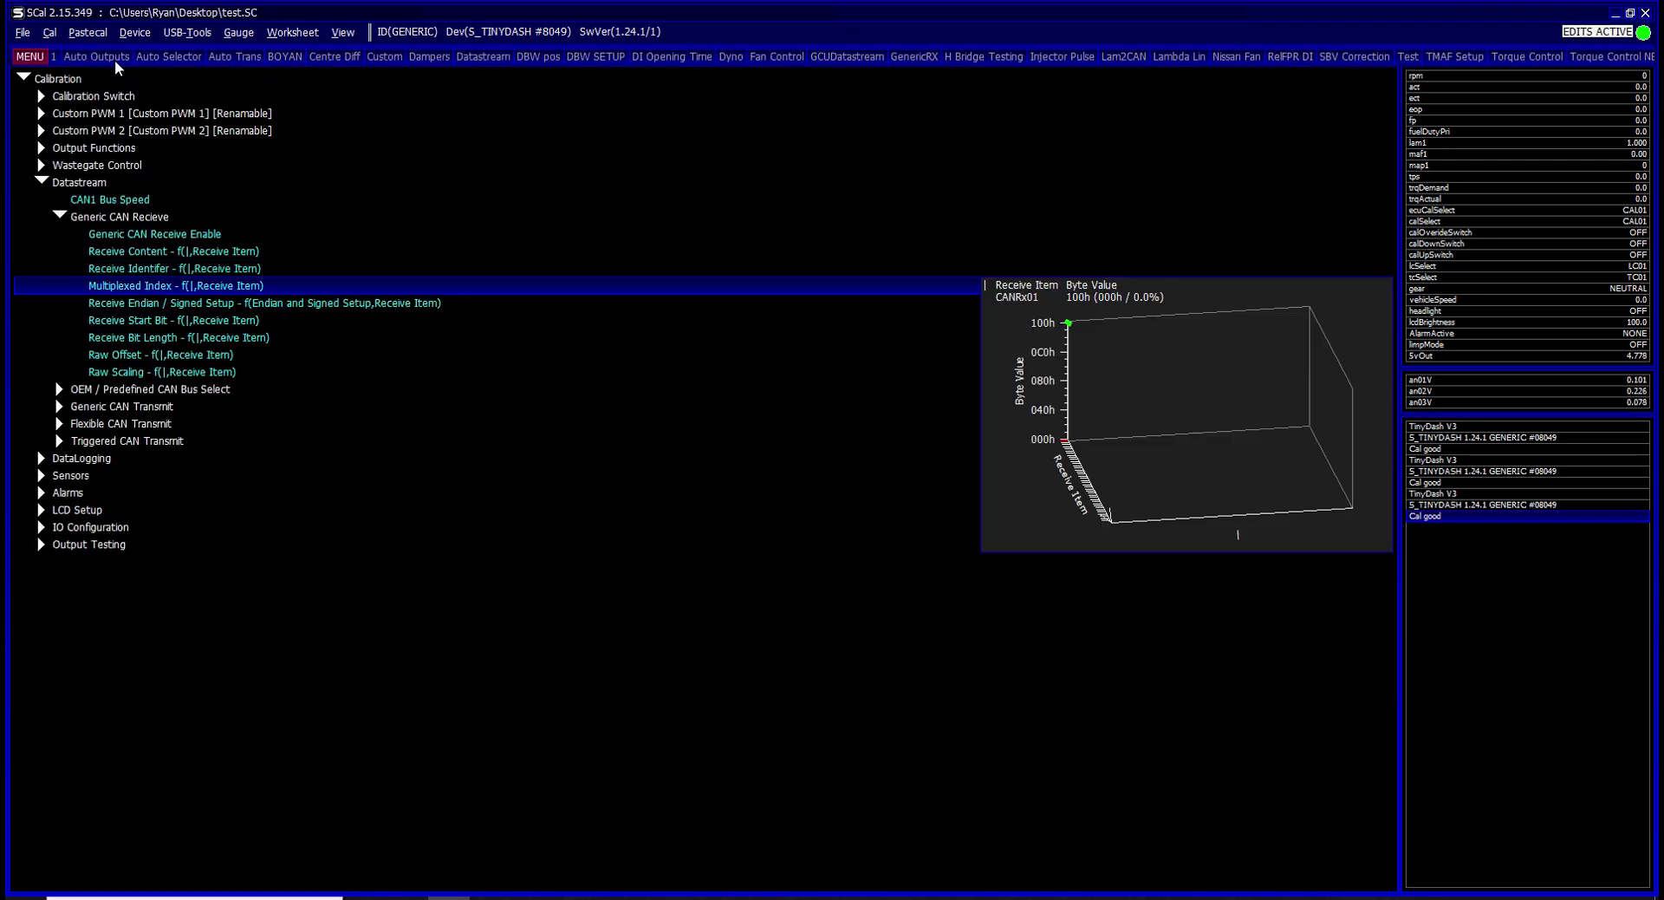
key(Return)
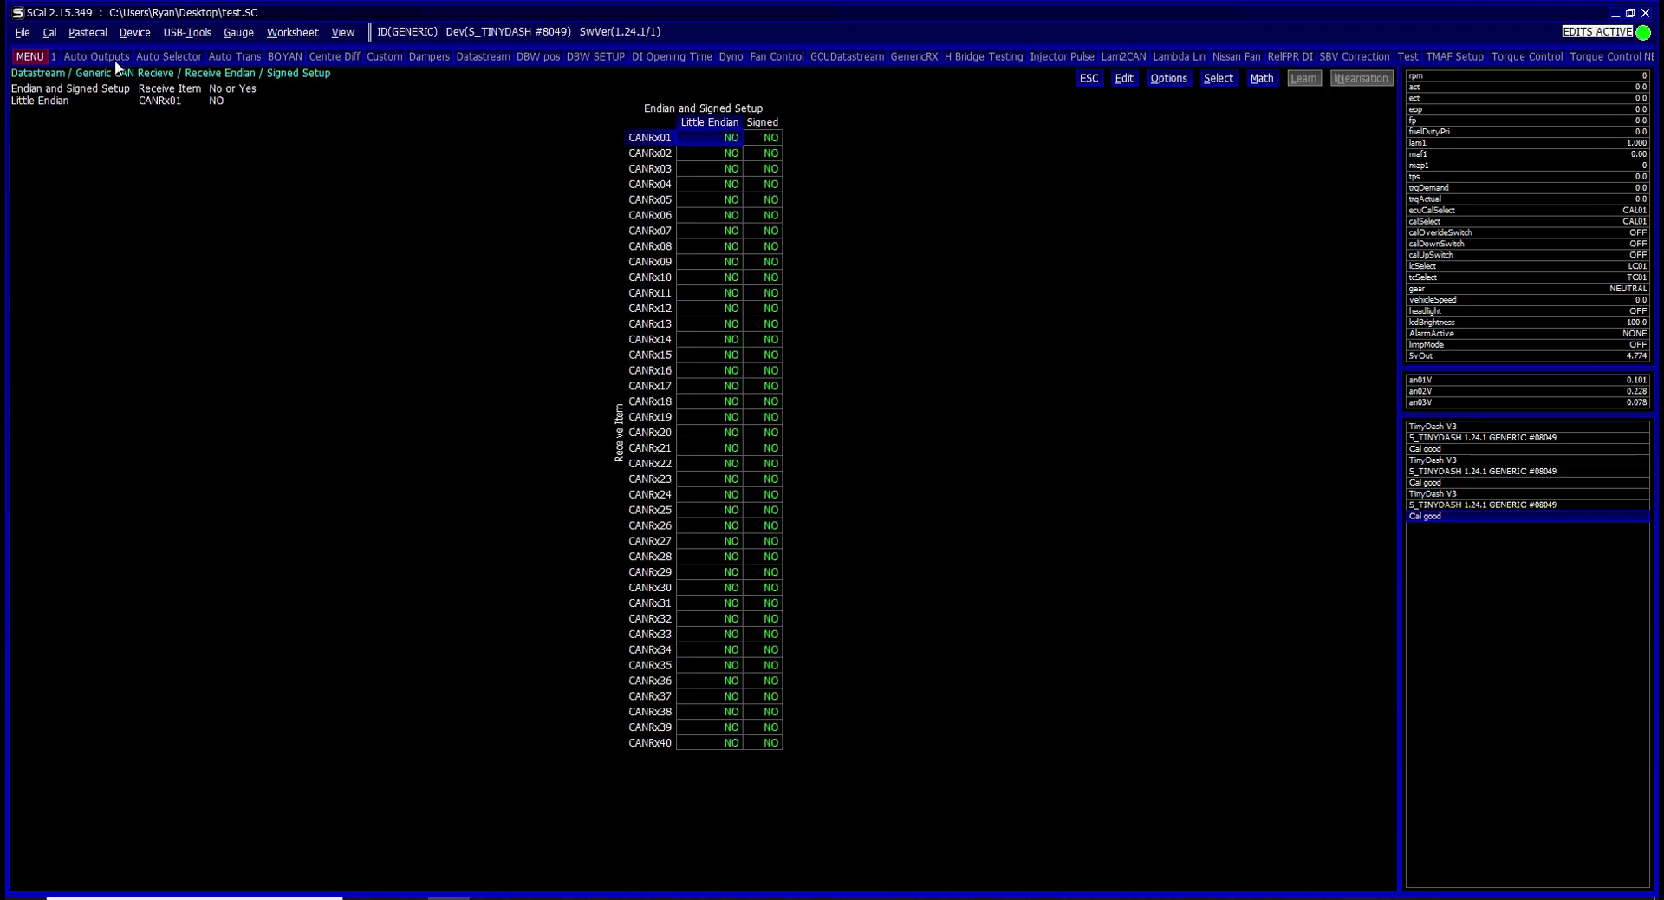
key(Escape)
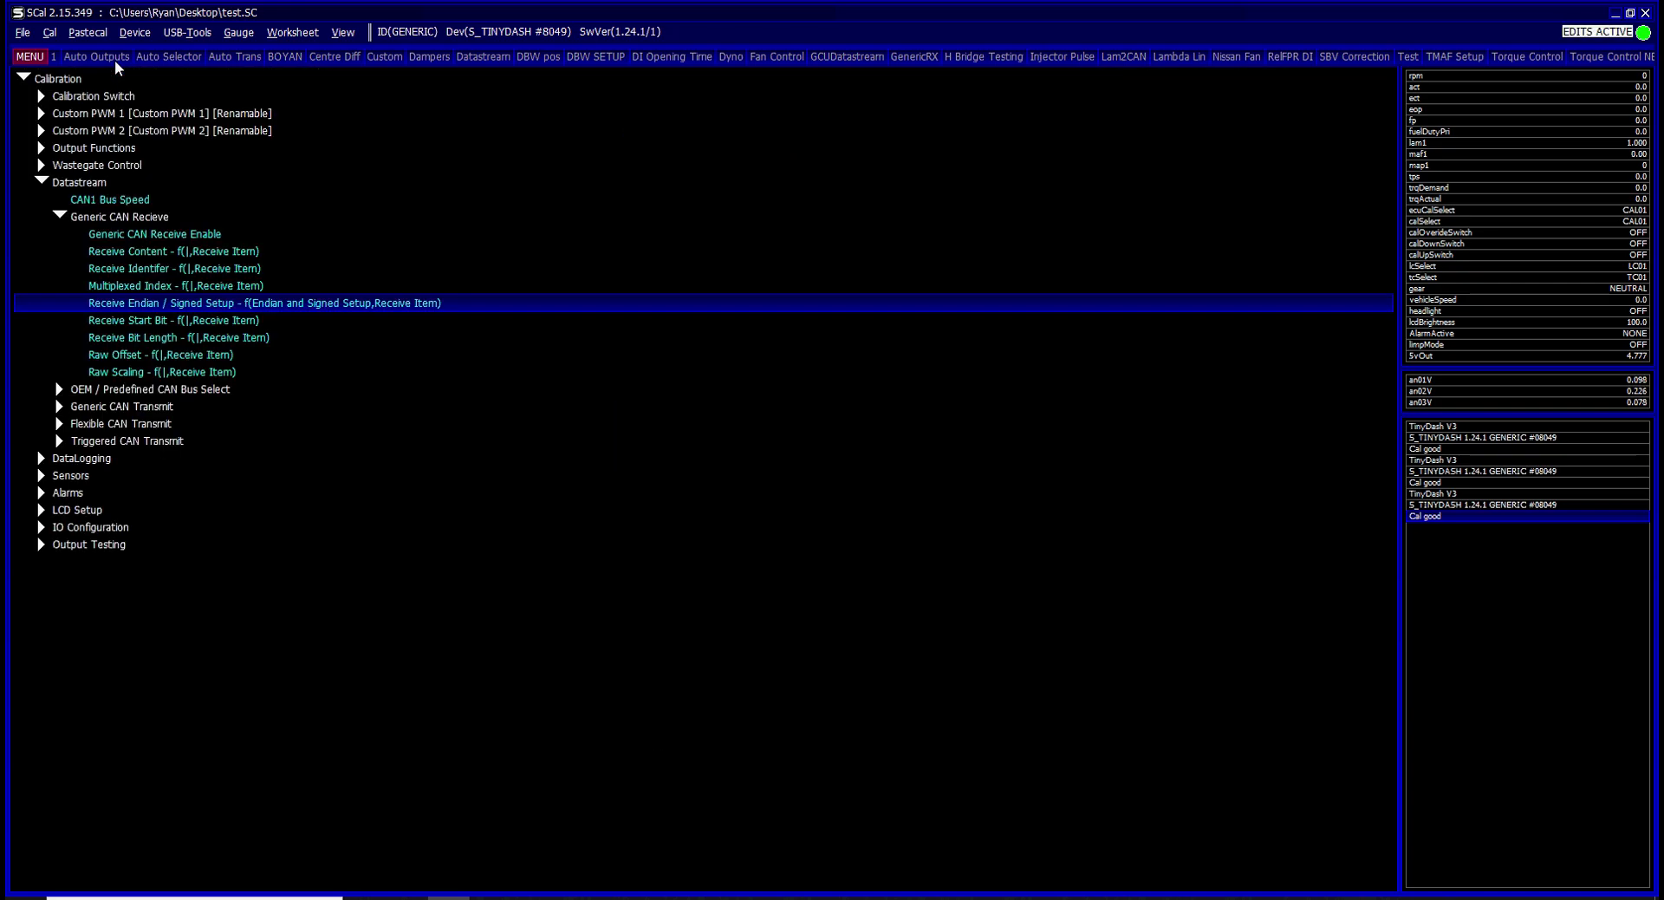
Set the Receive Start Bit of CANRx01 to 16 and check its Receive Bit Length
key(Down)
key(Return)
text(16)
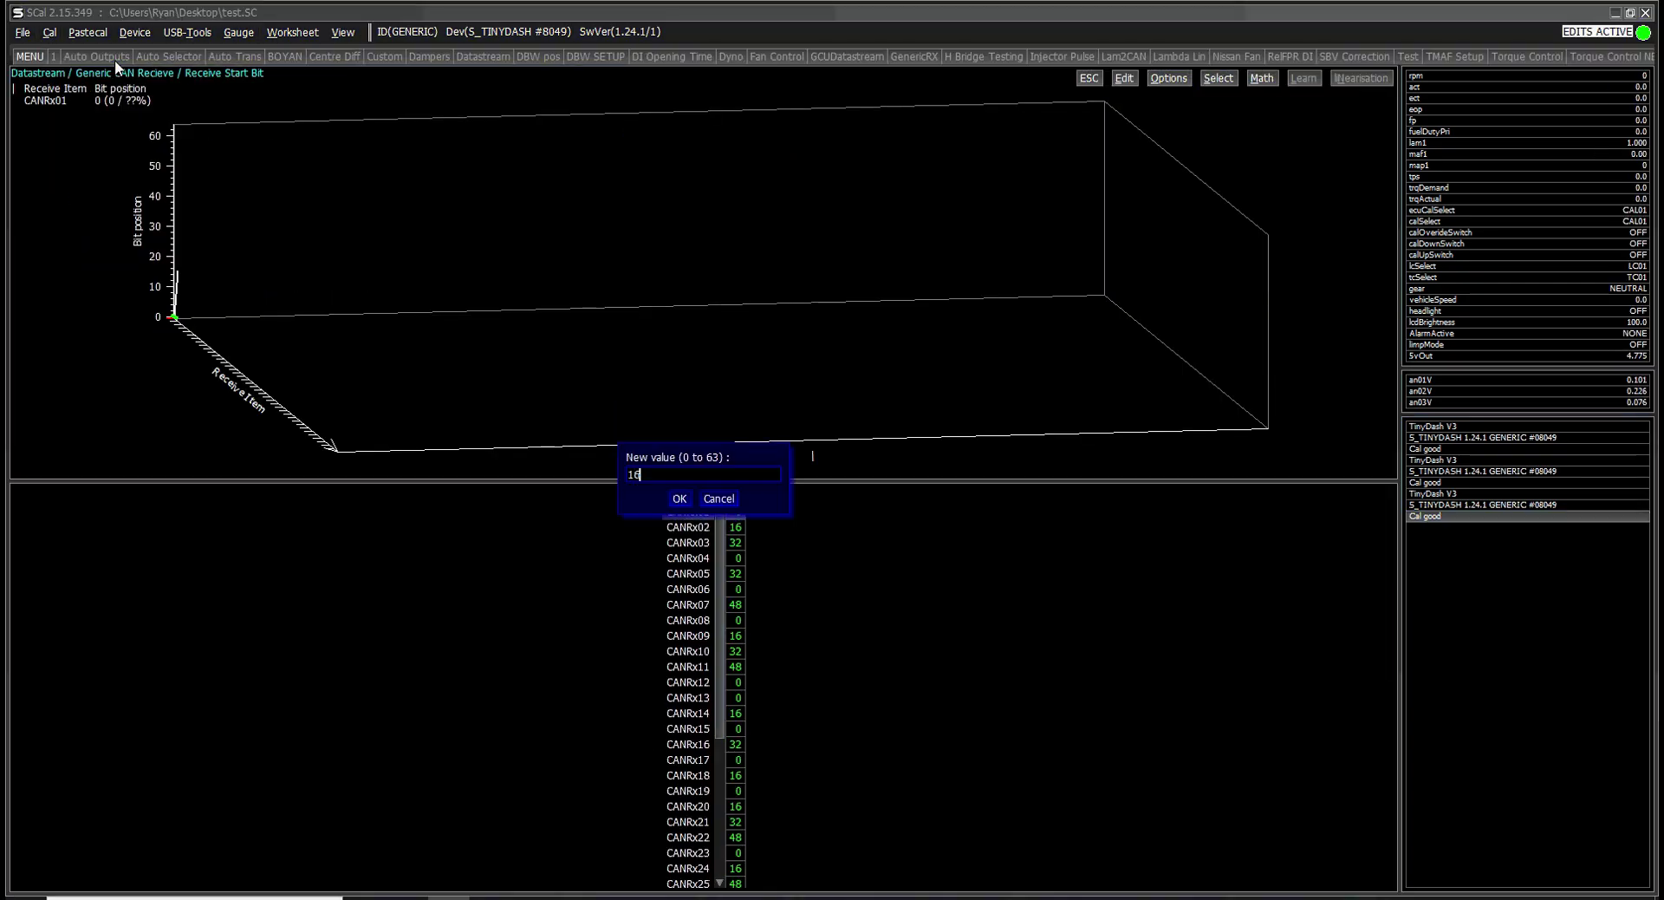
key(Return)
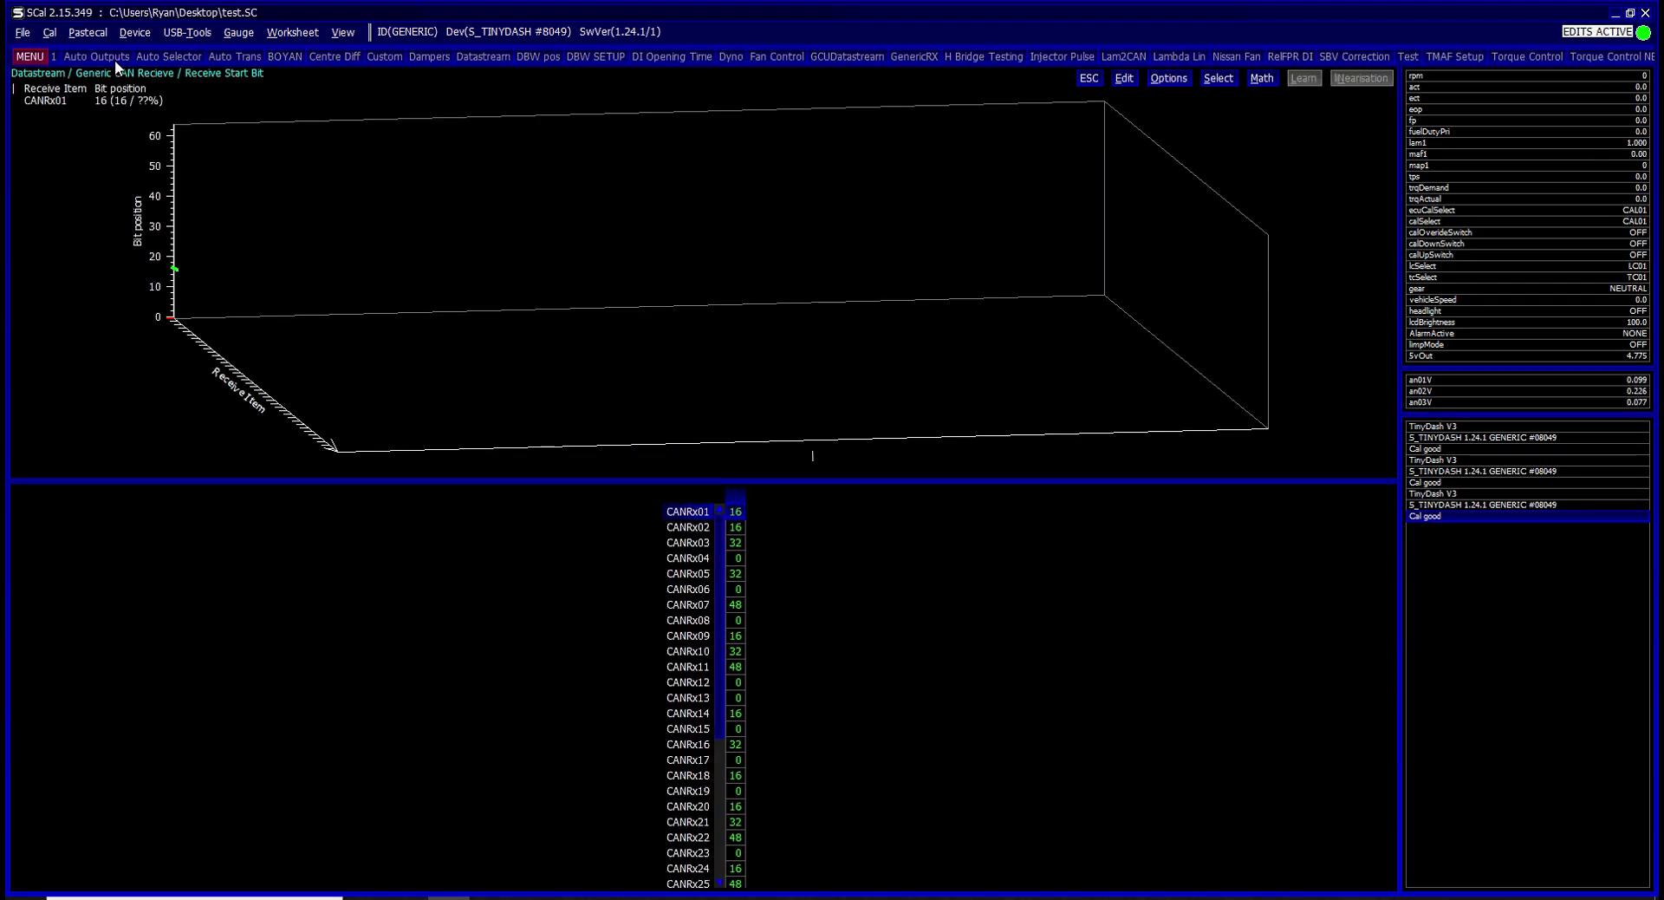
key(Escape)
key(Down)
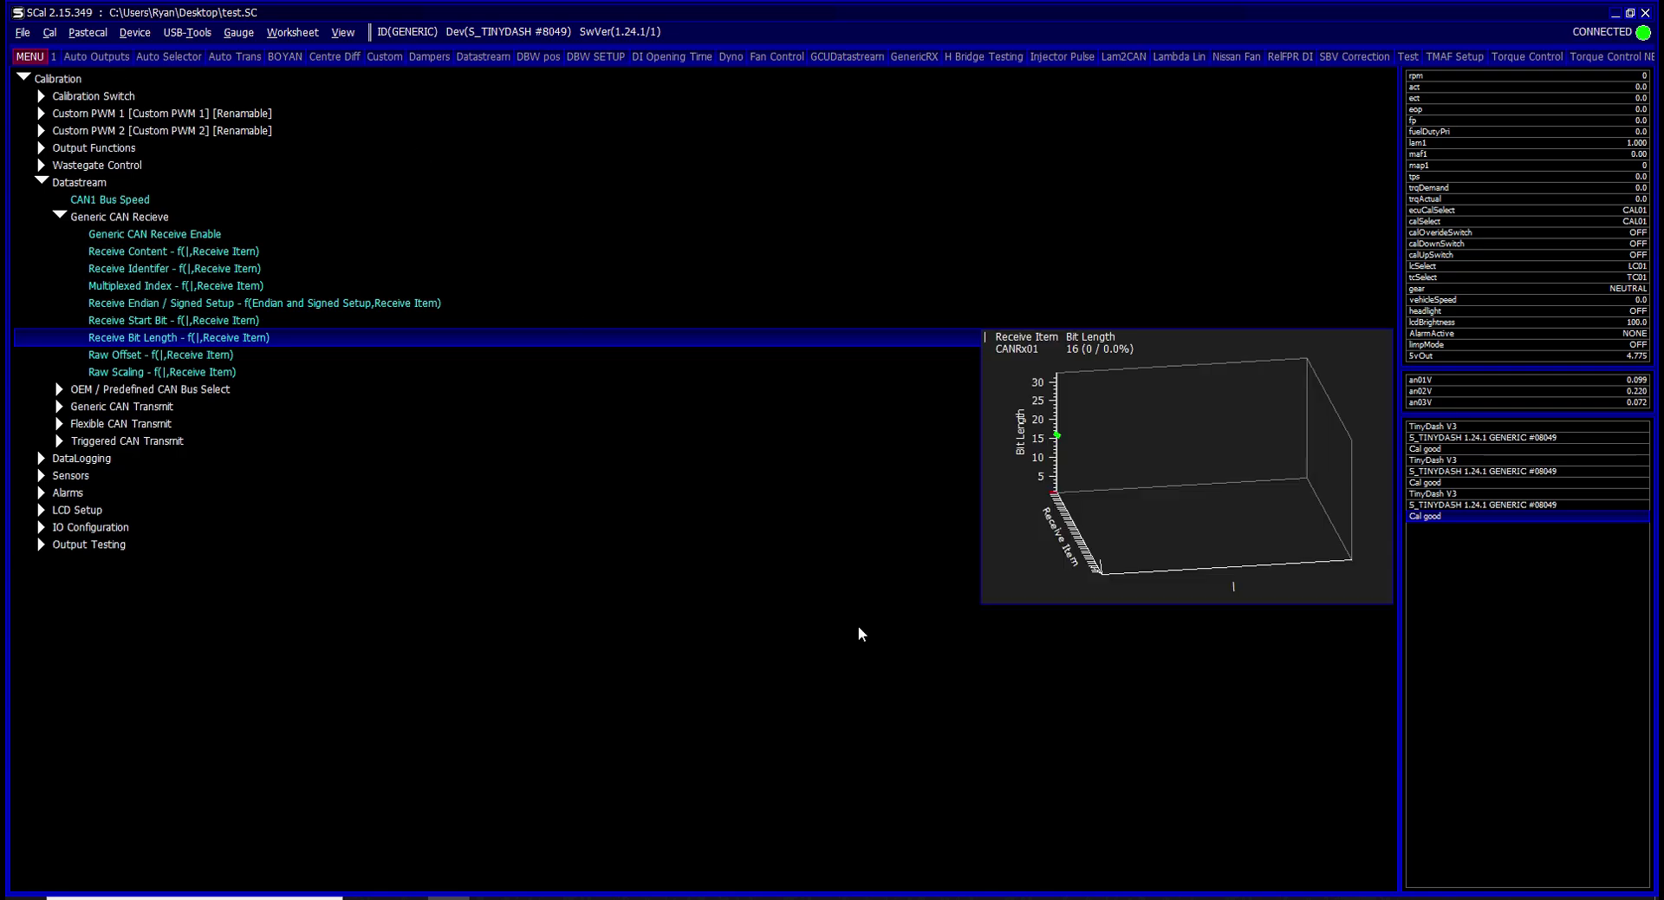
Switch to Vehicle Spy 3, start transmitting Tx Message HS CAN 1 and return to SCal
click(996, 898)
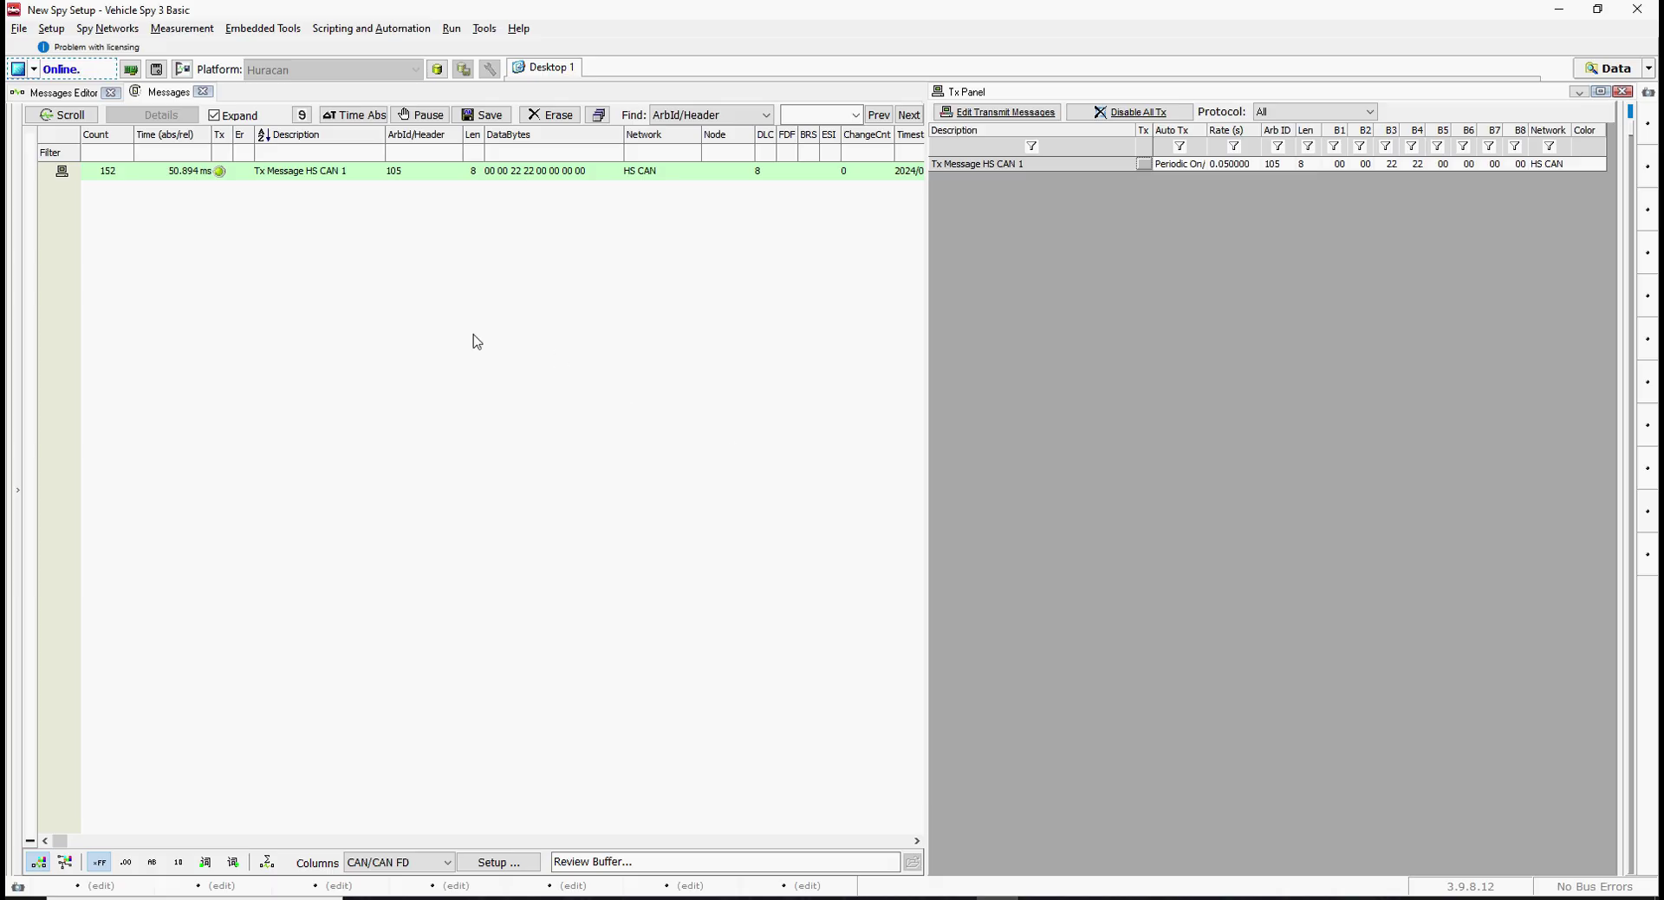
click(1144, 164)
click(450, 898)
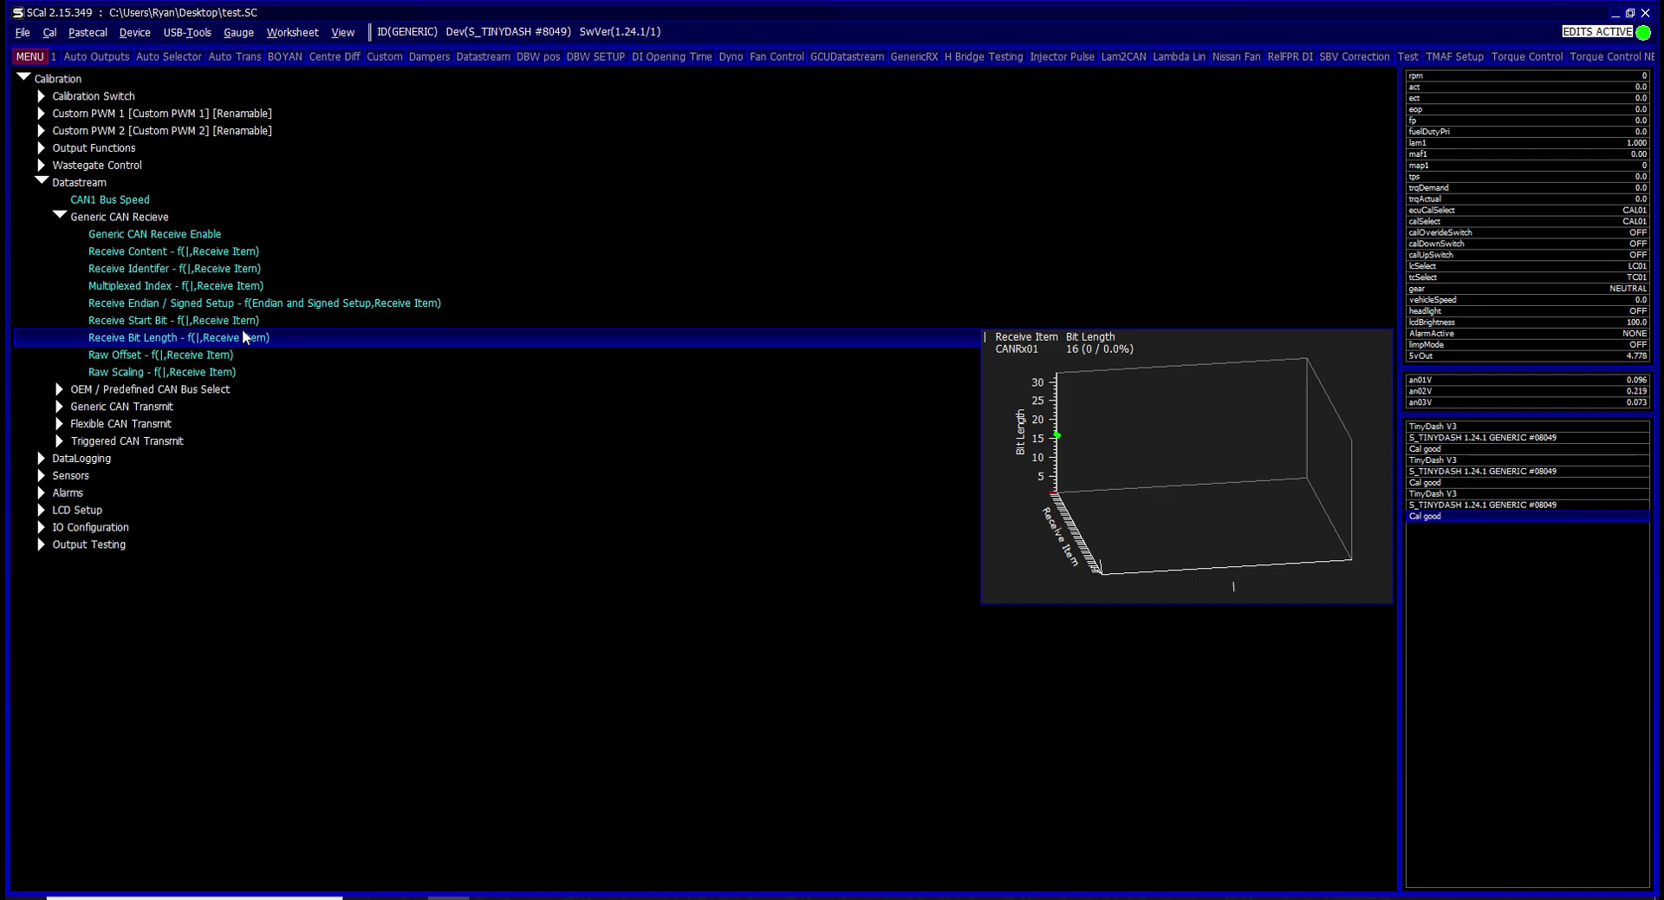
Program the edited calibration into the connected TinyDash device
key(Up)
key(alt+d)
key(p)
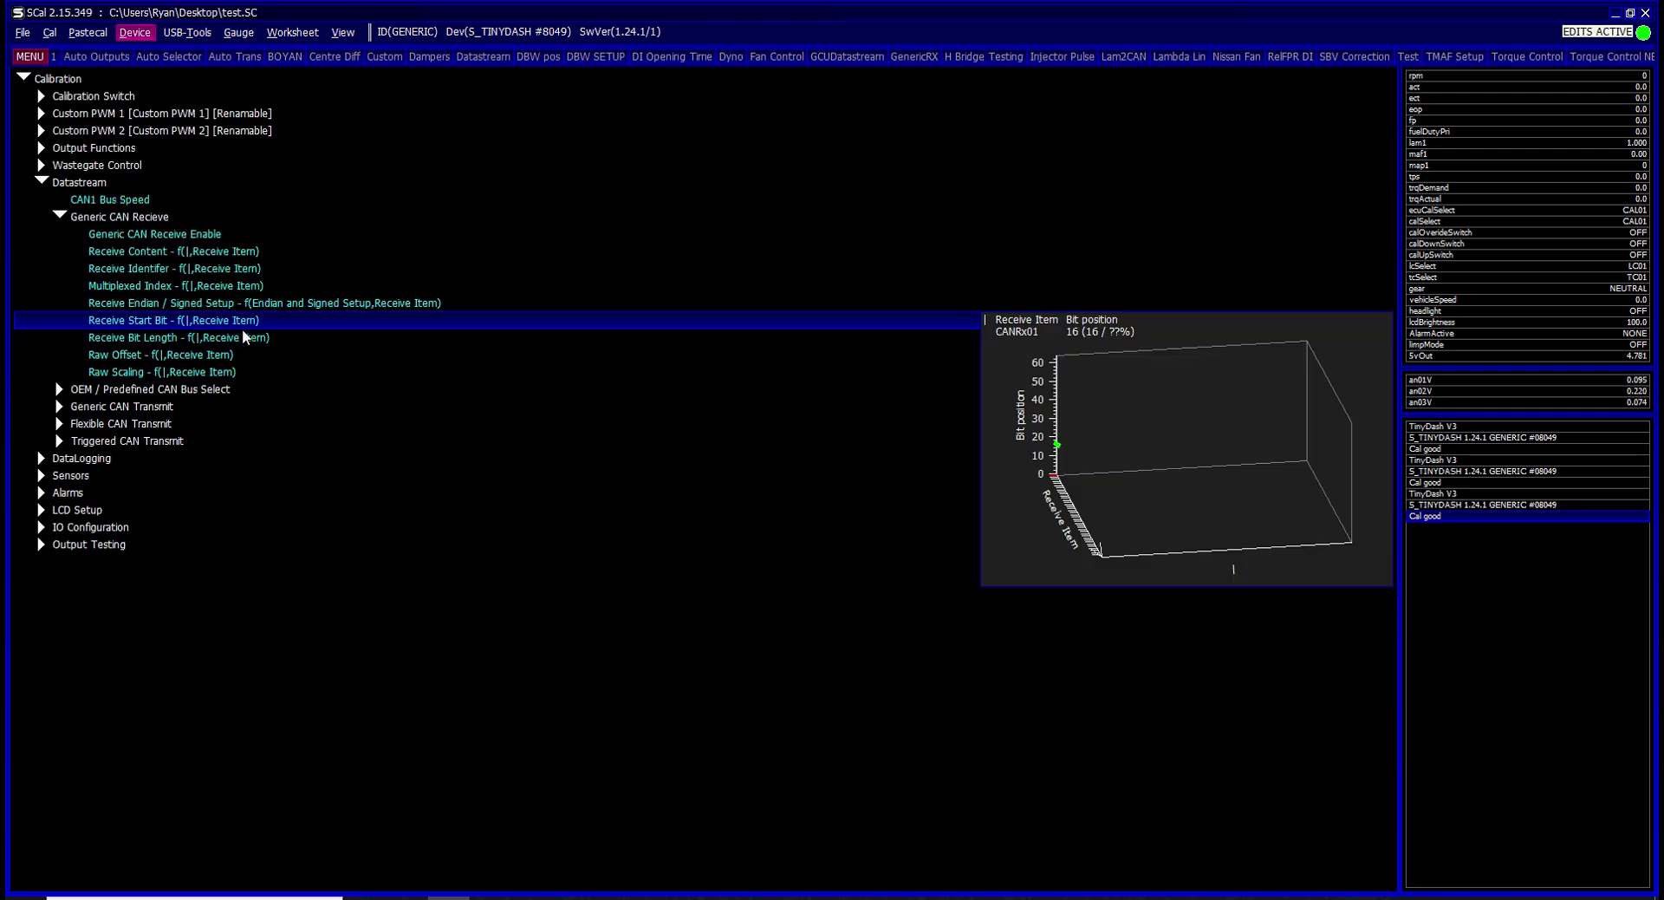
key(Return)
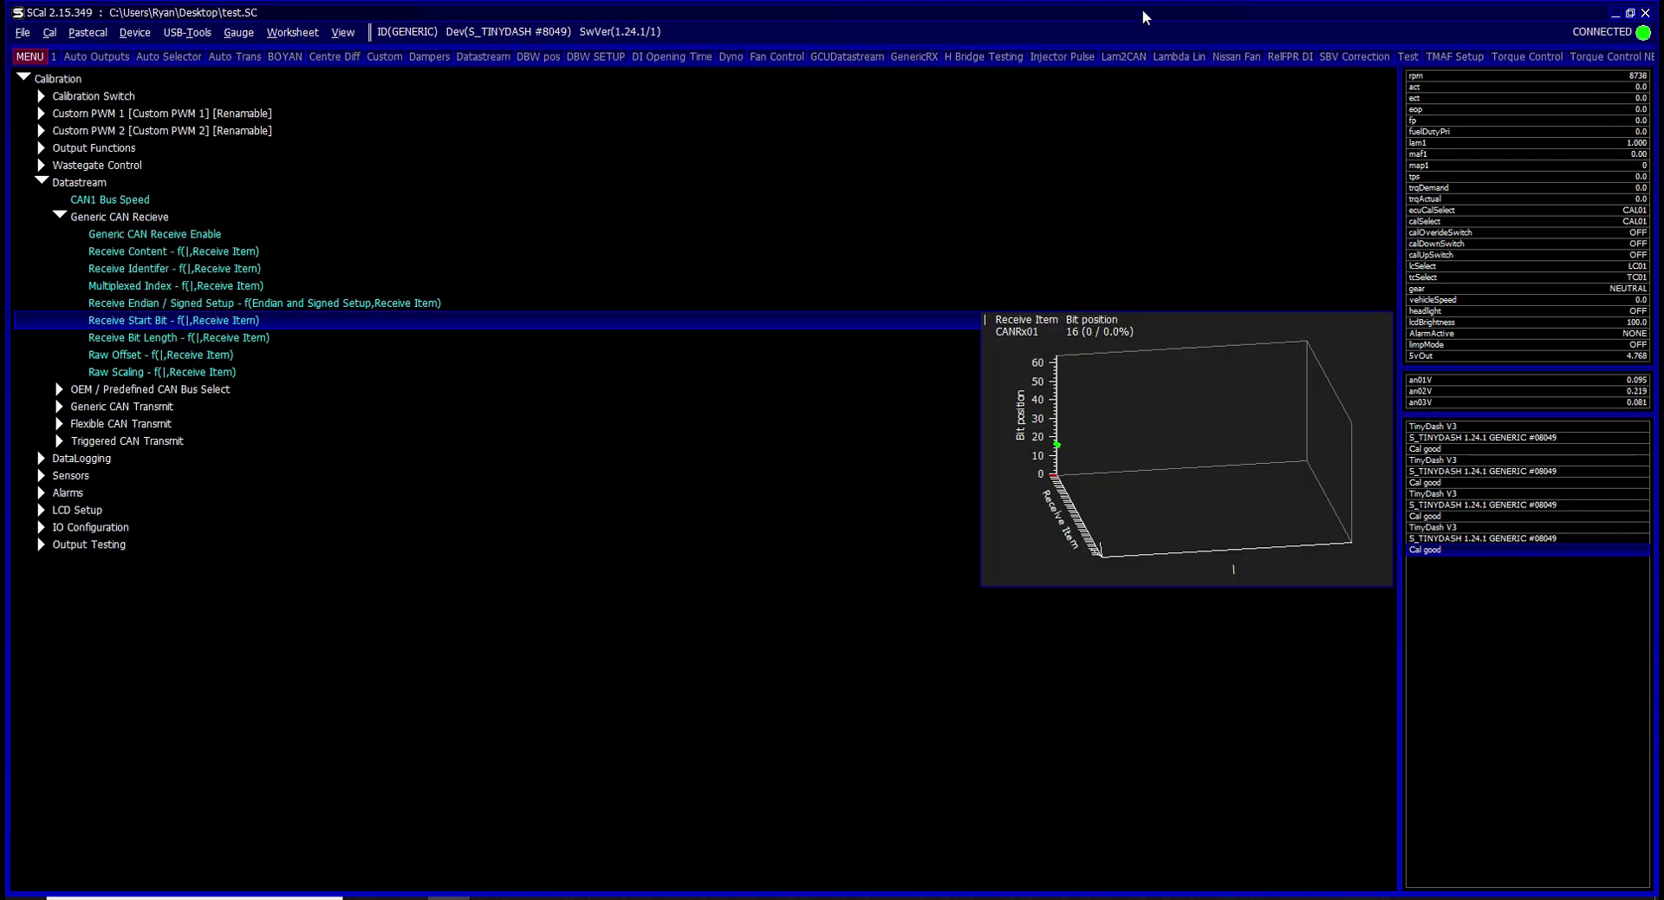
Show rpm as a large live read-out and review the Raw Offset and Raw Scaling of CANRx01
double_click(1416, 80)
key(Down)
key(Down)
key(Down)
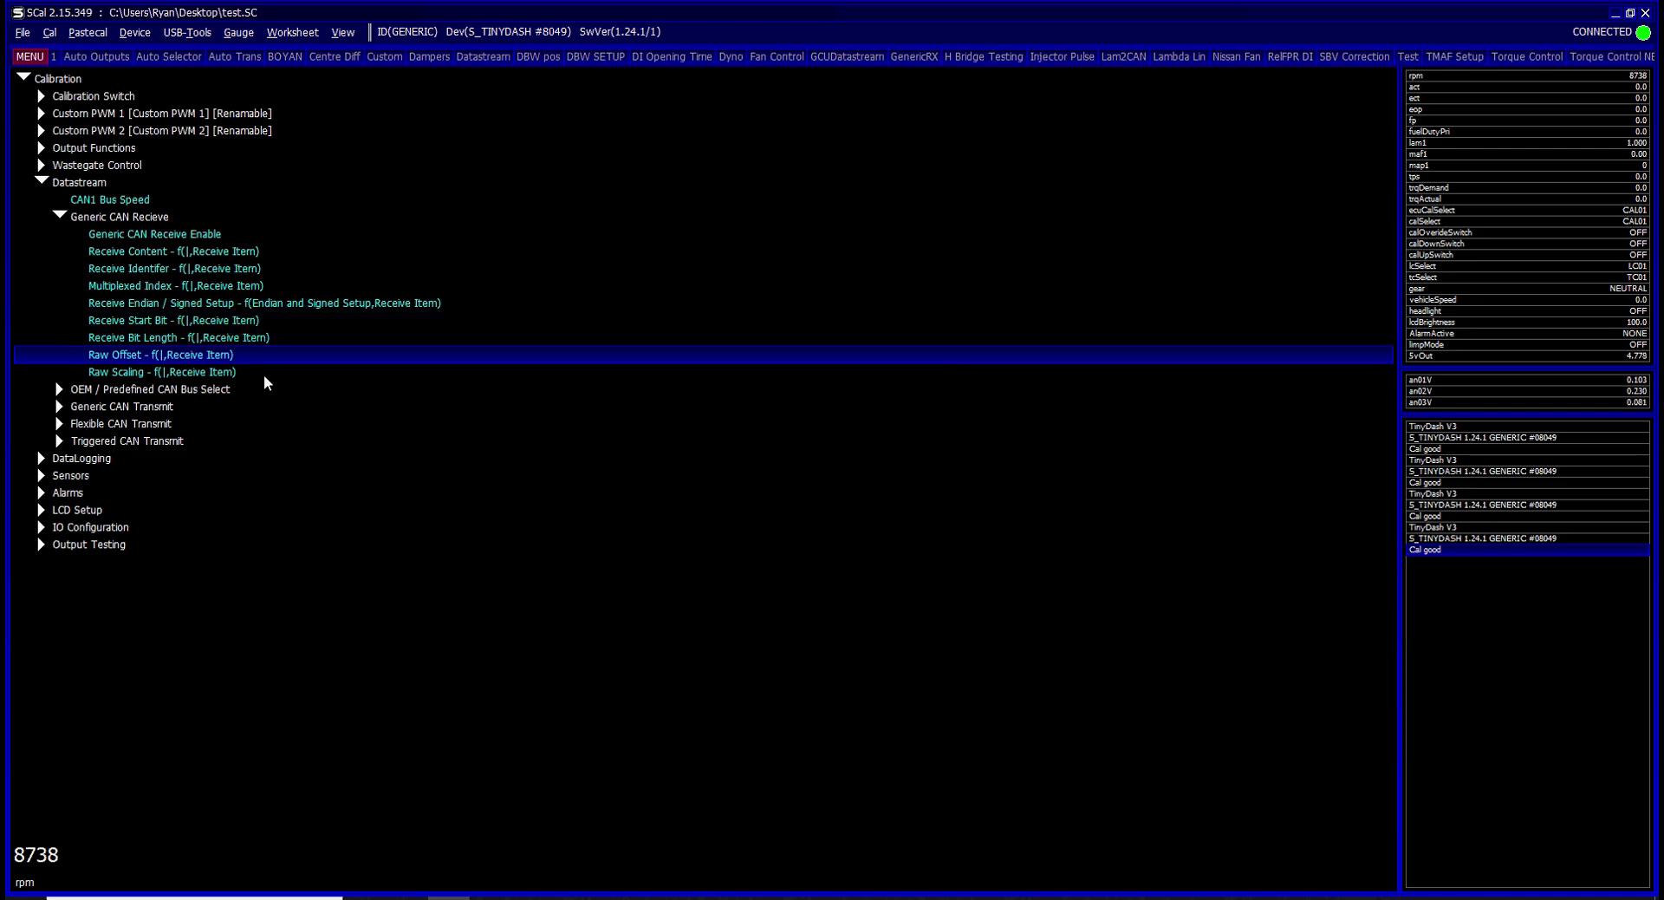
key(Up)
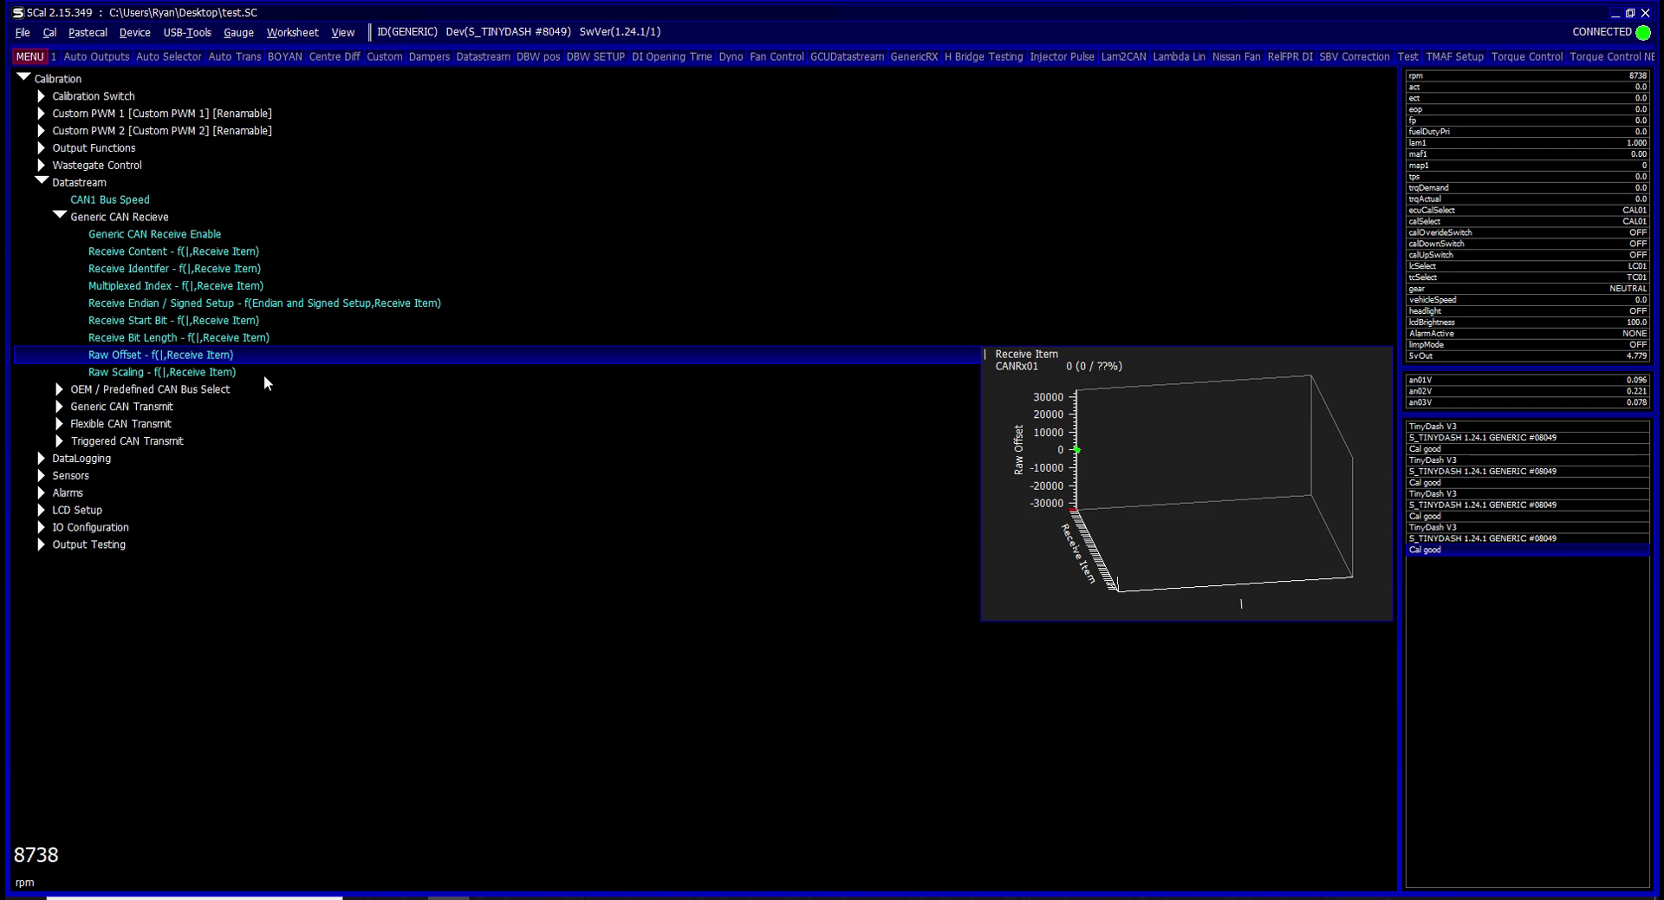
key(Down)
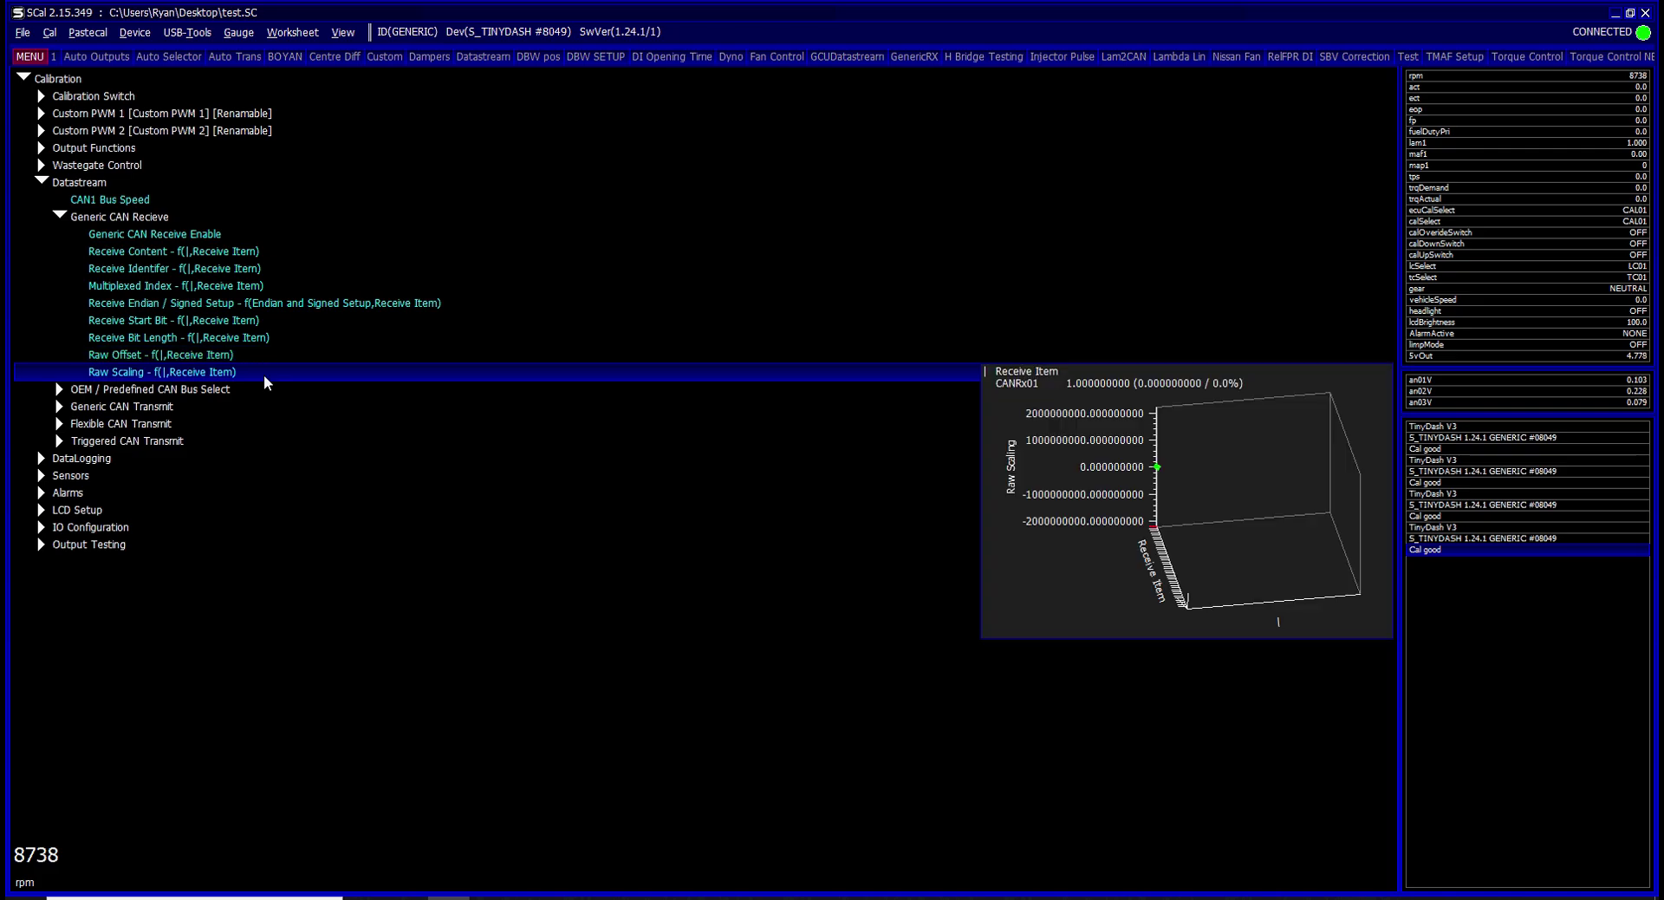
Open the Multiplexed Index table of the generic CAN receive items
key(Up)
key(Up)
key(Up)
key(Up)
key(Up)
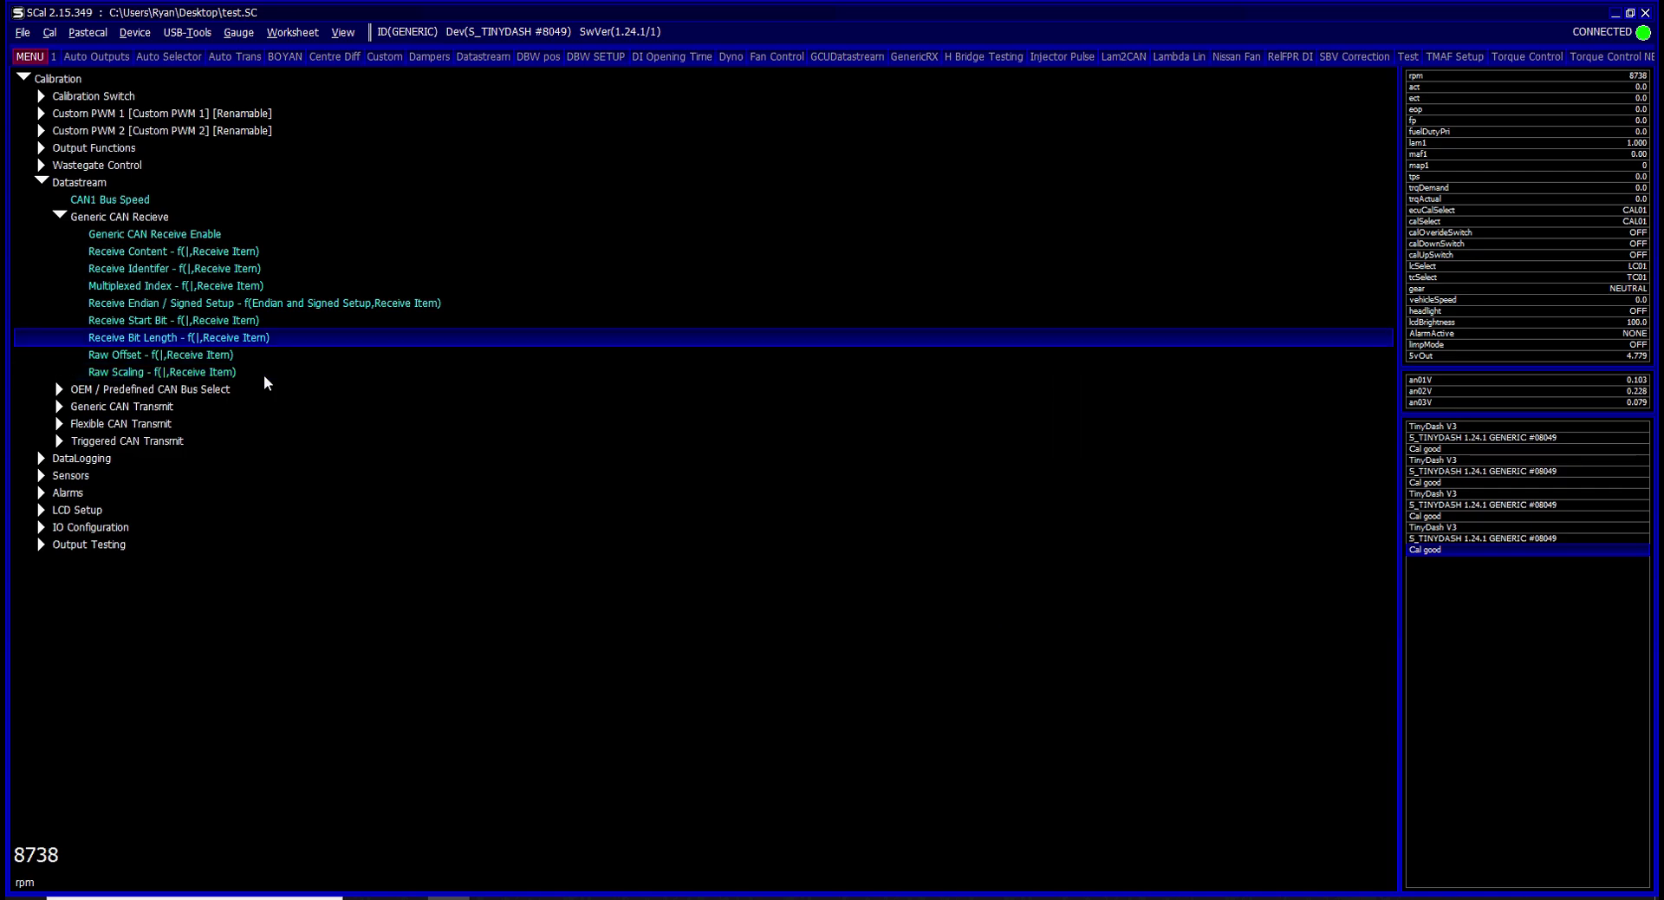
key(Return)
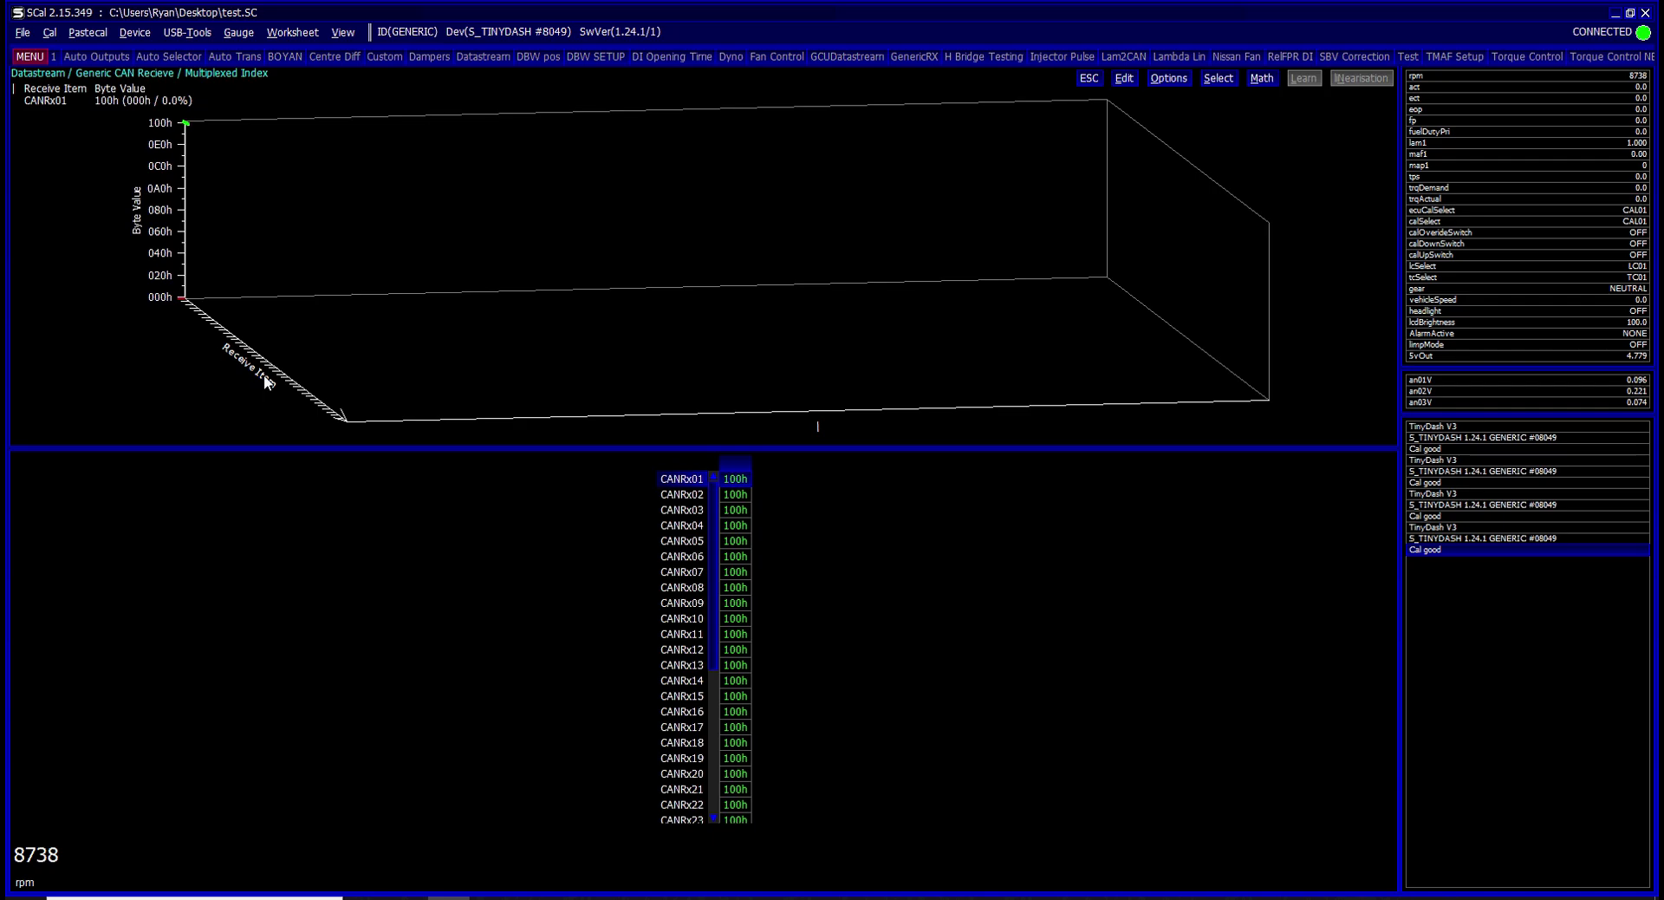
Switch to Vehicle Spy 3, take it offline and add two copies of Tx Message HS CAN 1
click(998, 898)
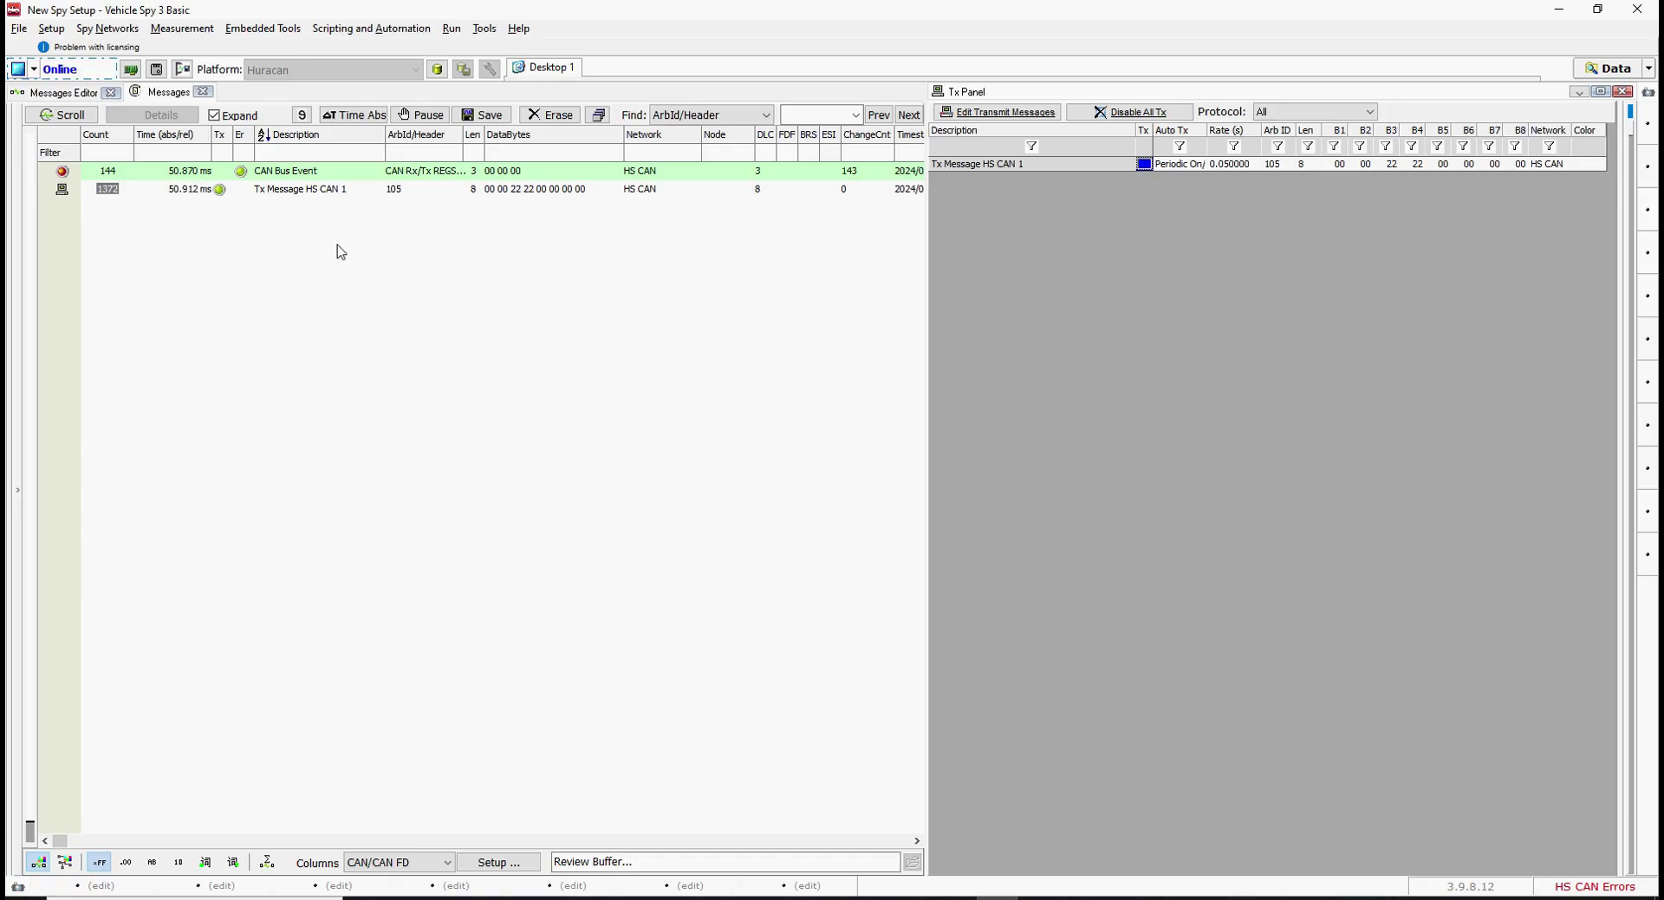
click(410, 190)
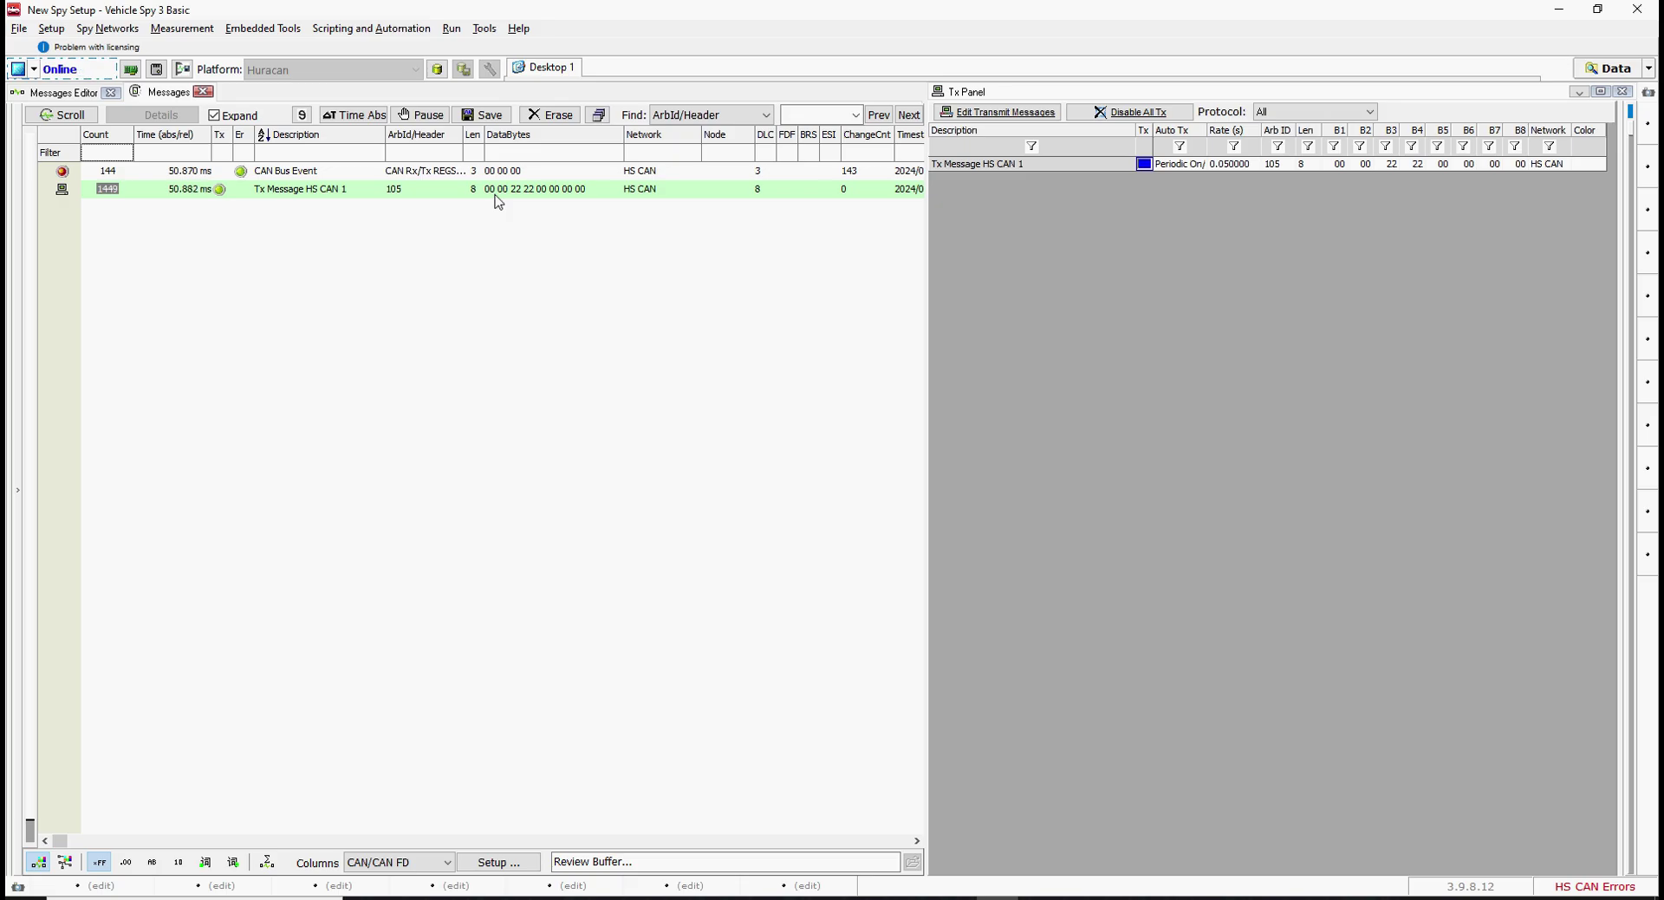
click(28, 74)
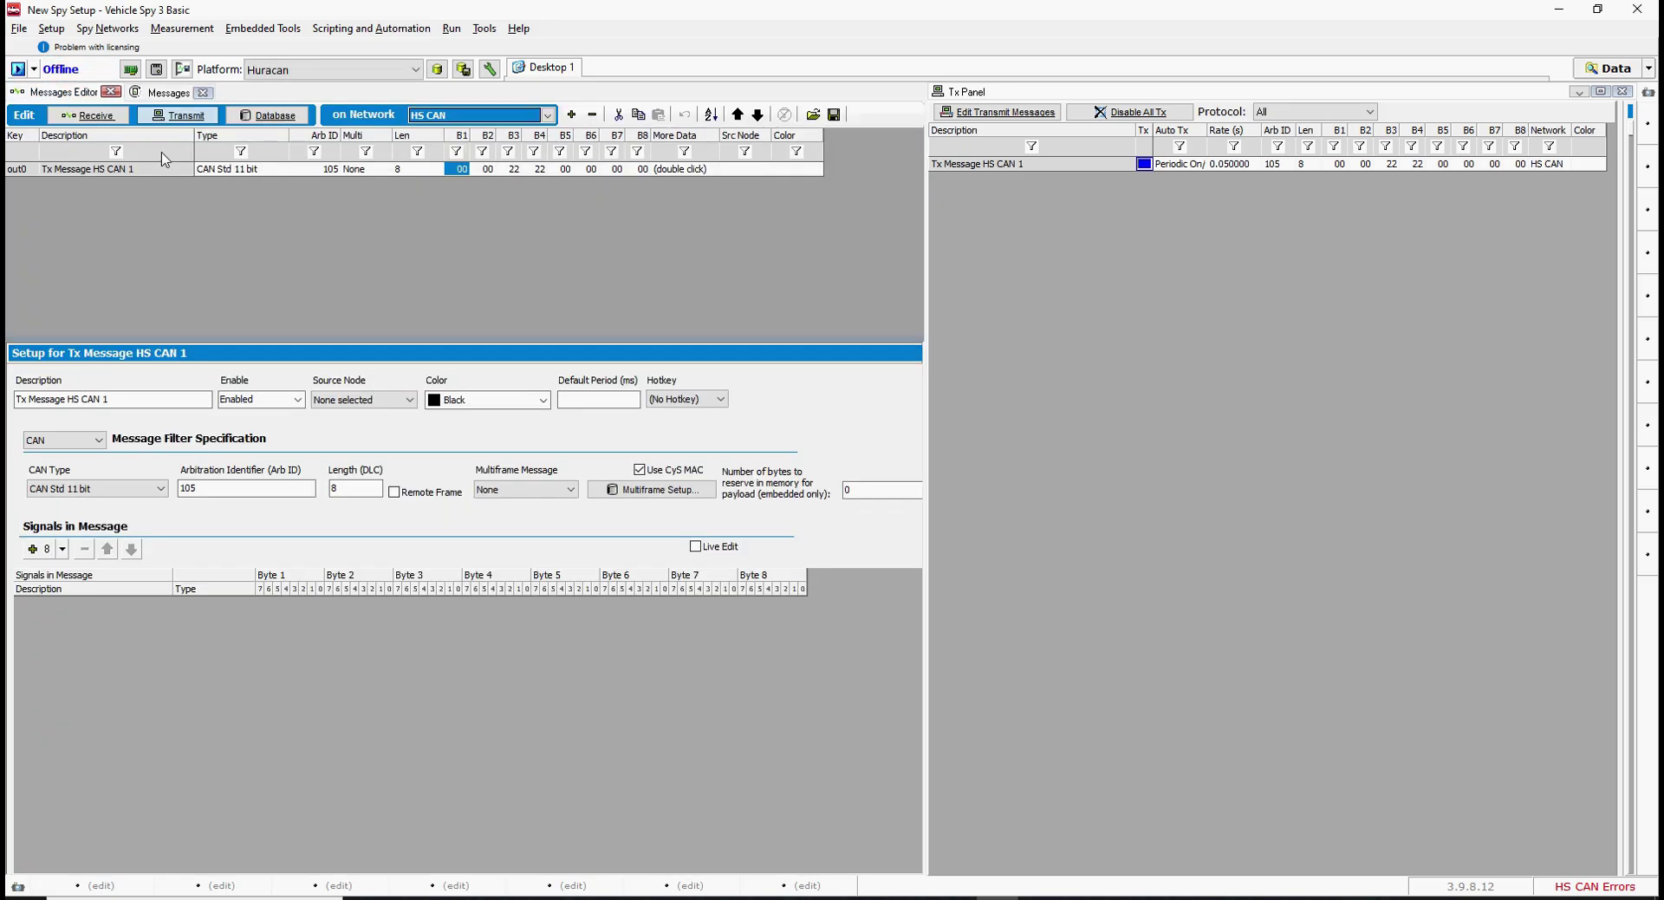
click(163, 169)
click(639, 119)
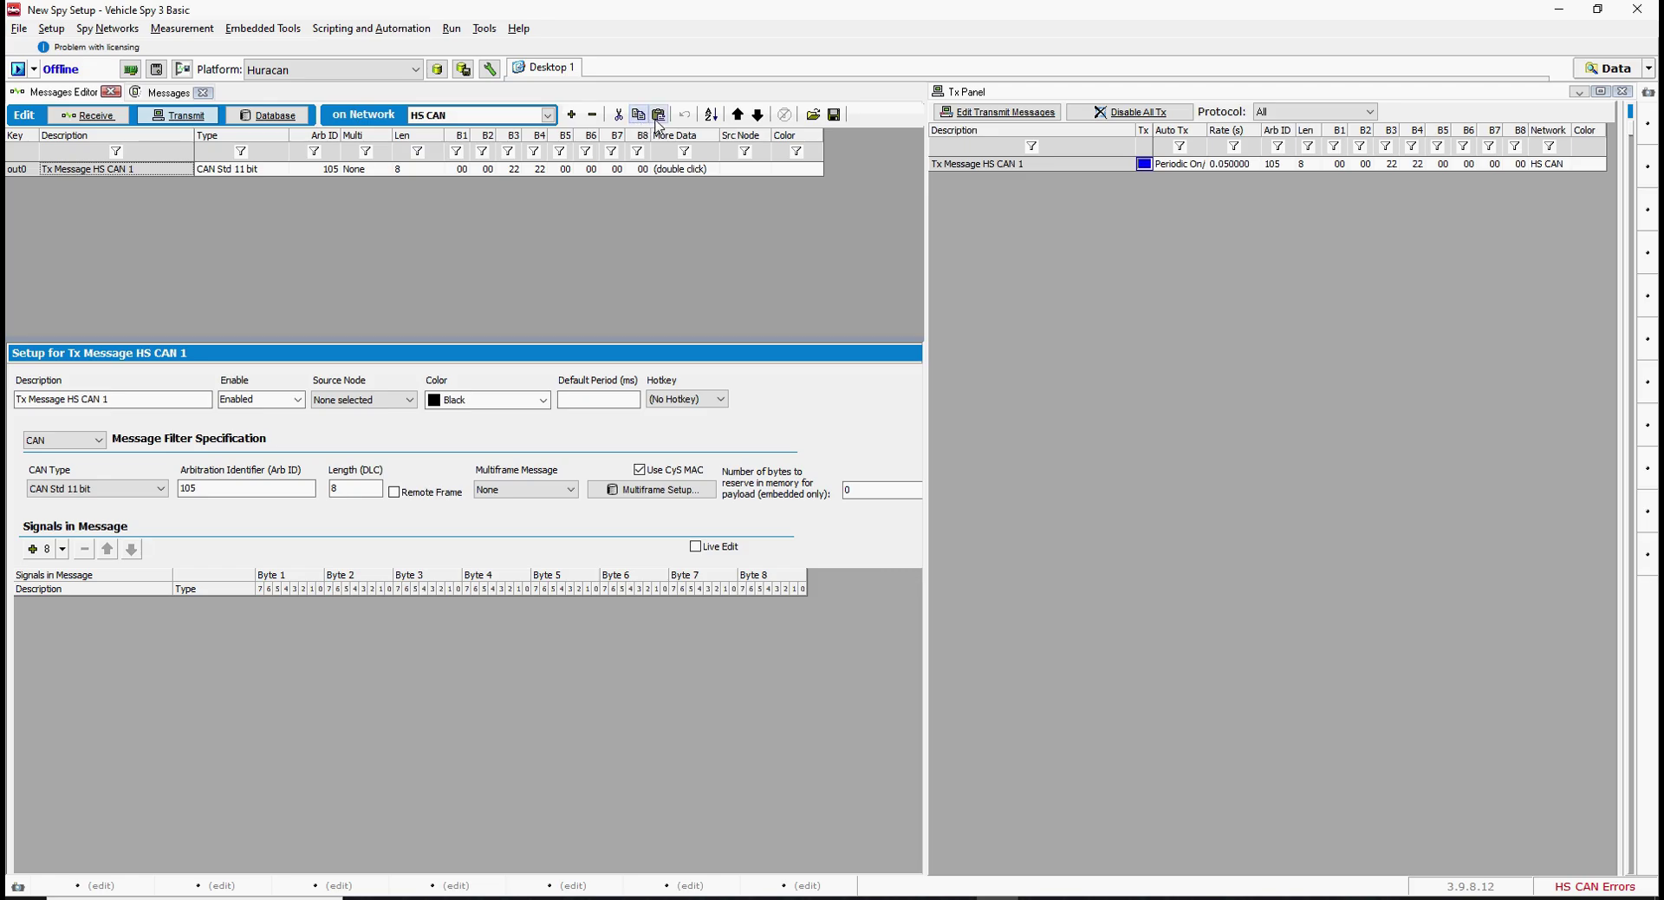
click(659, 115)
click(659, 115)
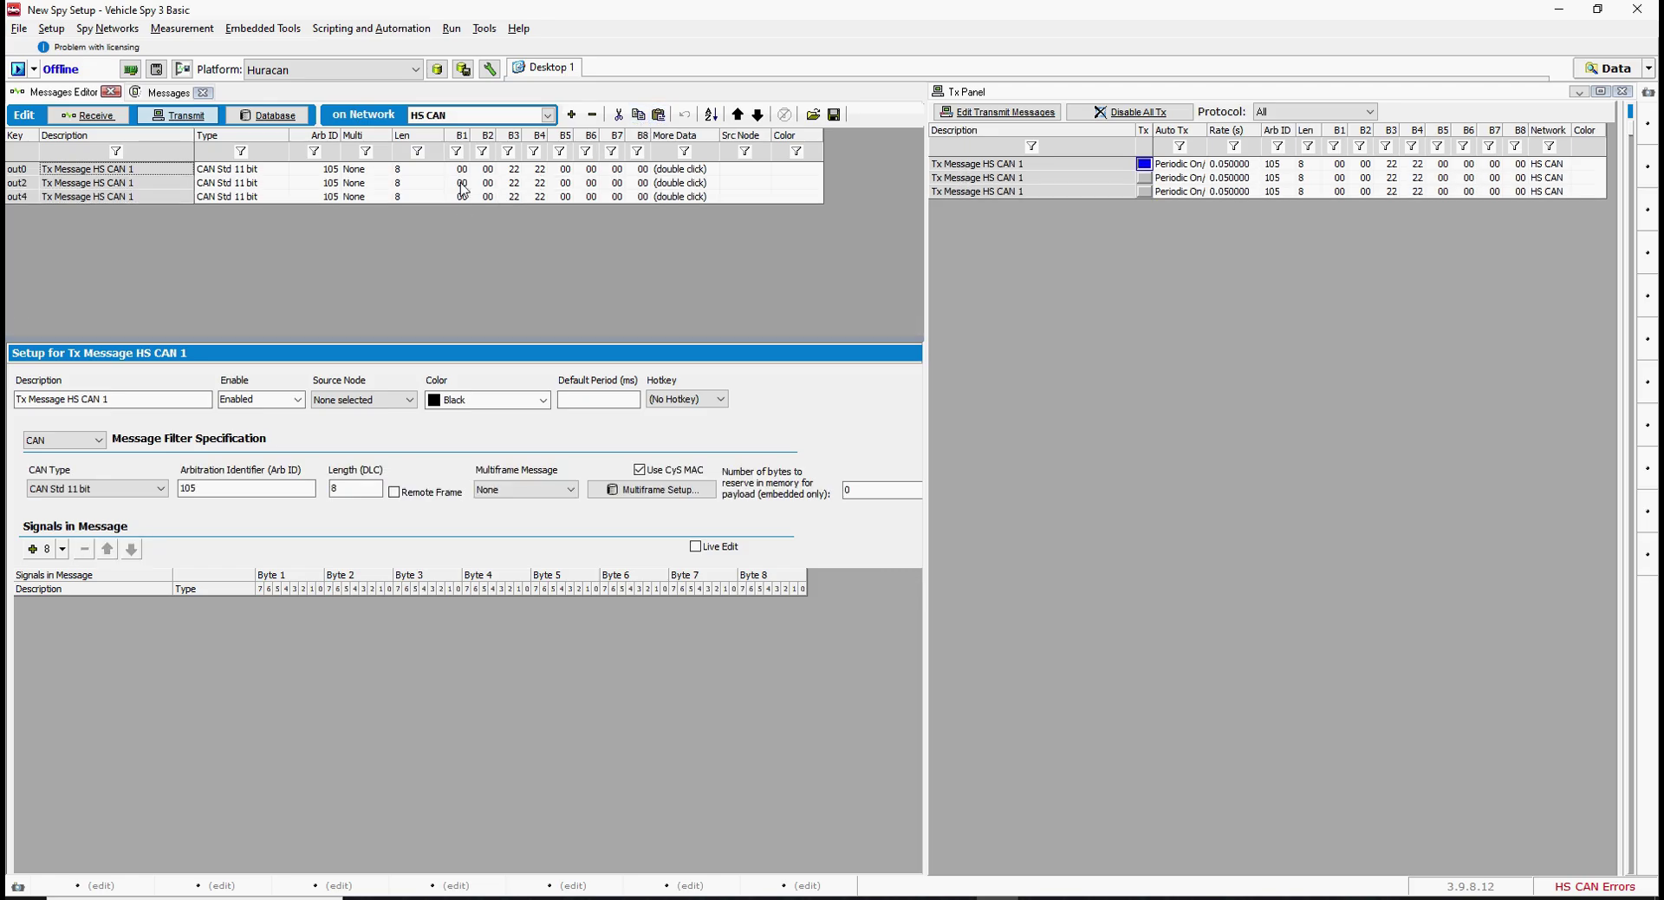
Set byte B1 to 10 in the first copied message and to 20 in the second copy
click(458, 184)
key(Return)
key(Return)
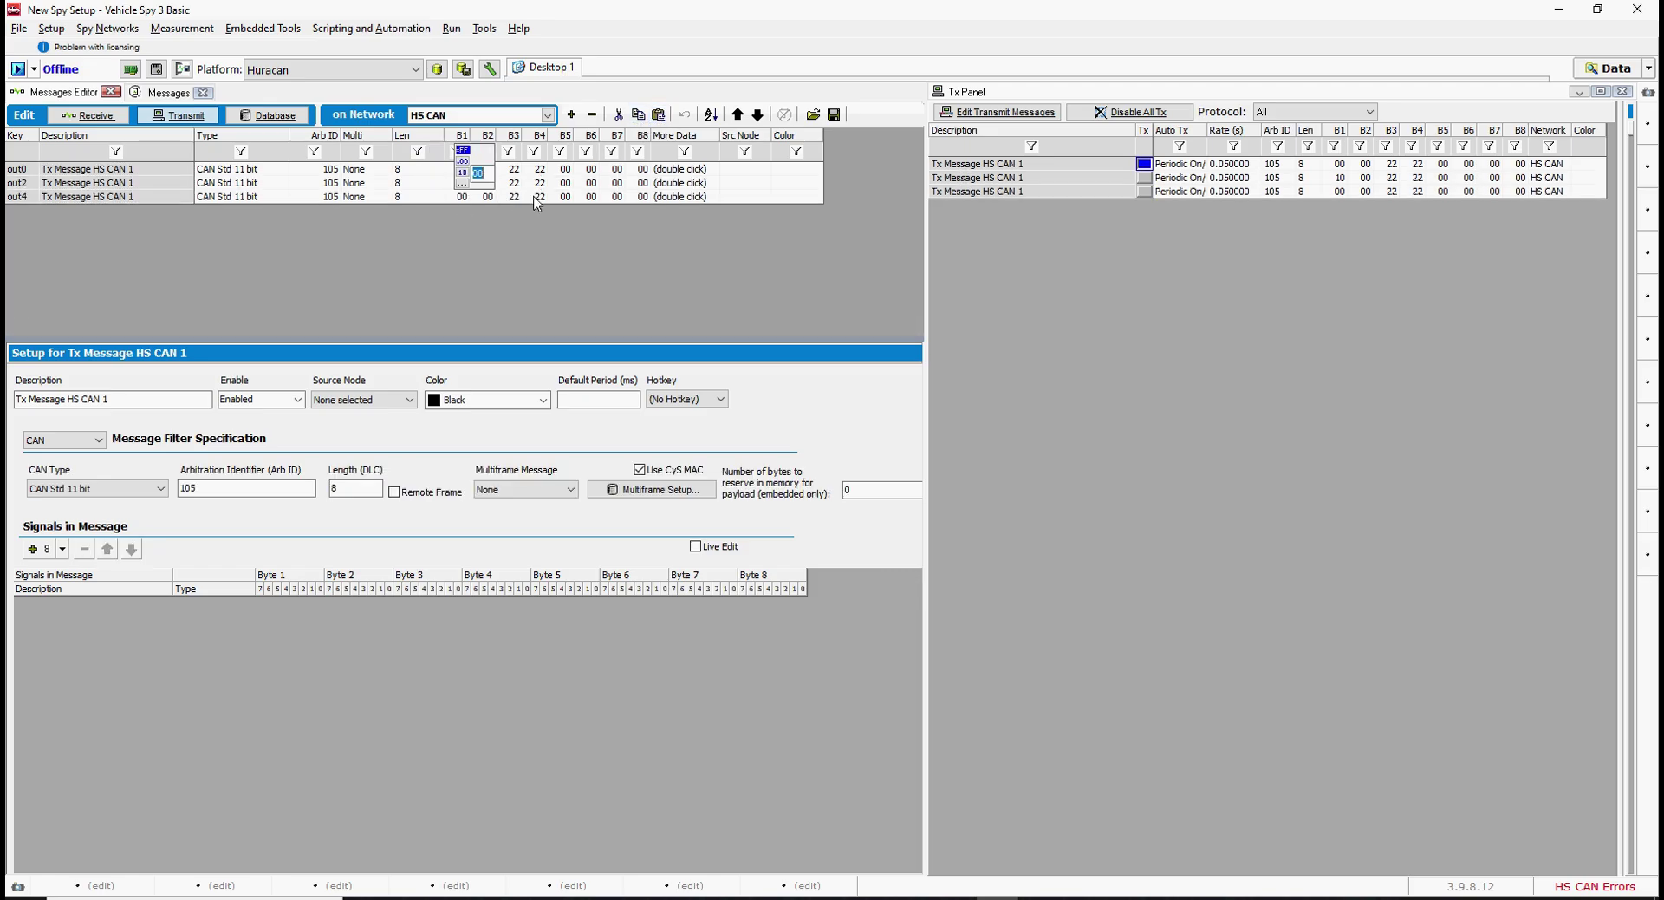
key(Escape)
key(Down)
key(Left)
text(20)
key(Return)
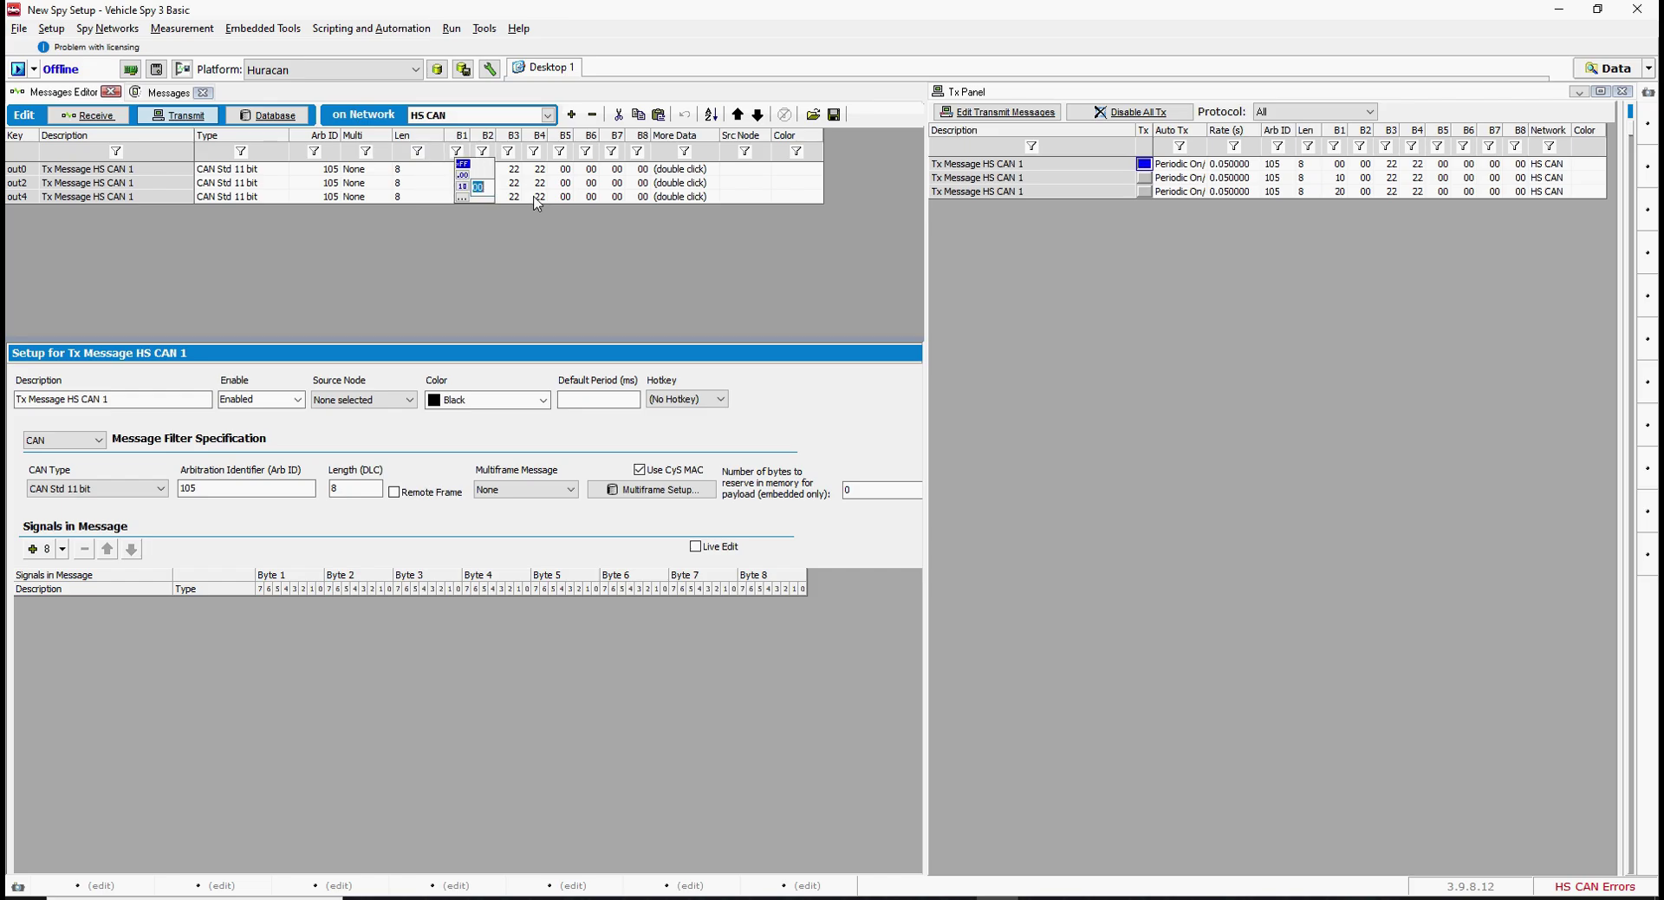
Go back online and start transmitting both copied messages alongside the original
click(35, 70)
click(54, 93)
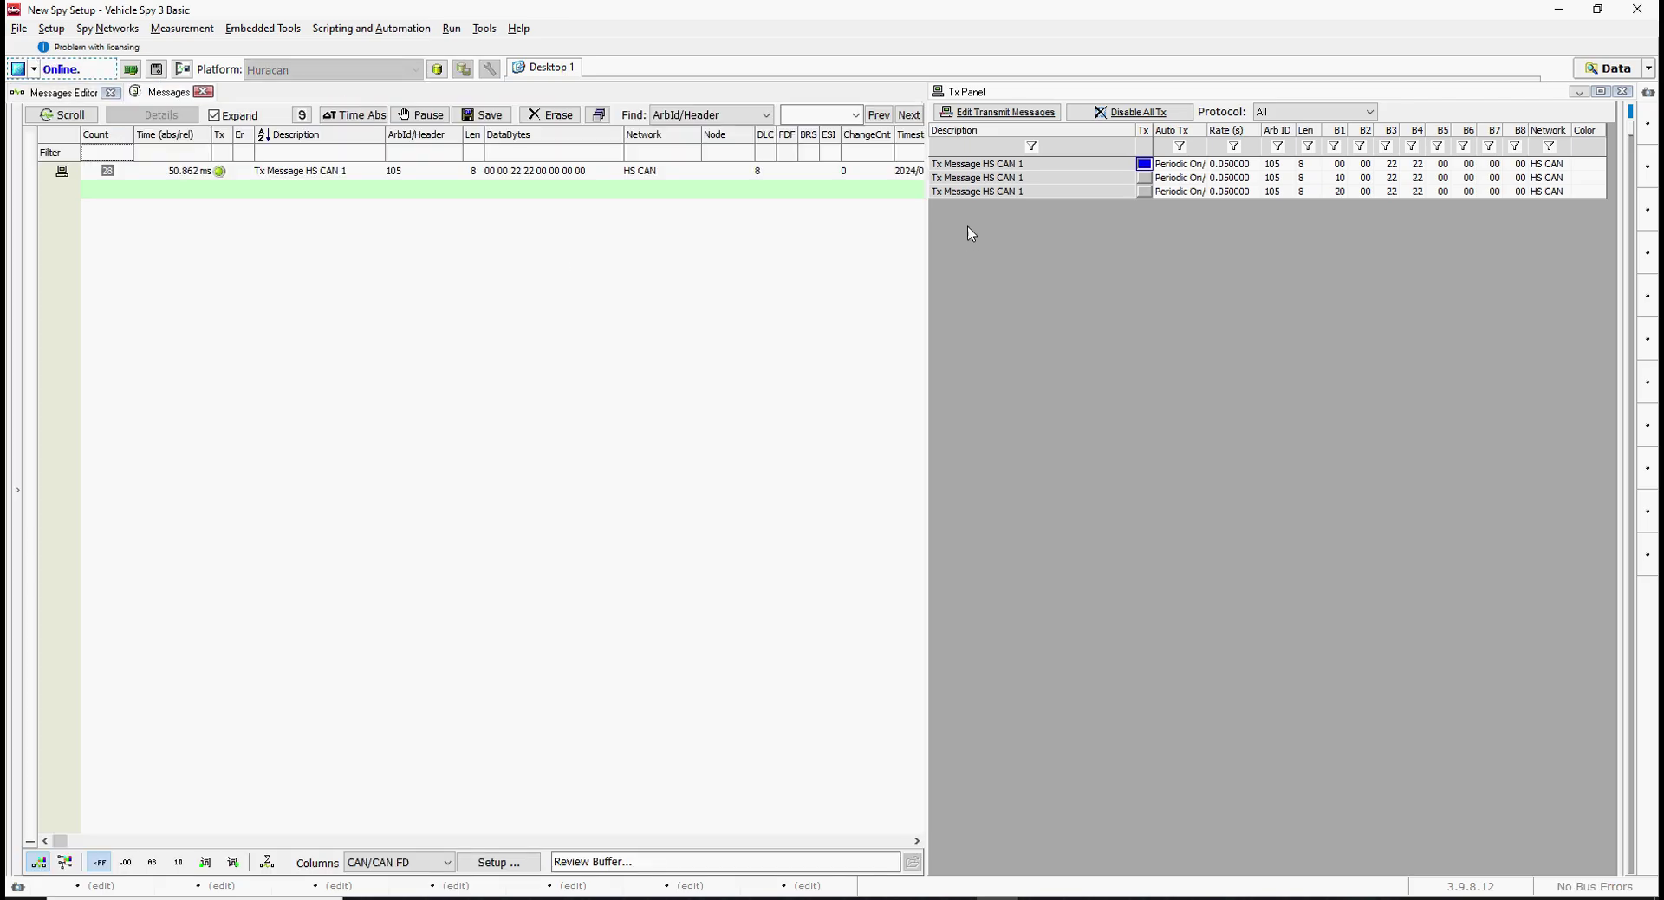
click(1151, 190)
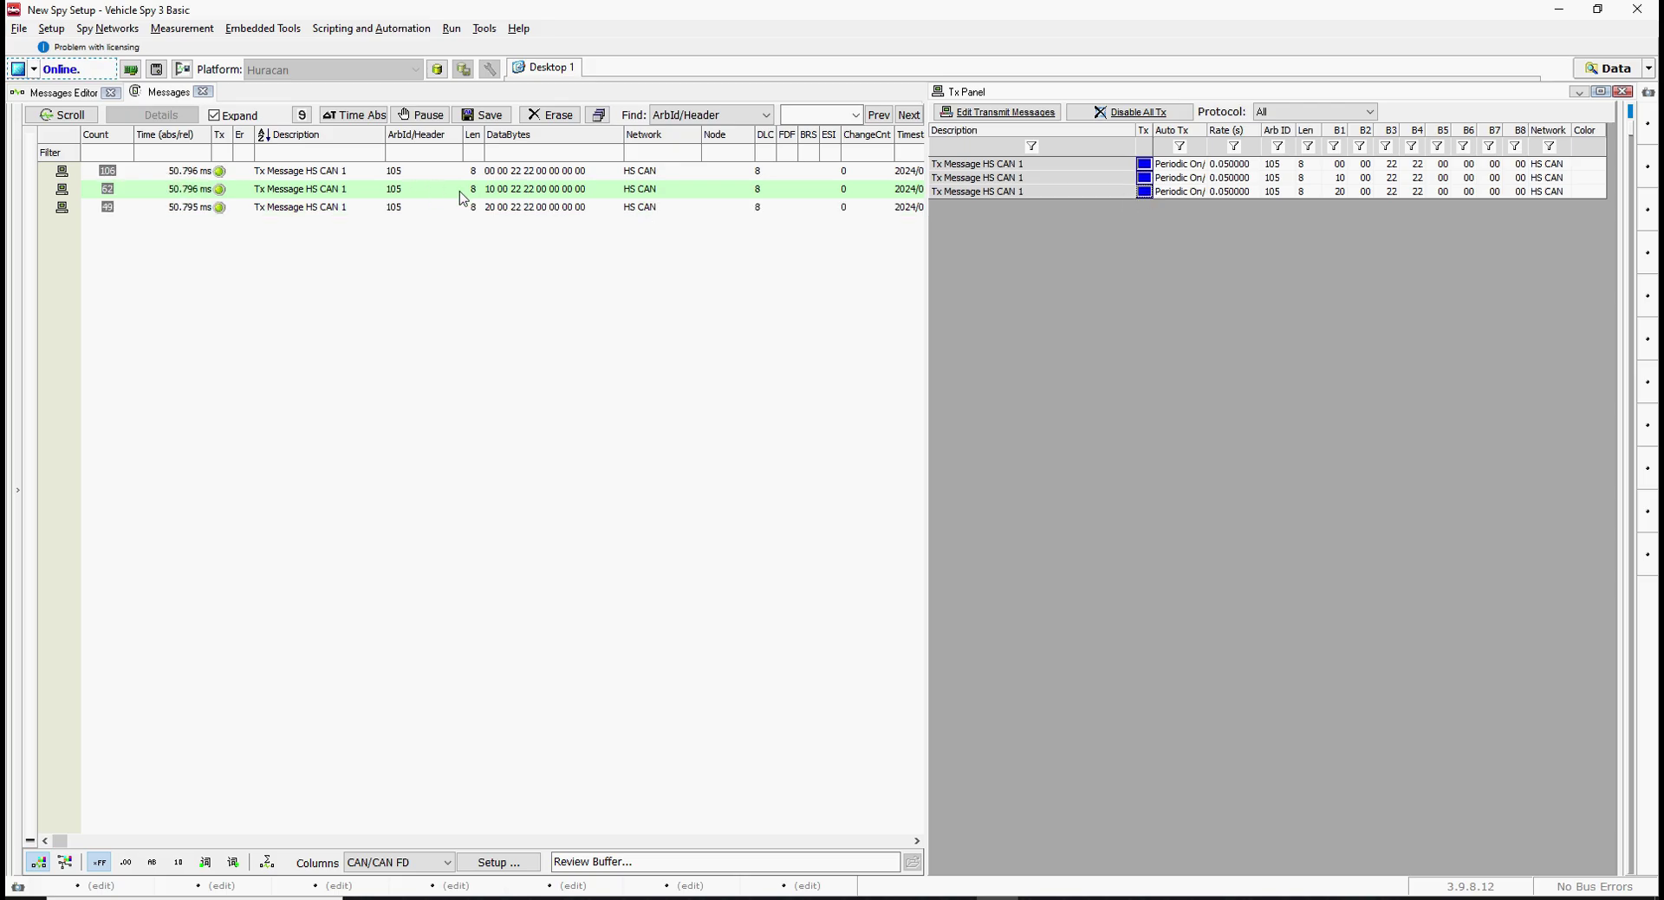
Set bytes B3 and B4 to 10 in the transmit message whose B1 is 10
click(496, 197)
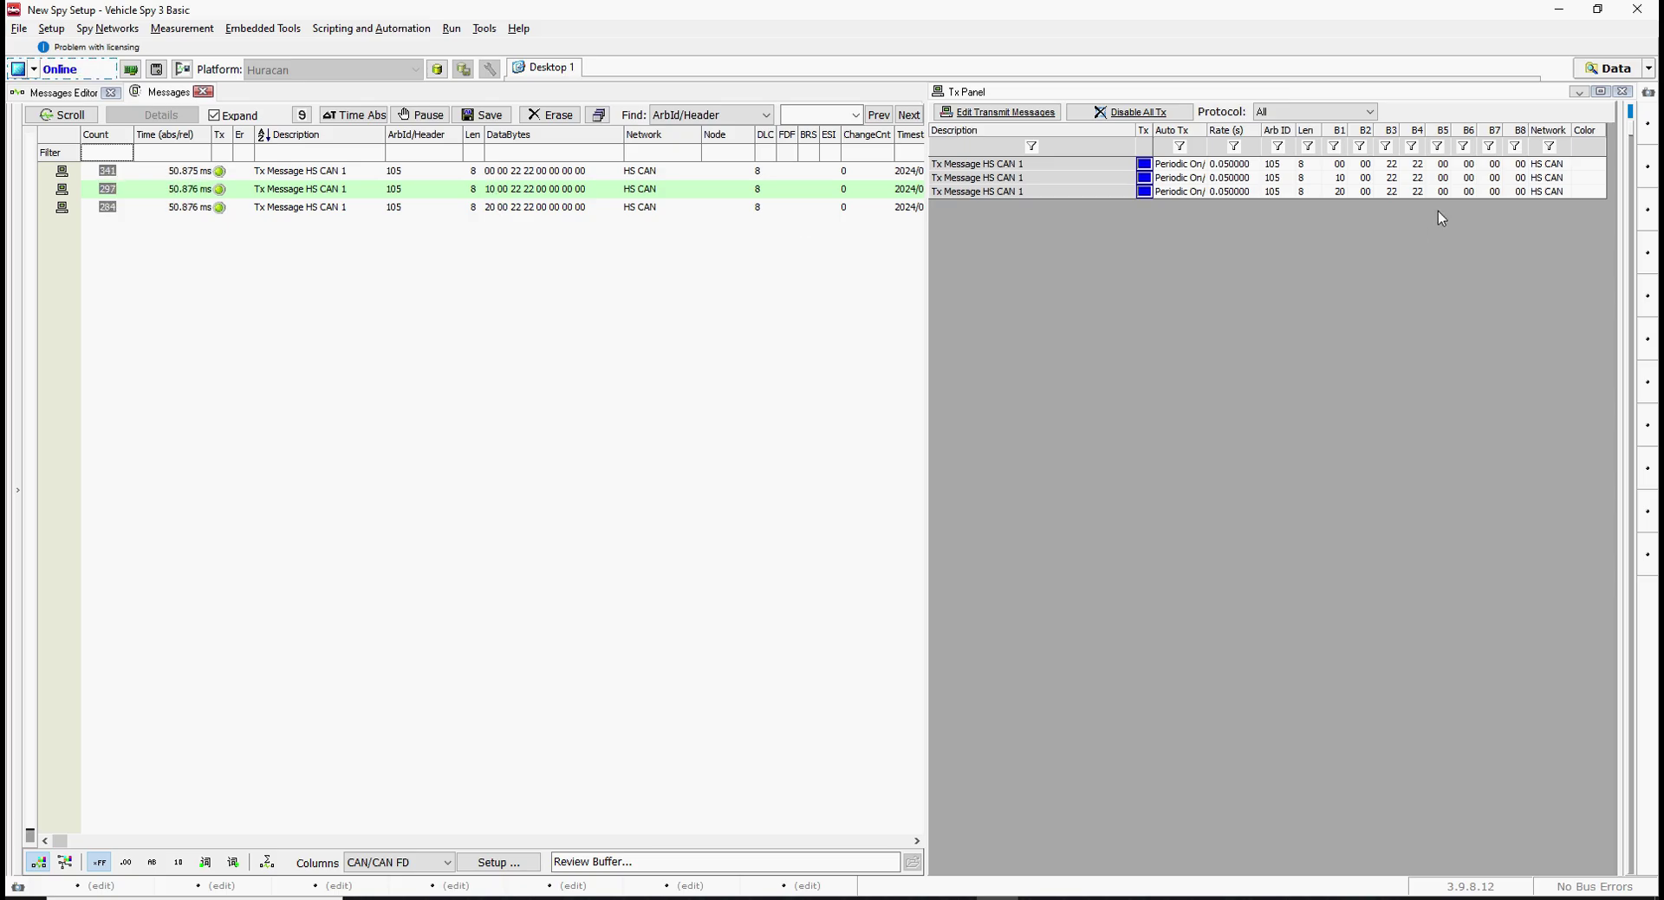
click(1391, 177)
text(10)
key(Tab)
text(10)
key(Tab)
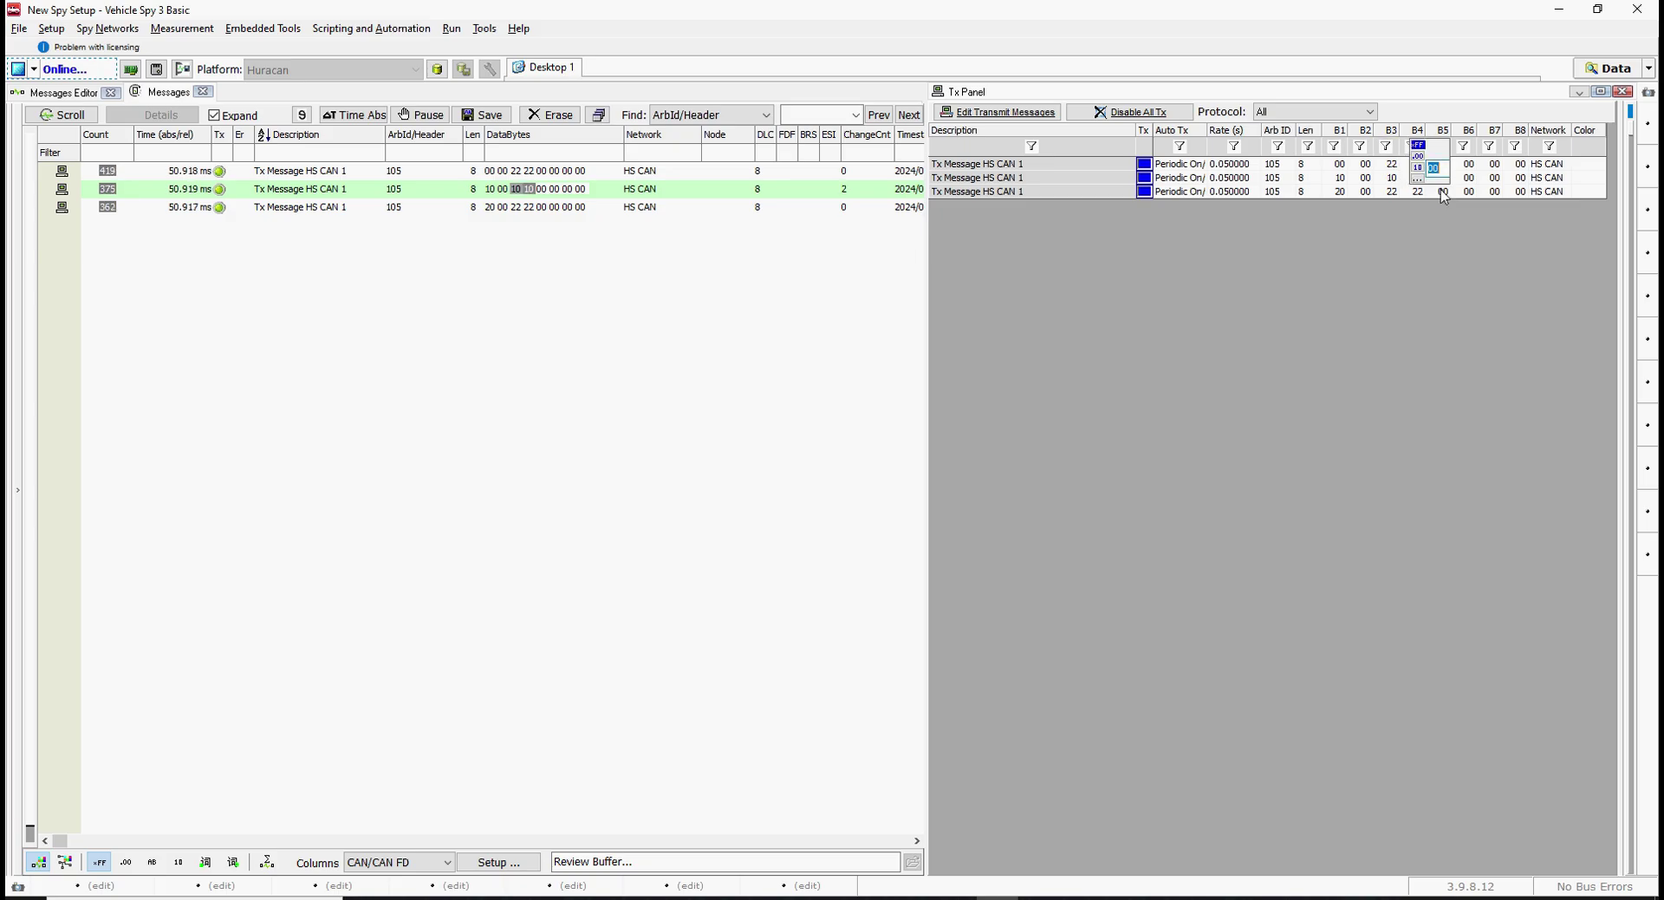
key(Escape)
Set bytes B3 and B4 to 05 in the transmit message whose B1 is 20
key(Left)
key(Left)
key(Down)
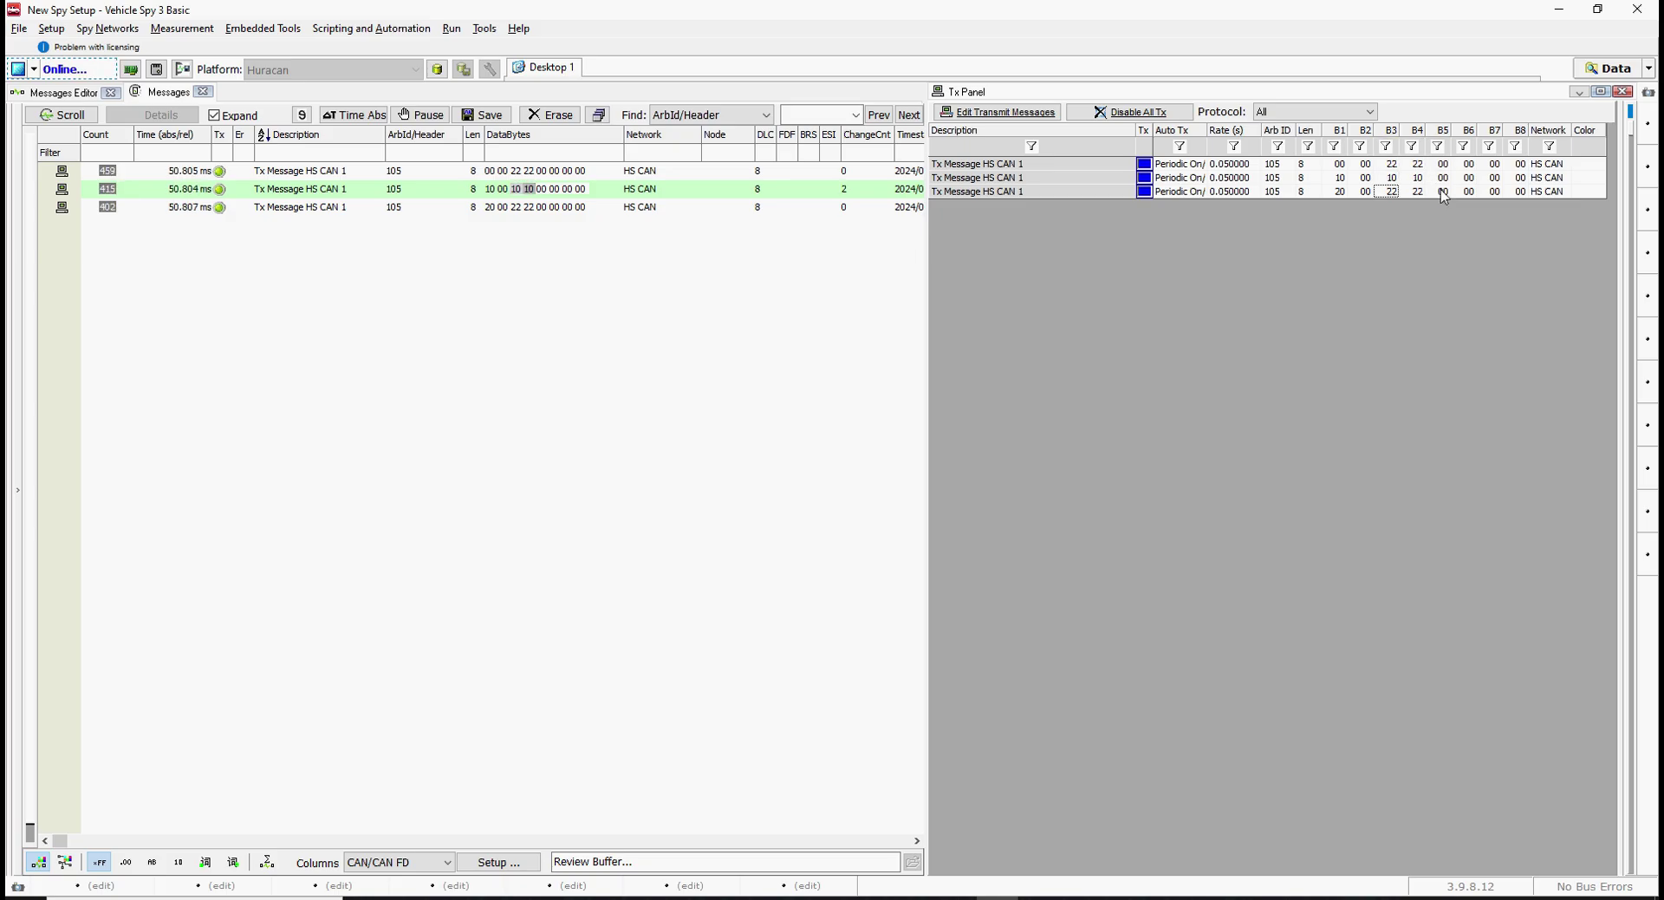
text(05)
key(Tab)
text(05)
key(Tab)
click(698, 279)
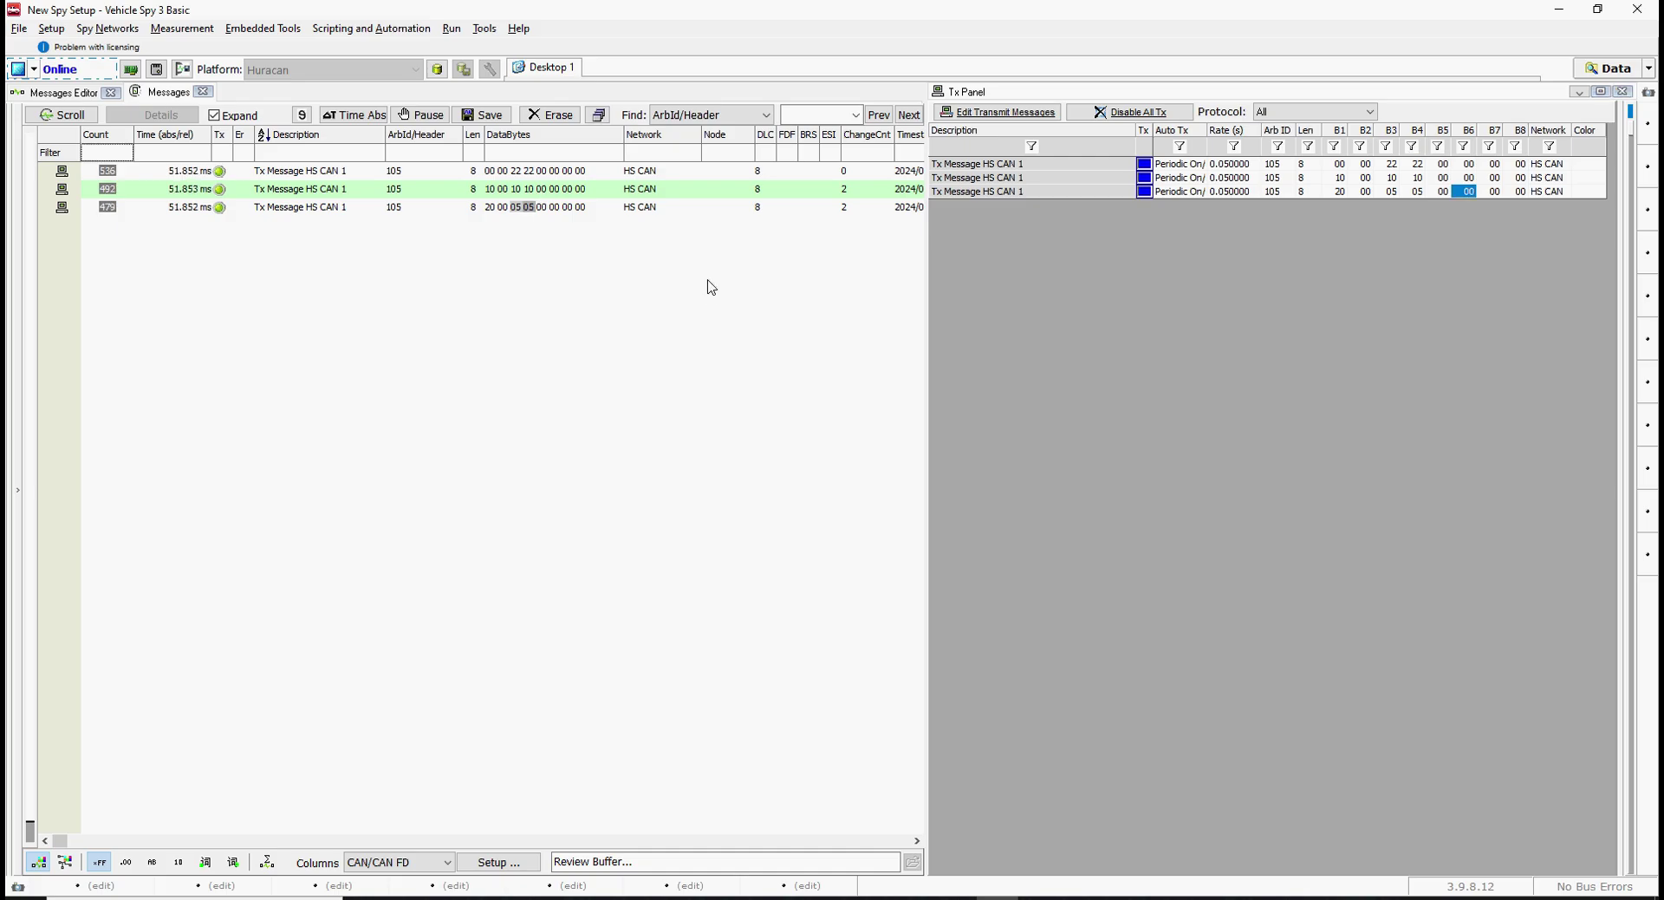
Compare the live rpm in SCal with the data bytes of the three frames in Vehicle Spy 3
click(449, 898)
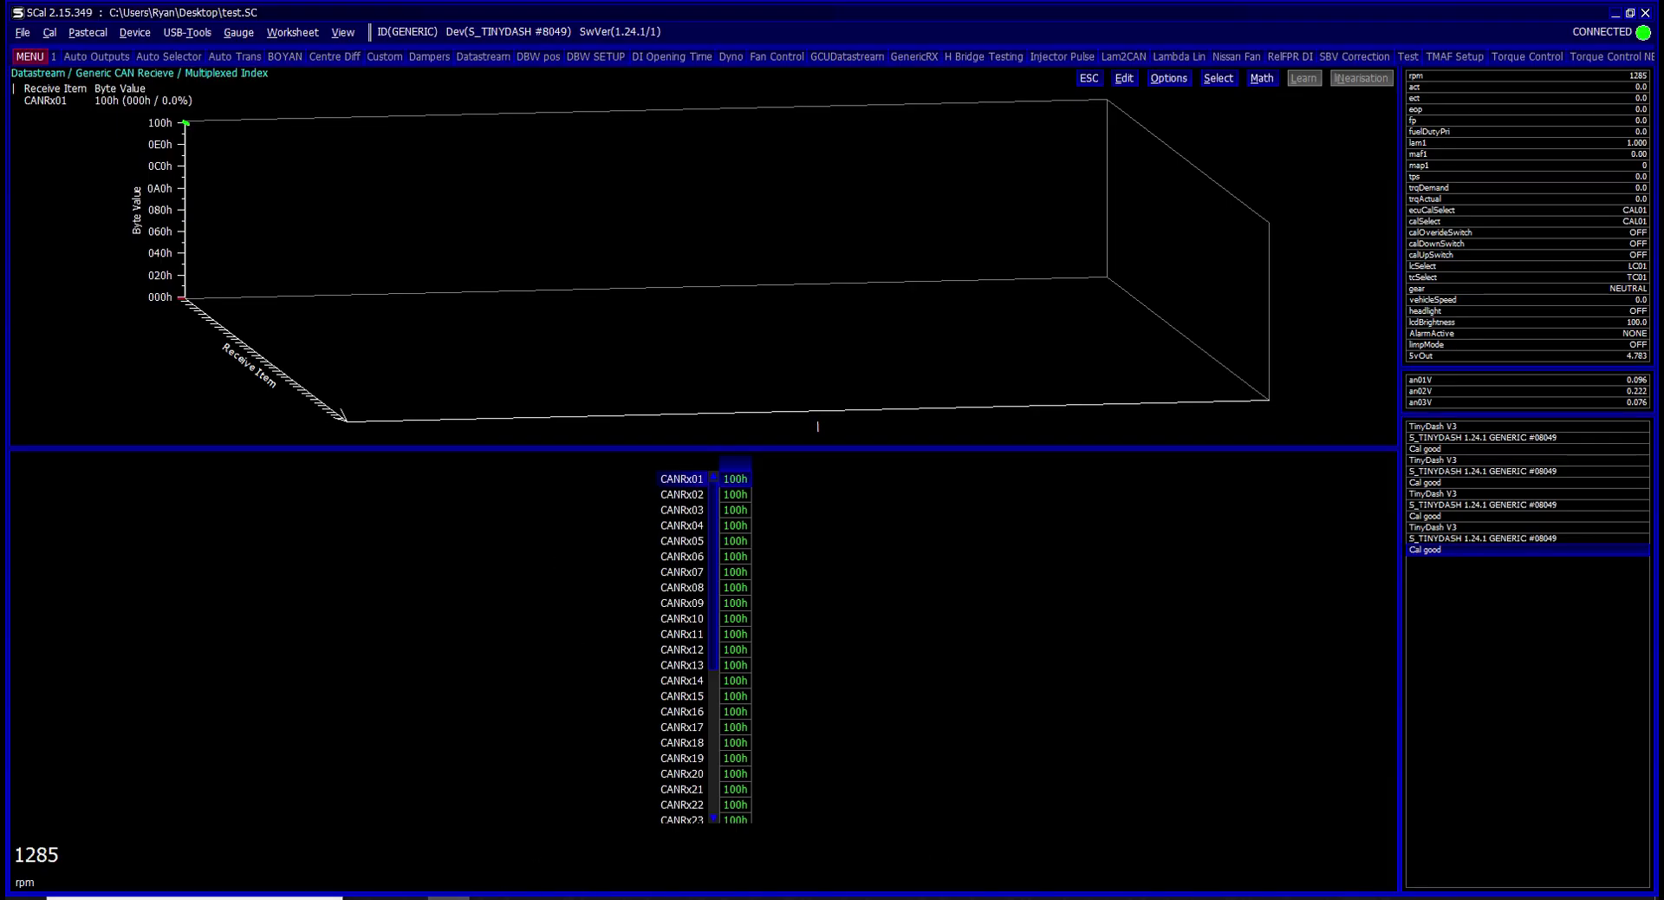
click(449, 898)
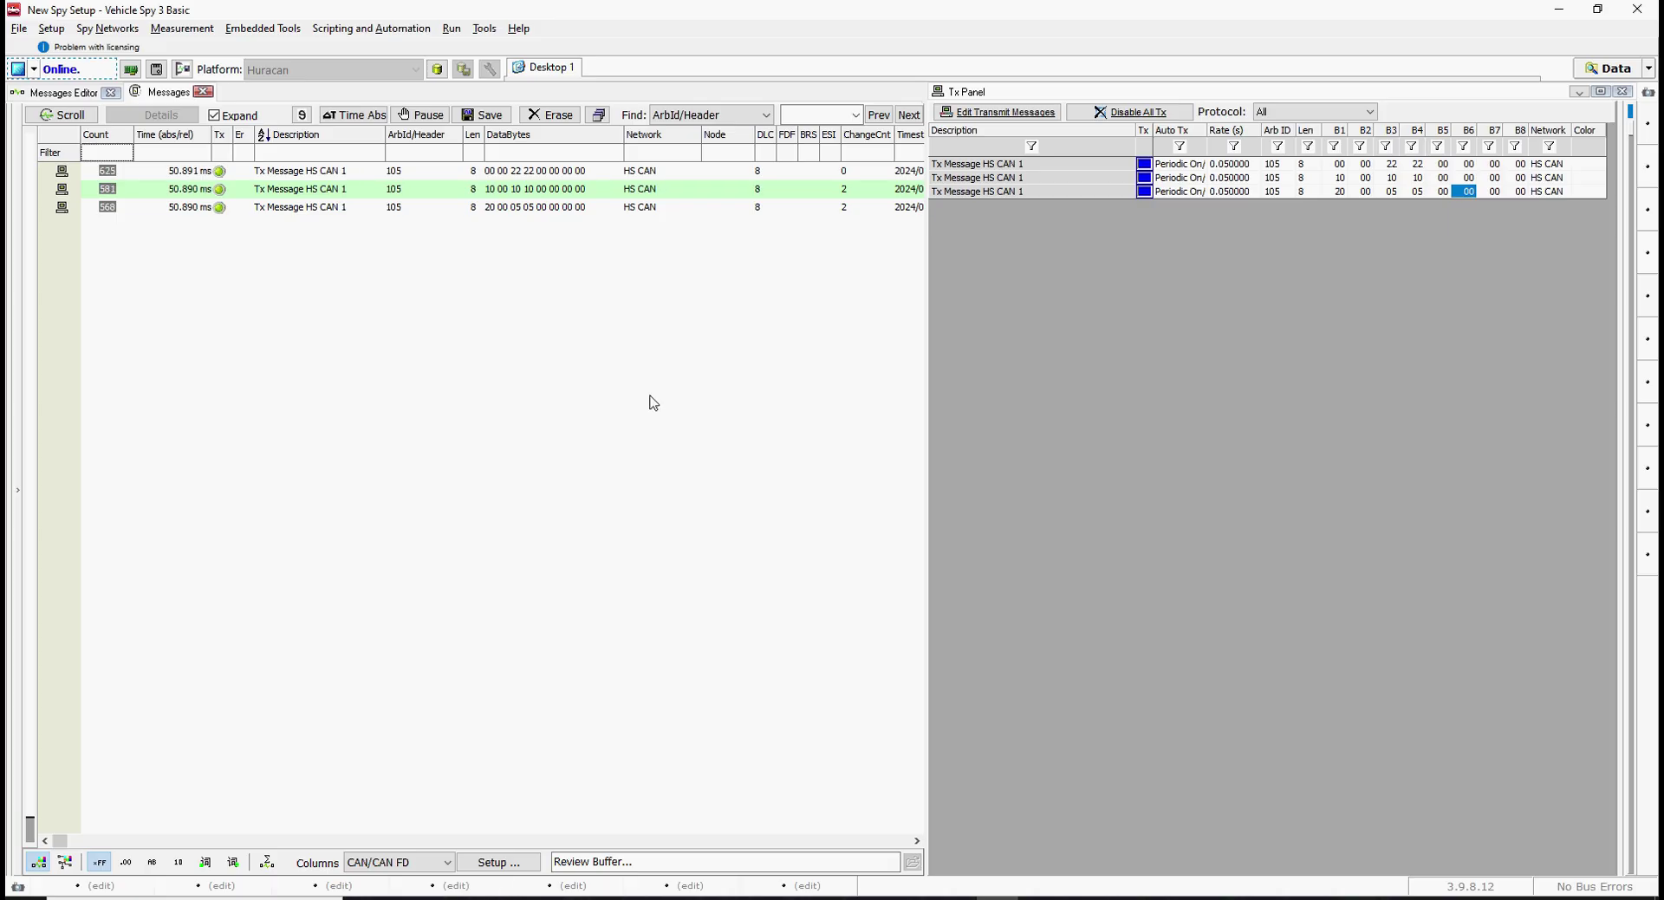
click(496, 213)
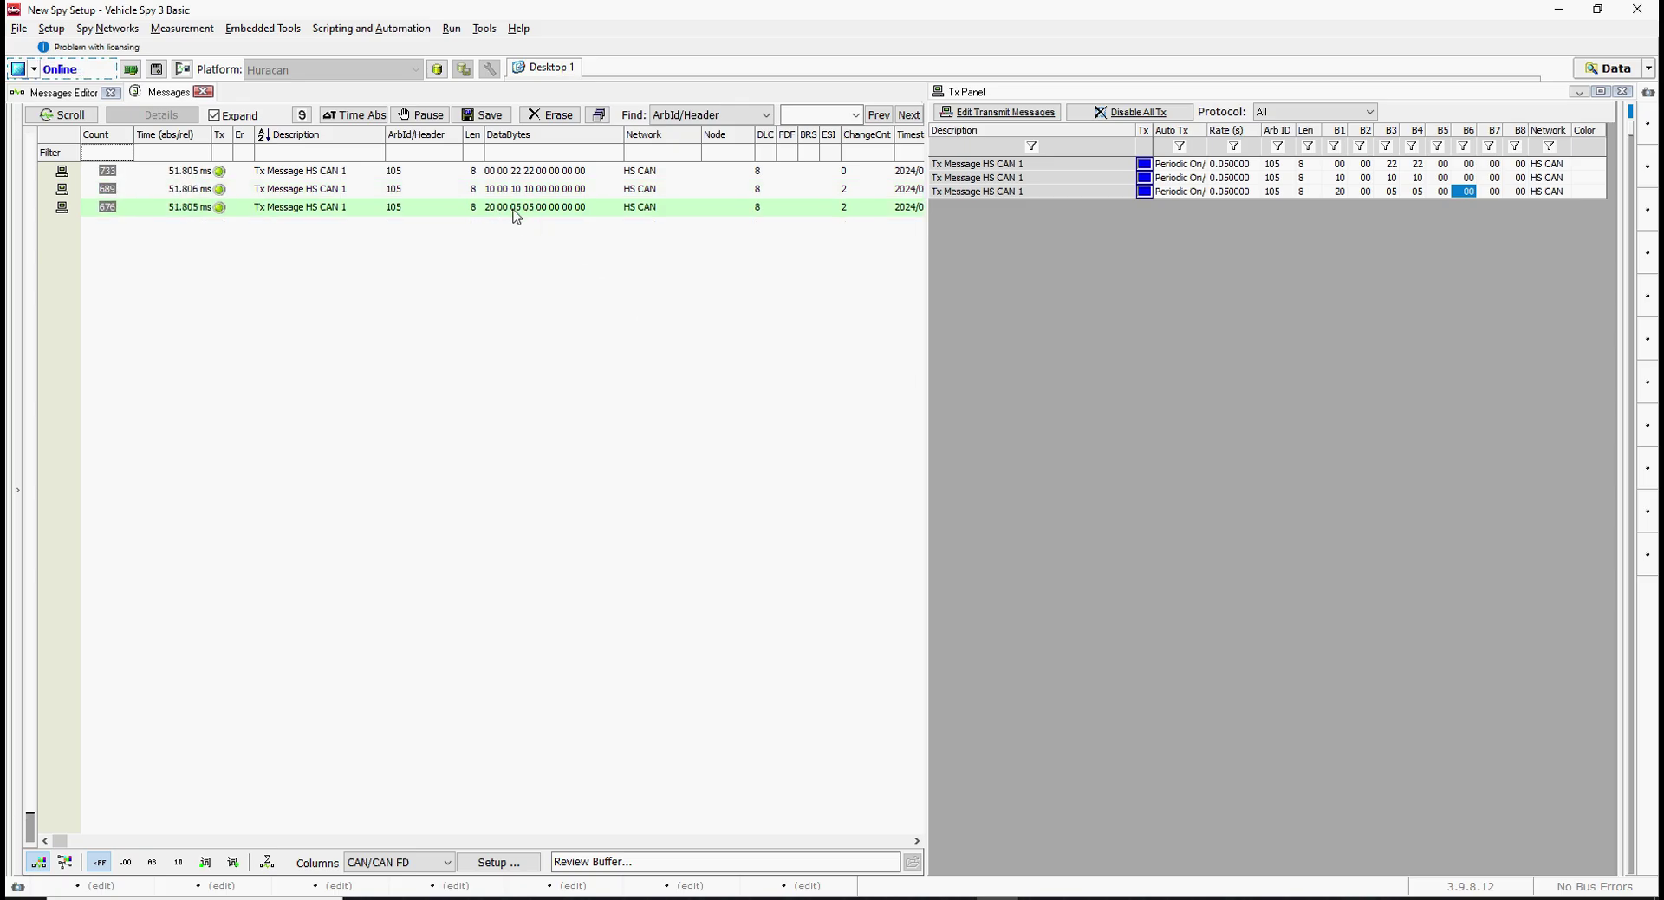
key(alt+Tab)
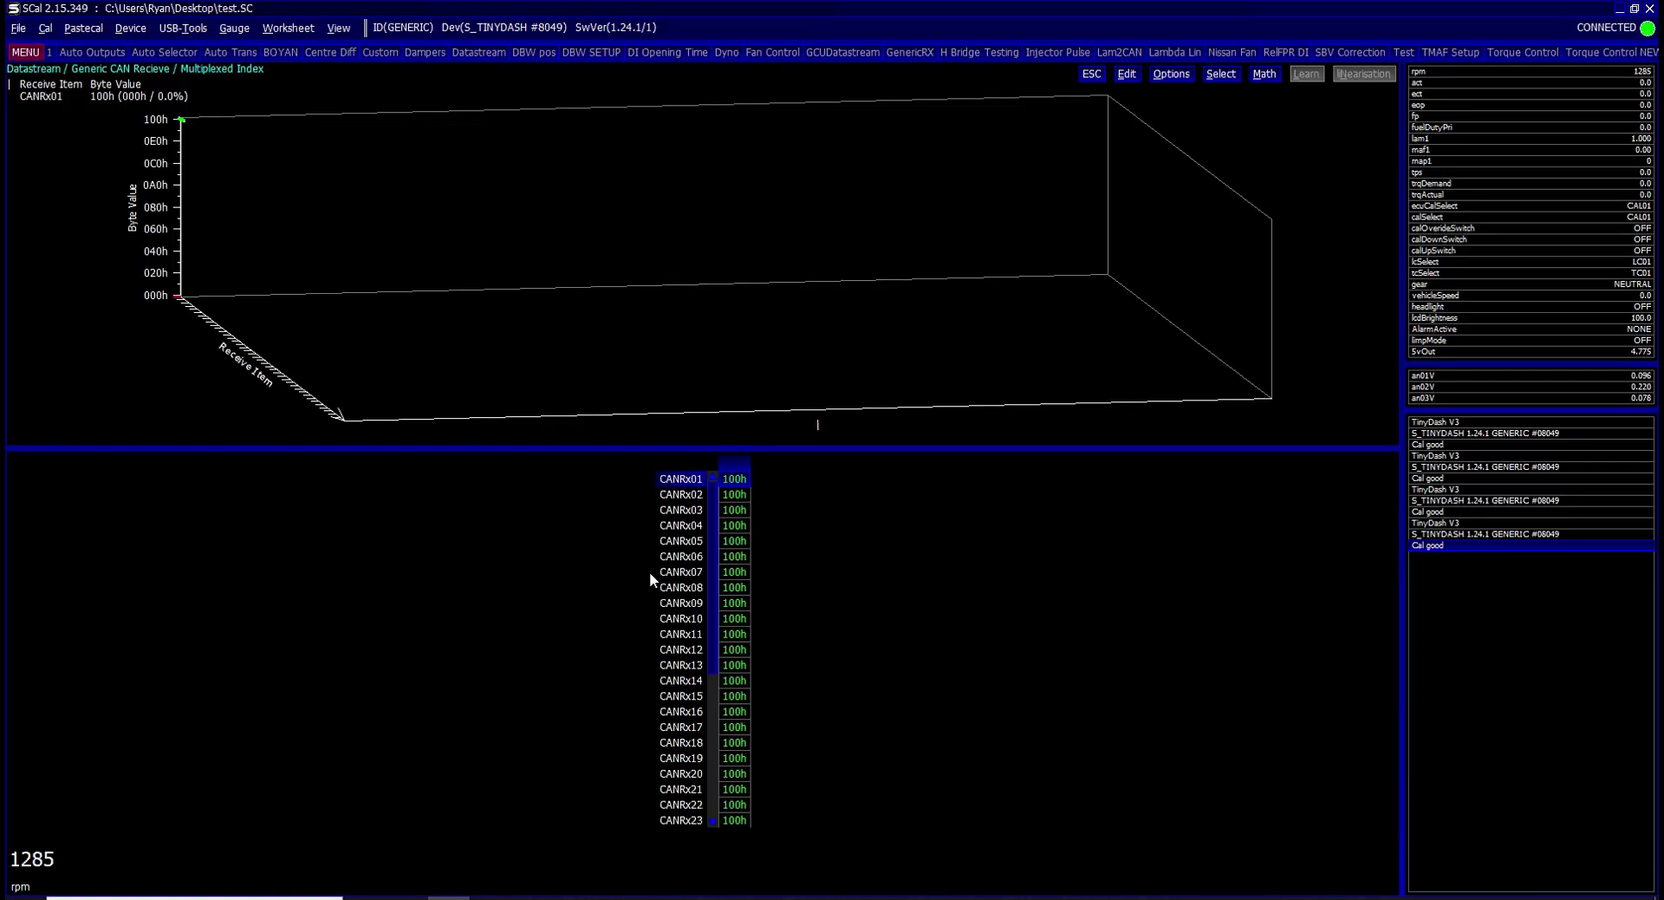
Reopen the Multiplexed Index table of the generic CAN receive items and show its help text
key(Escape)
key(Down)
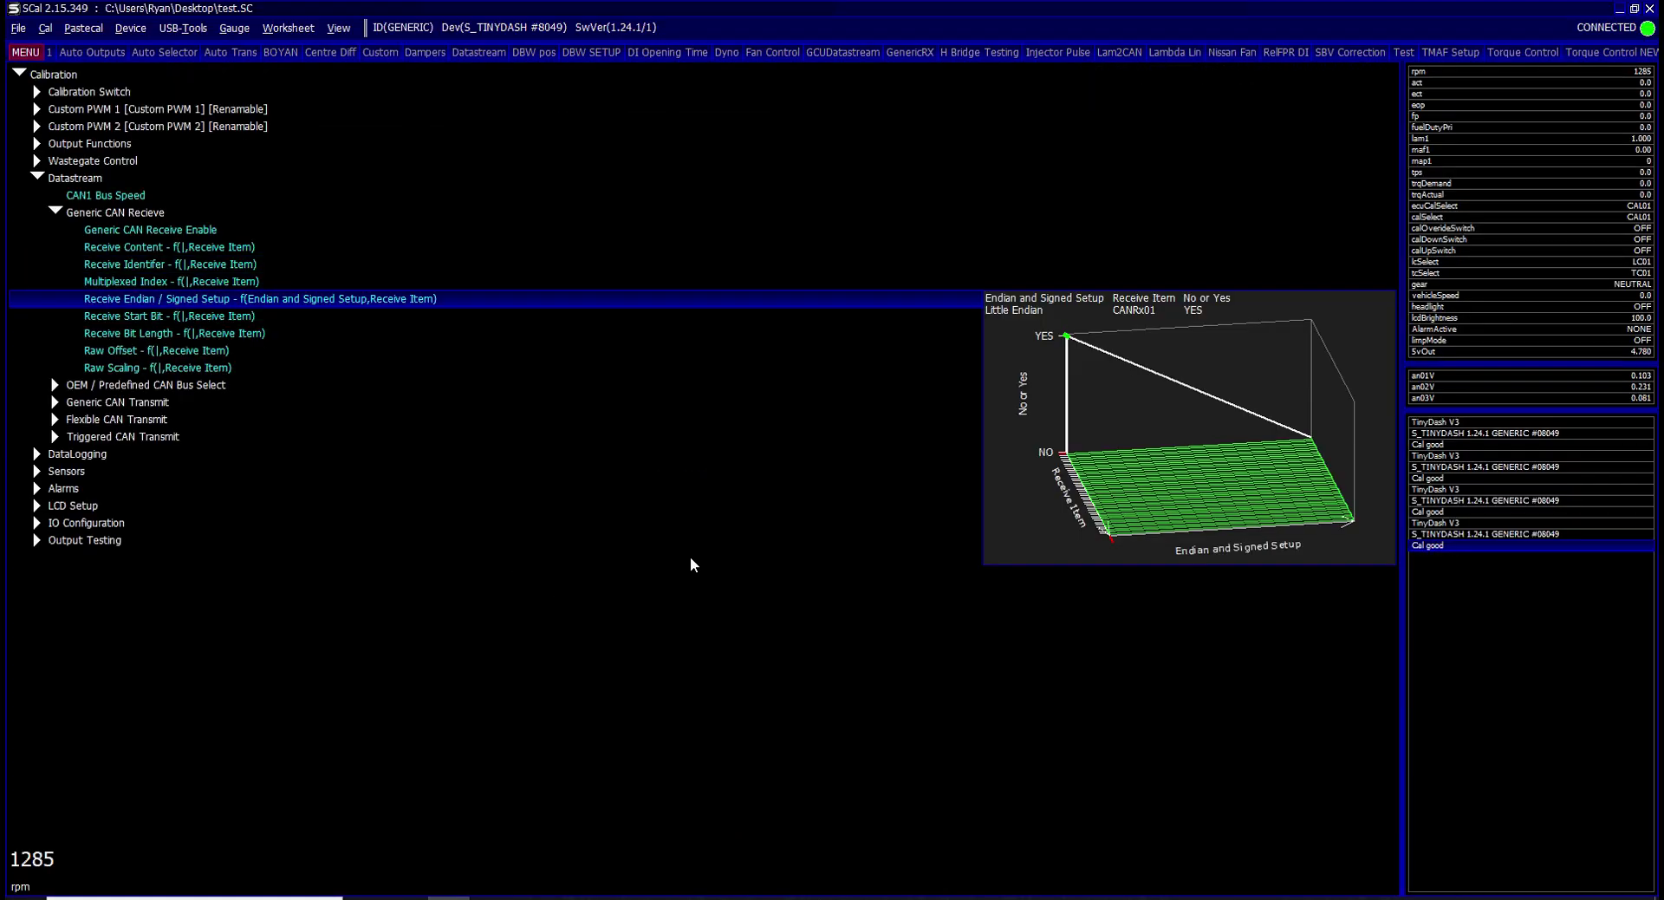
key(Down)
key(Up)
key(Up)
key(Return)
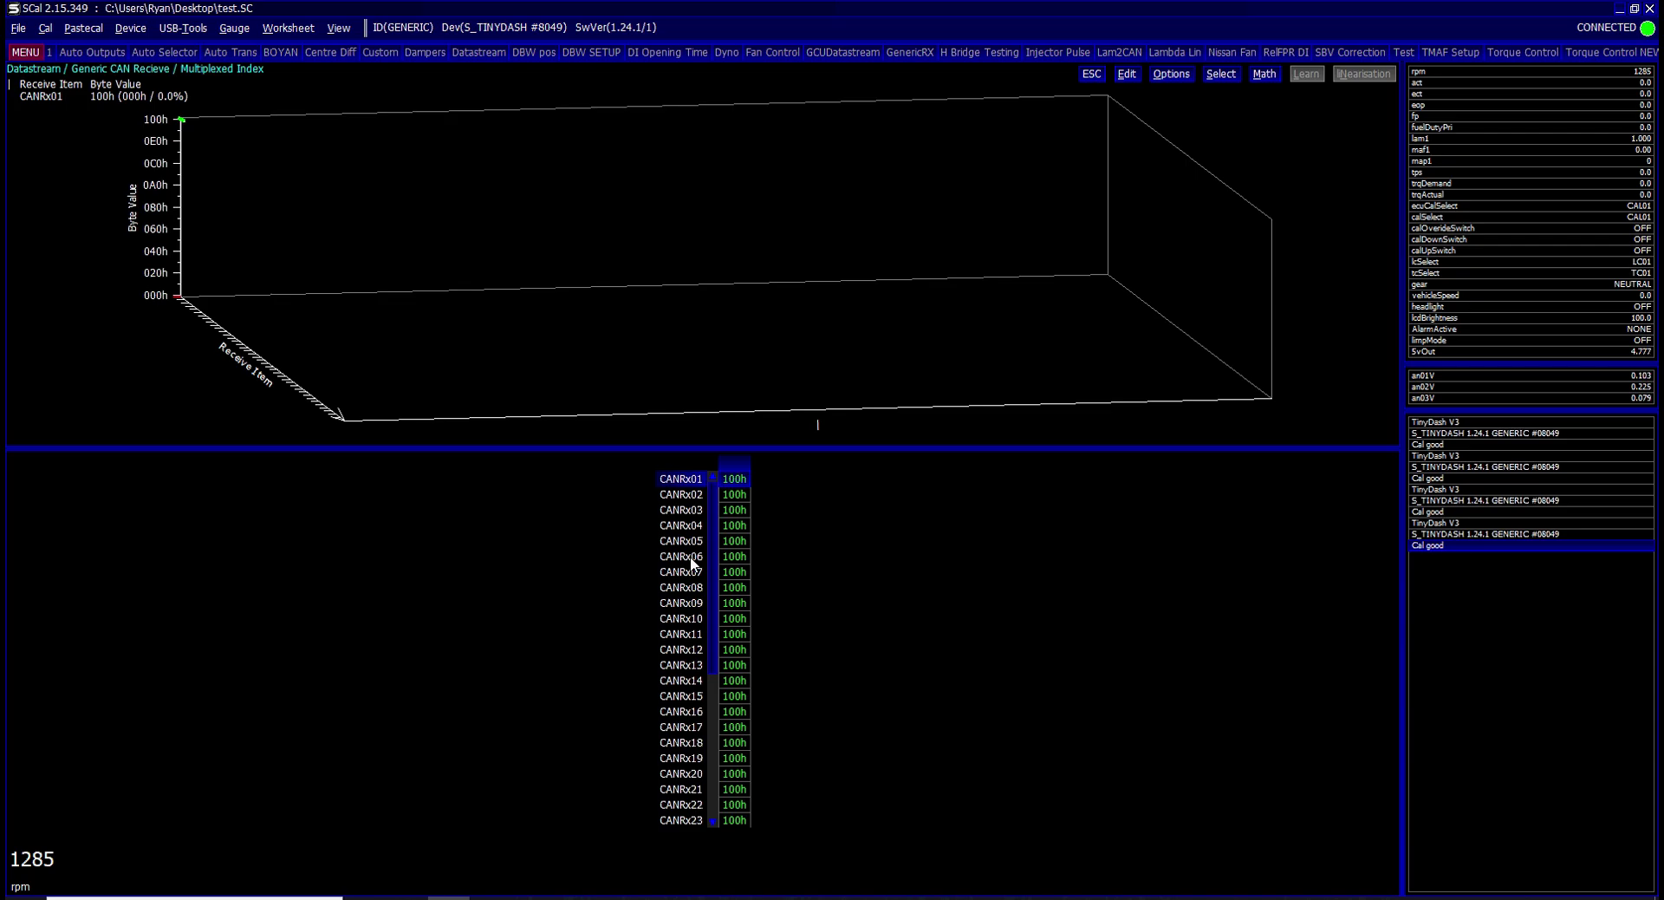
key(F1)
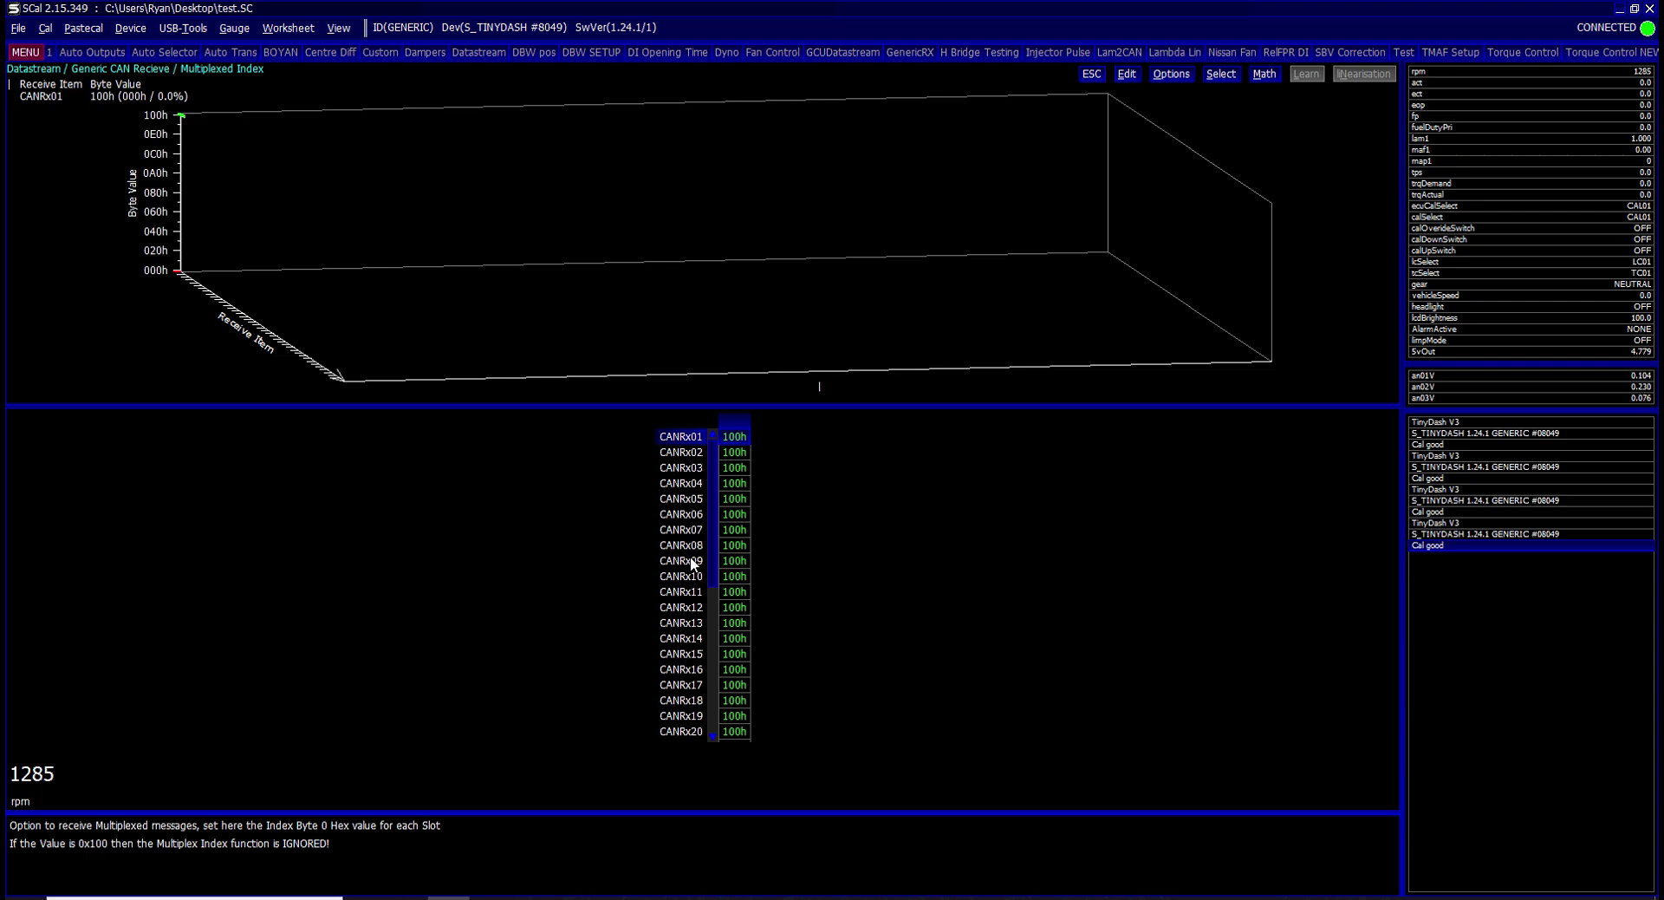
Set the multiplexed index byte value of CANRx01 to 10h and close the table
key(Return)
text(10h)
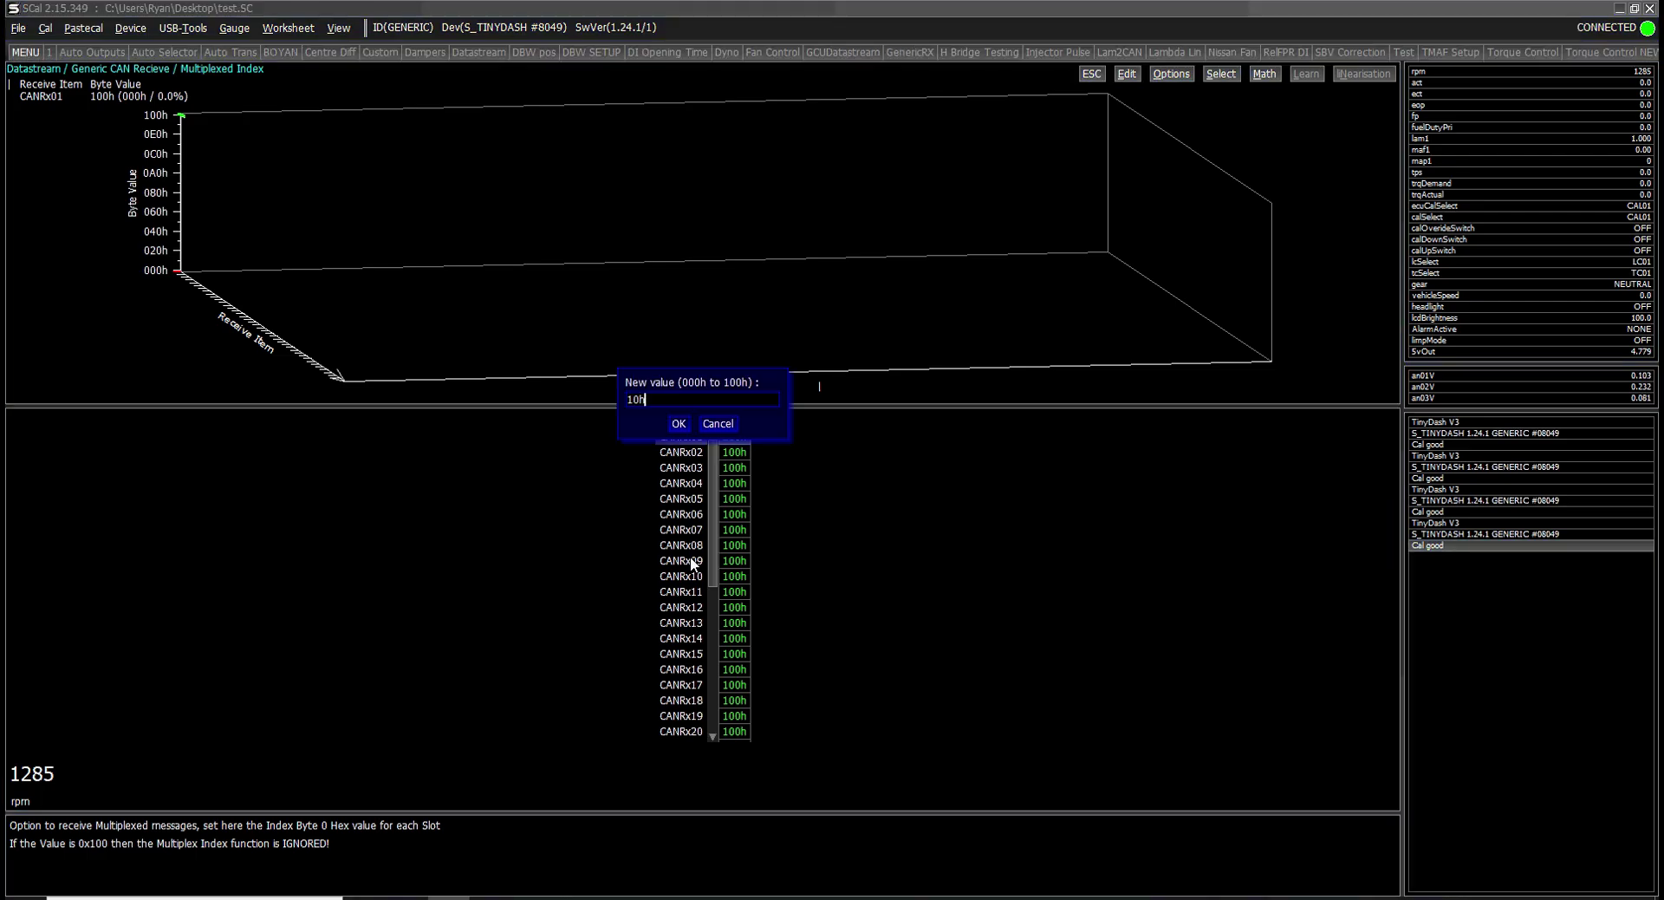
key(Return)
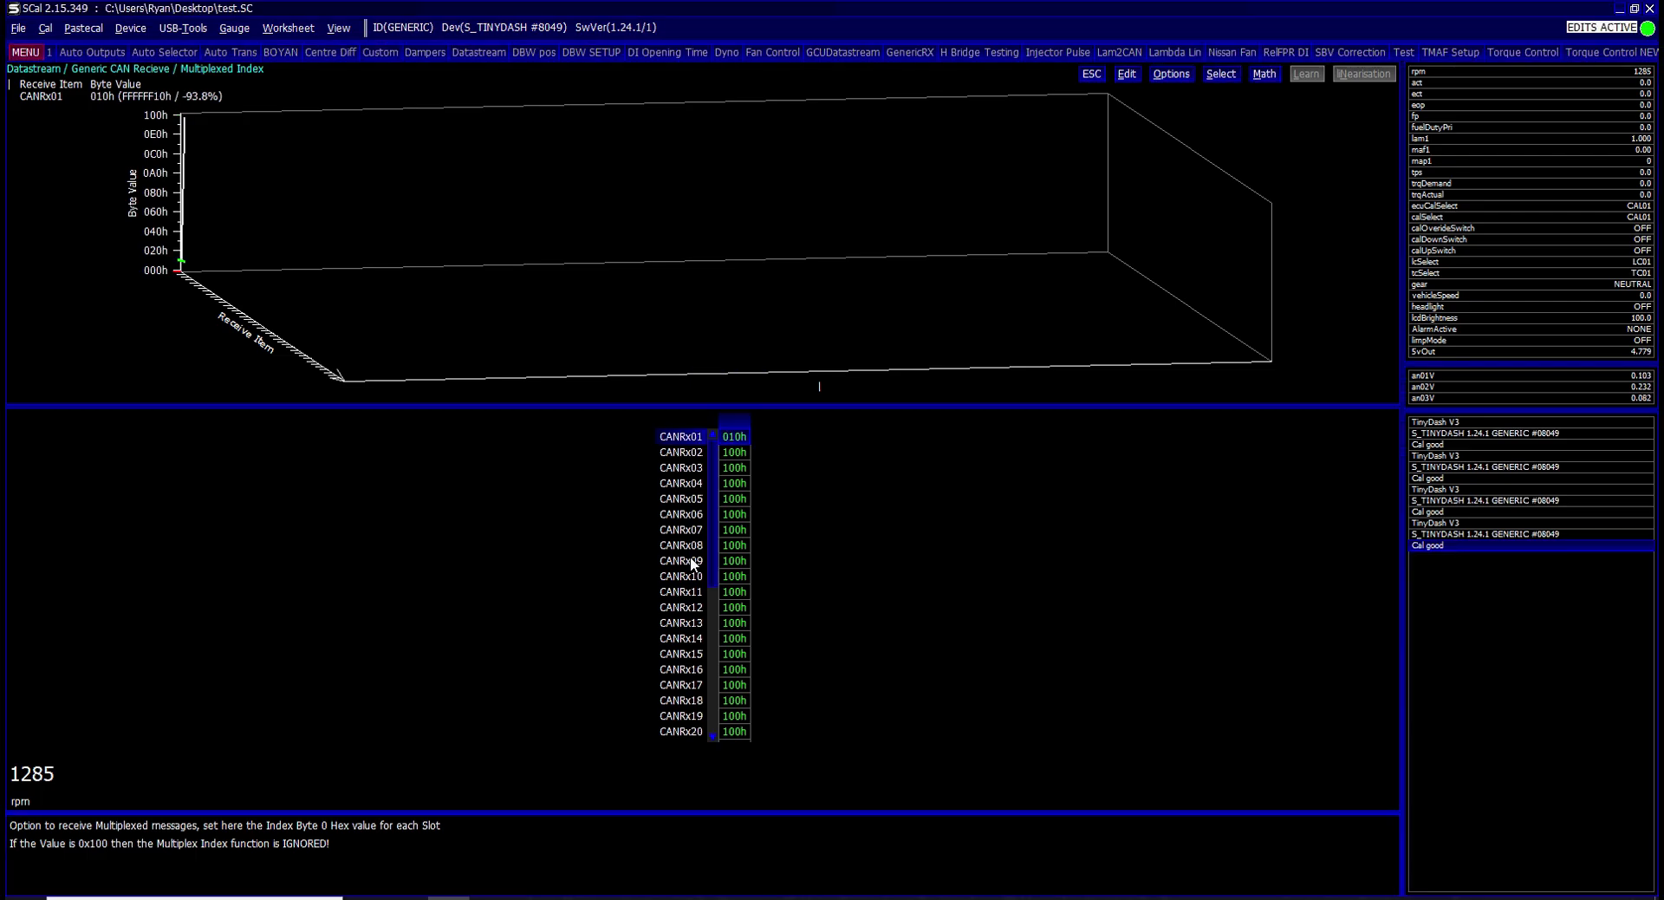
key(Escape)
Program the edited calibration into the connected device's flash
key(alt+d)
key(p)
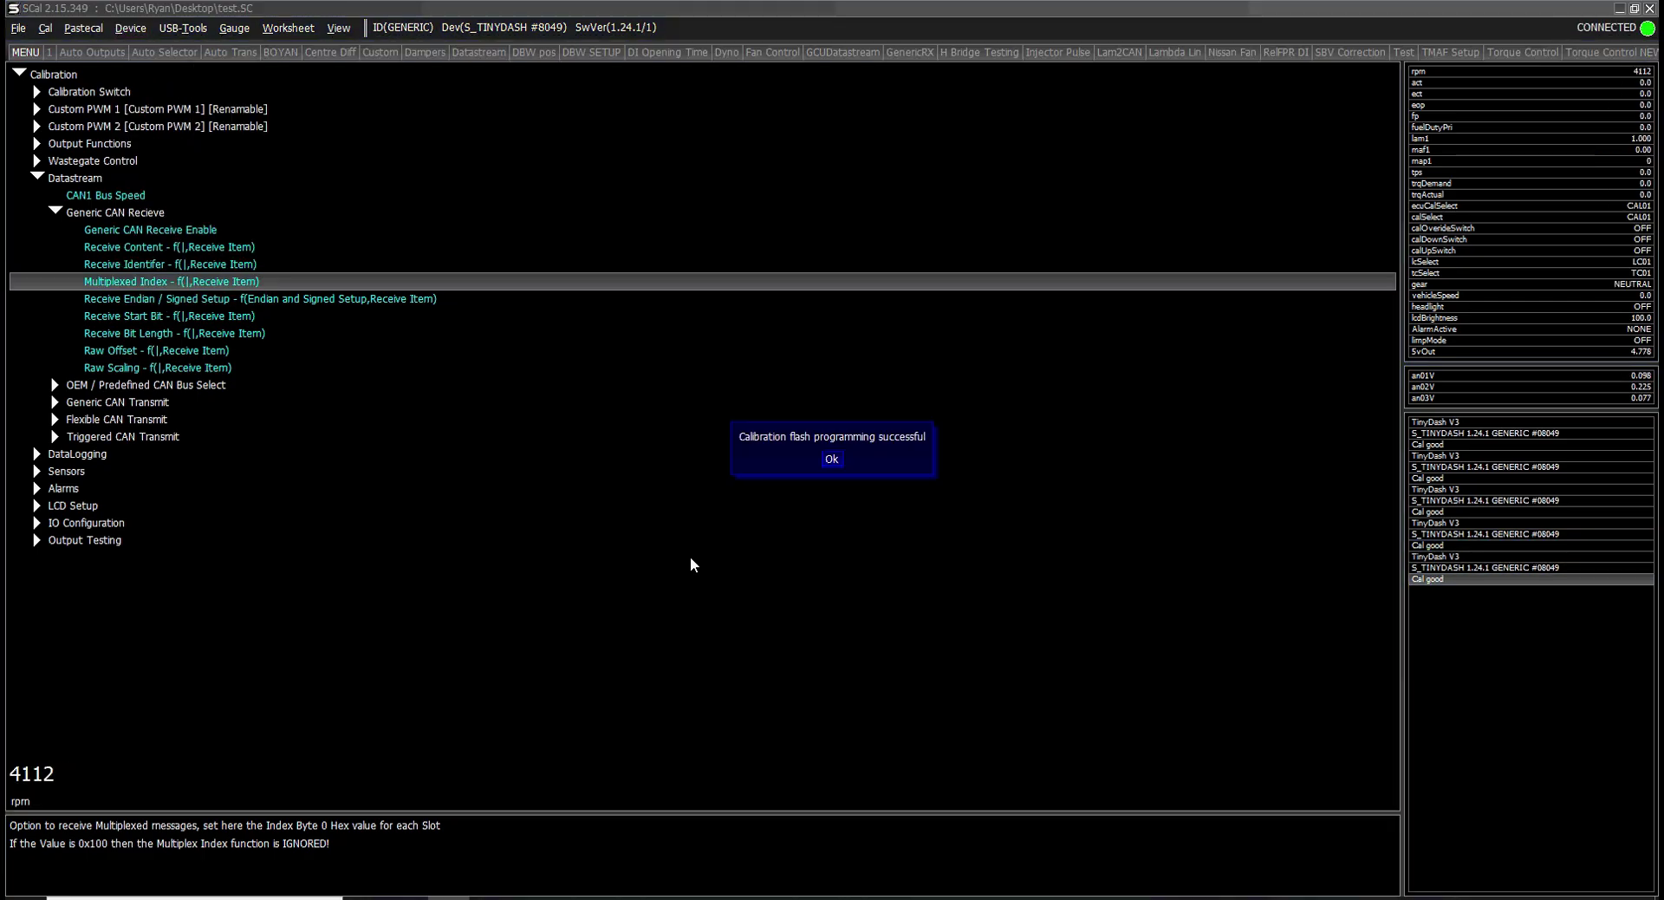
key(Return)
Check the transmitted frames in Vehicle Spy 3 against the rpm reading in SCal, ending in Vehicle Spy 3
click(998, 898)
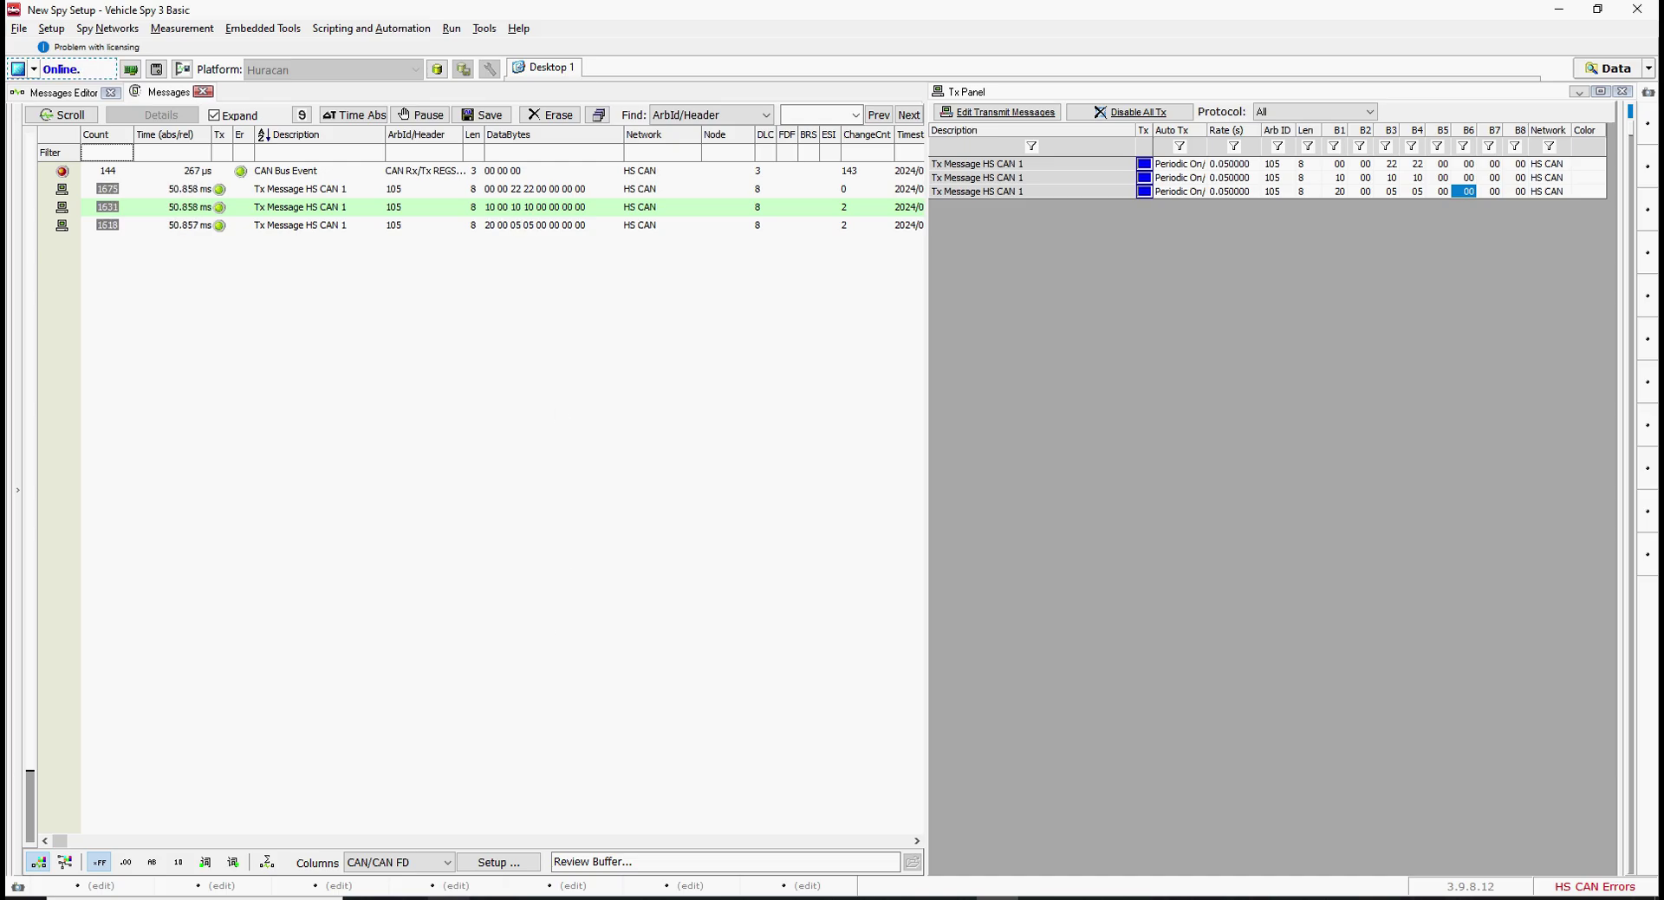
click(449, 898)
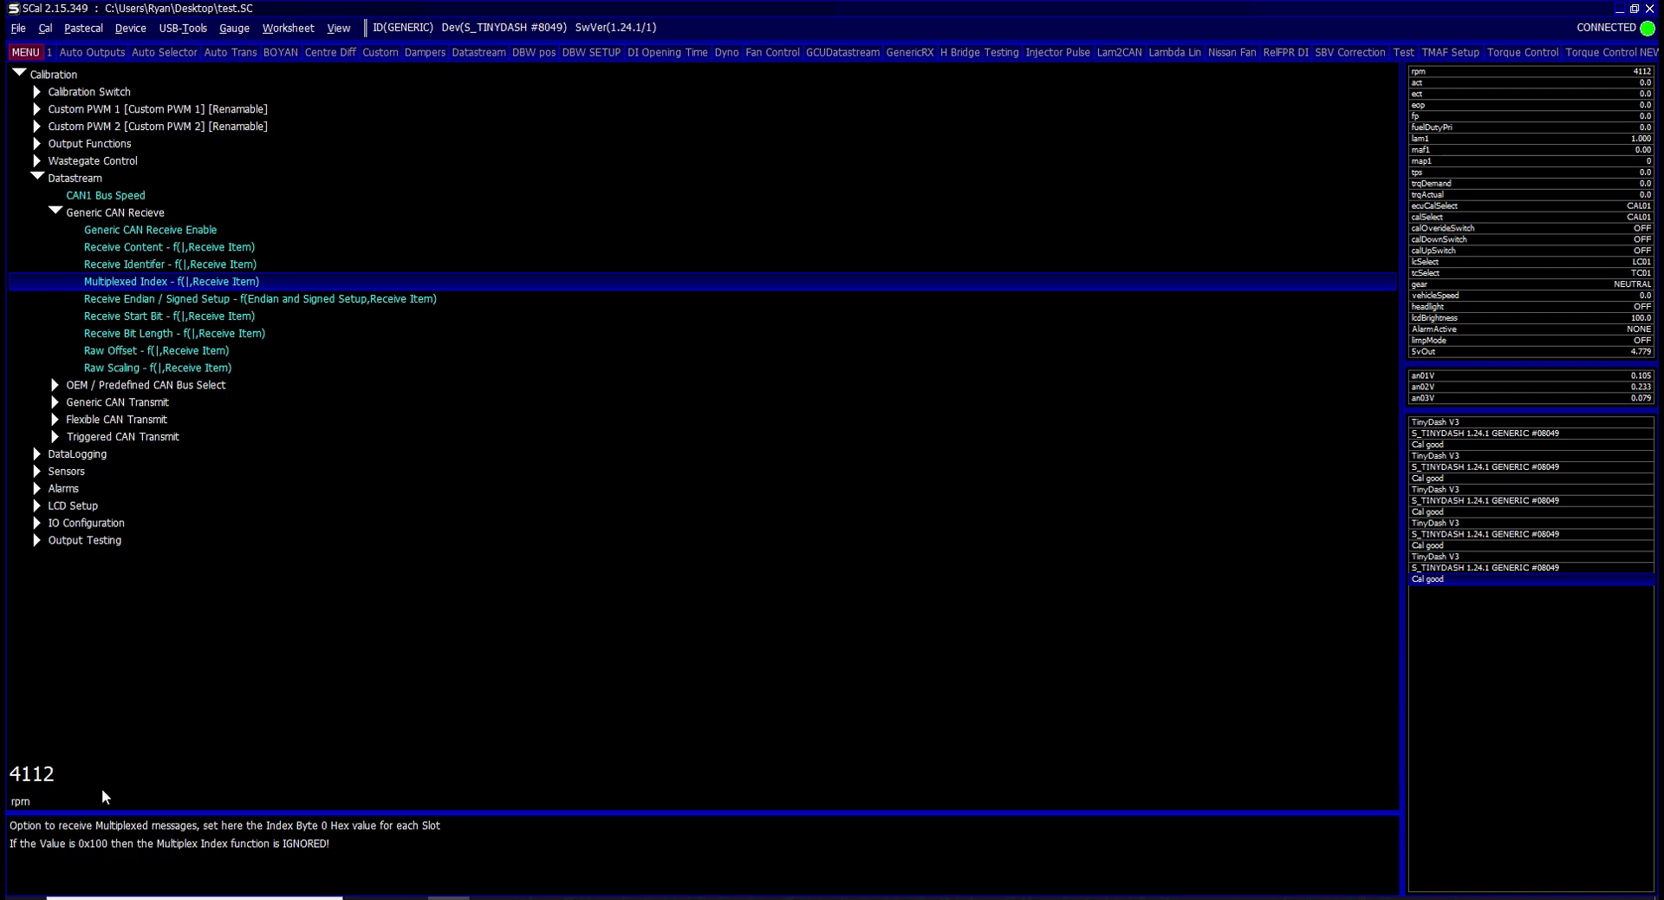
click(492, 898)
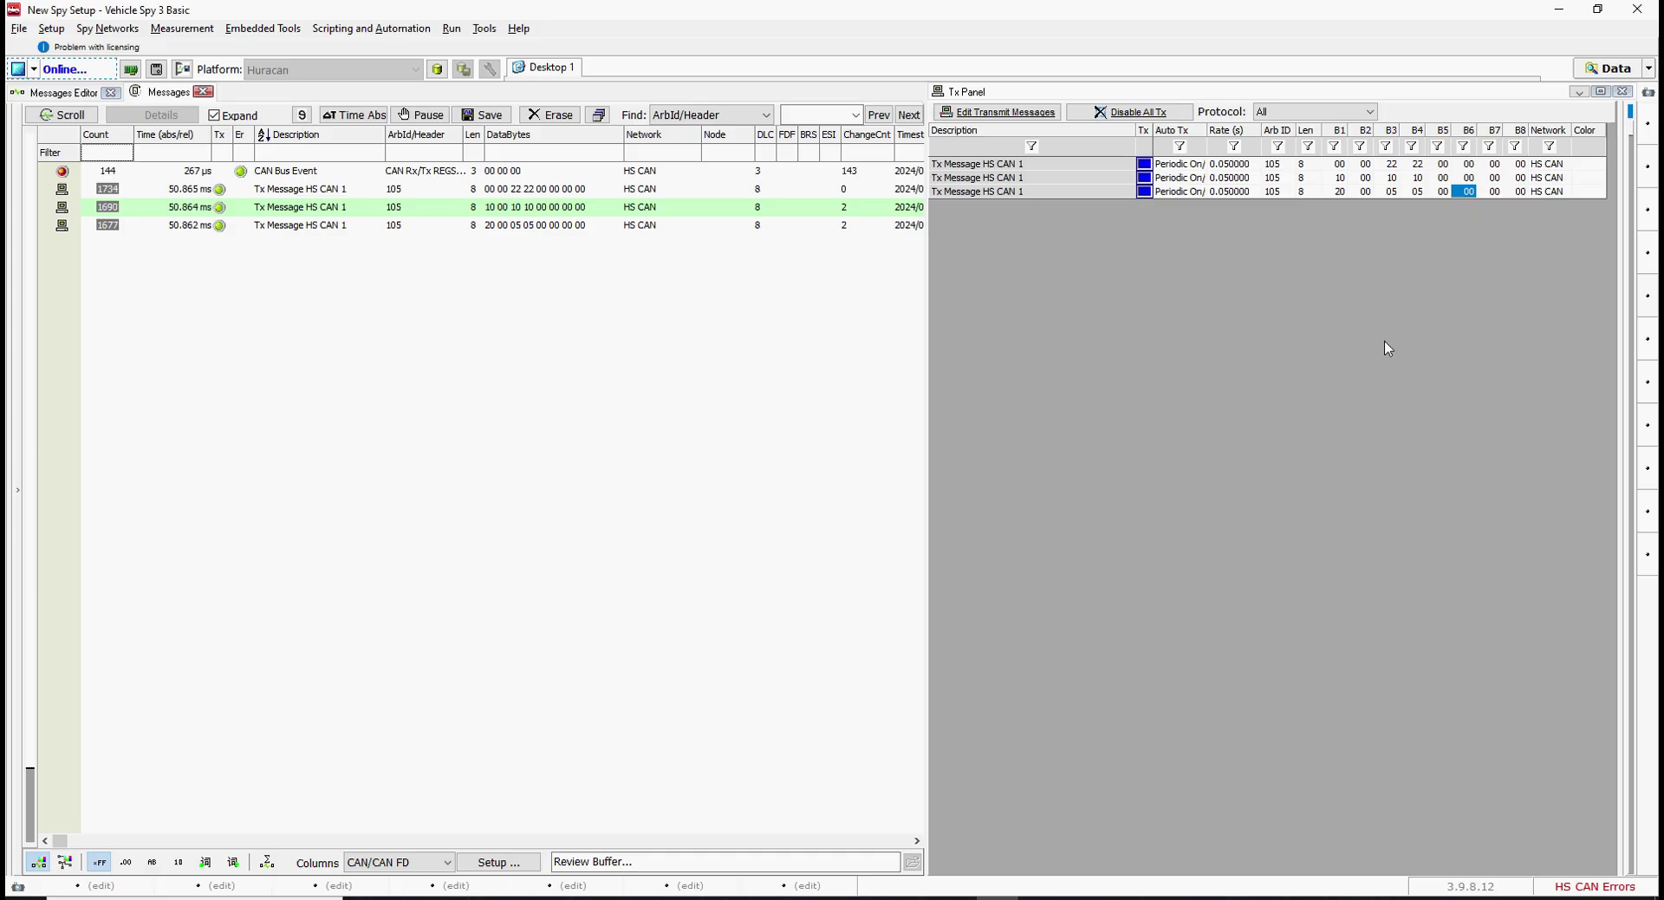
Set bytes B3 and B4 to 12 in the message whose B1 is 10, and return to SCal to check rpm
click(1391, 179)
text(12)
key(Tab)
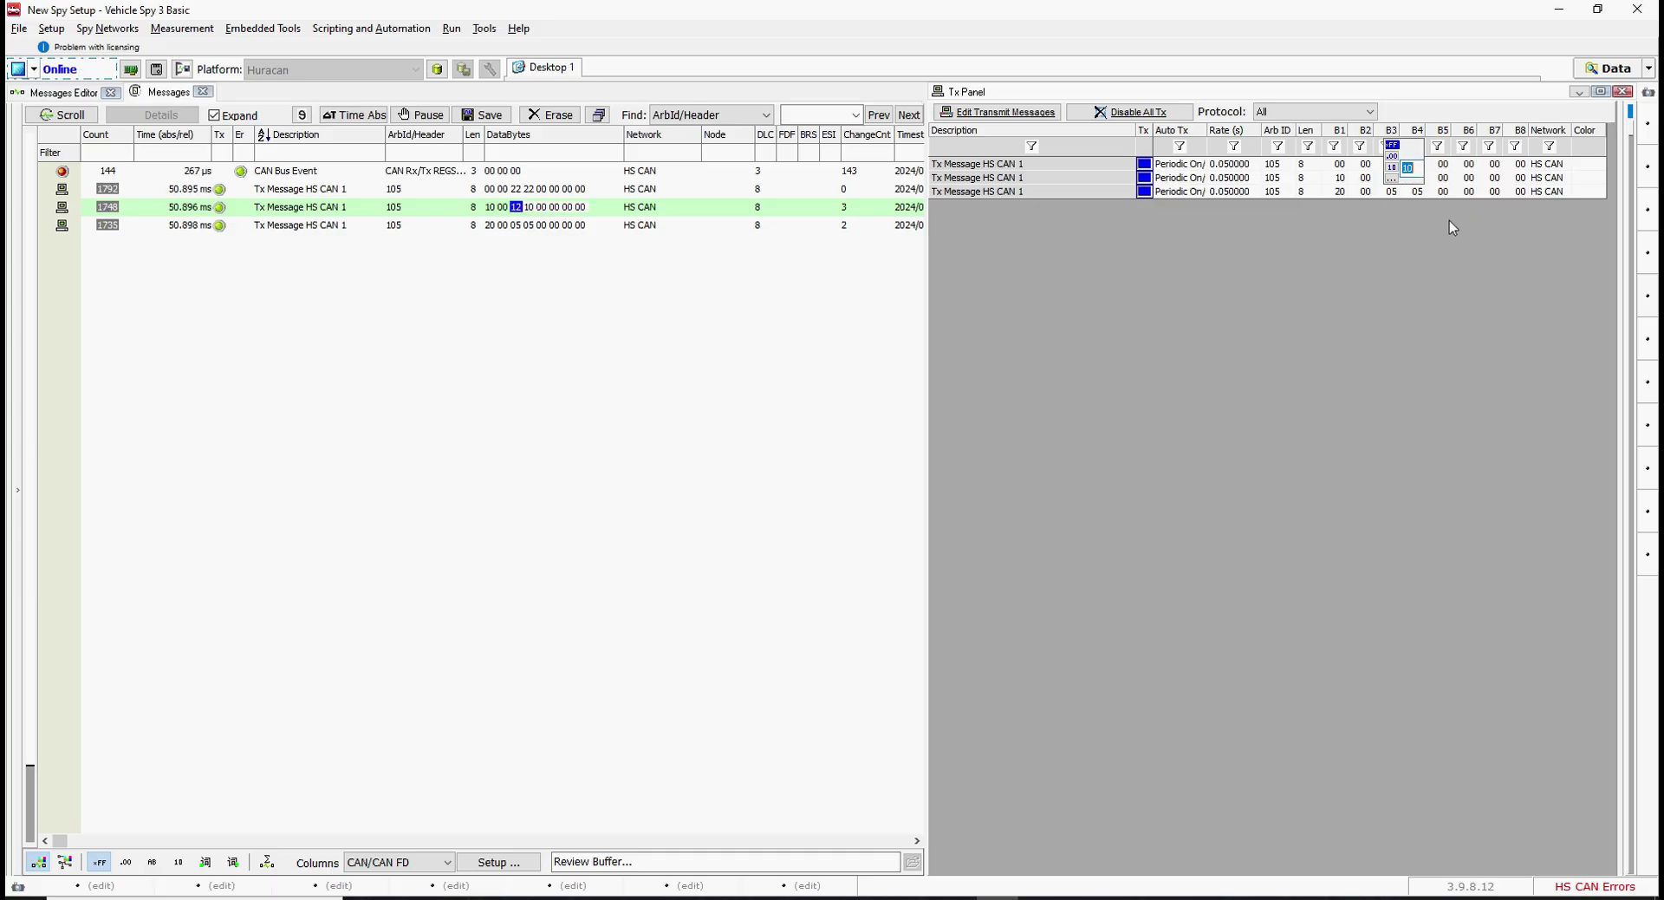
text(12)
key(Tab)
key(alt+Tab)
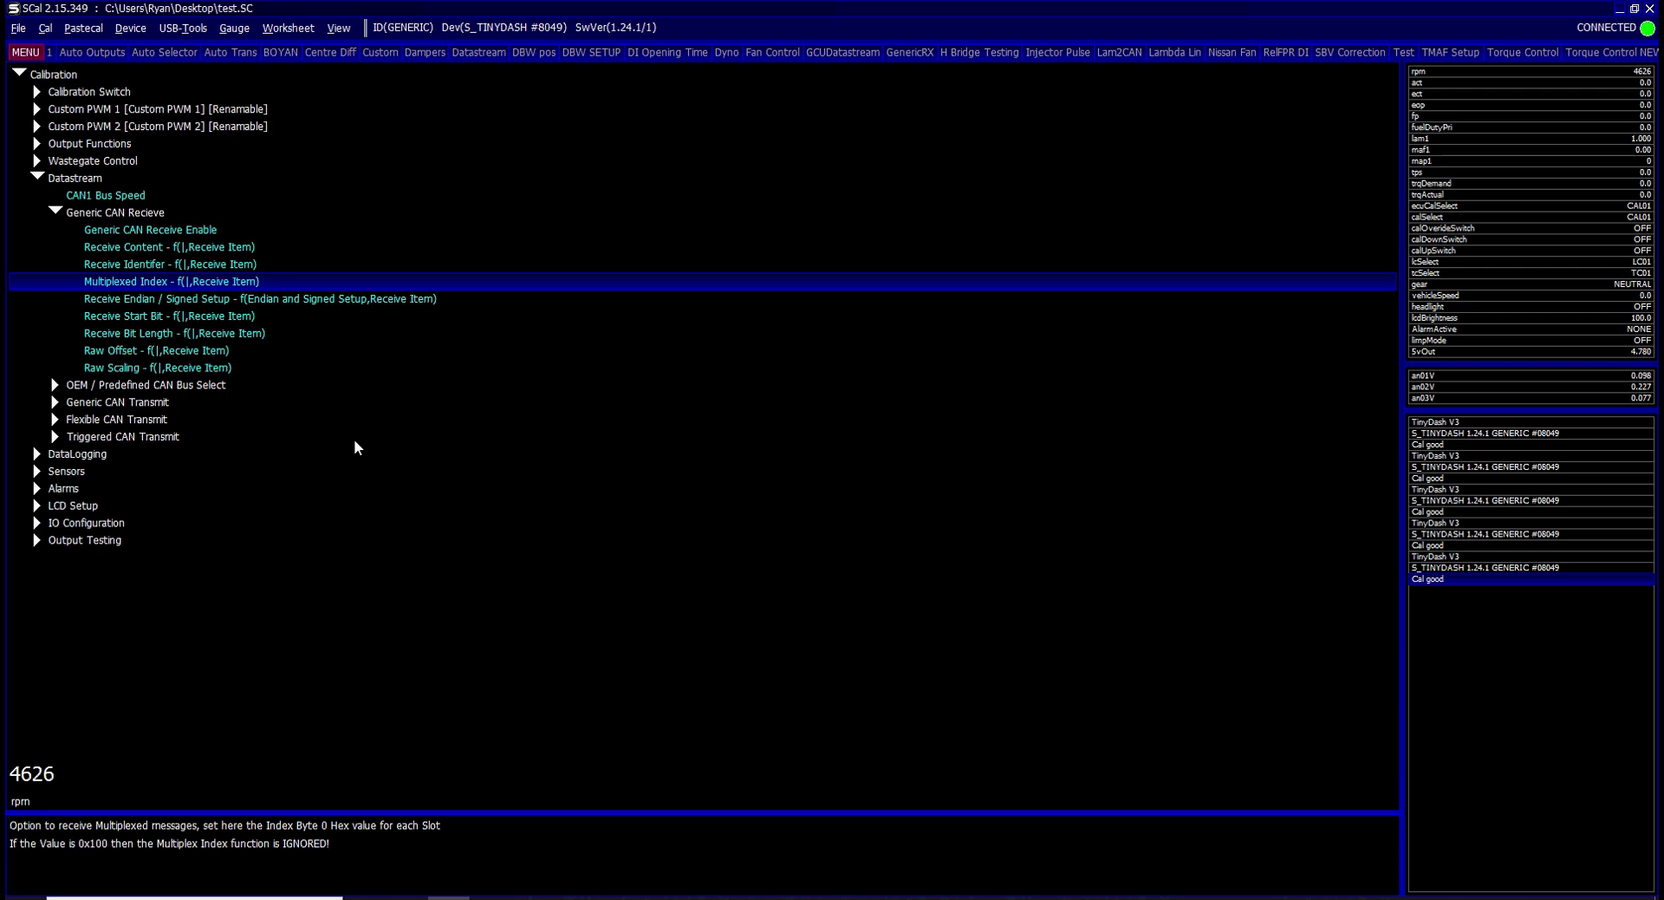
Look through the vehicle profiles offered by OEM / Predefined CAN Bus Select under Datastream without choosing one
double_click(134, 214)
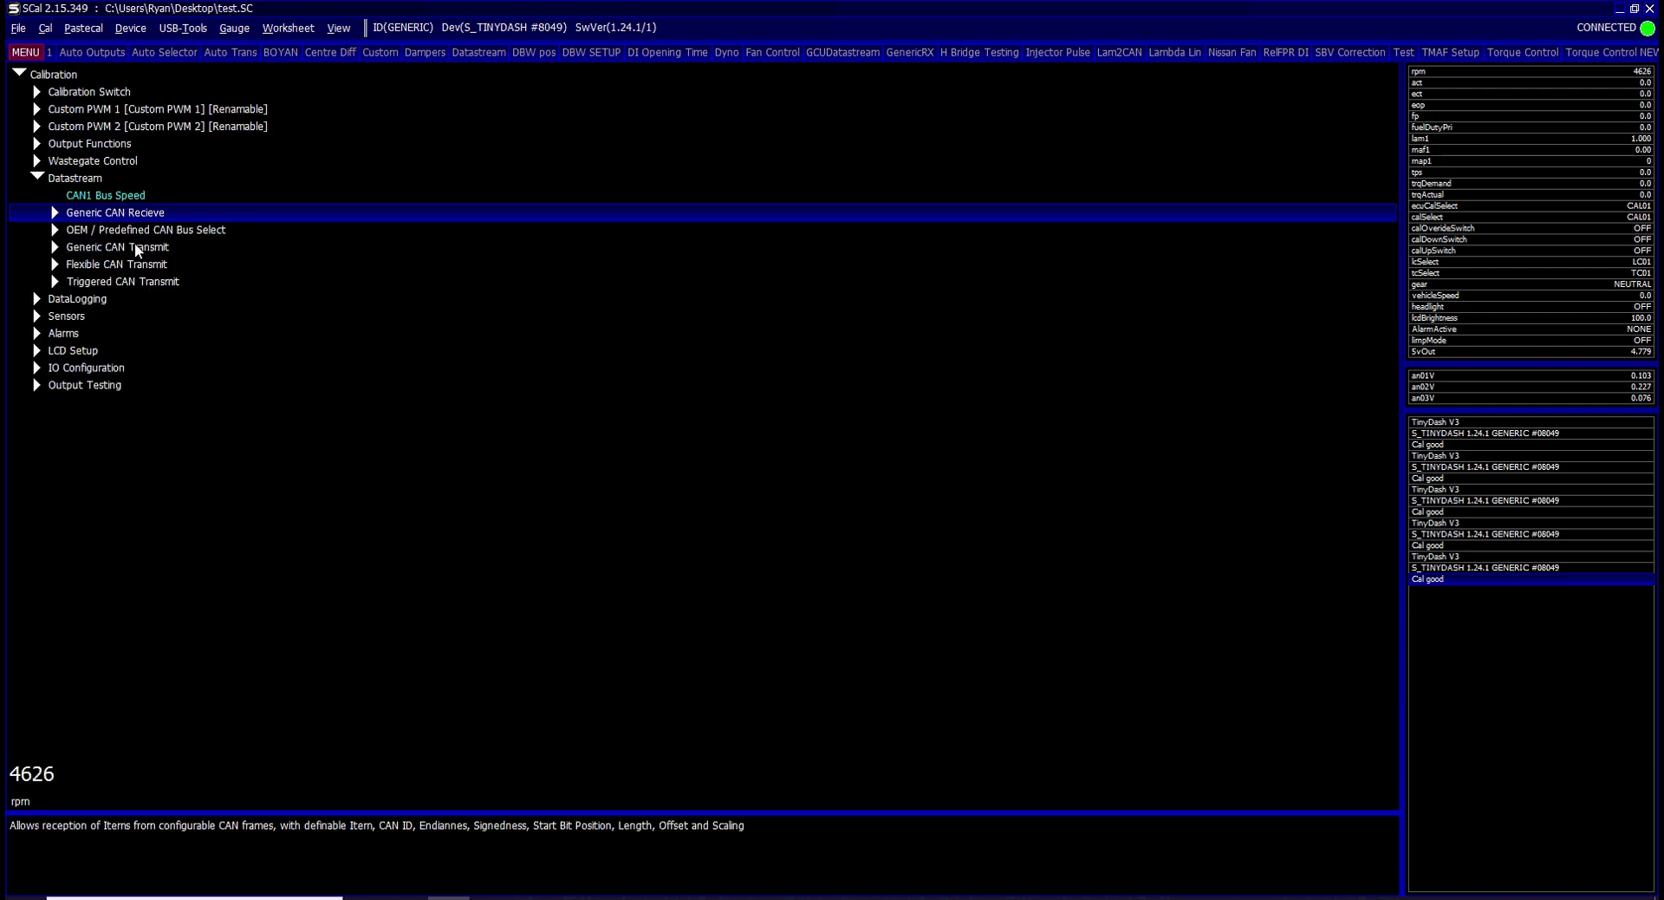
double_click(122, 230)
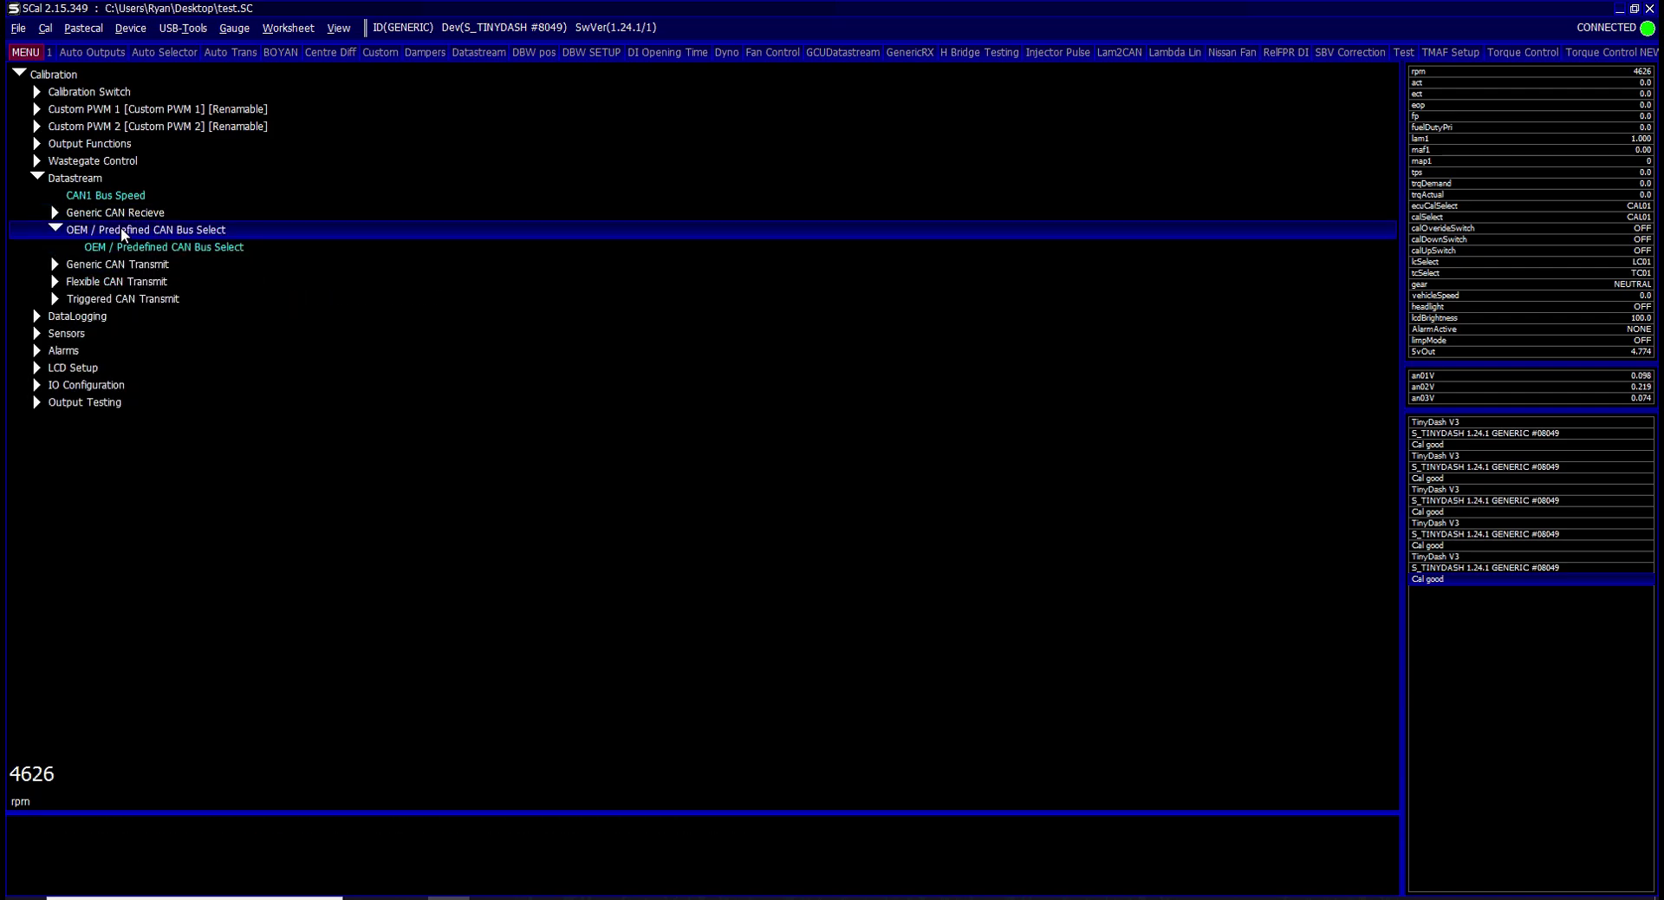
double_click(135, 249)
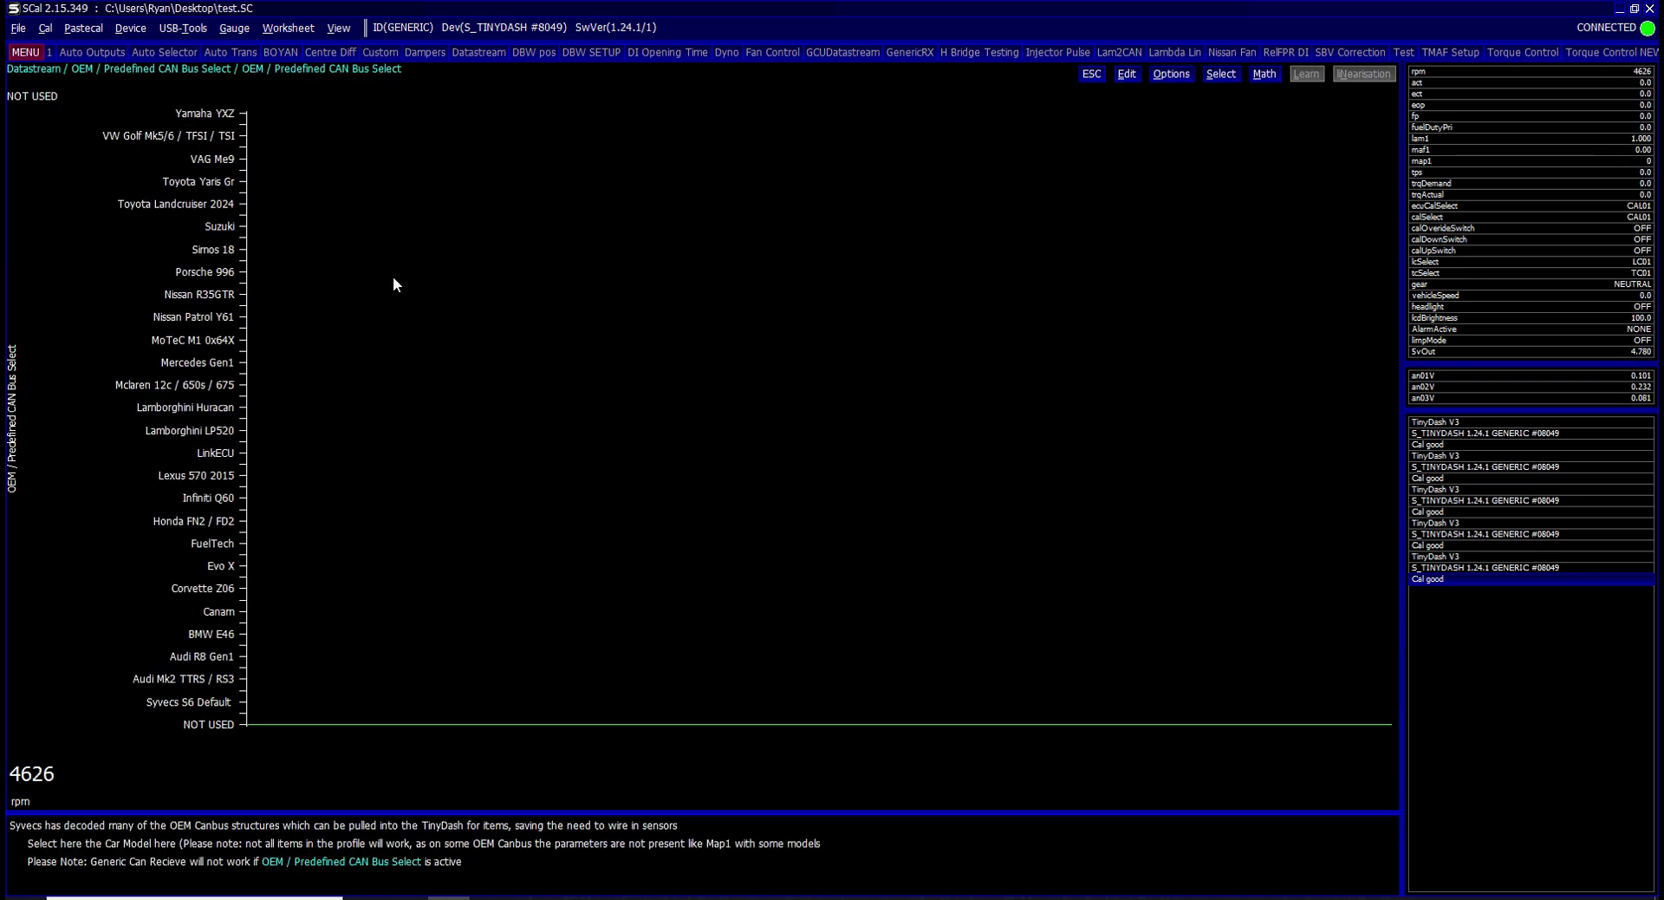
key(Return)
scroll(686, 152, down, 2)
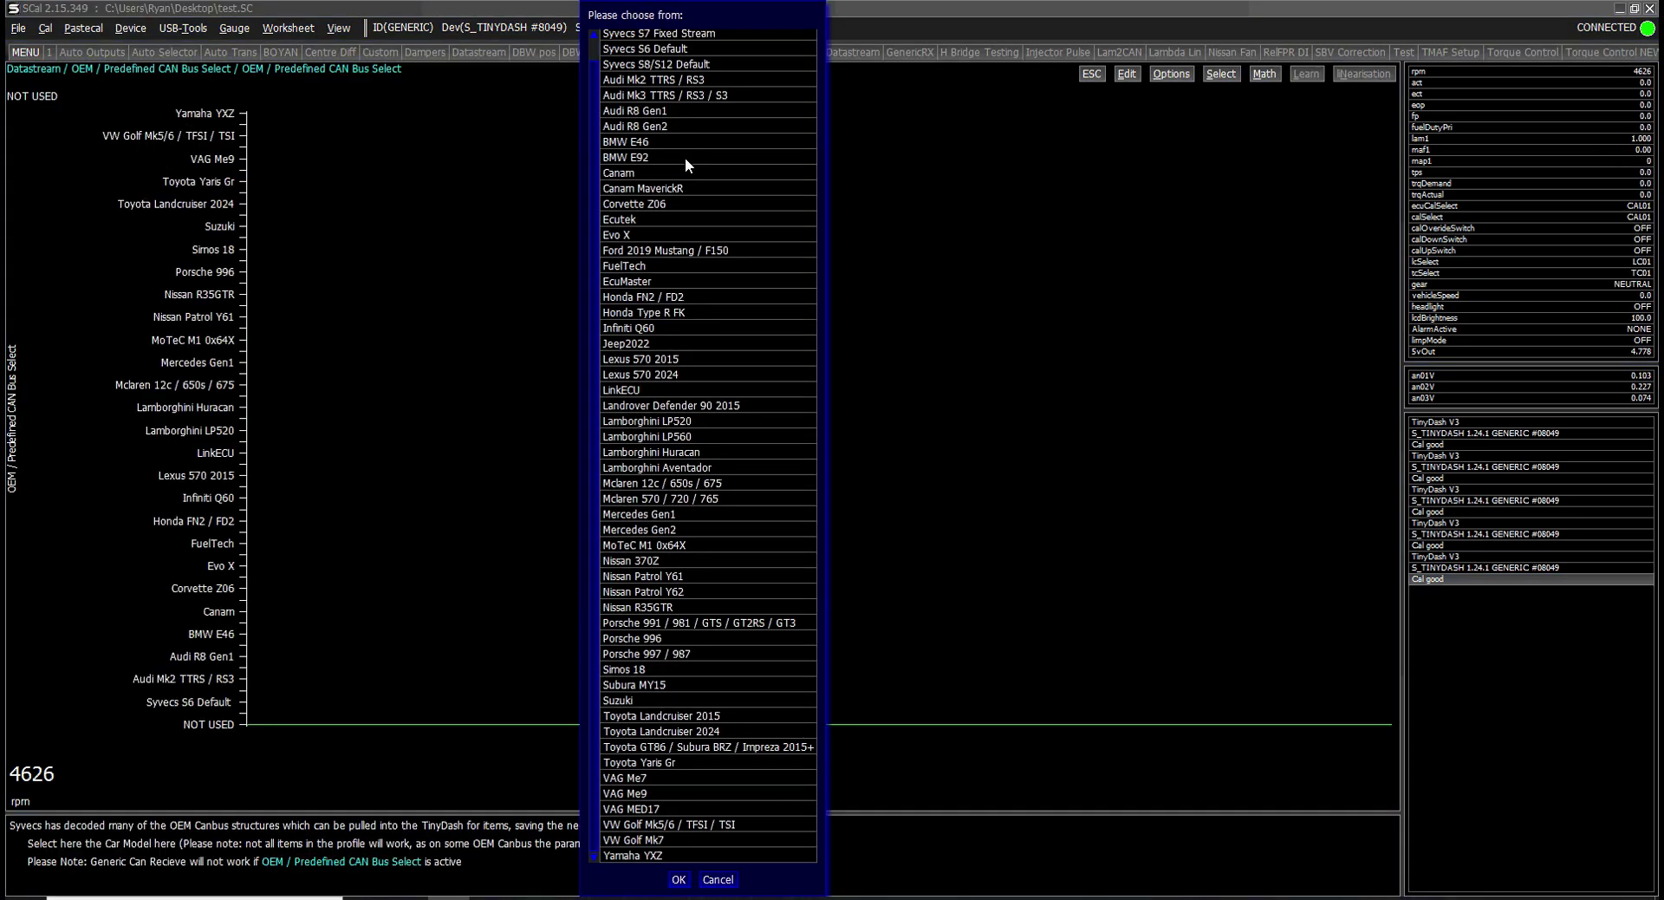
scroll(695, 182, up, 1)
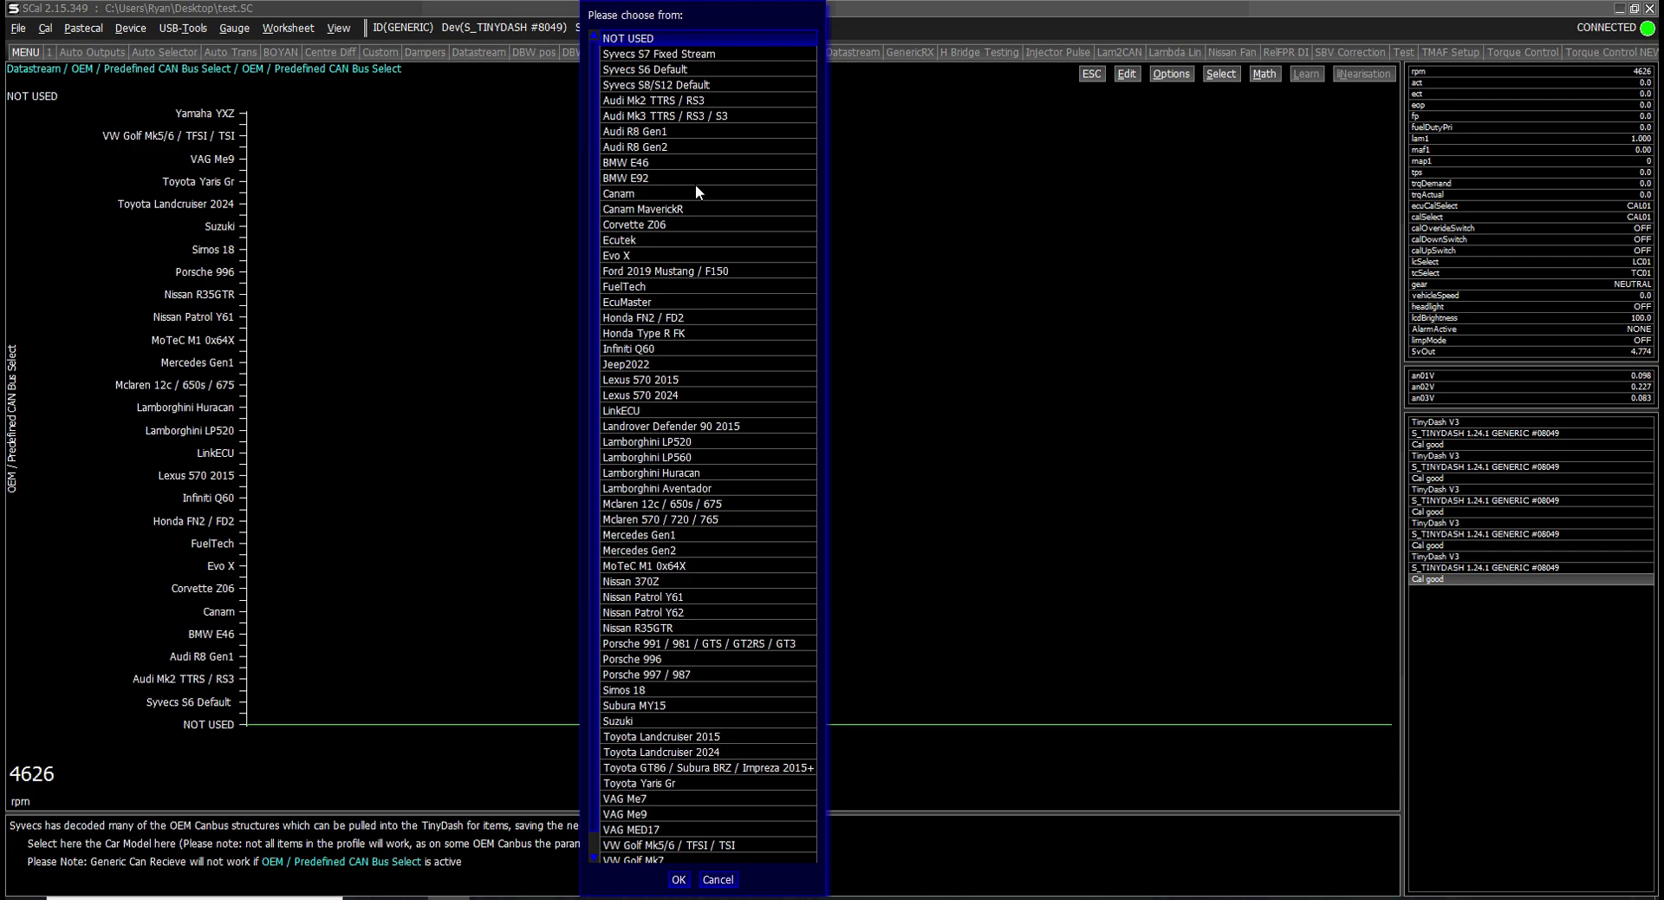
key(Escape)
key(Escape)
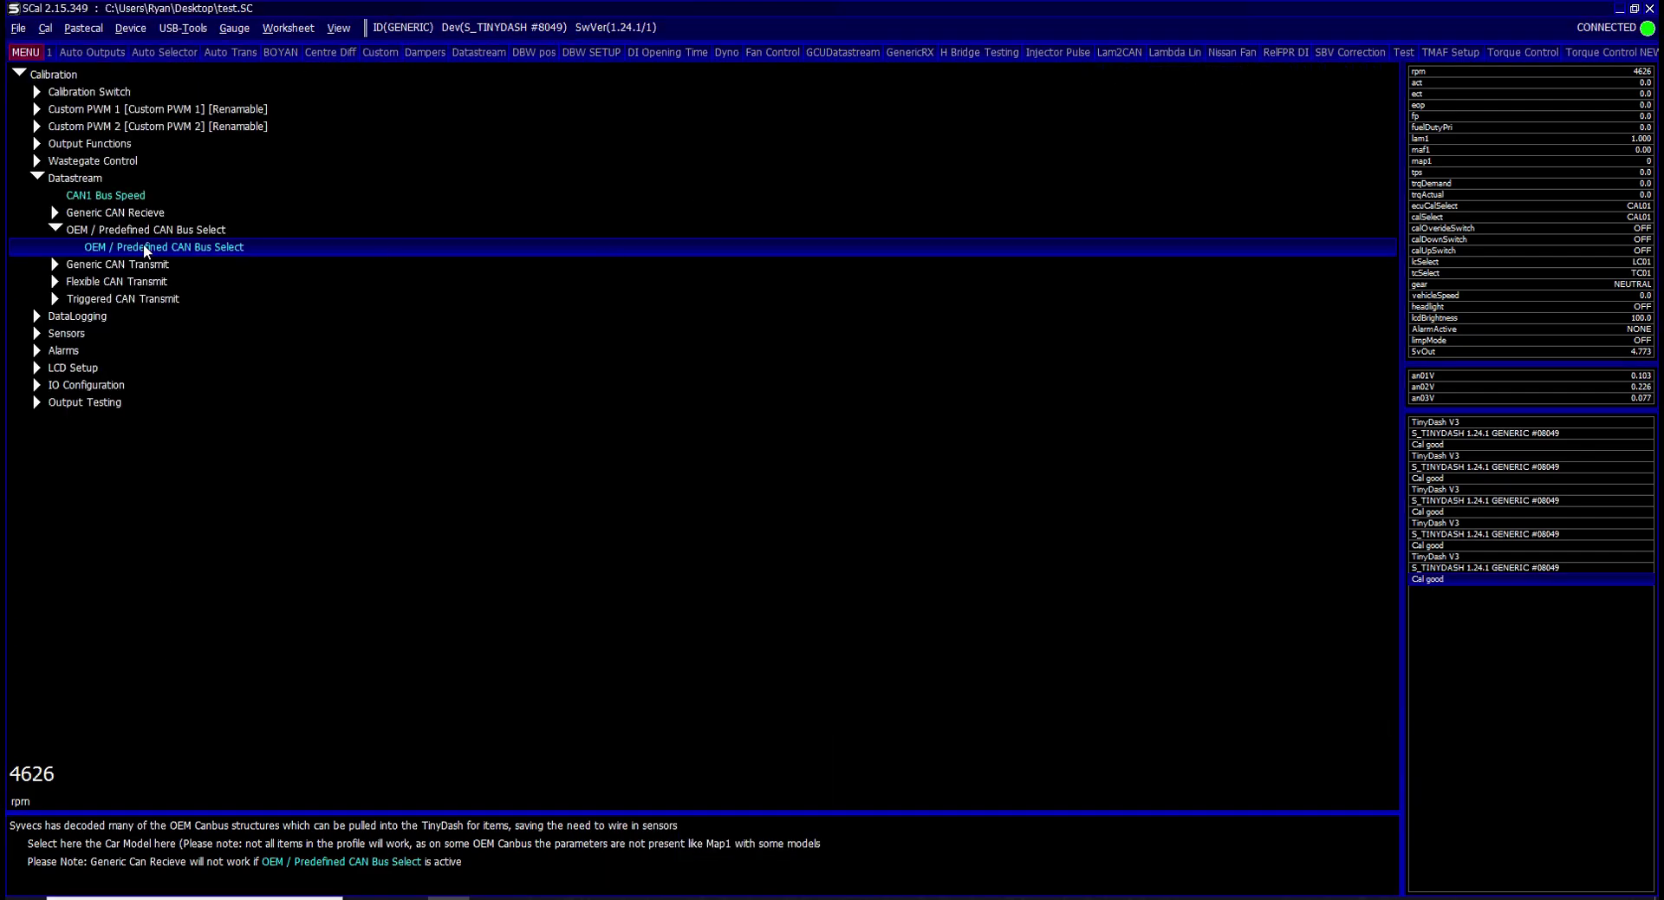
Examine the Generic CAN Transmit settings, including identifier, frequency, scaling, offset and multiplexed index number
click(135, 231)
click(128, 249)
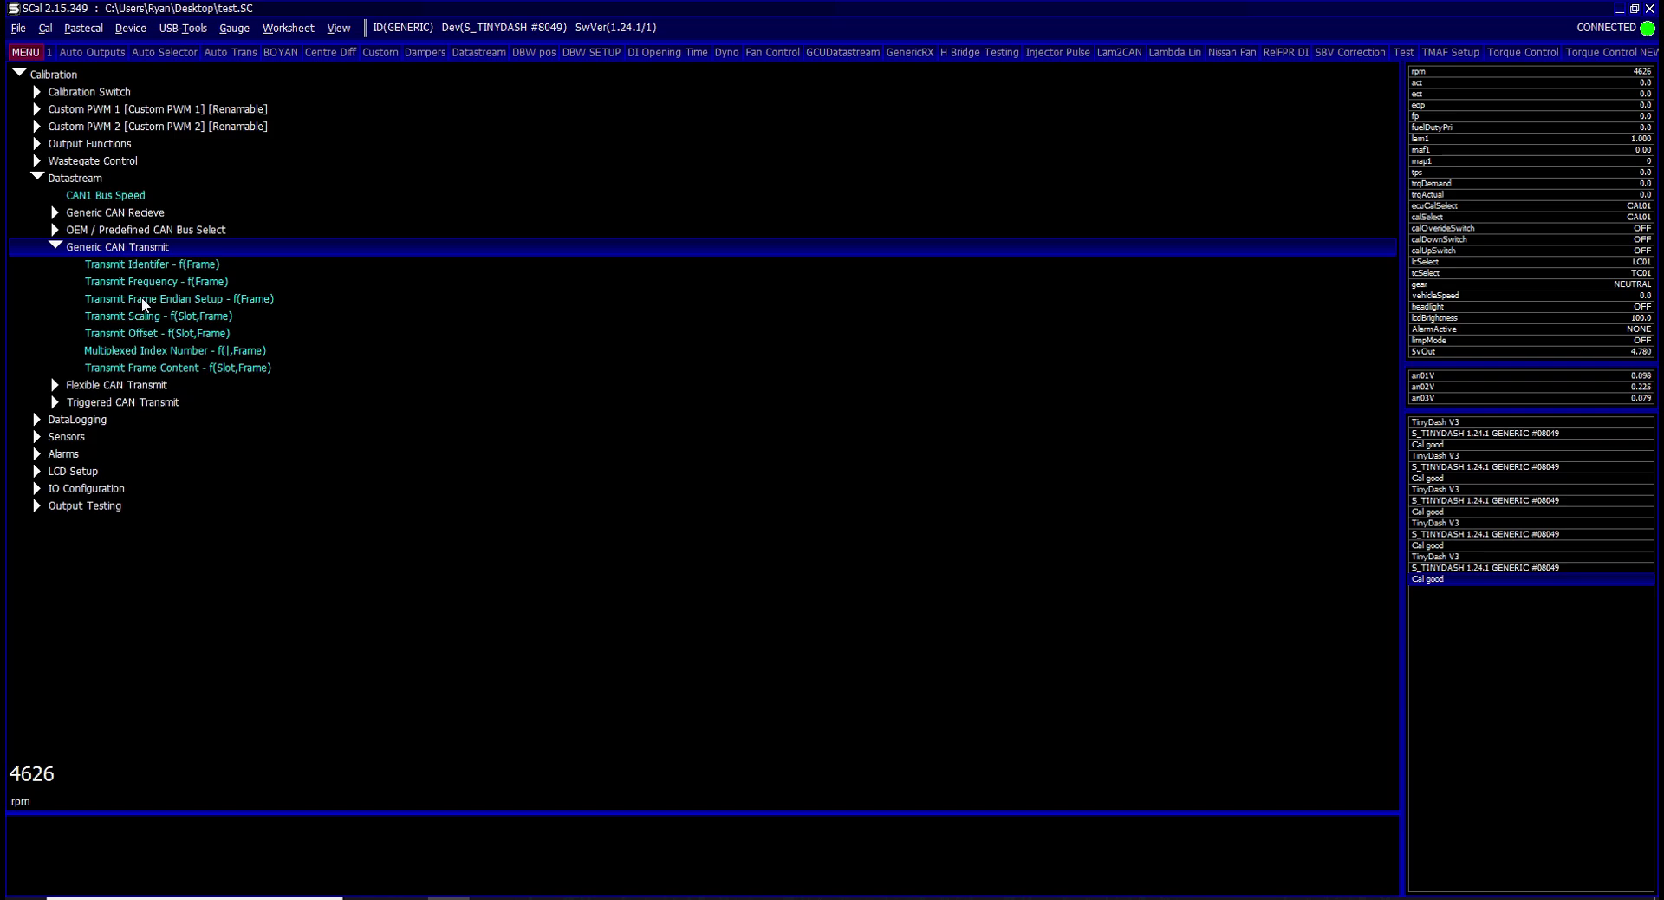
click(167, 353)
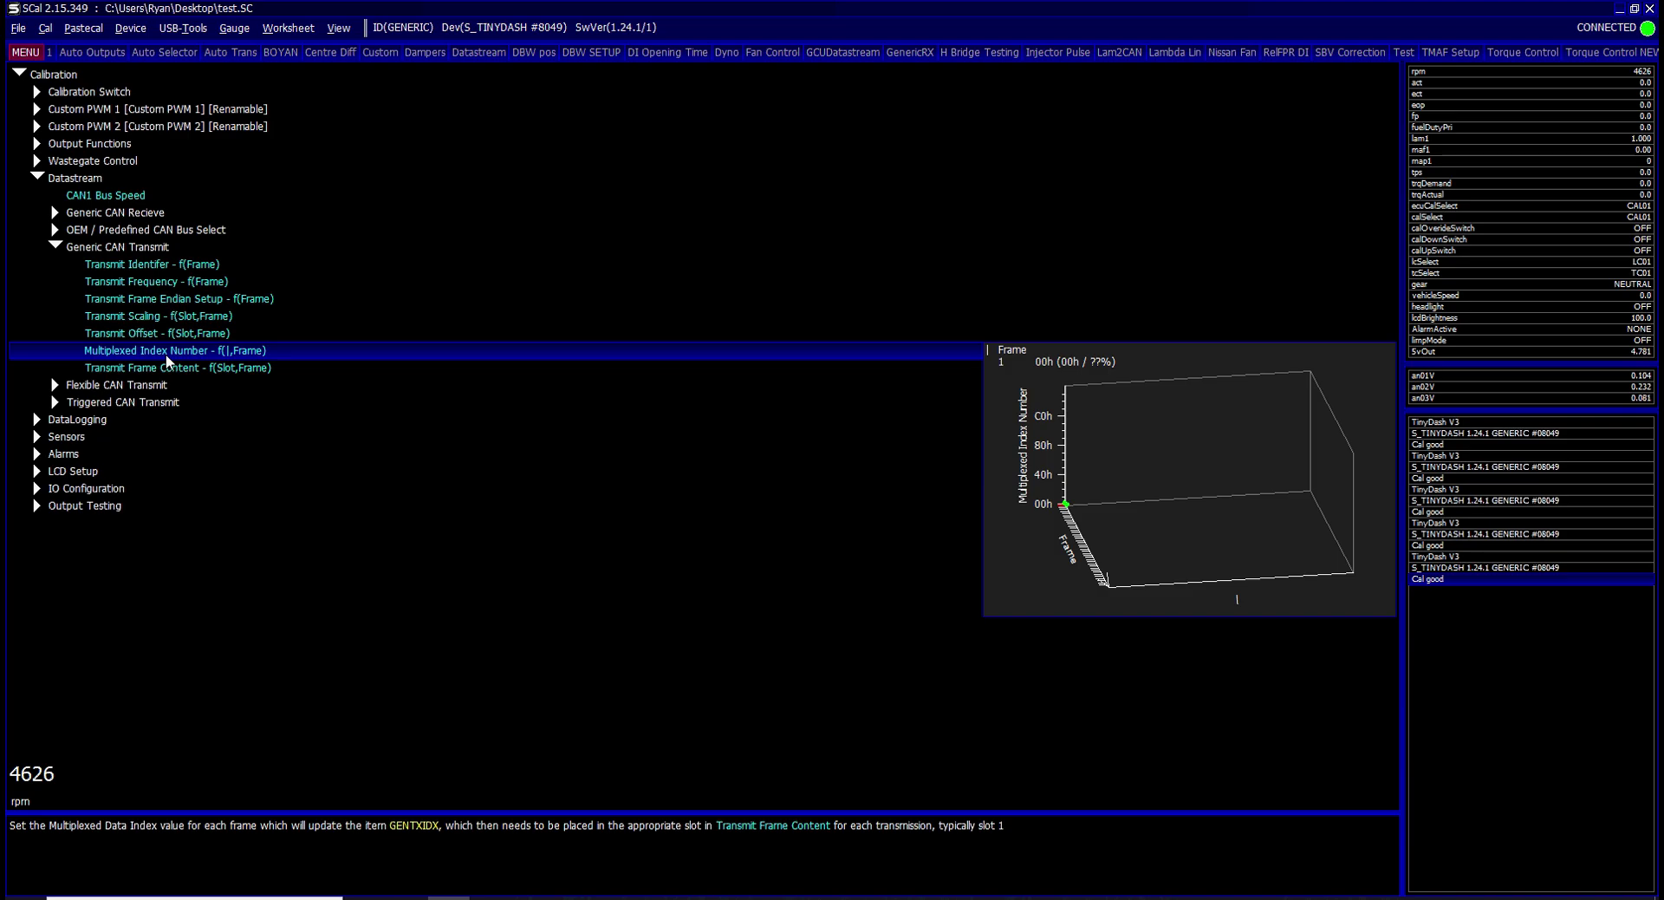
click(131, 265)
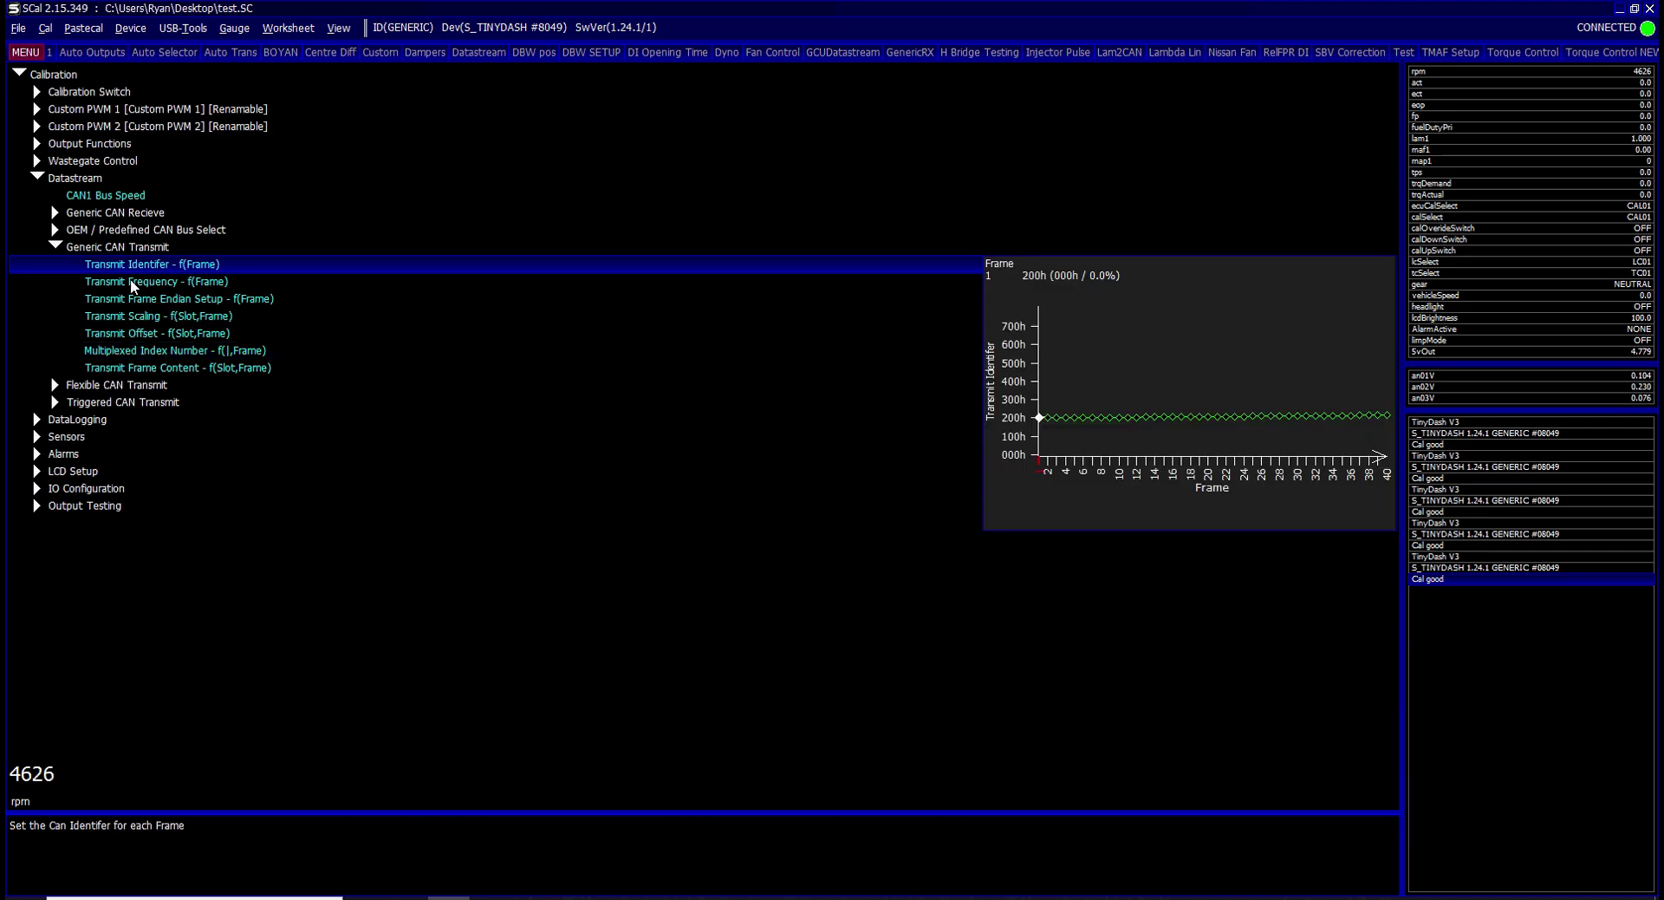
click(132, 283)
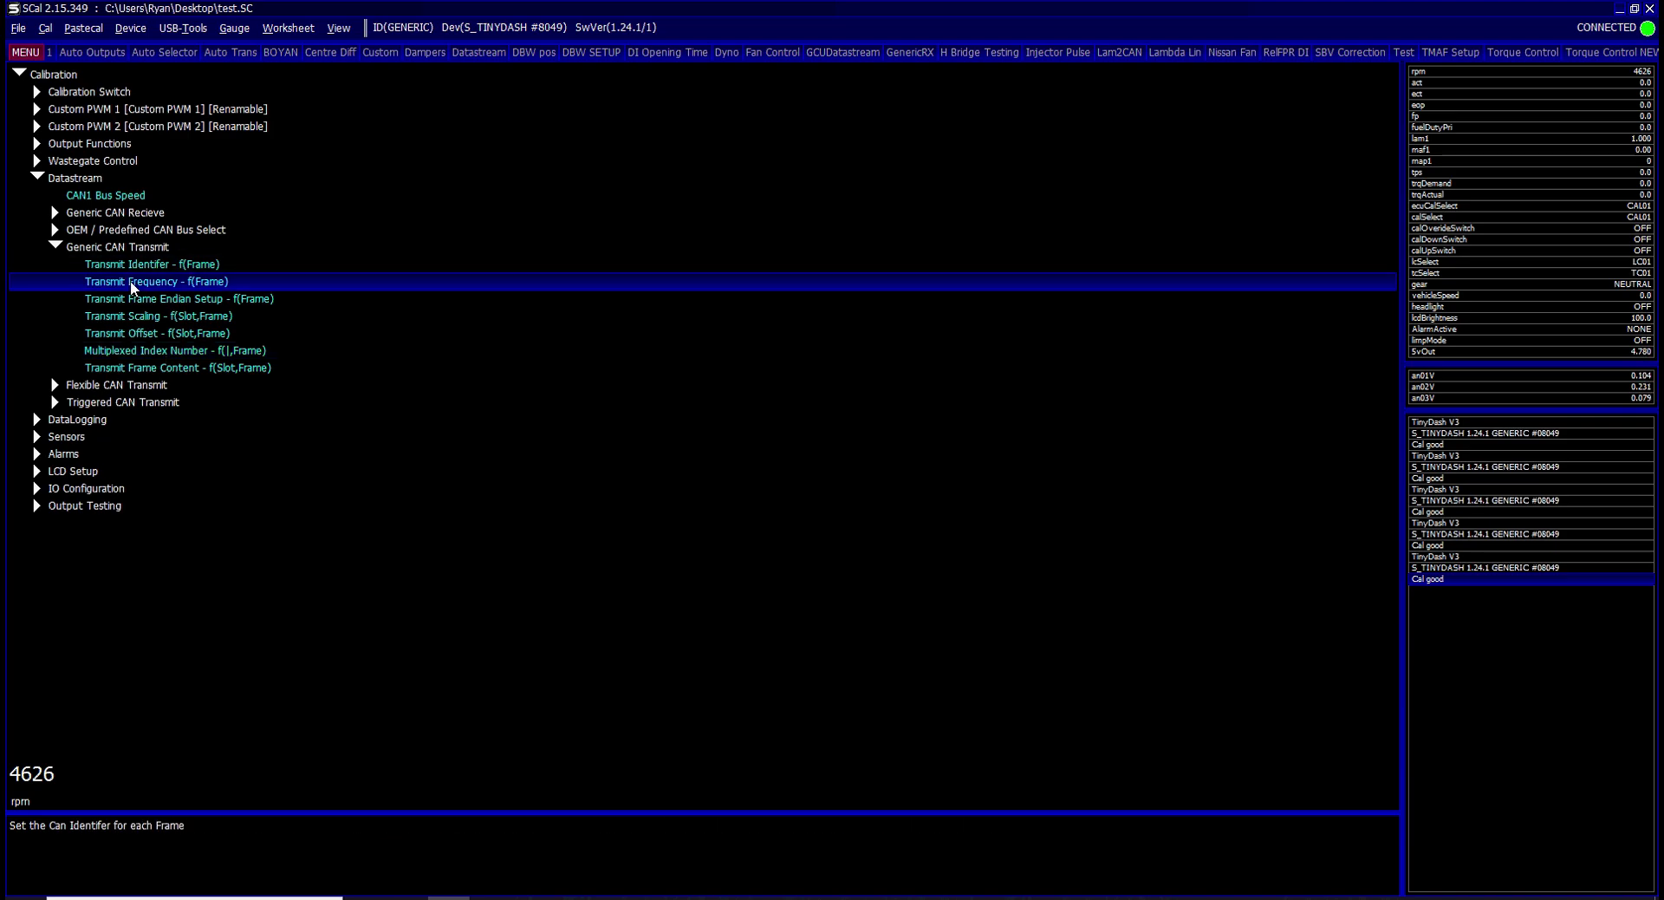
click(145, 316)
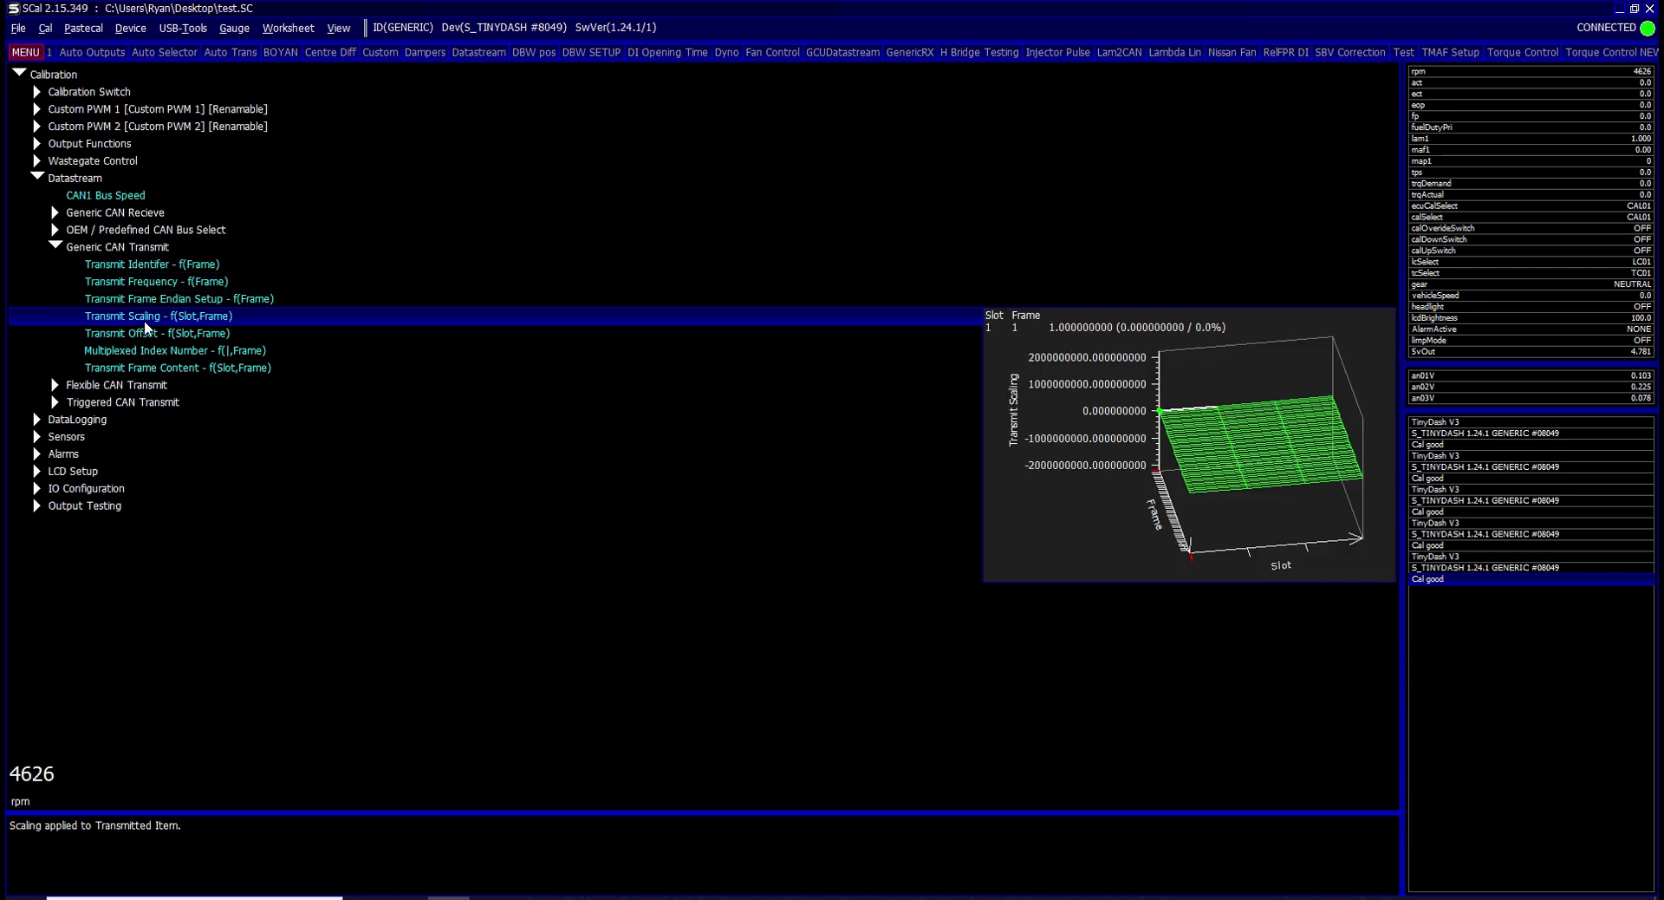
click(150, 334)
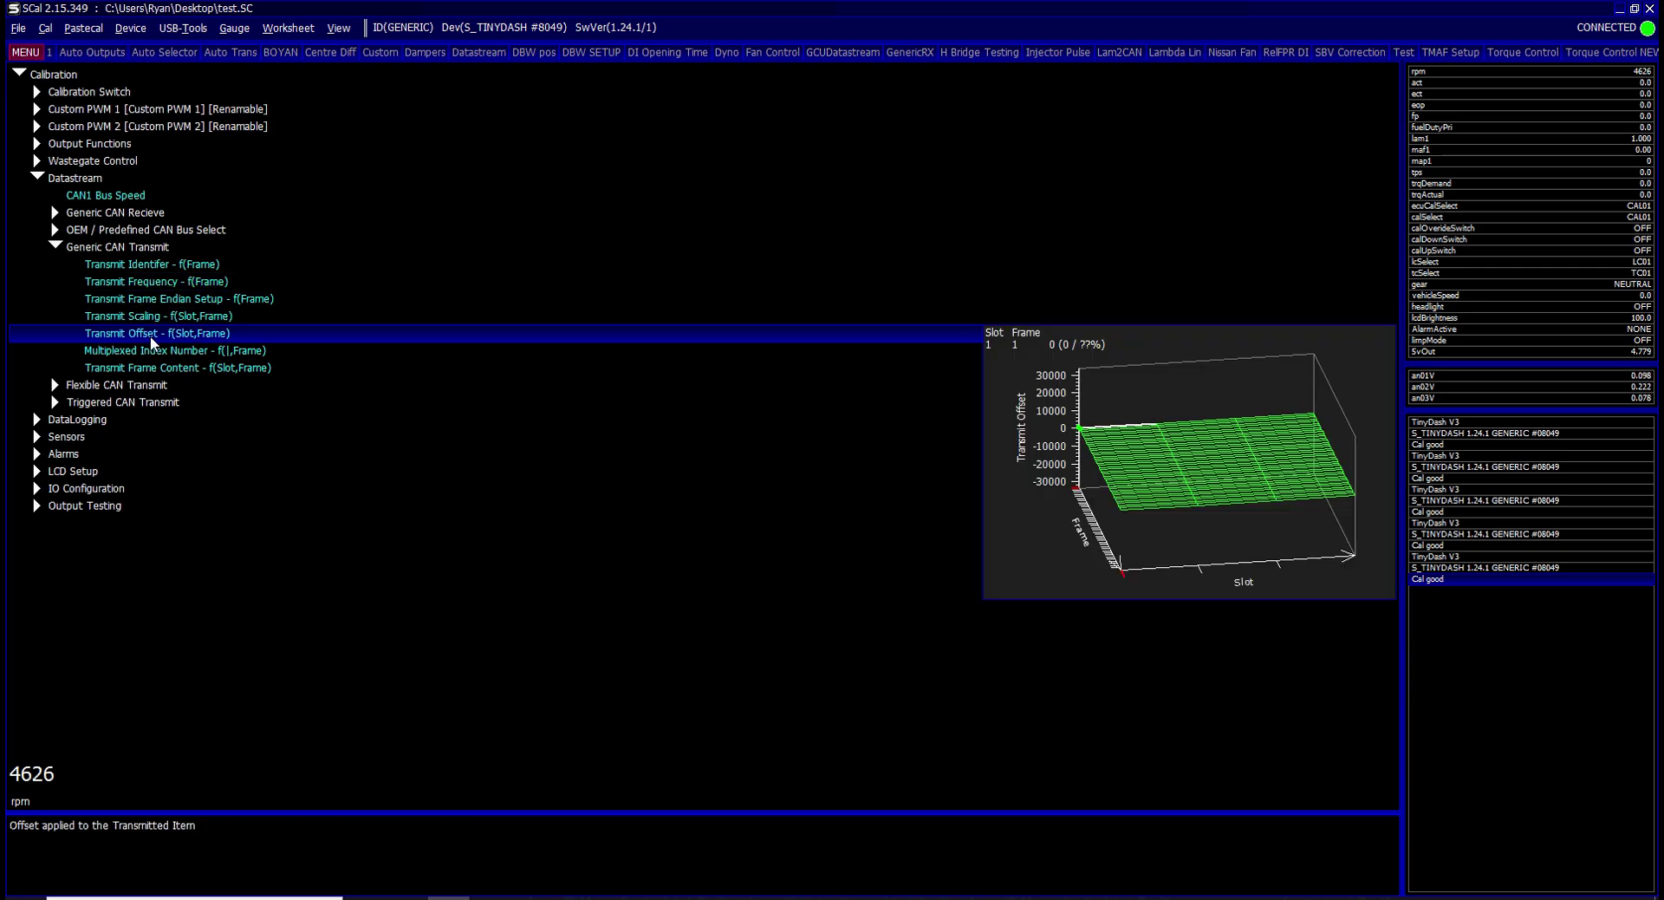
click(145, 316)
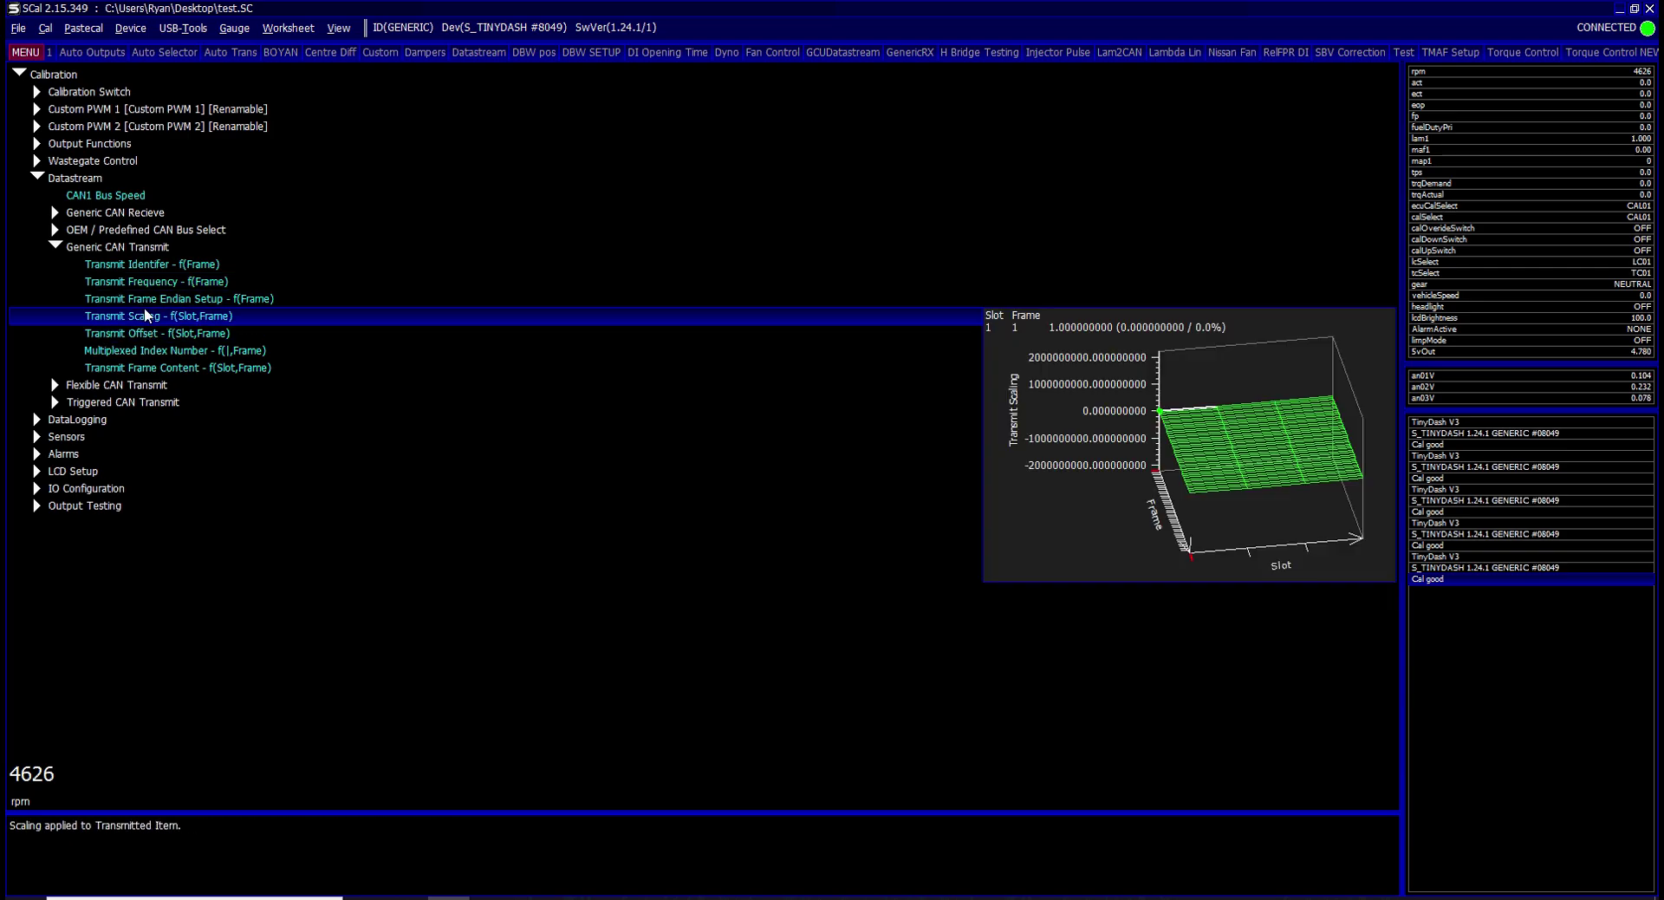
click(155, 336)
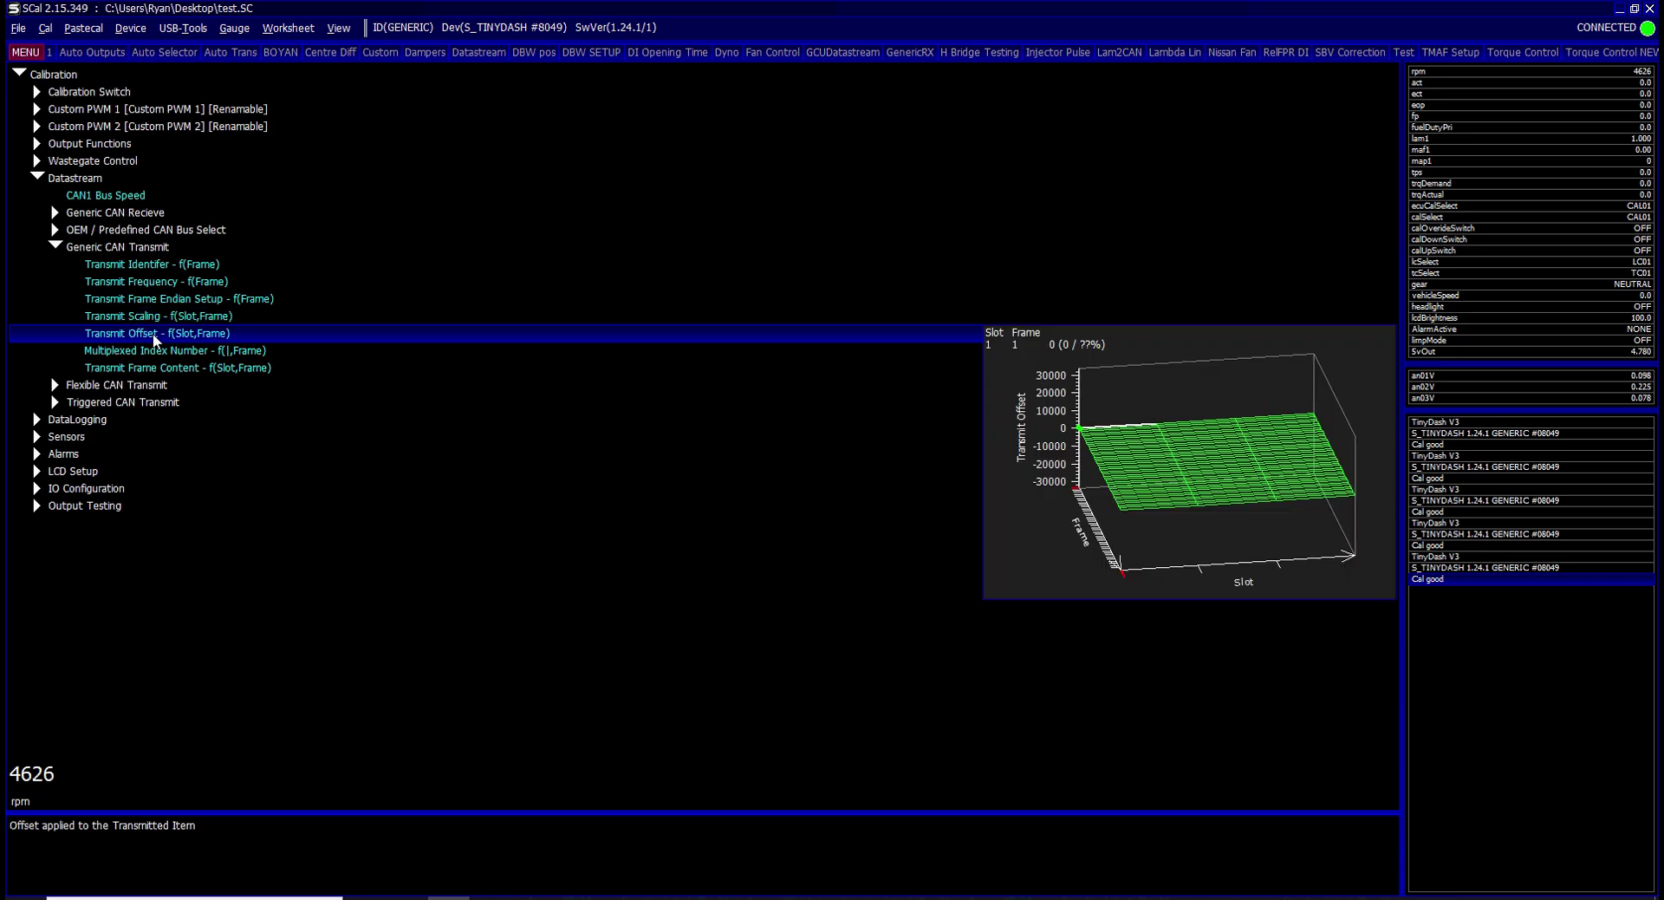
click(141, 319)
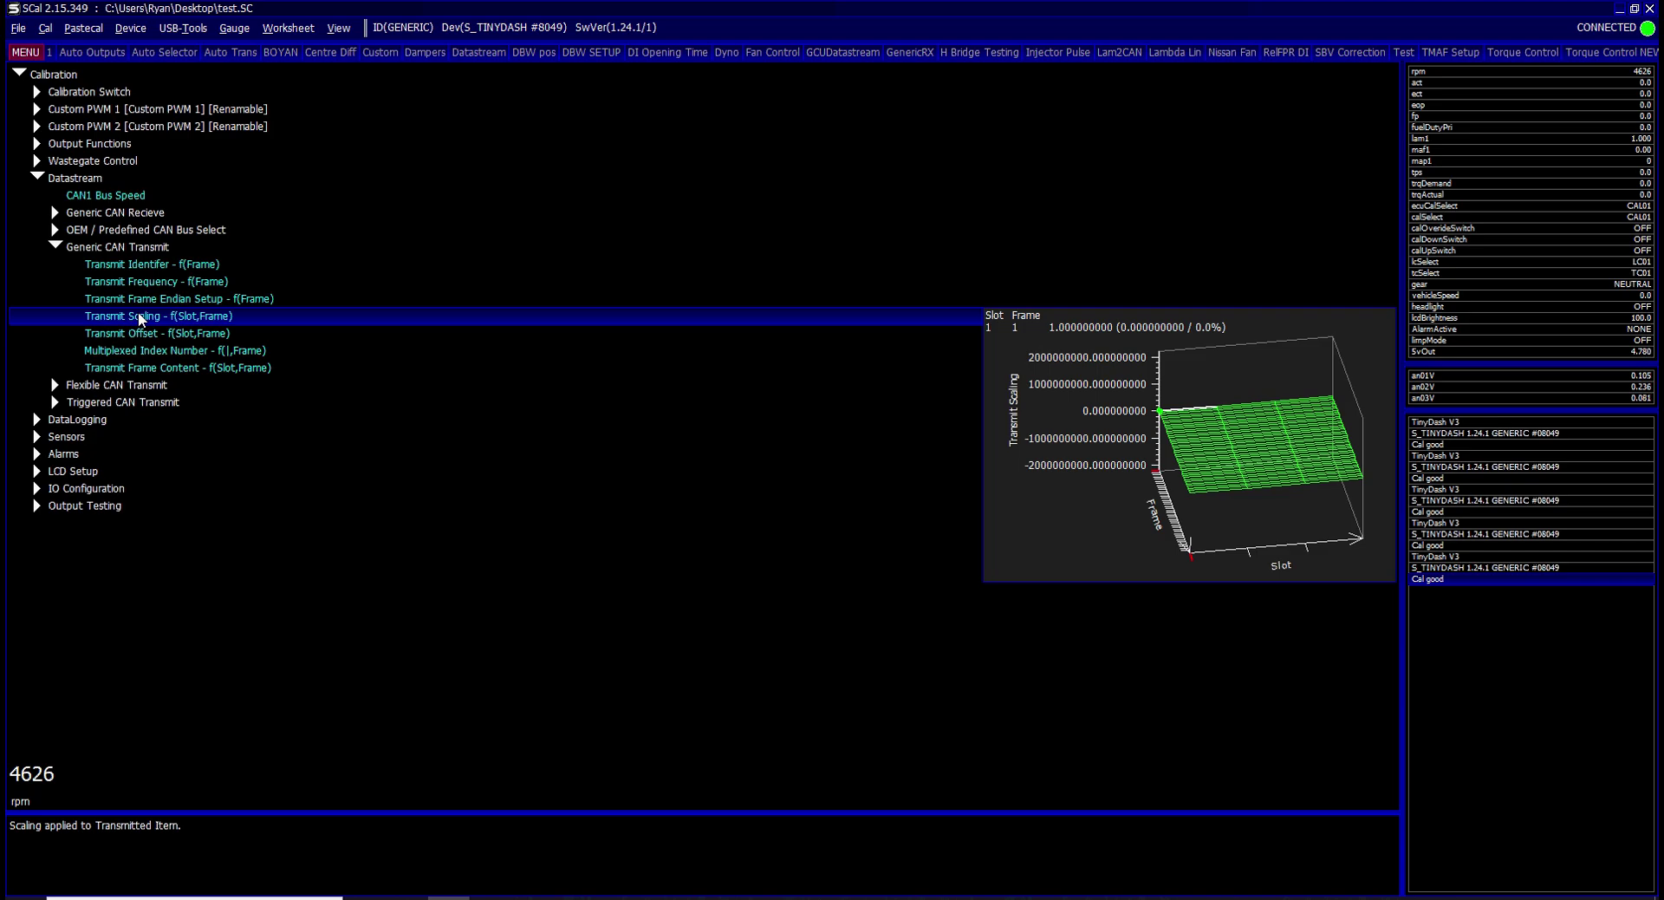
click(148, 353)
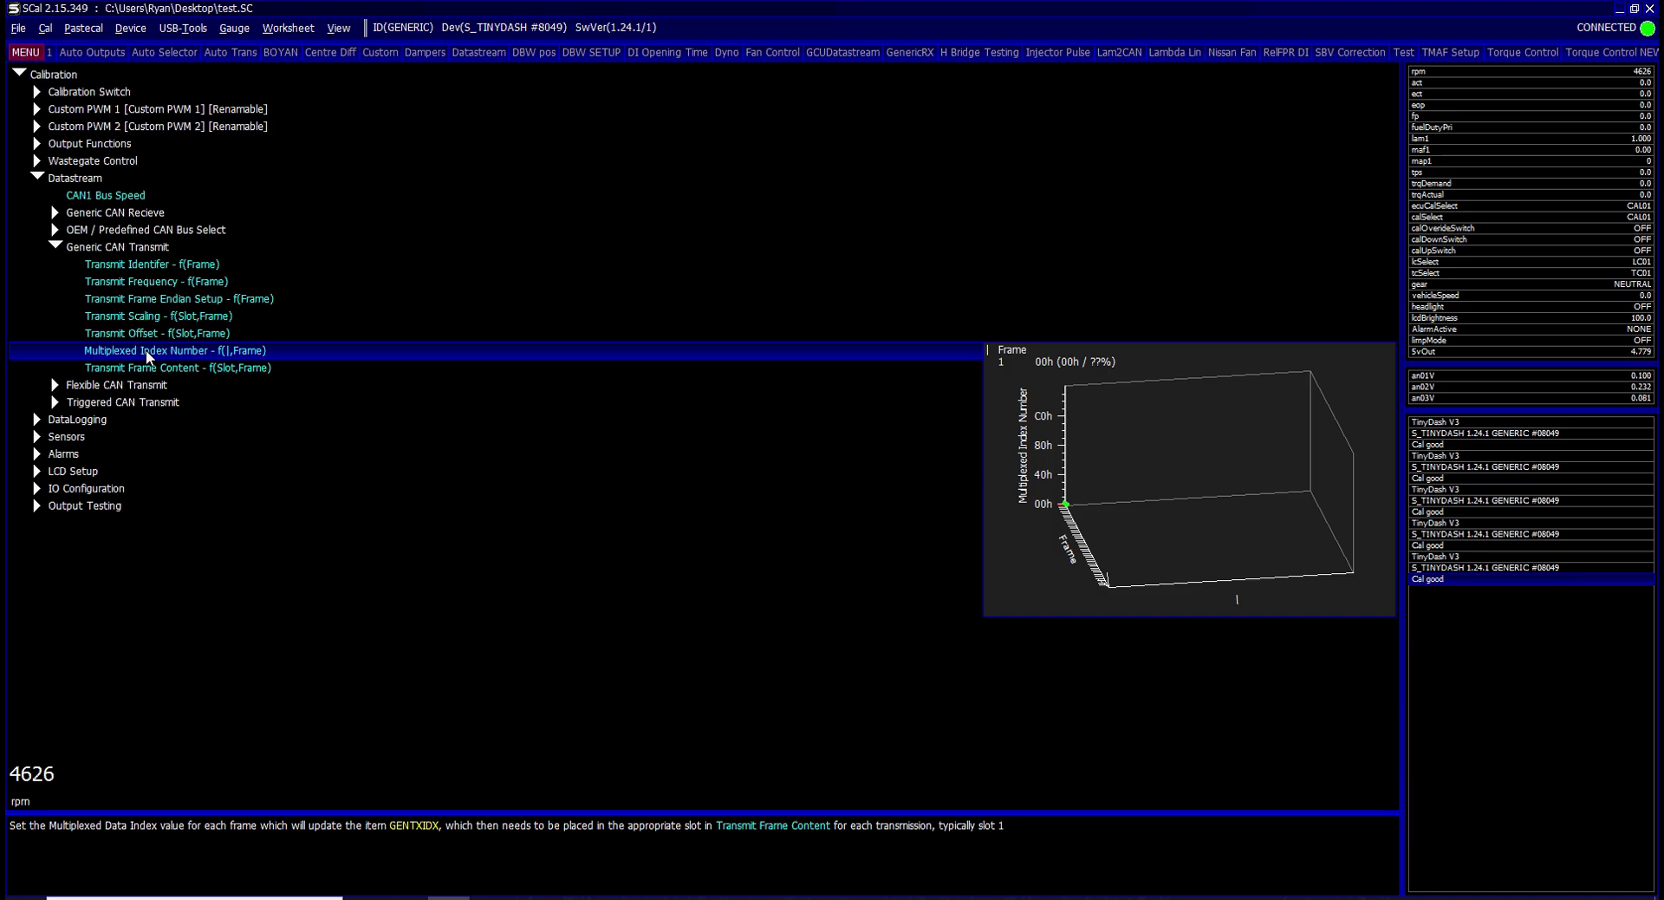
Set the Generic CAN Transmit Identifier to 200 hex for frames 1 to 10
click(171, 270)
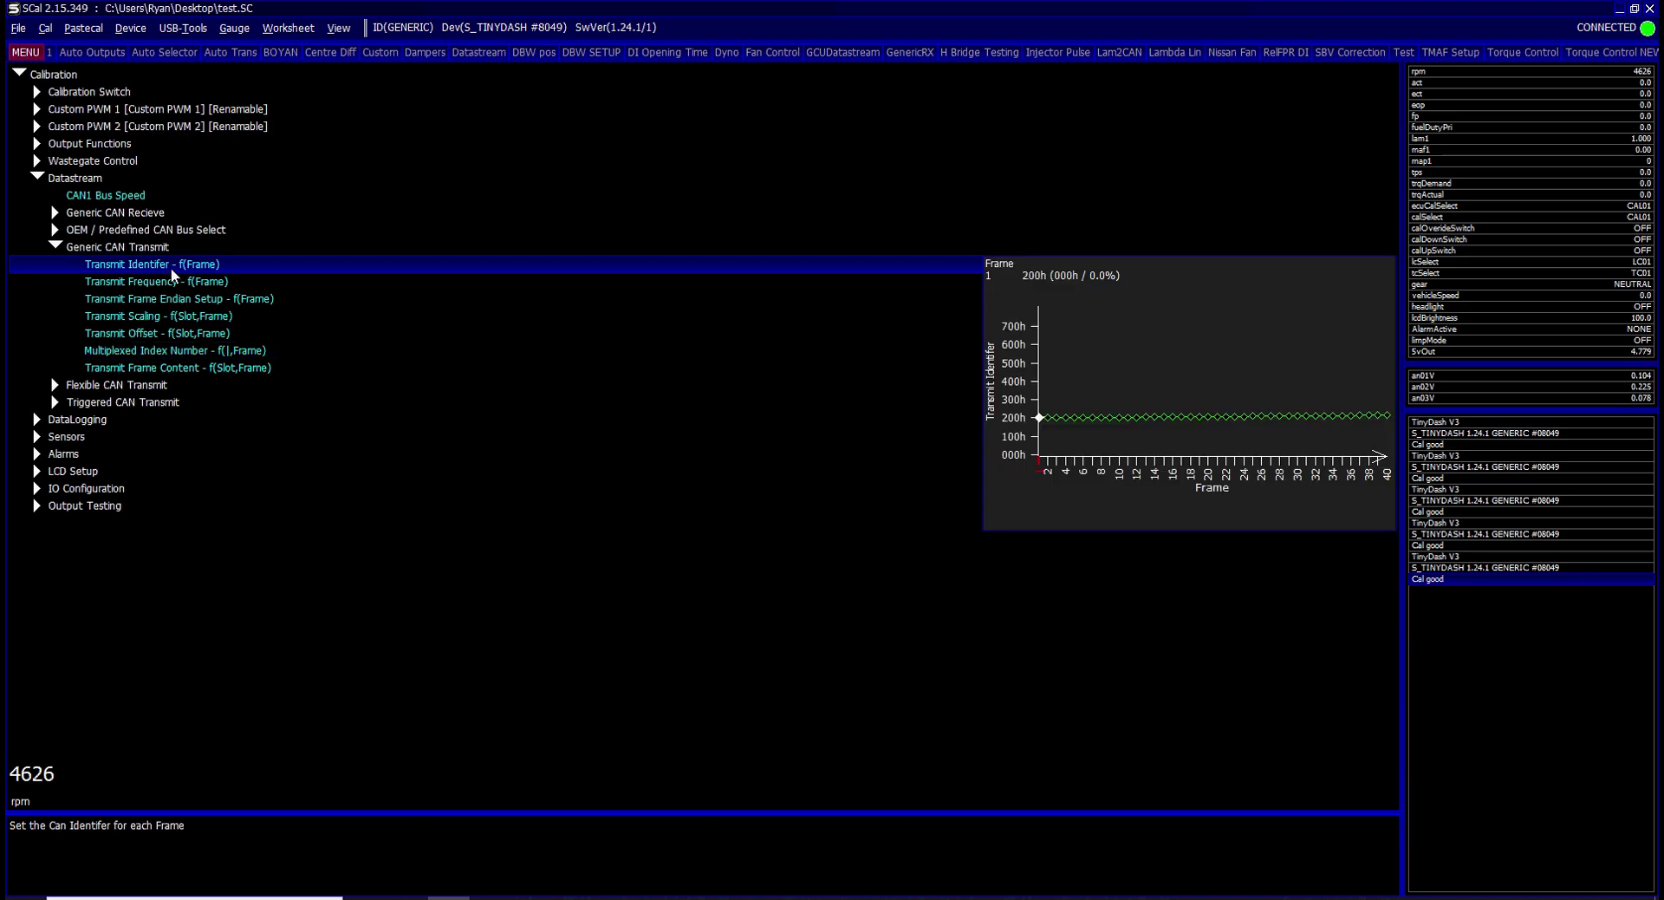
double_click(171, 271)
key(shift+Right)
key(shift+Right)
key(shift+Right)
key(shift+Right)
key(shift+Right)
key(shift+Right)
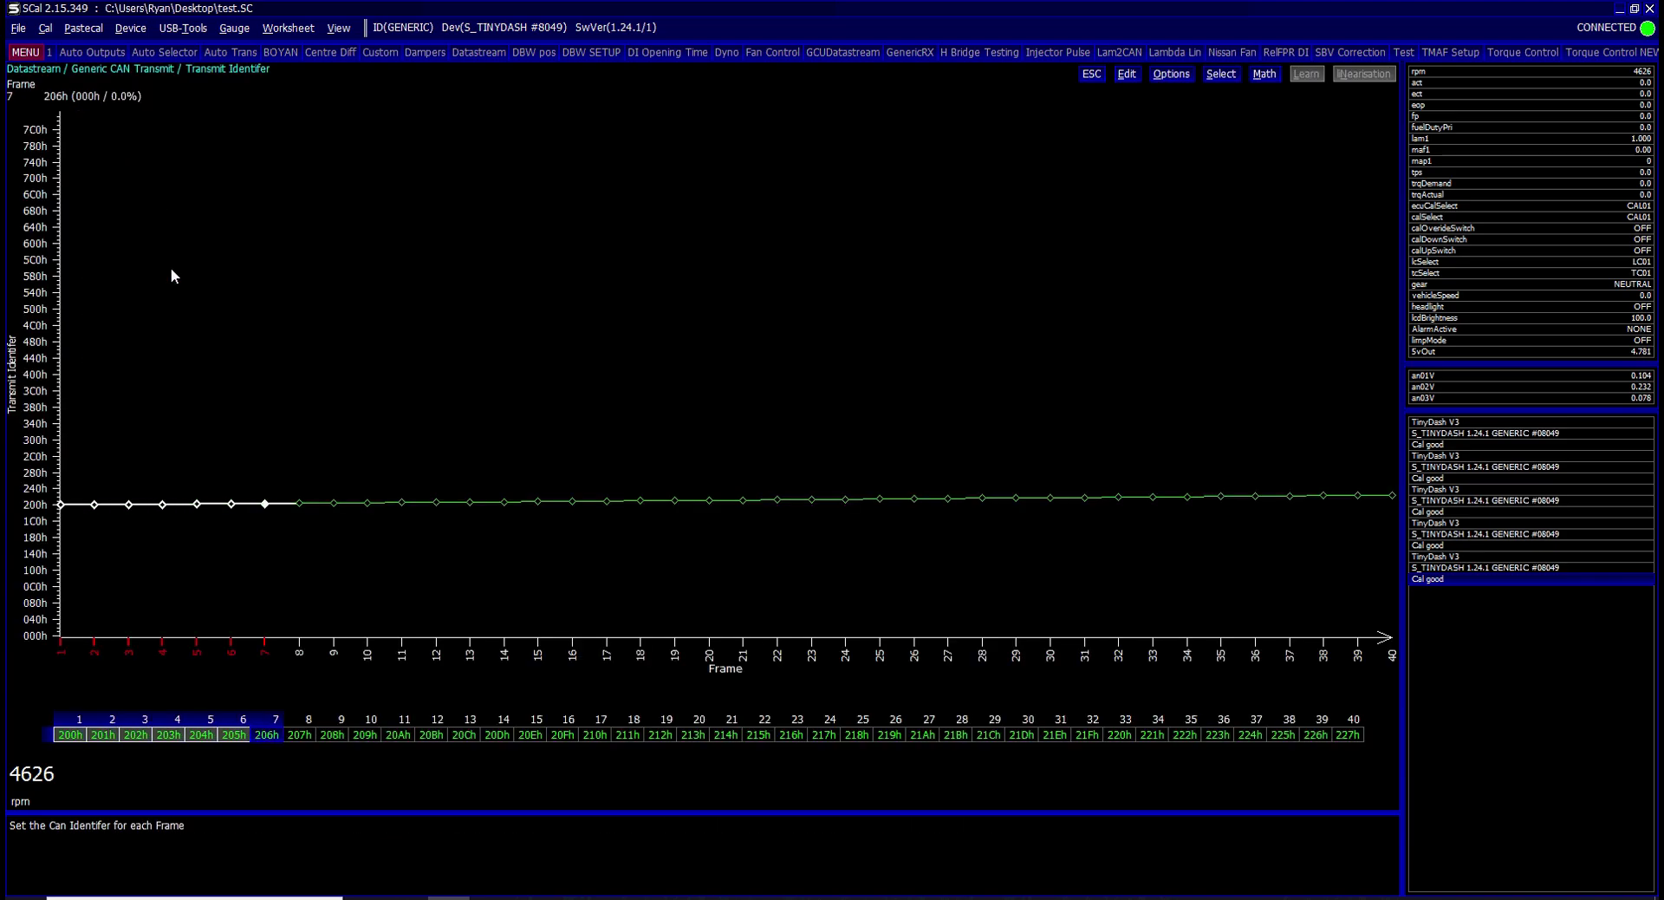
key(shift+Right)
key(shift+Right)
key(shift+Right)
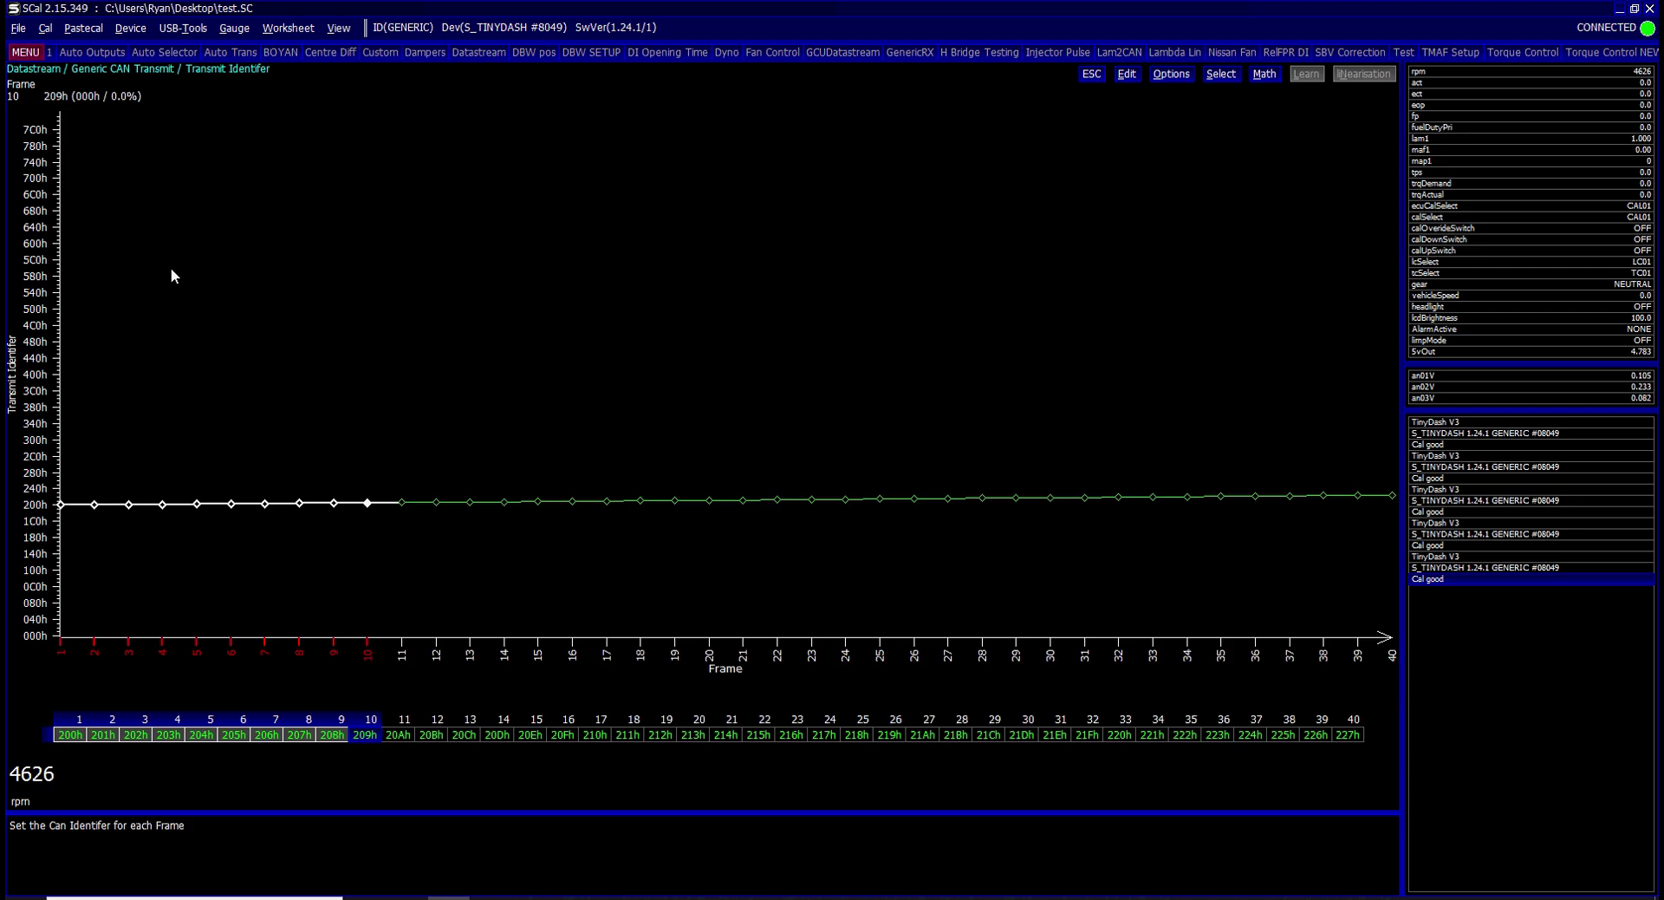
text(200)
key(Return)
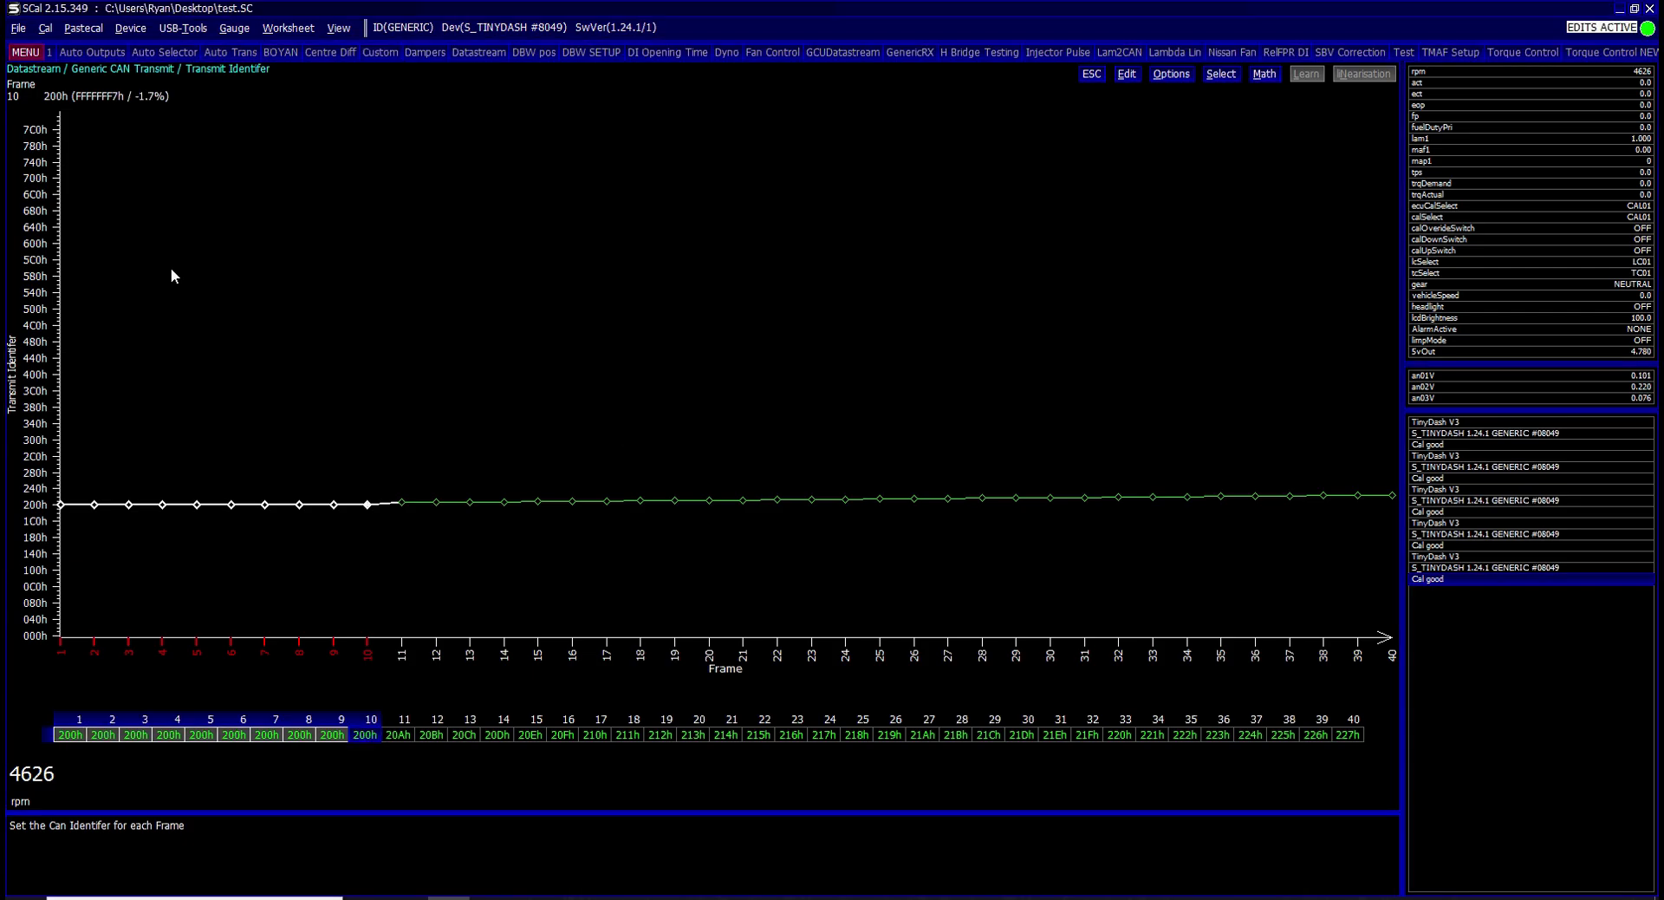
key(Escape)
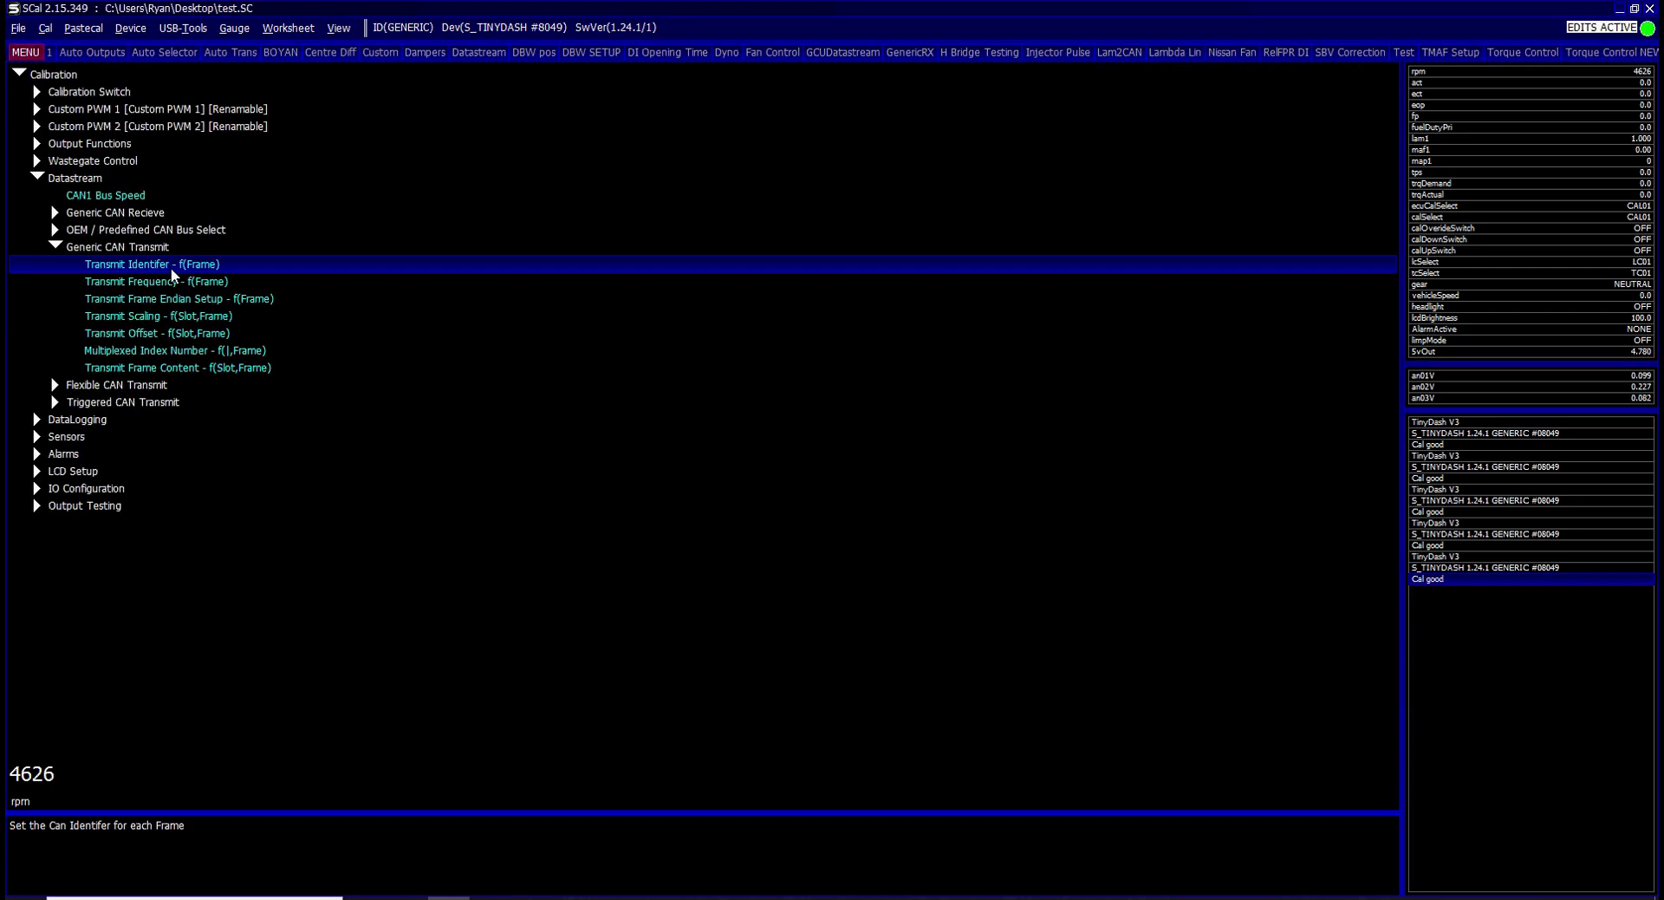
Set the Transmit Frequency of frames 1 to 10 to 5Hz
key(Down)
key(Return)
key(shift+Right)
key(shift+Right)
key(shift+Right)
key(shift+Right)
key(shift+Right)
key(shift+Right)
key(shift+Right)
key(shift+Right)
key(shift+Right)
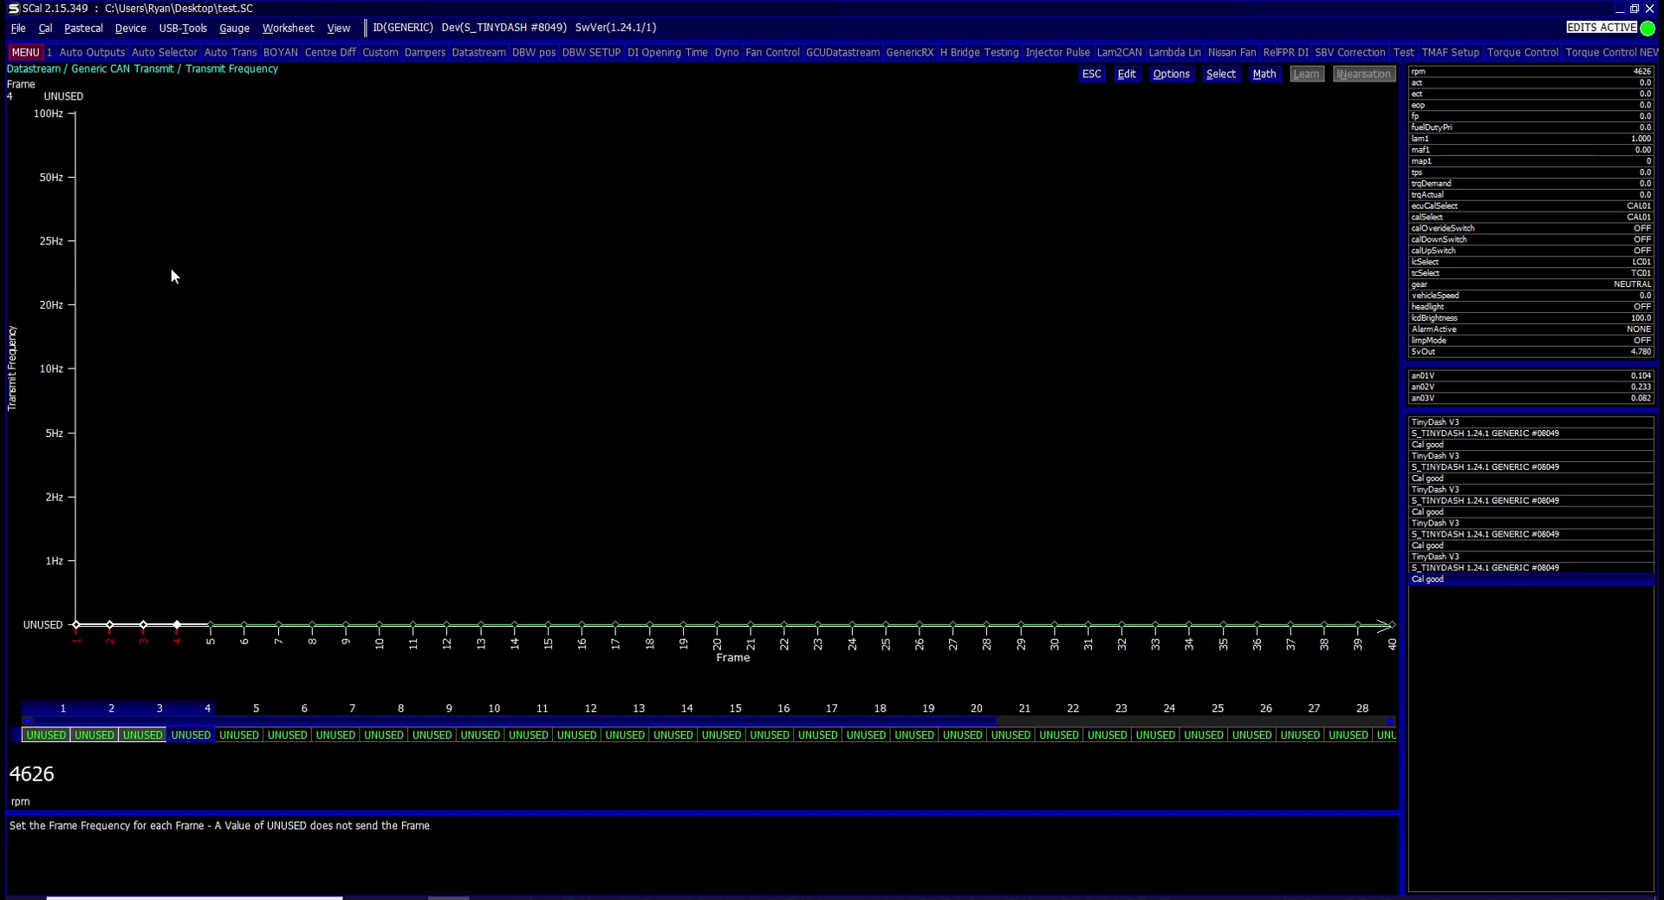
key(Return)
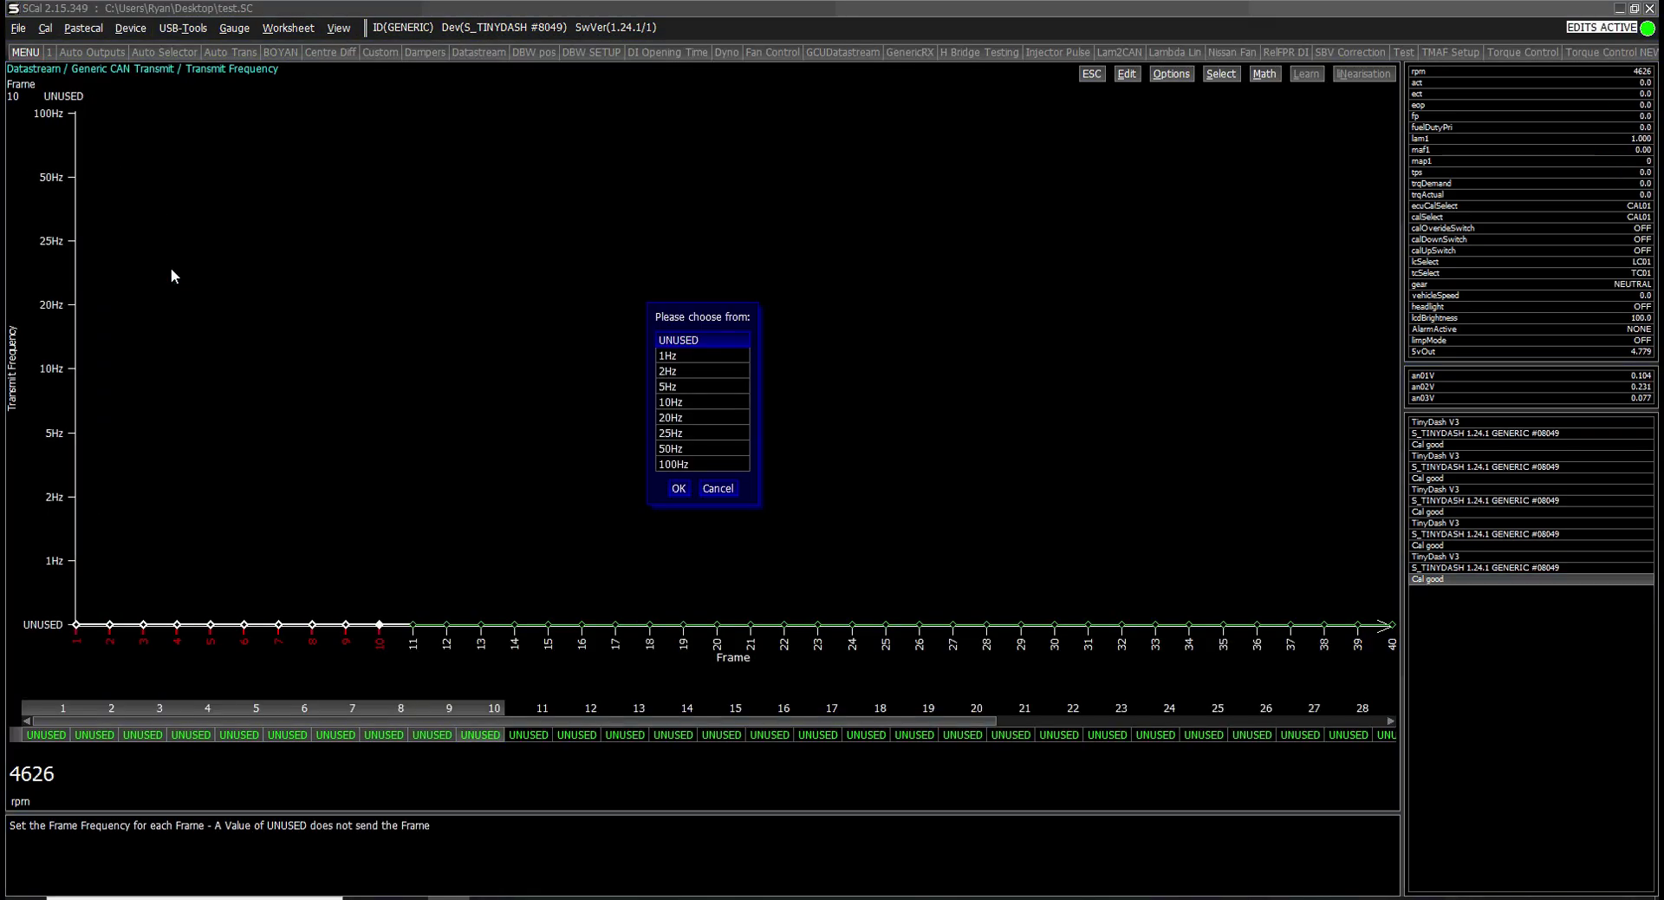
key(Down)
key(Down)
key(Down)
key(Return)
key(Escape)
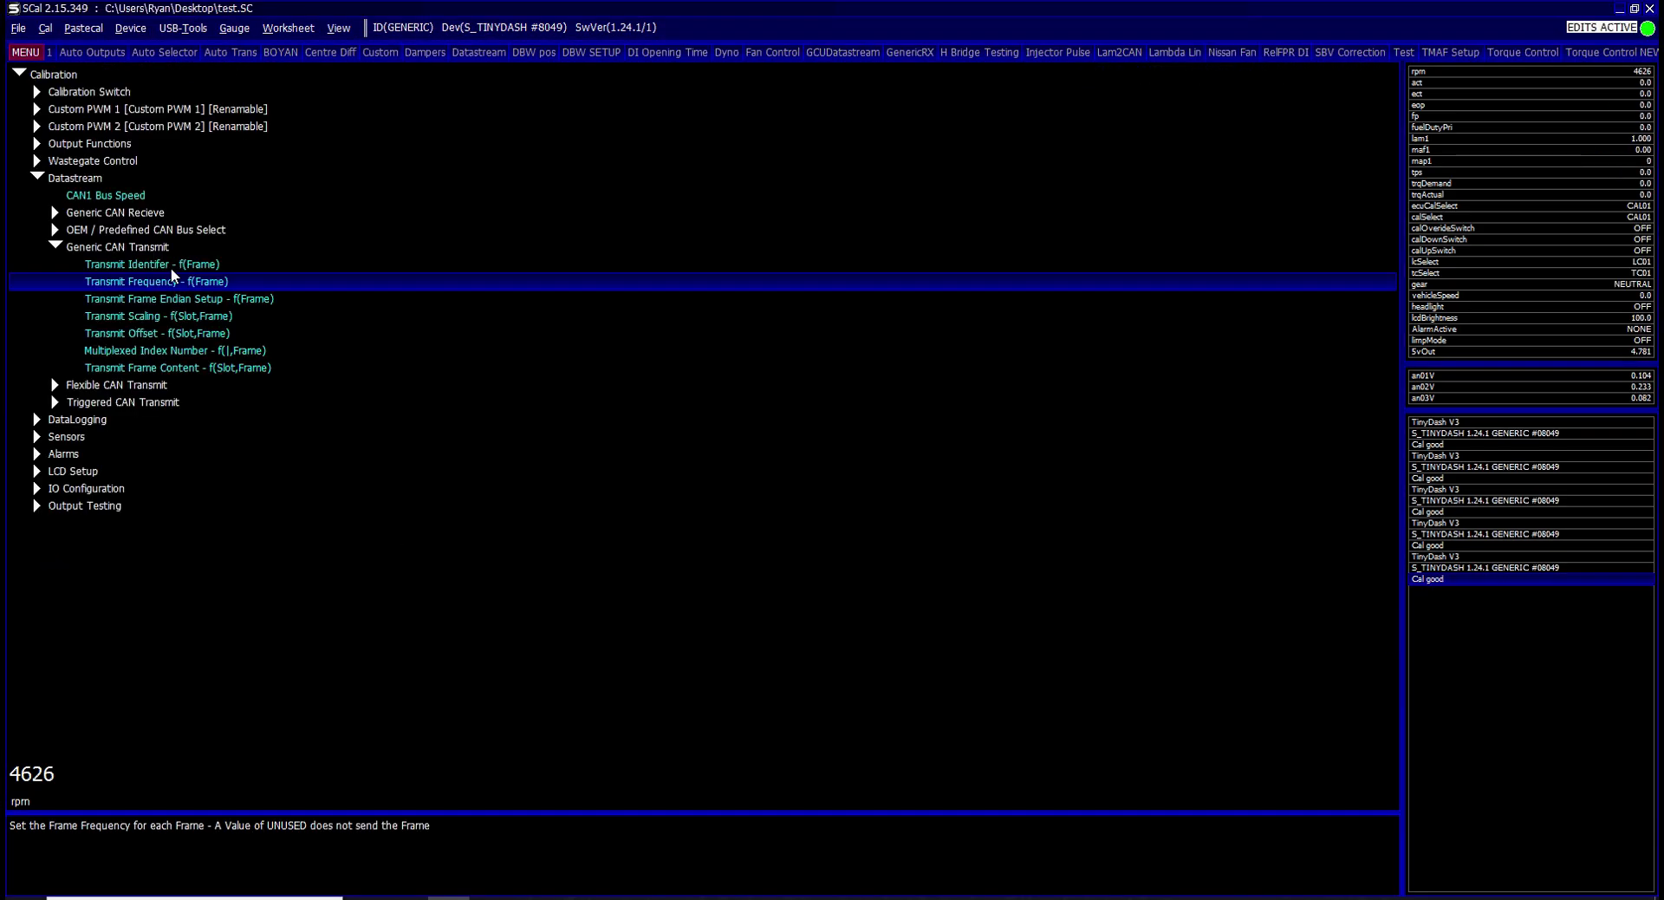
Examine the remaining Generic CAN Transmit settings and the Multiplexed Index Number assigned to each of frames 1 to 10
key(Down)
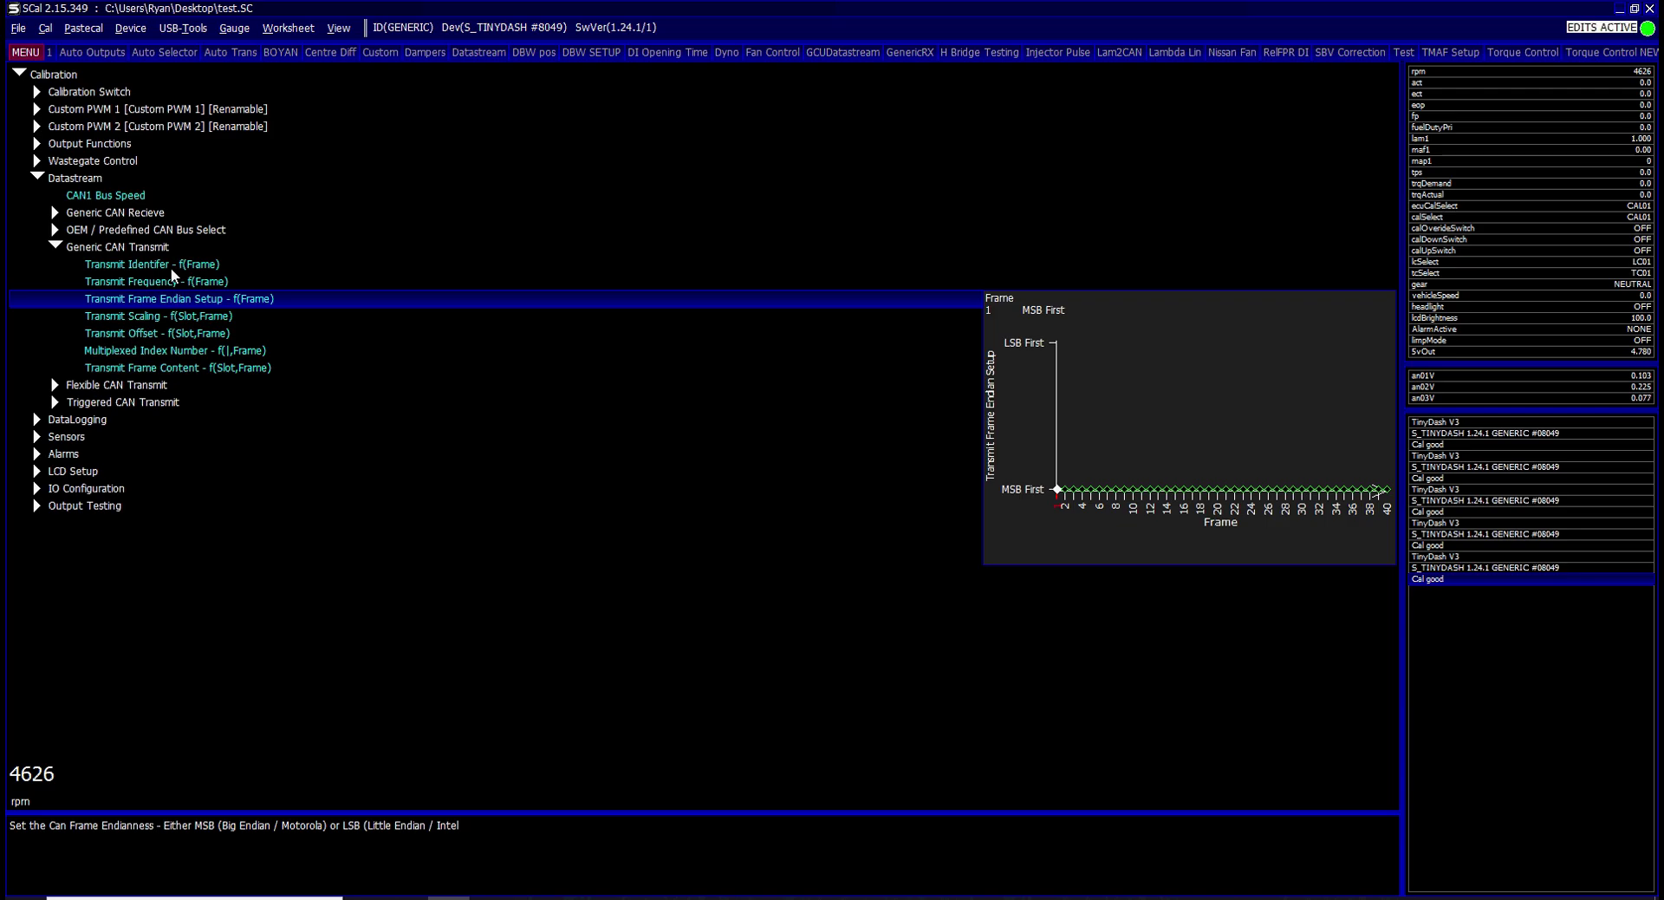
key(Down)
key(Down)
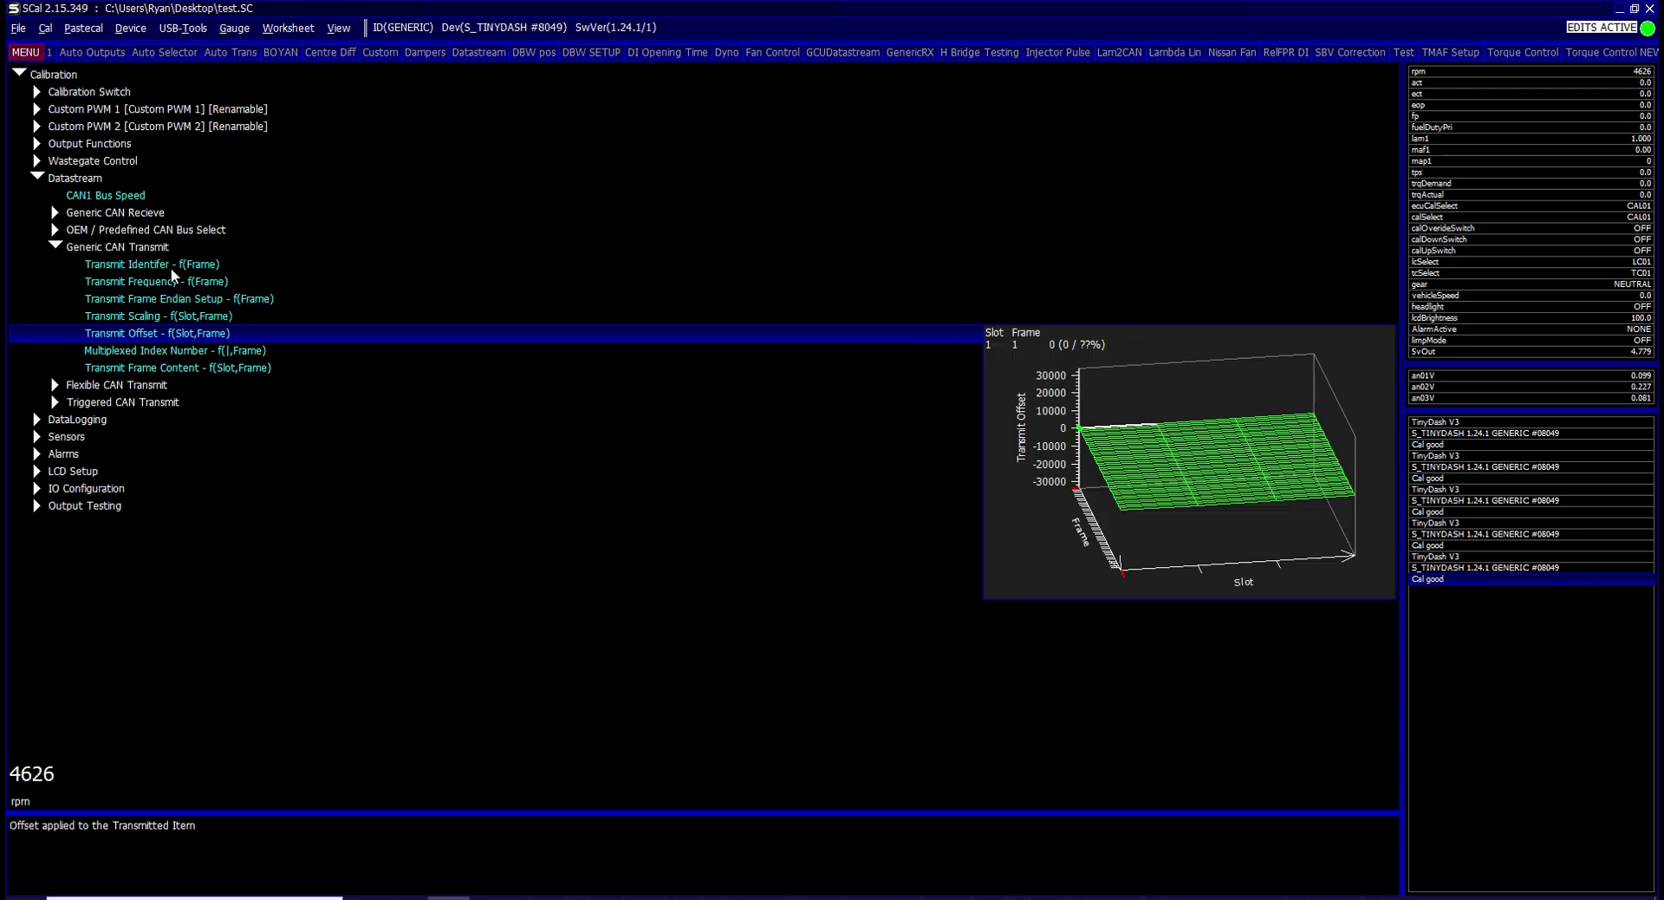
key(Down)
key(Return)
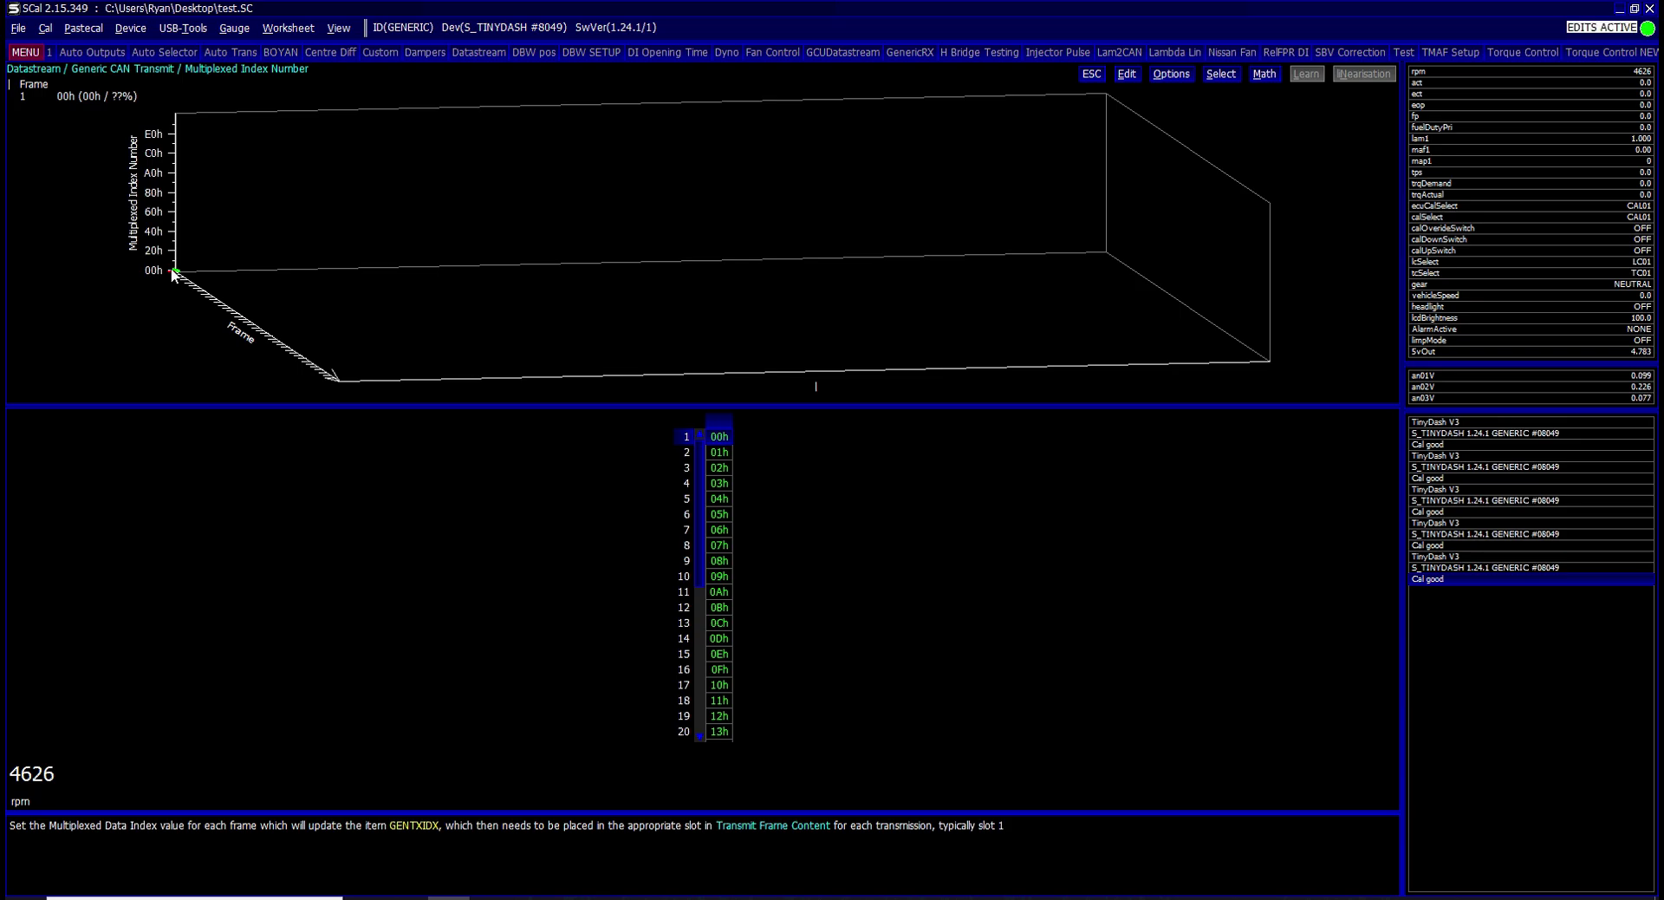
key(Down)
key(Down)
key(Down)
key(Down)
key(Up)
key(Up)
key(Up)
key(Up)
key(shift+Down)
key(shift+Down)
key(shift+Down)
key(shift+Down)
key(shift+Down)
key(shift+Down)
key(shift+Down)
key(shift+Down)
key(shift+Down)
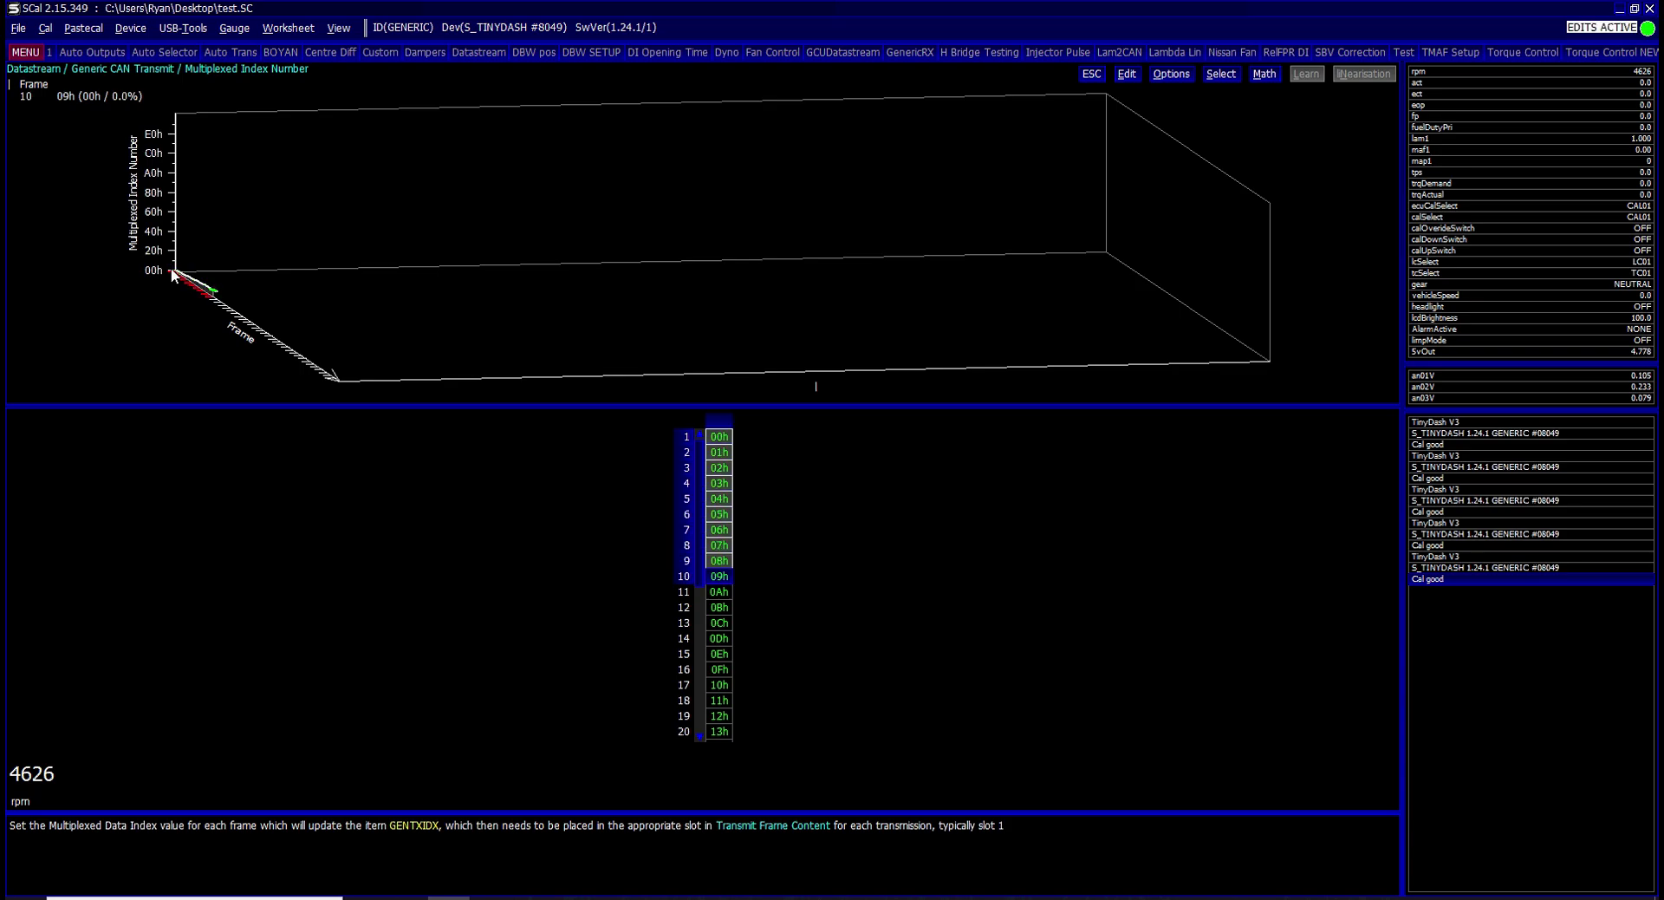
key(Up)
key(Up)
key(Up)
key(Up)
key(Up)
key(Up)
key(Up)
key(Up)
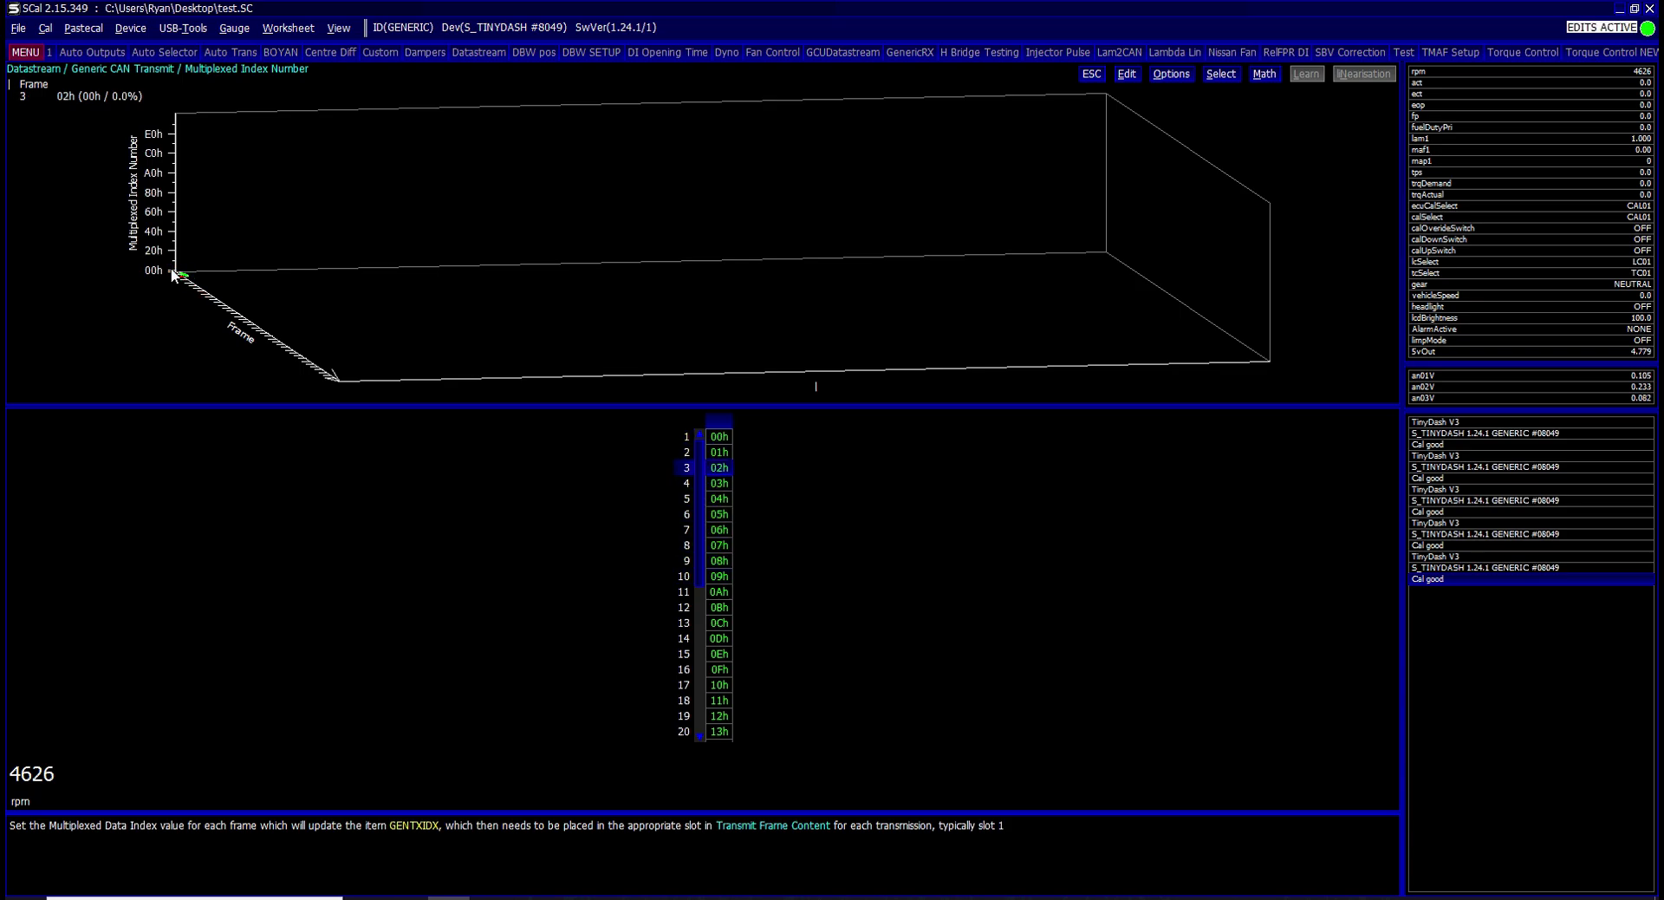
key(Down)
key(Down)
key(Down)
key(Down)
key(Down)
key(Down)
key(Down)
key(Escape)
Assign GENTXIDX to slot 1 of frames 1 to 10 in Transmit Frame Content
key(Down)
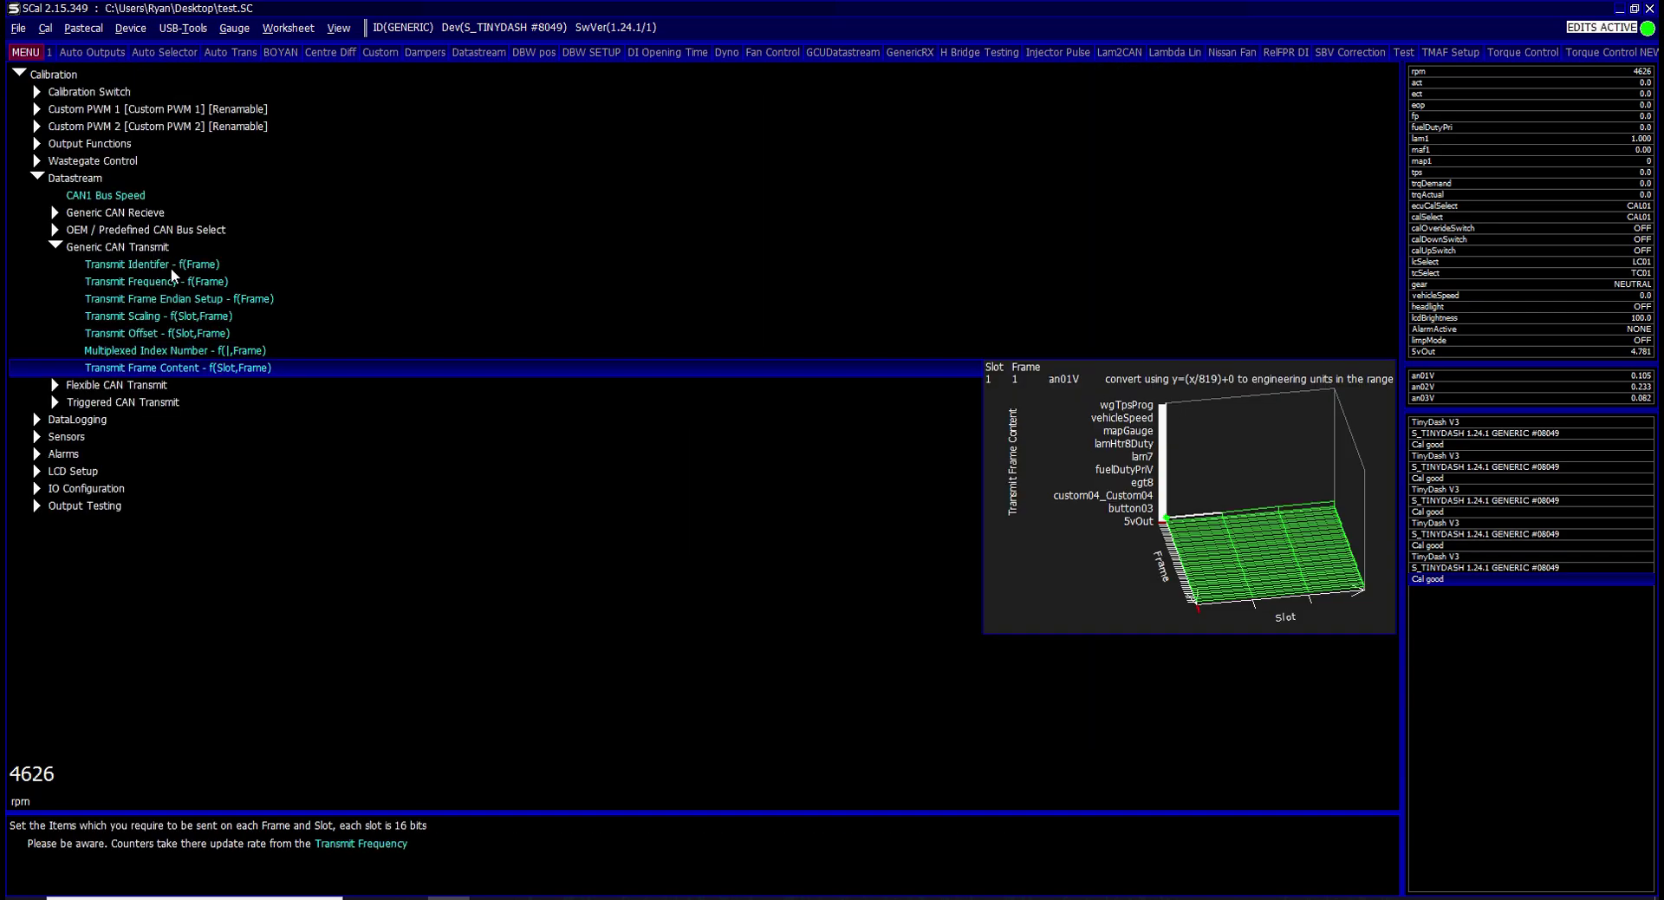
key(Return)
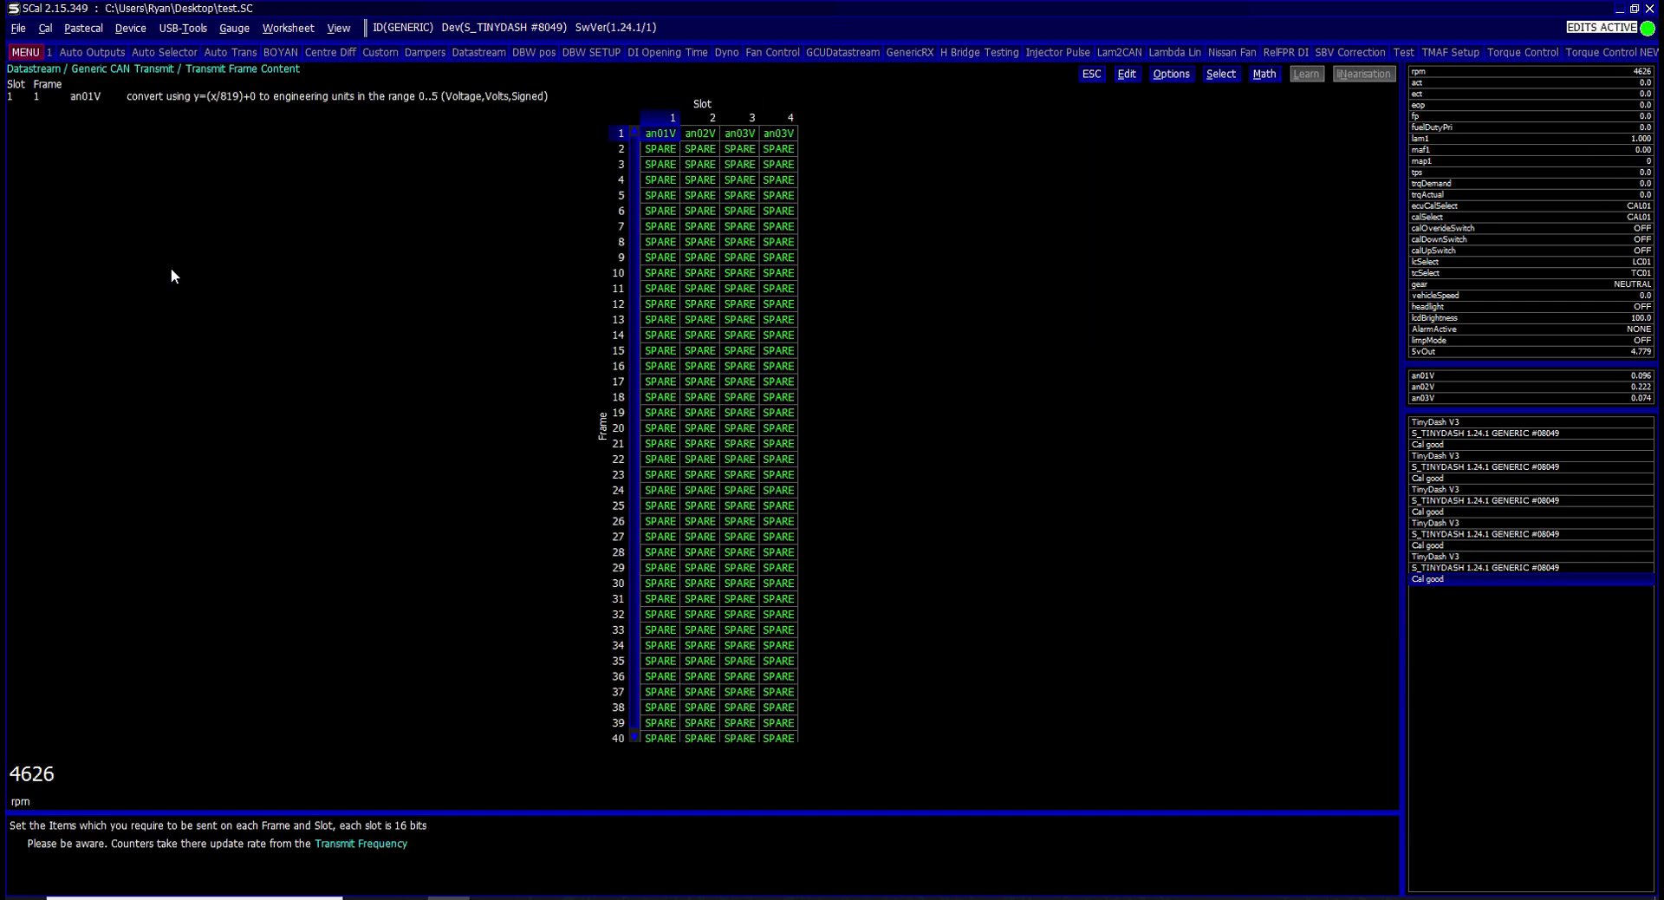
key(shift+Down)
key(shift+Down)
key(shift+Down)
key(shift+Down)
key(shift+Down)
key(Down)
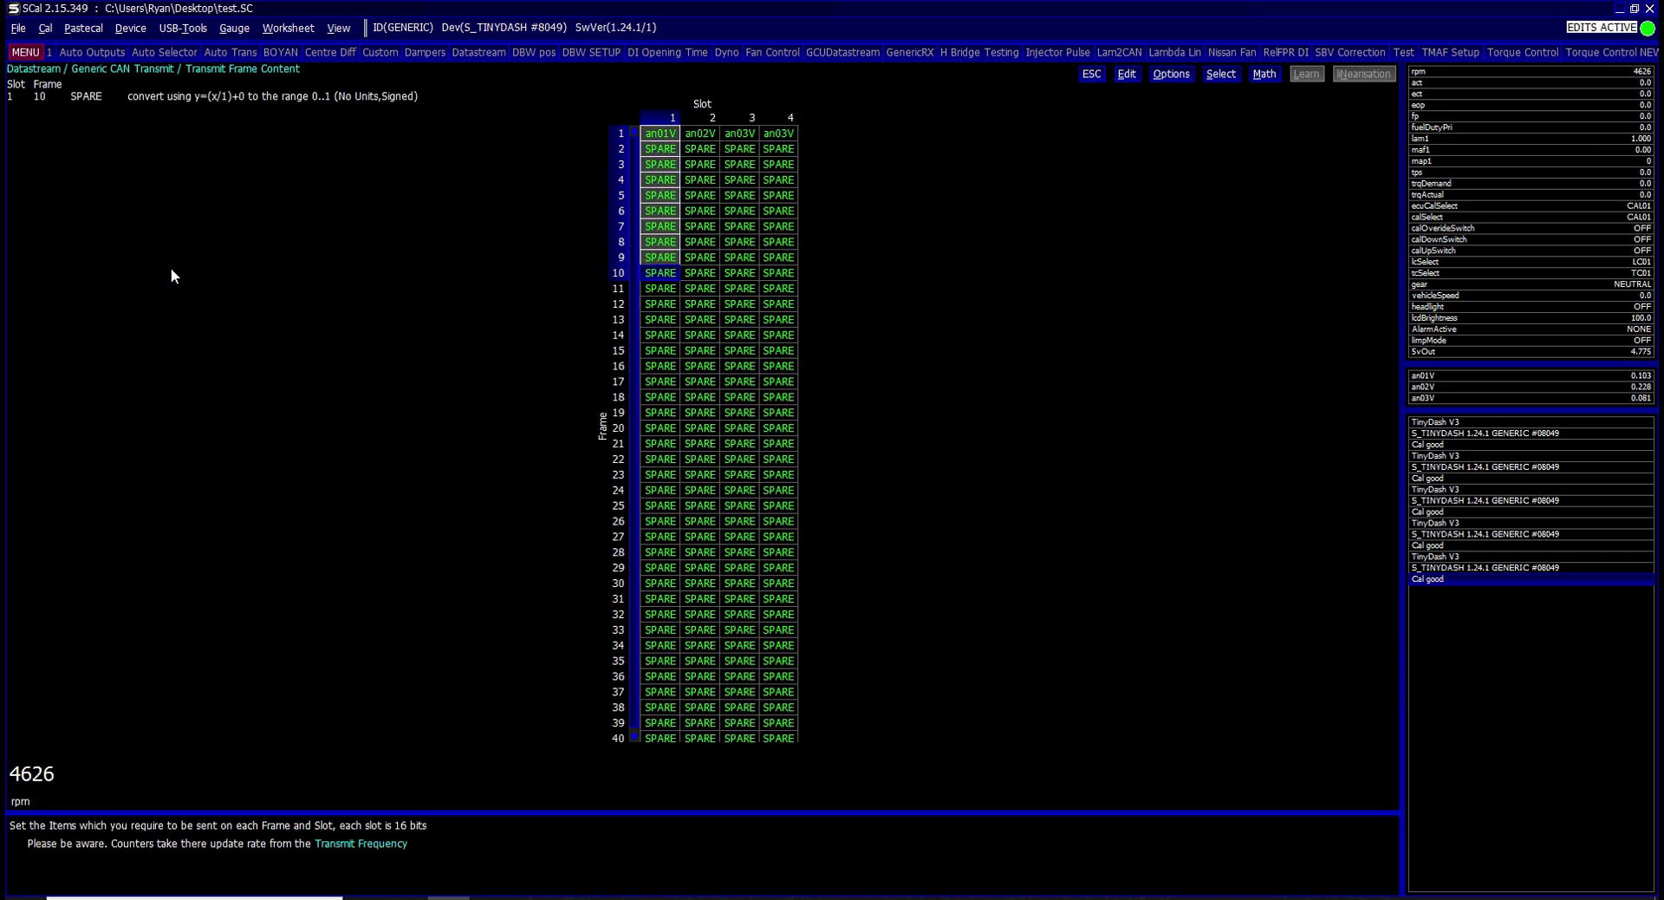
key(Return)
text(id)
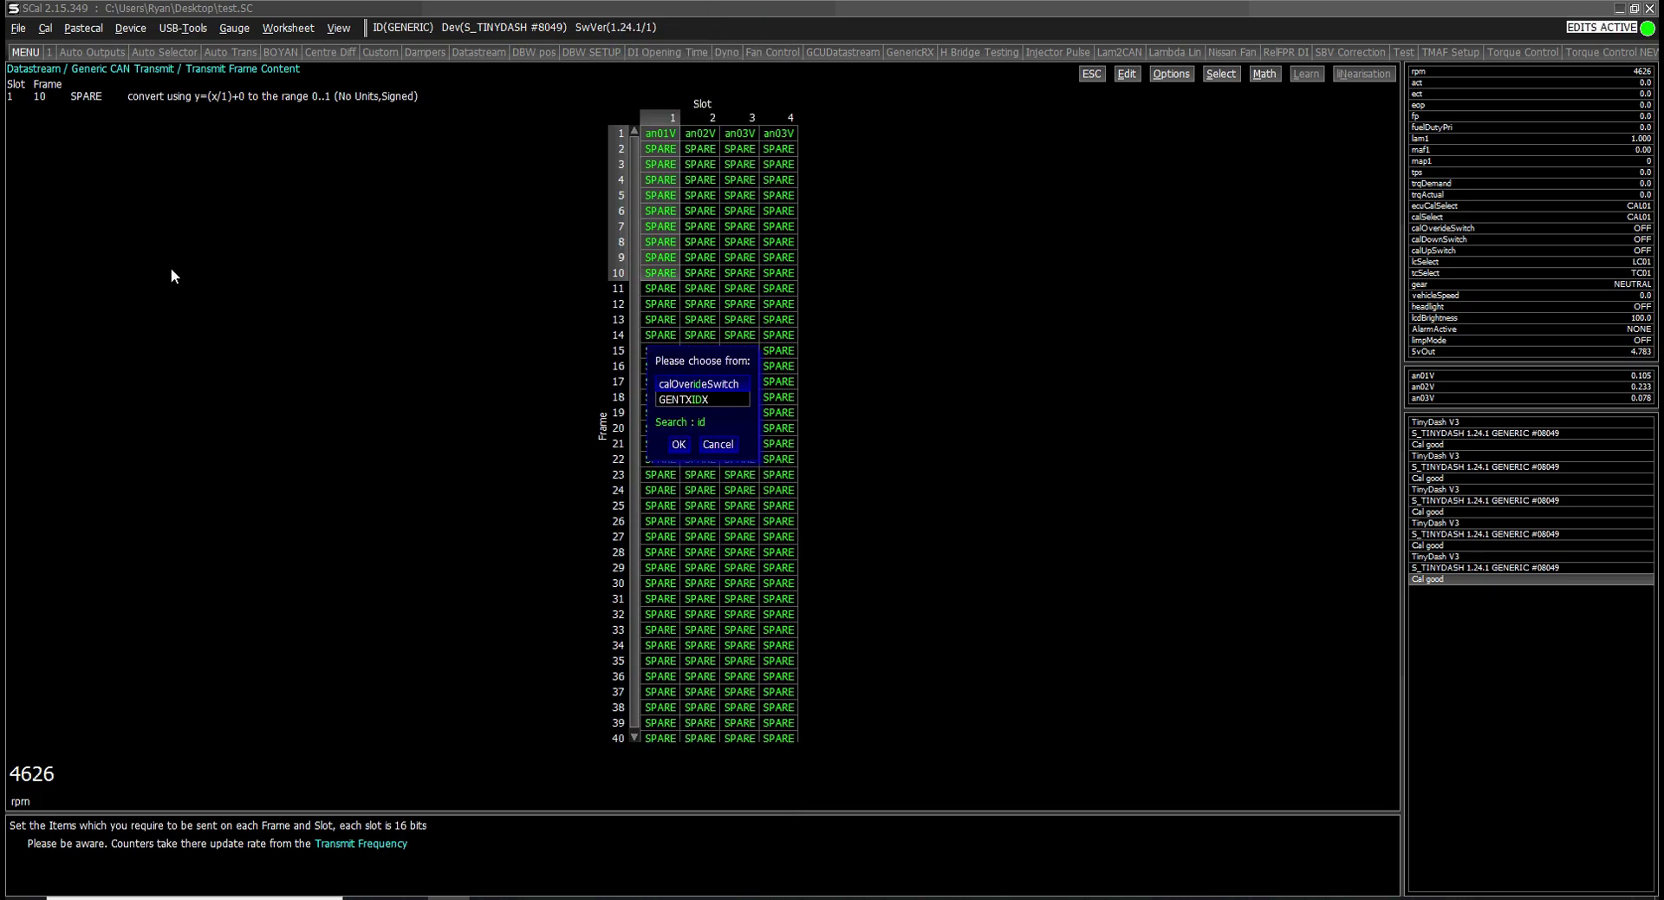
key(Down)
key(Return)
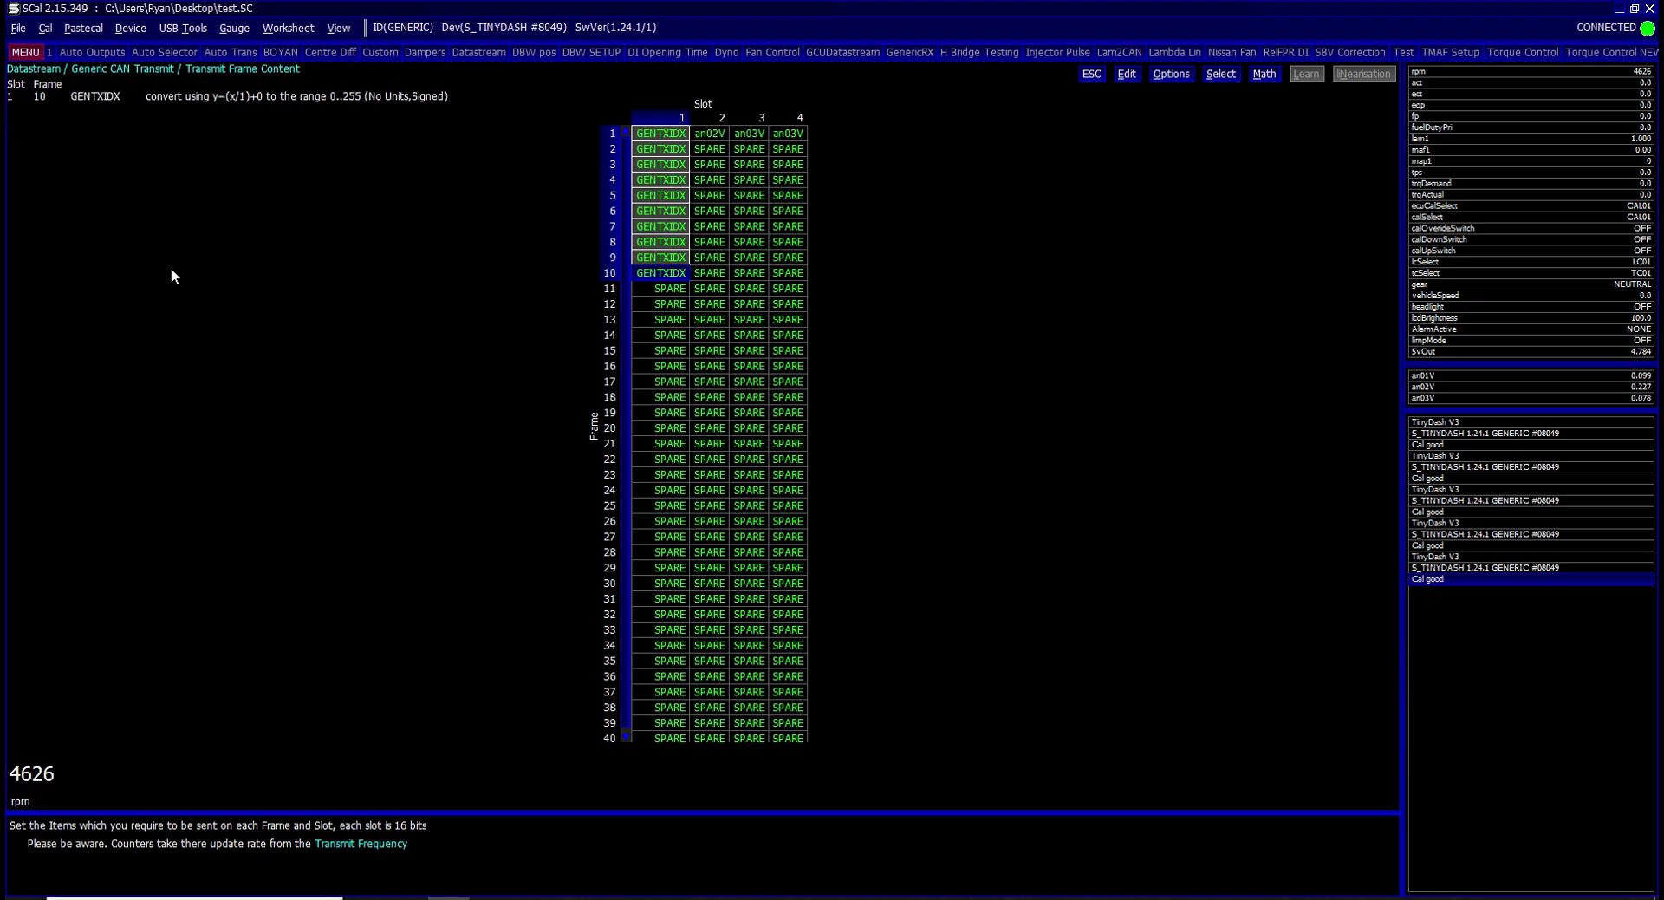
Inspect the slots beside the index column in Transmit Frame Content for frames 1 to 10
key(Right)
key(Right)
key(Up)
key(Up)
key(Up)
key(Up)
key(Up)
key(Up)
key(Up)
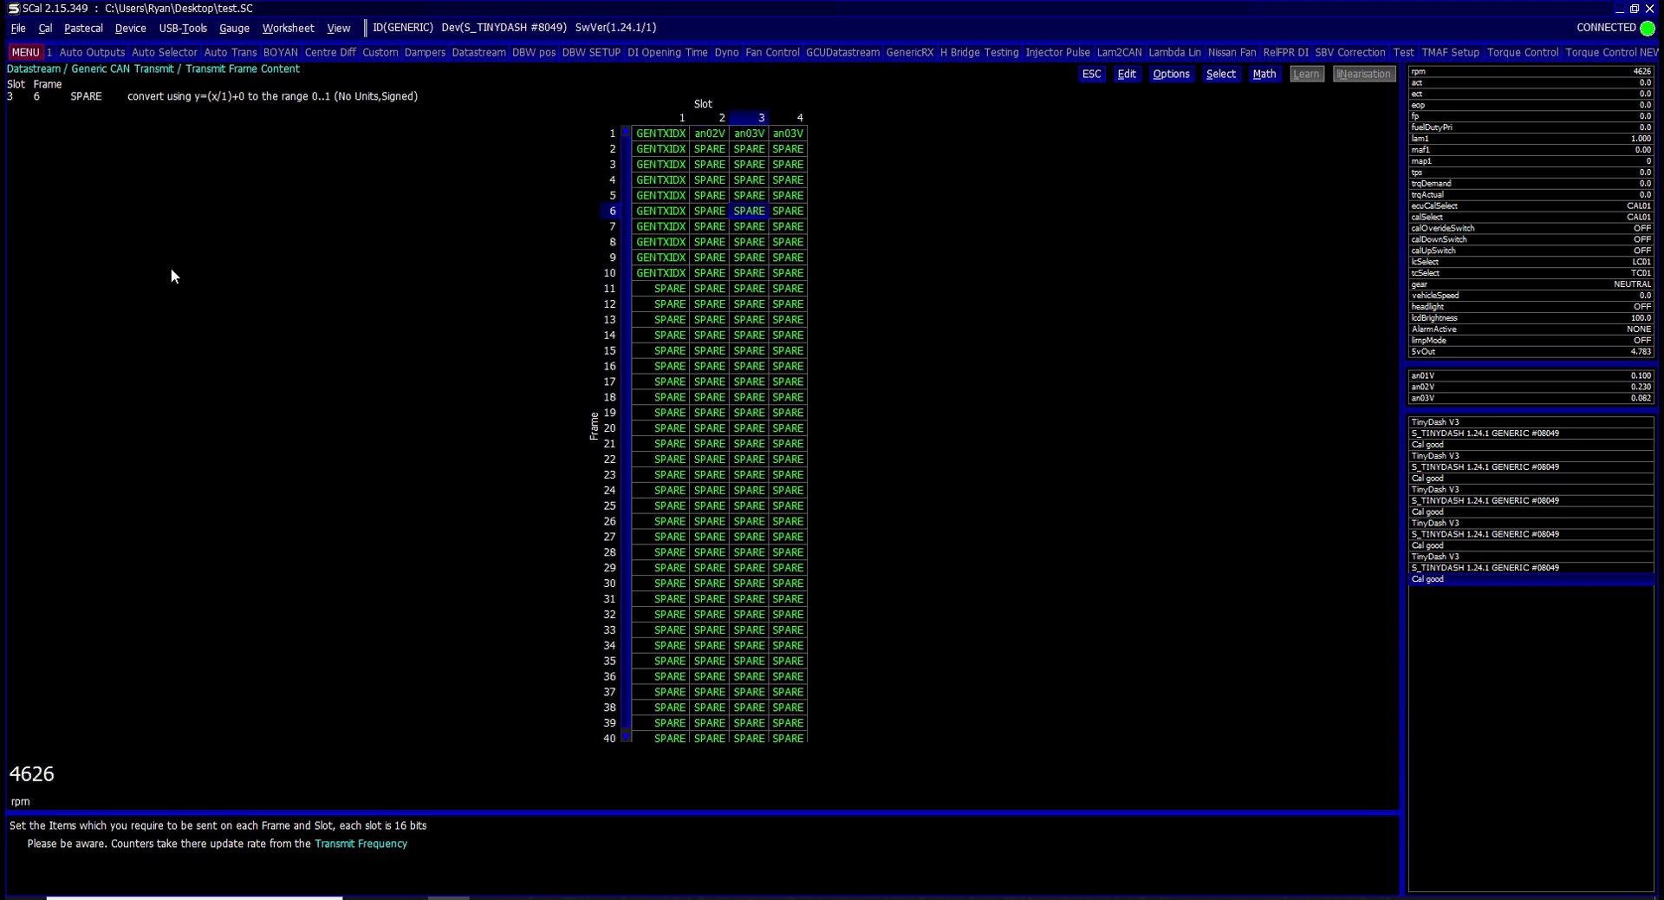
key(Up)
key(Up)
key(Left)
key(Left)
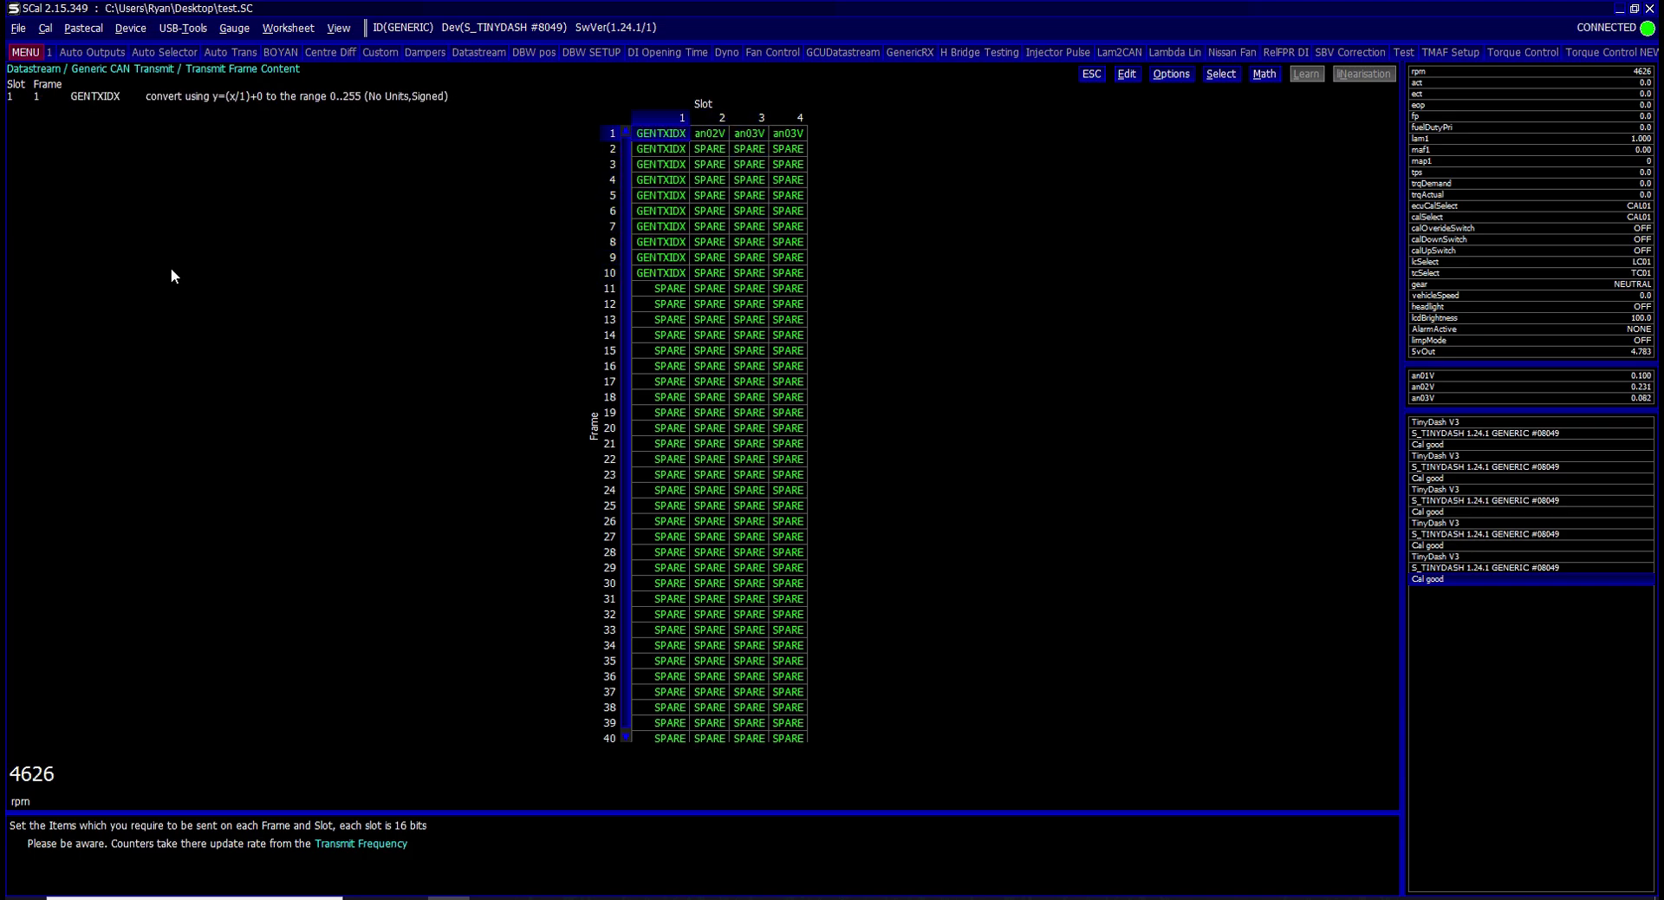
Review the slot 1 index entries of frames 1 to 10 and return to the calibration tree
key(Down)
key(Down)
key(Down)
key(Down)
key(Down)
key(Down)
key(Down)
key(Down)
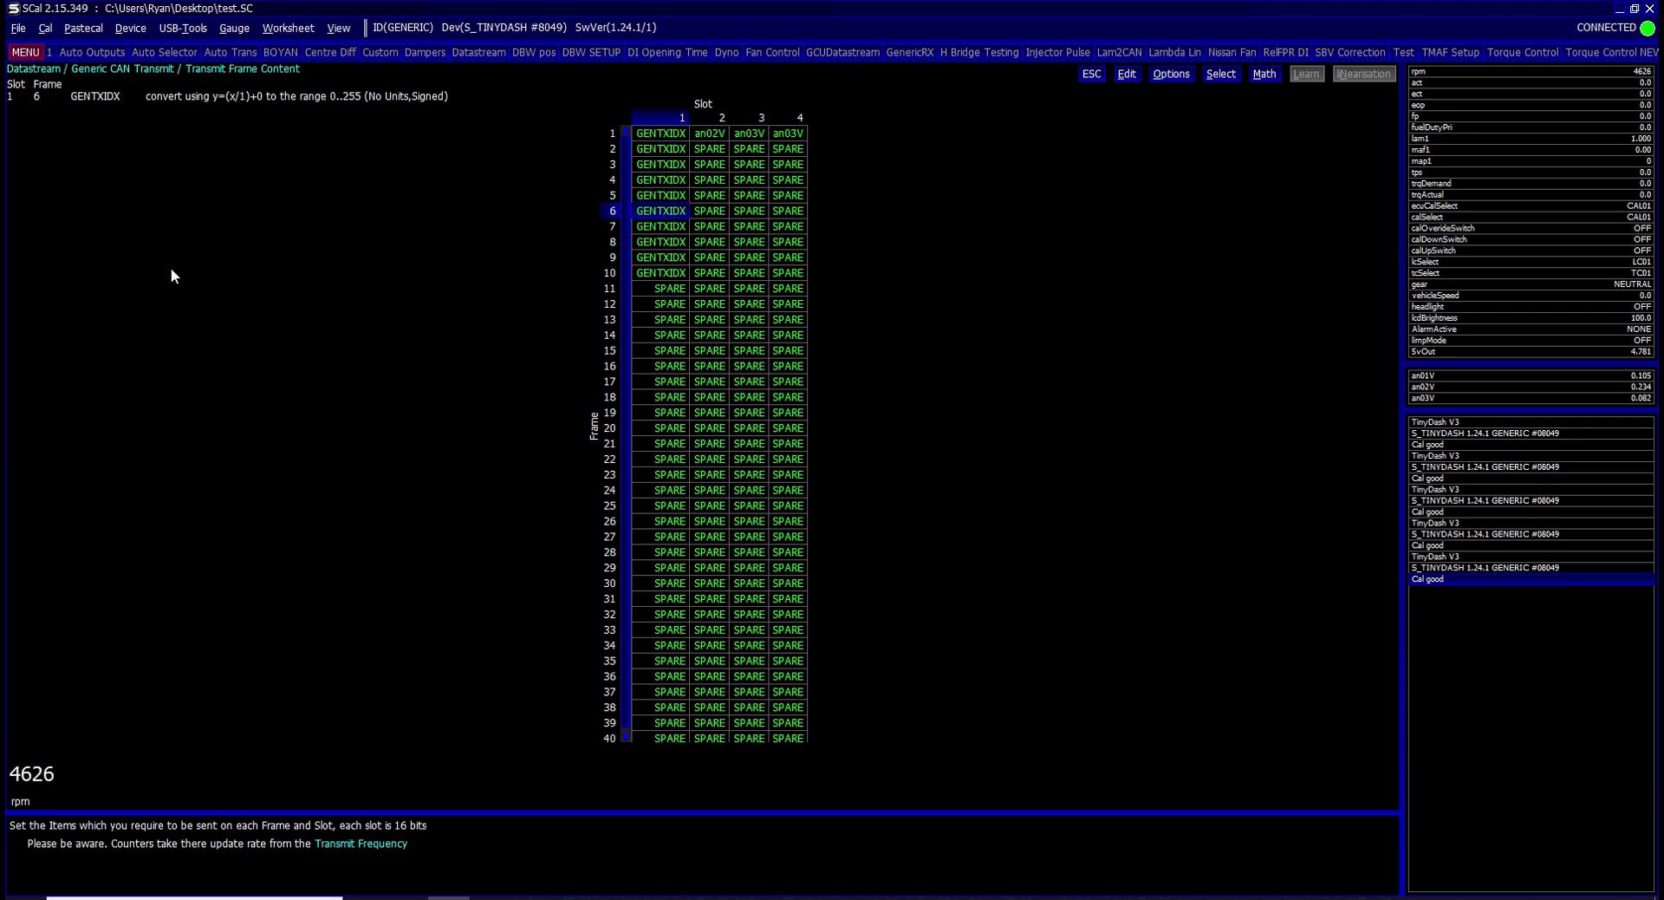
key(Down)
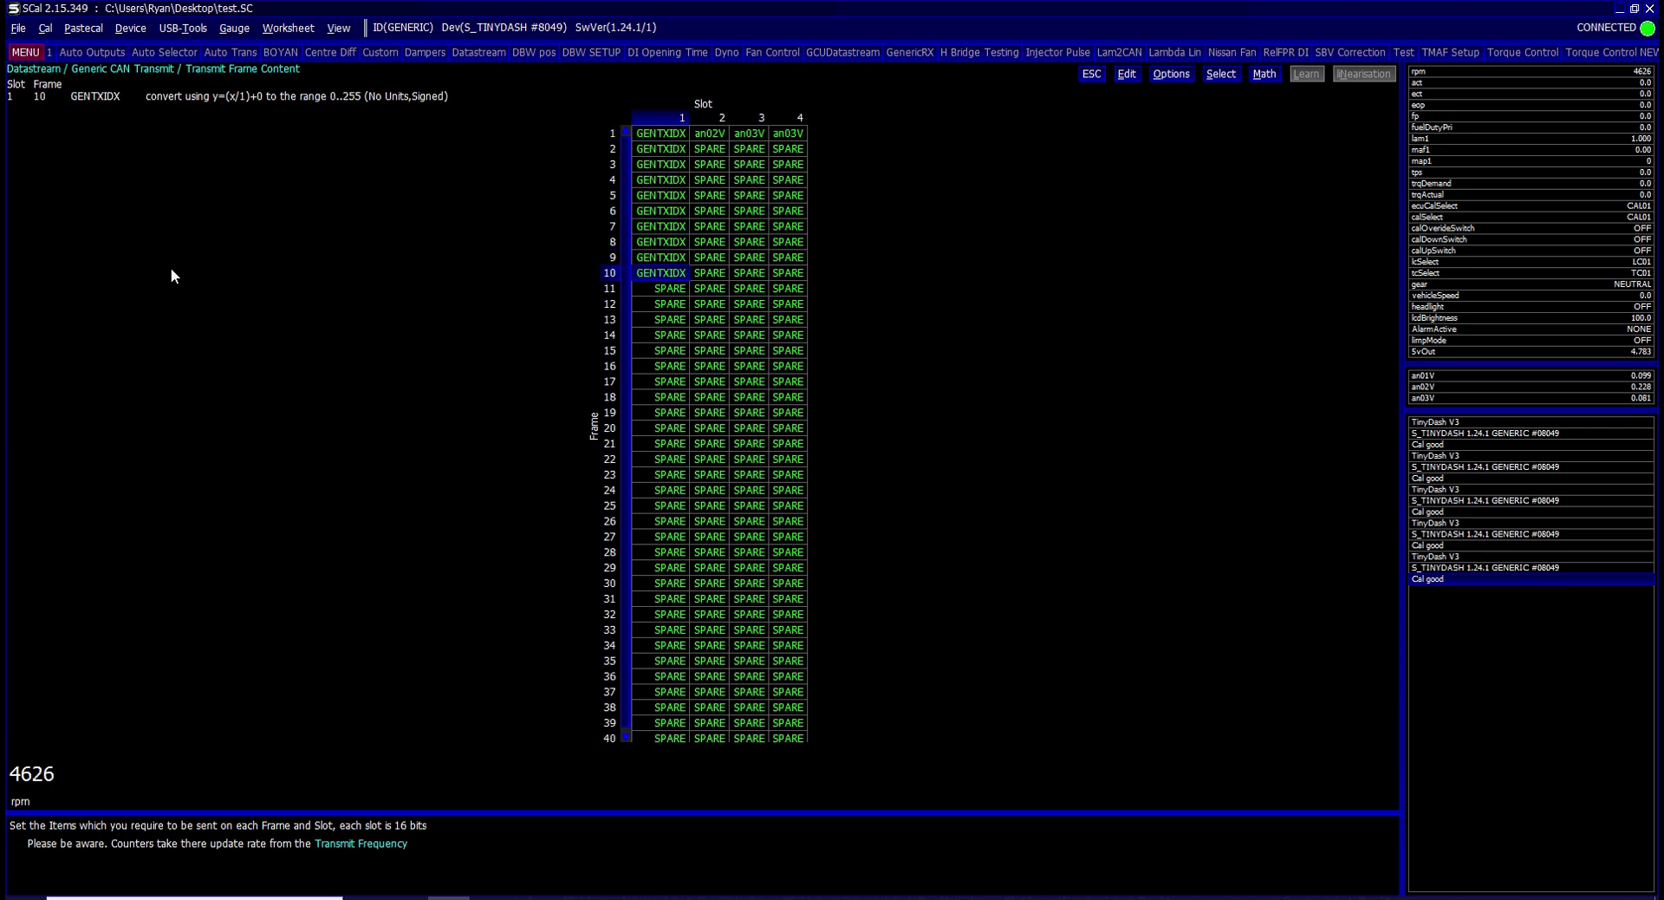
key(Up)
key(Up)
key(Up)
key(Up)
key(Up)
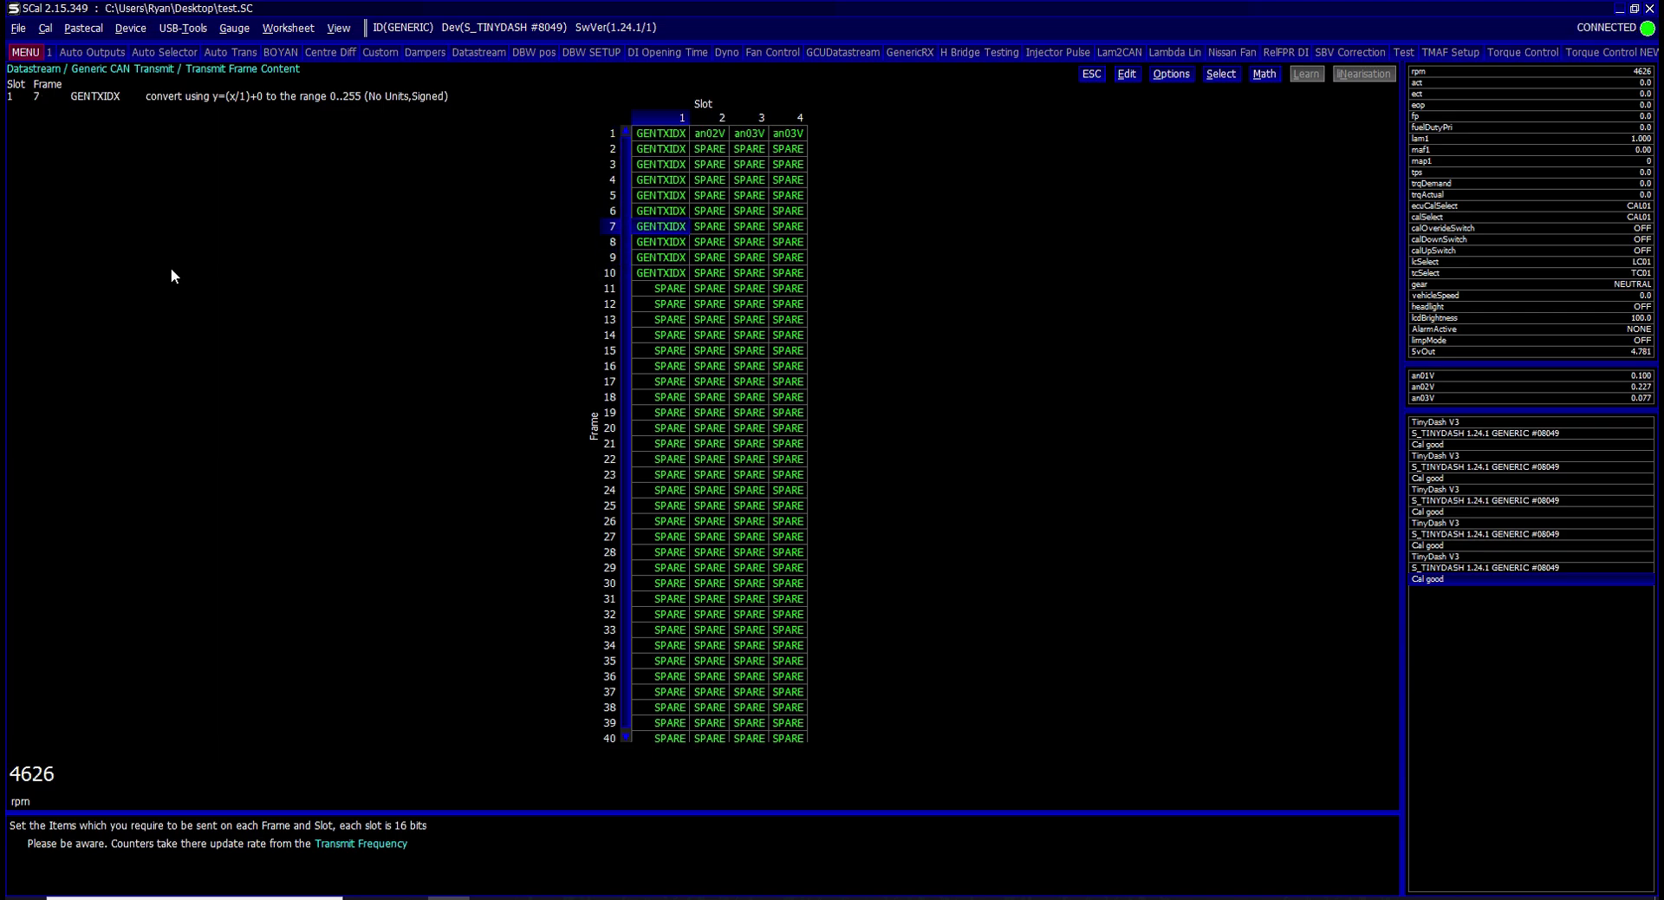
key(Up)
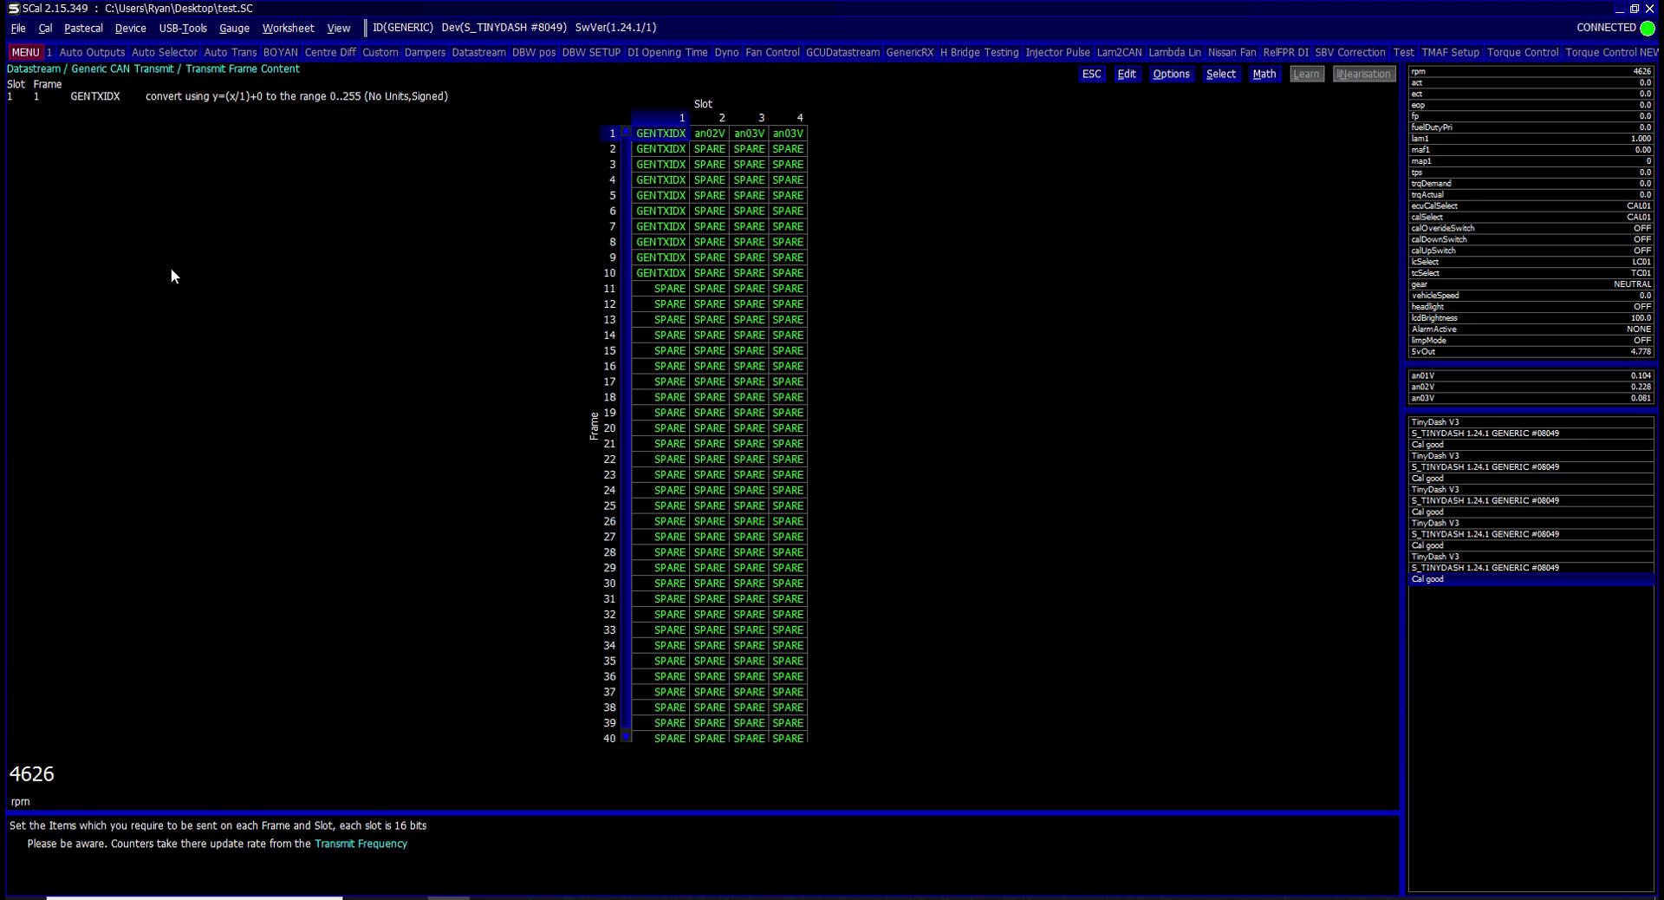
key(Down)
key(Down)
key(Down)
key(Down)
key(Down)
key(Down)
key(Up)
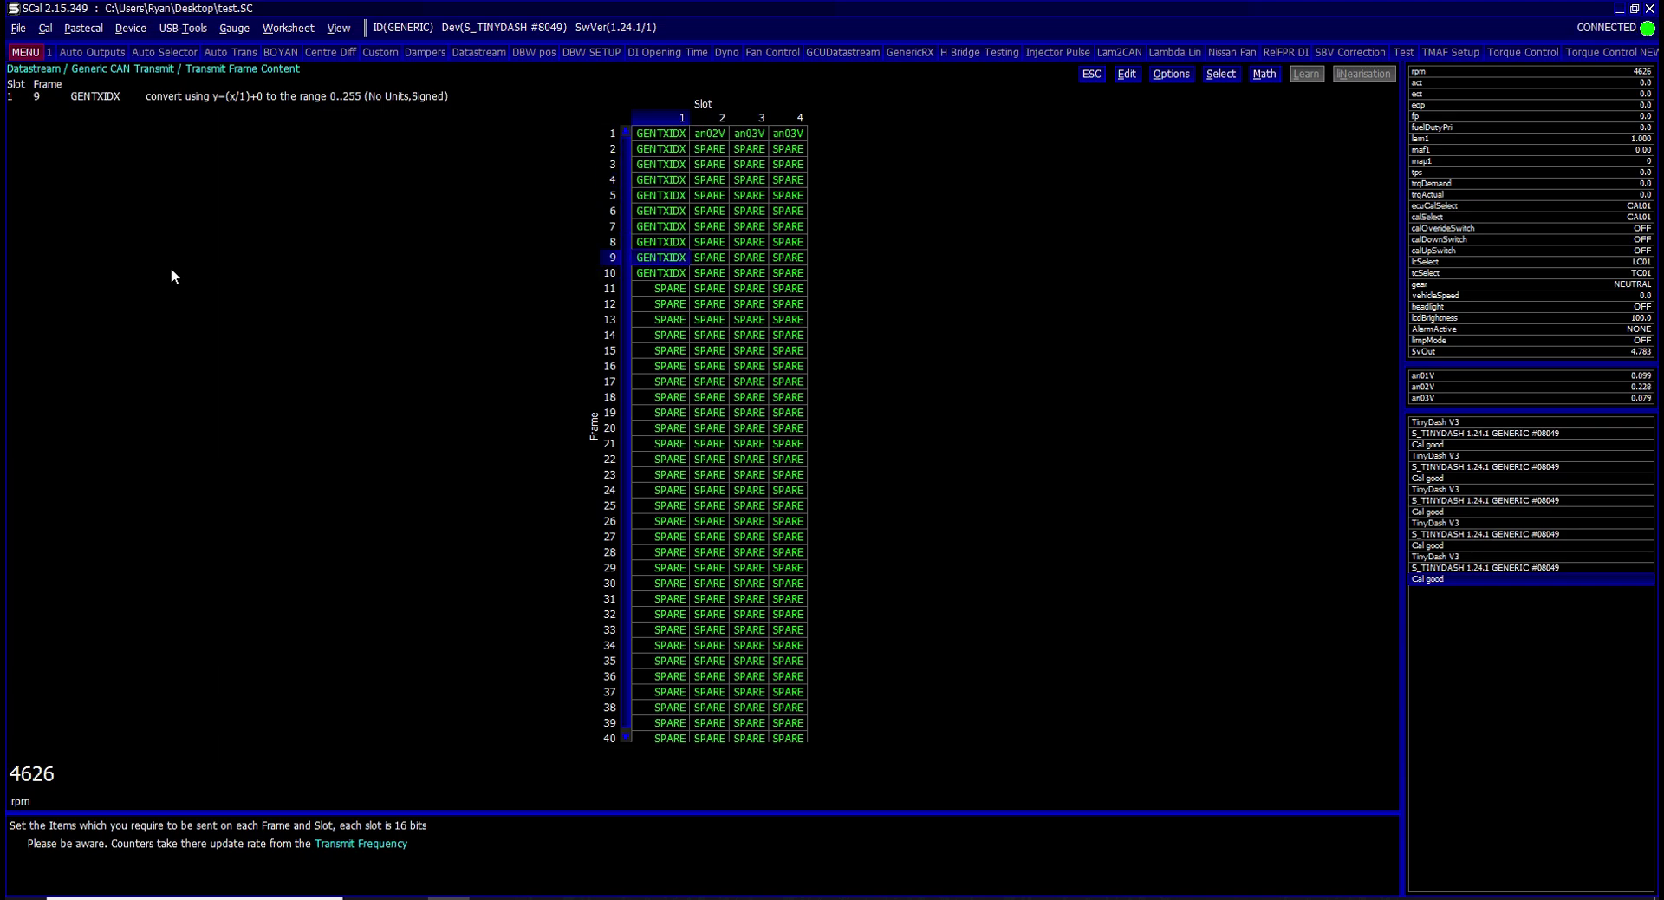
key(Up)
key(Up)
key(Up)
key(Up)
key(Up)
key(Up)
key(Up)
key(Up)
key(Down)
key(Down)
key(Down)
key(Down)
key(Down)
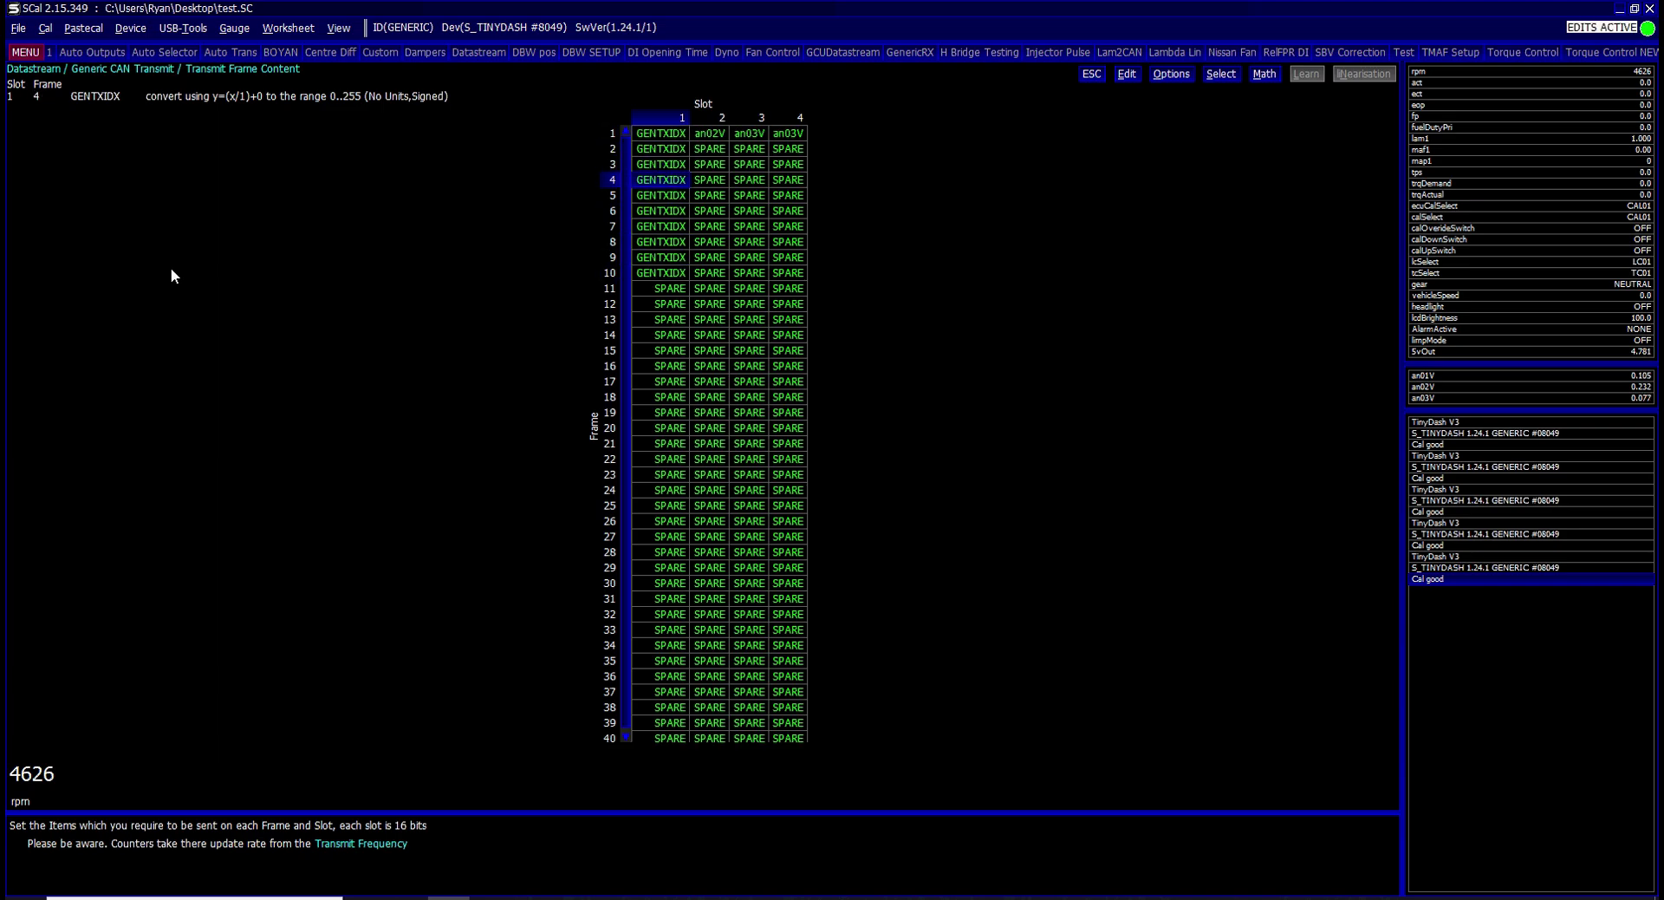
key(Down)
key(Down)
key(Escape)
Program the edited calibration into the device's flash and acknowledge the result
key(Up)
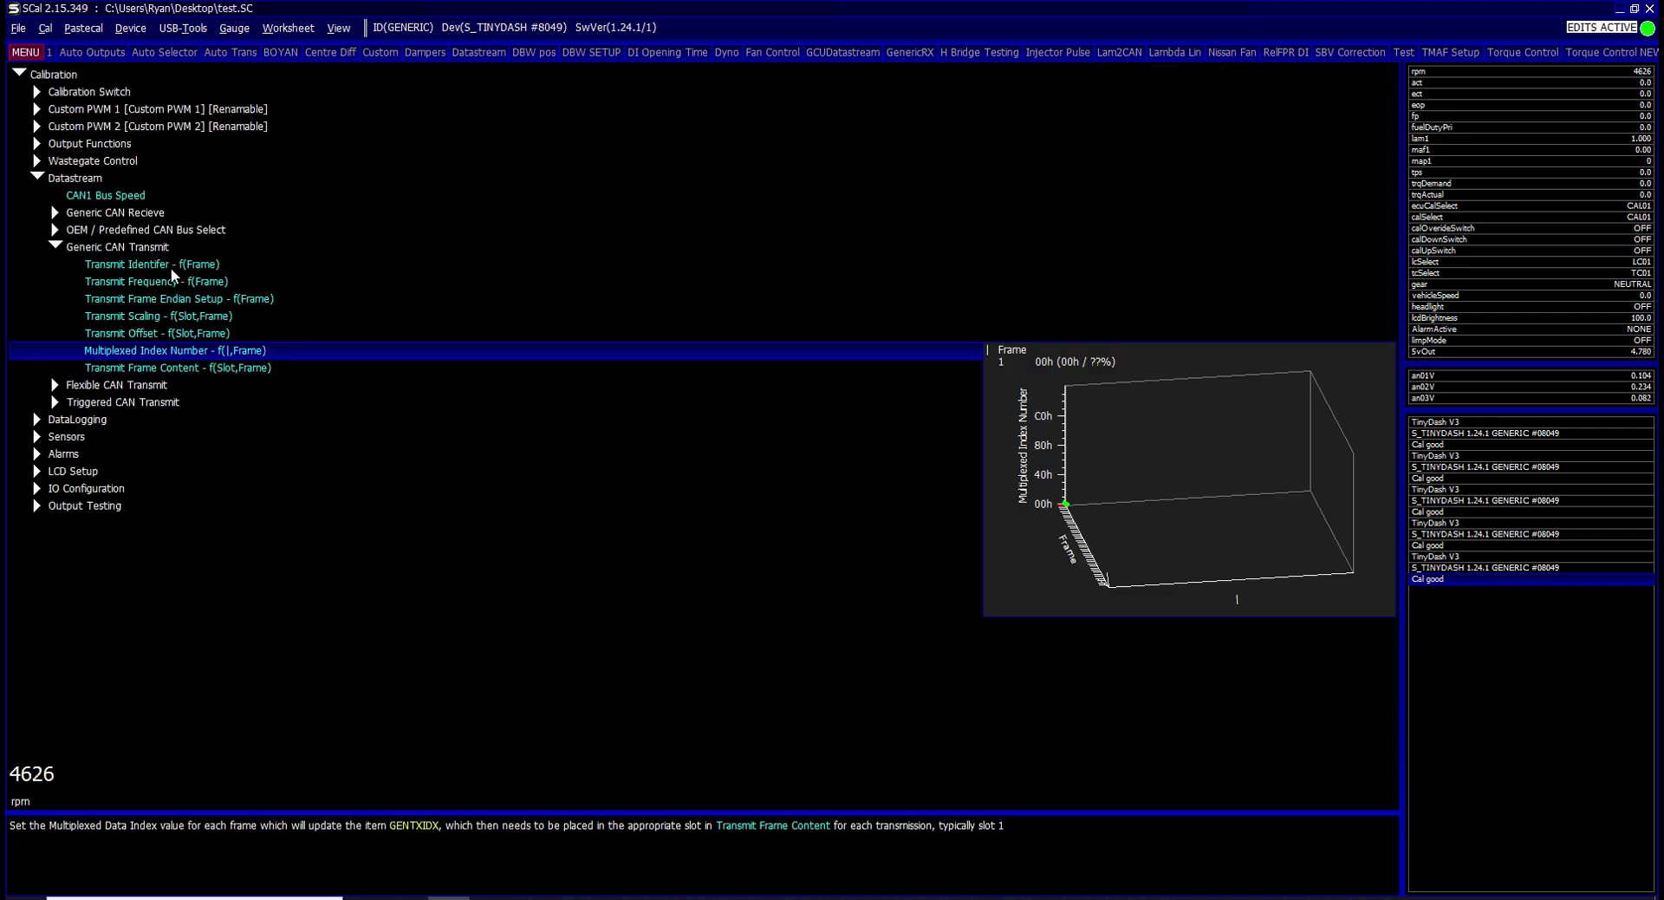
key(ctrl+p)
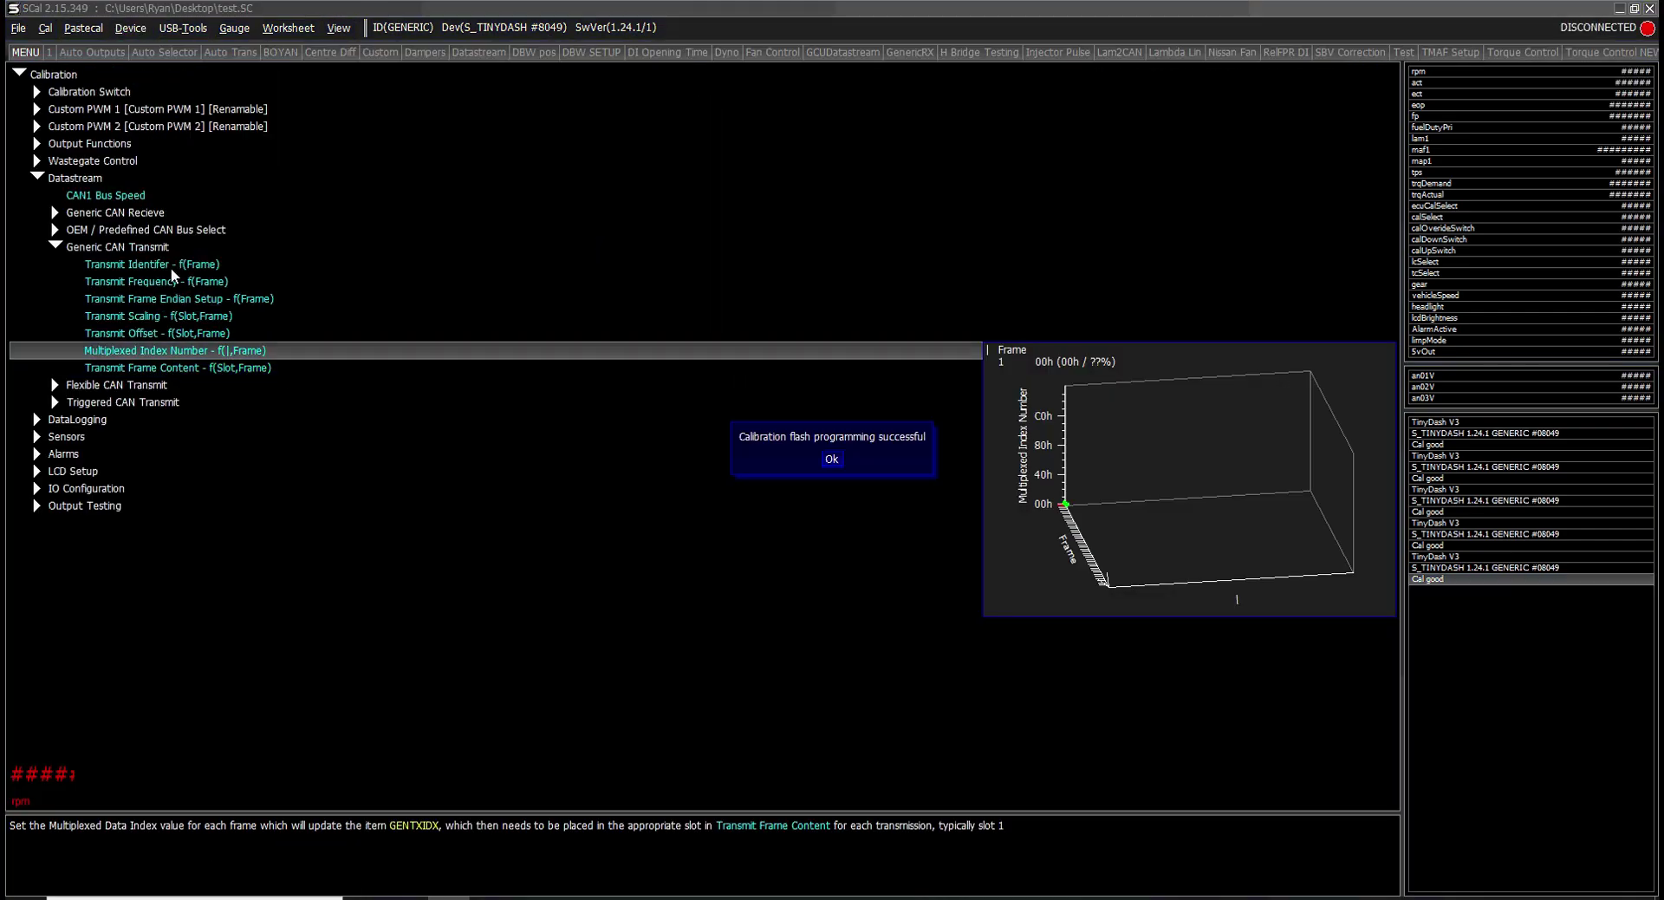
key(Return)
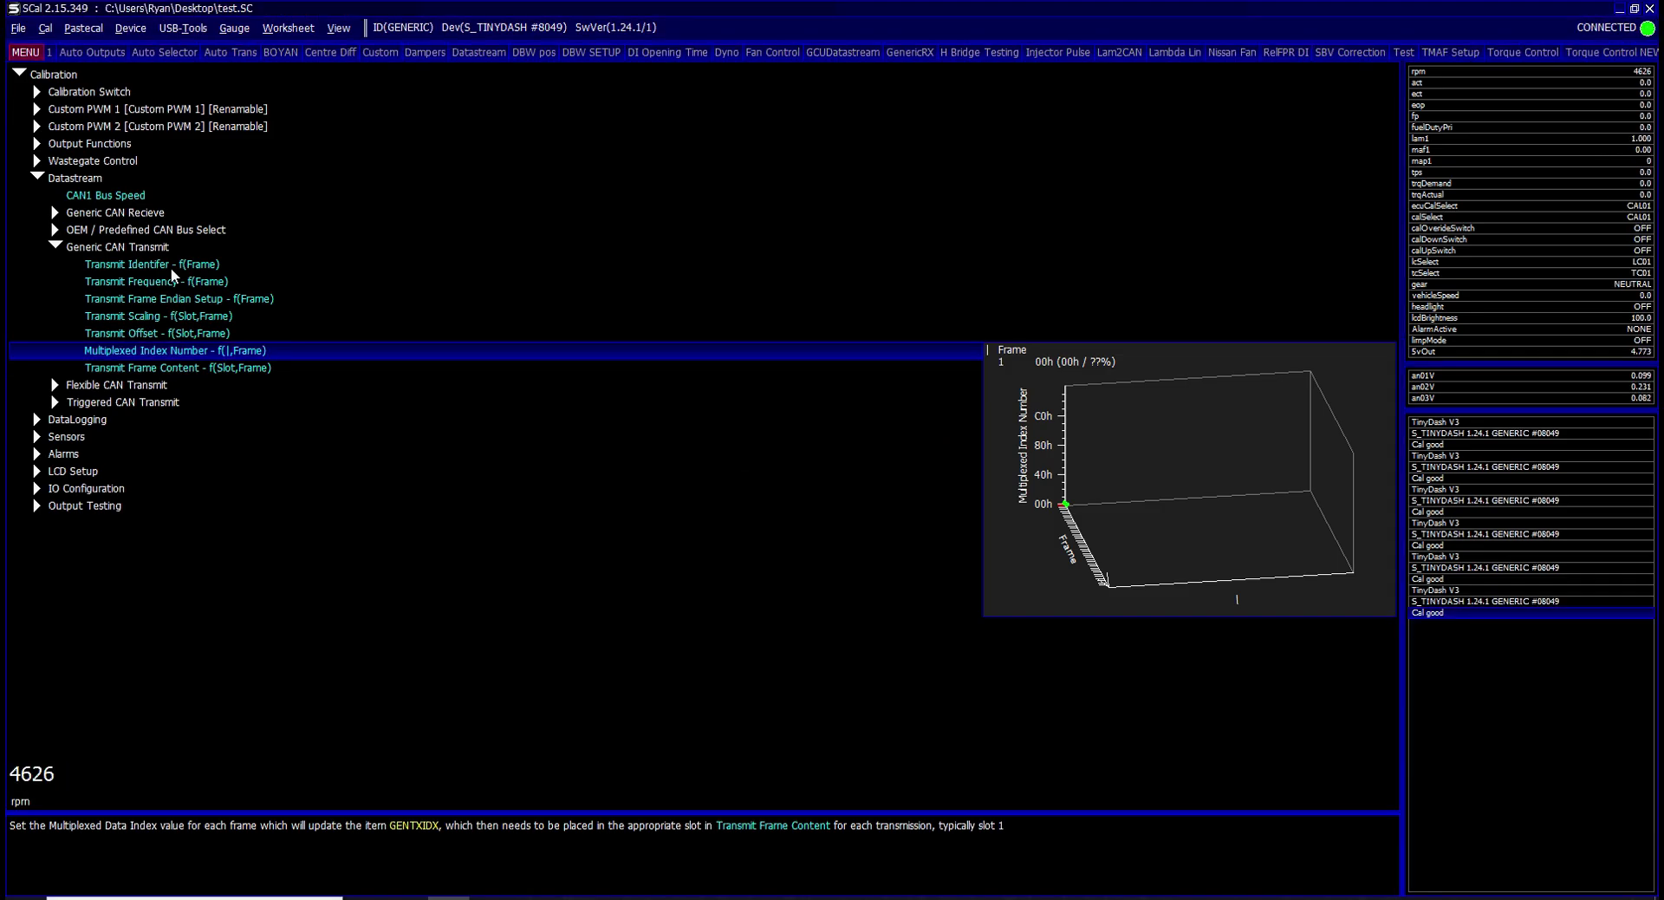
Switch to Vehicle Spy 3, clear the message list and stop all three periodic HS CAN transmit messages
click(992, 894)
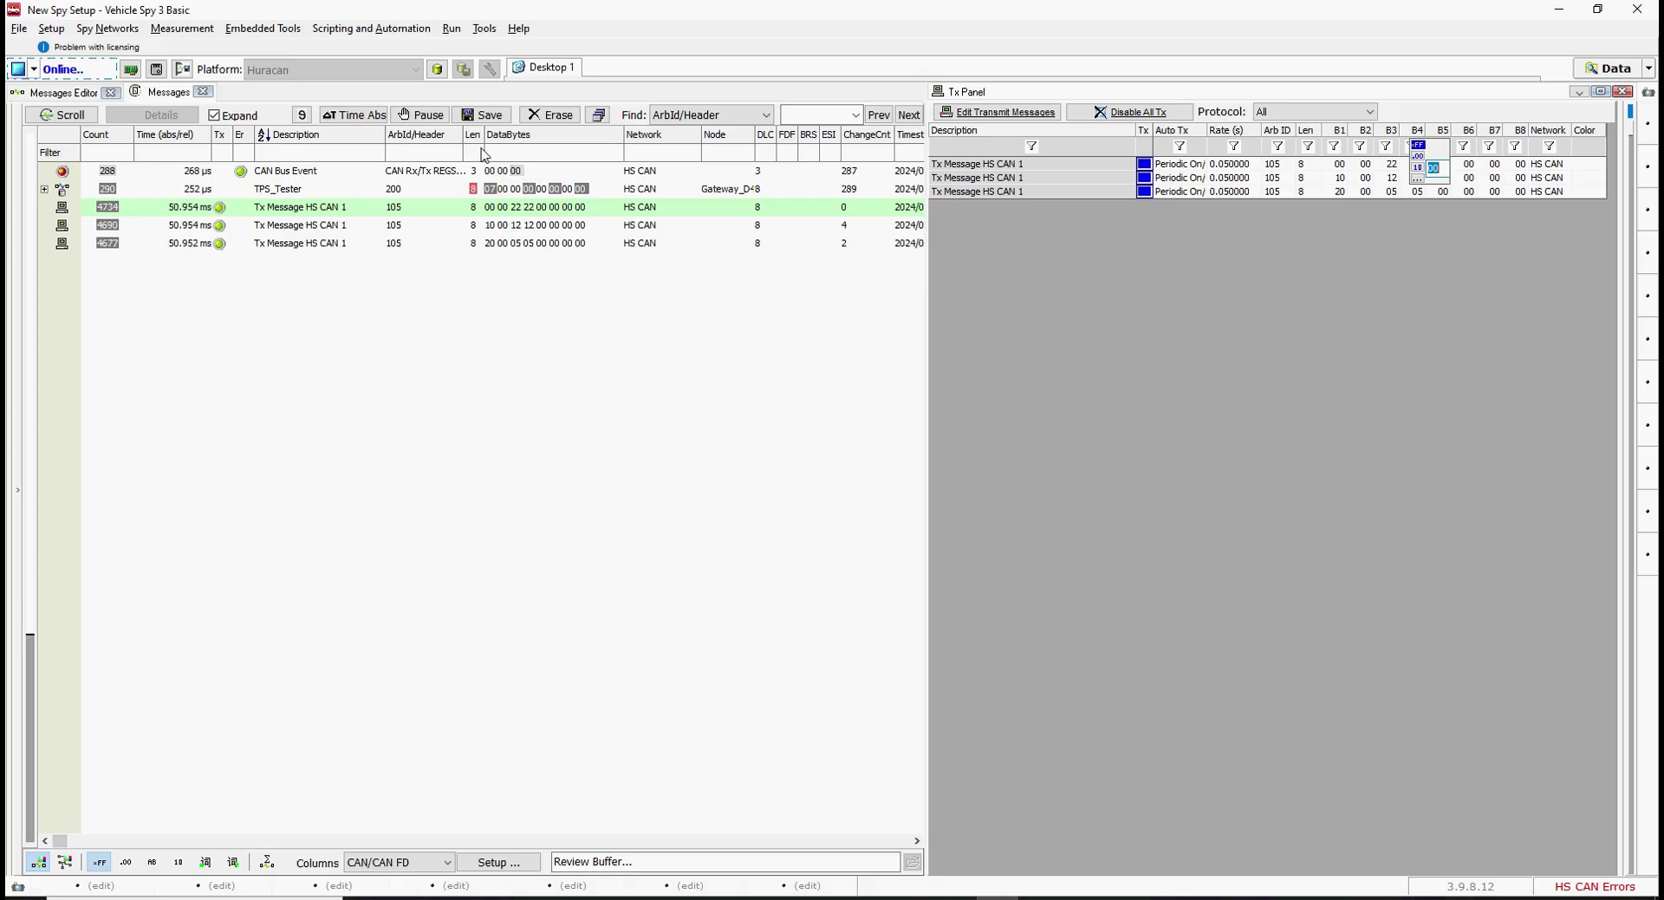
click(549, 114)
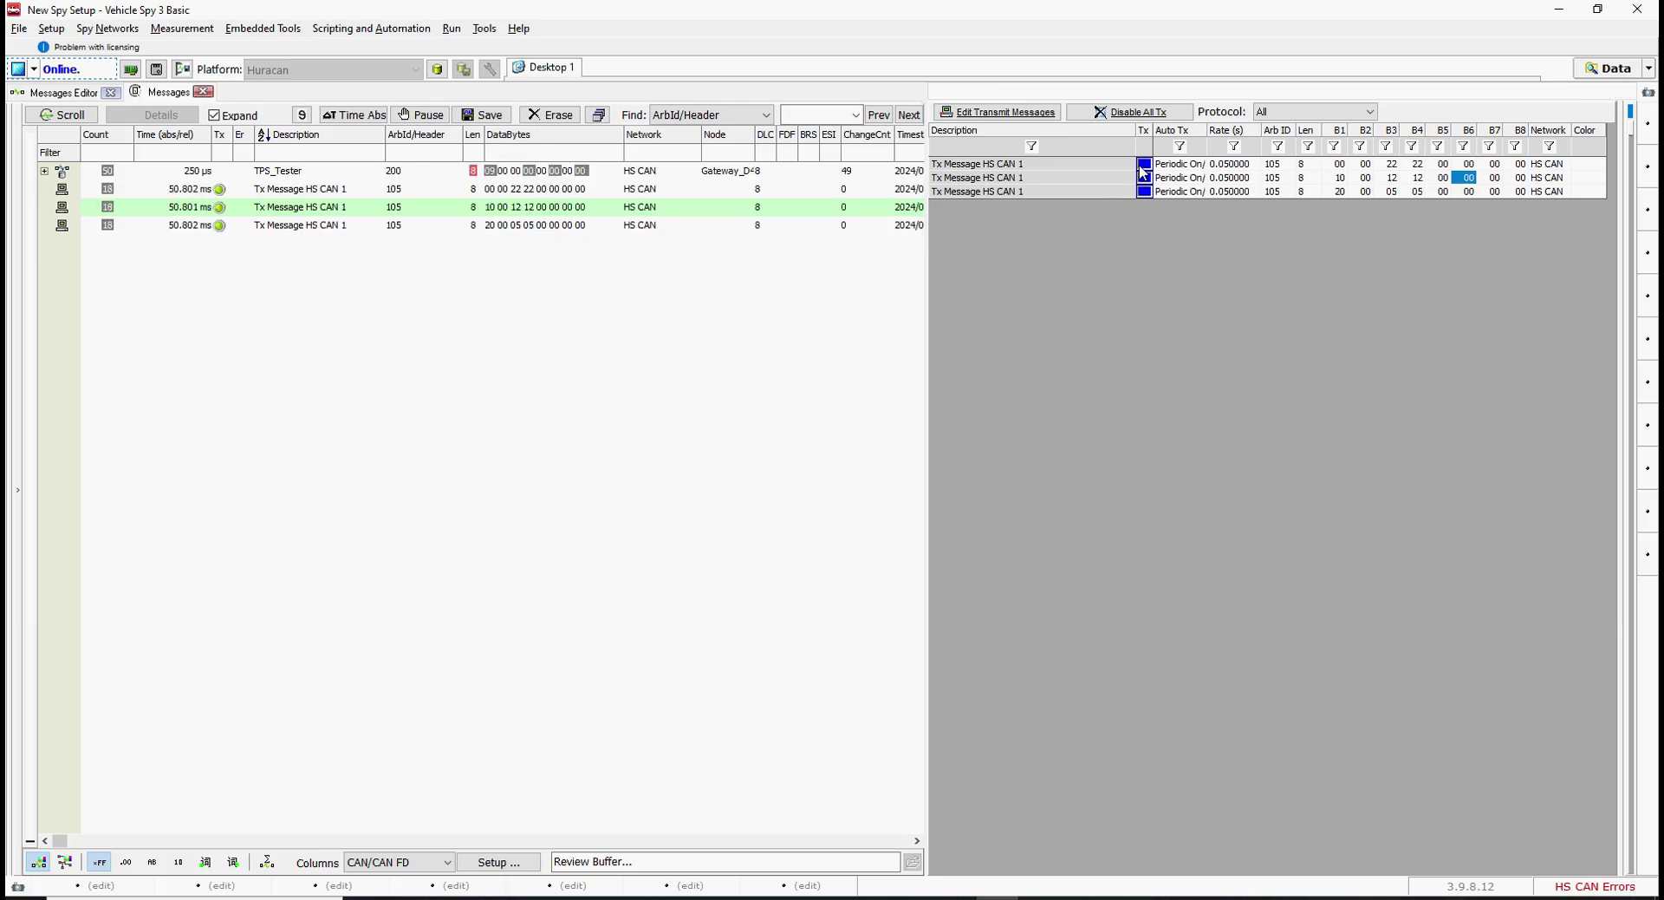
click(1142, 165)
click(1144, 178)
click(1145, 192)
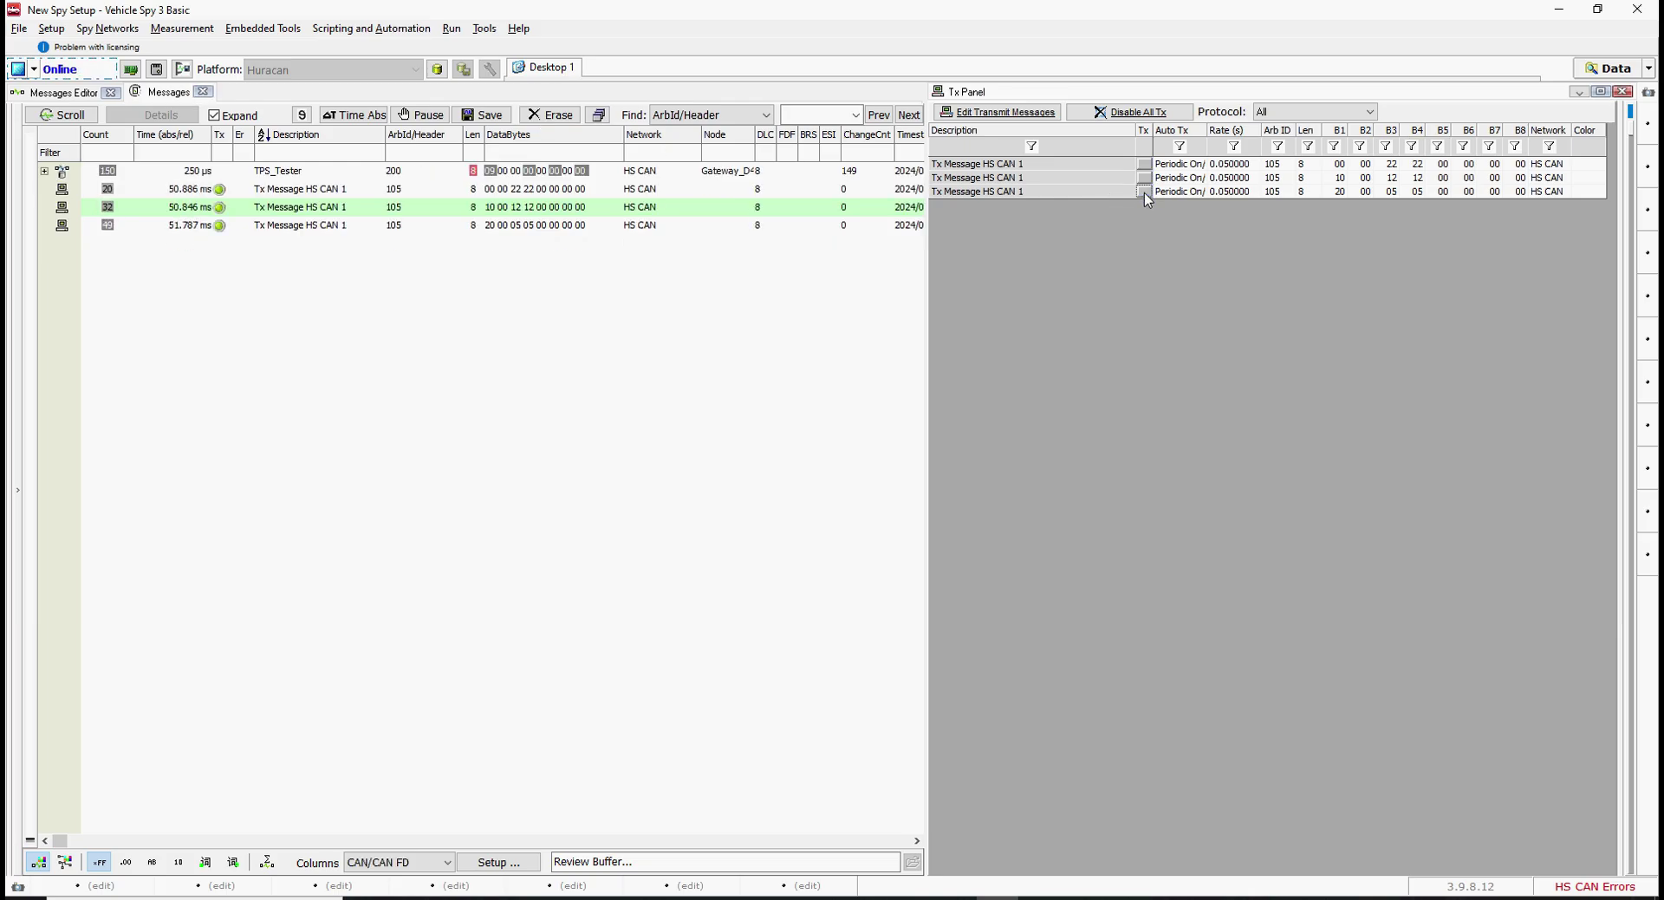
Clear the message list again and display the received ID 200 frames in scrolling mode
click(538, 170)
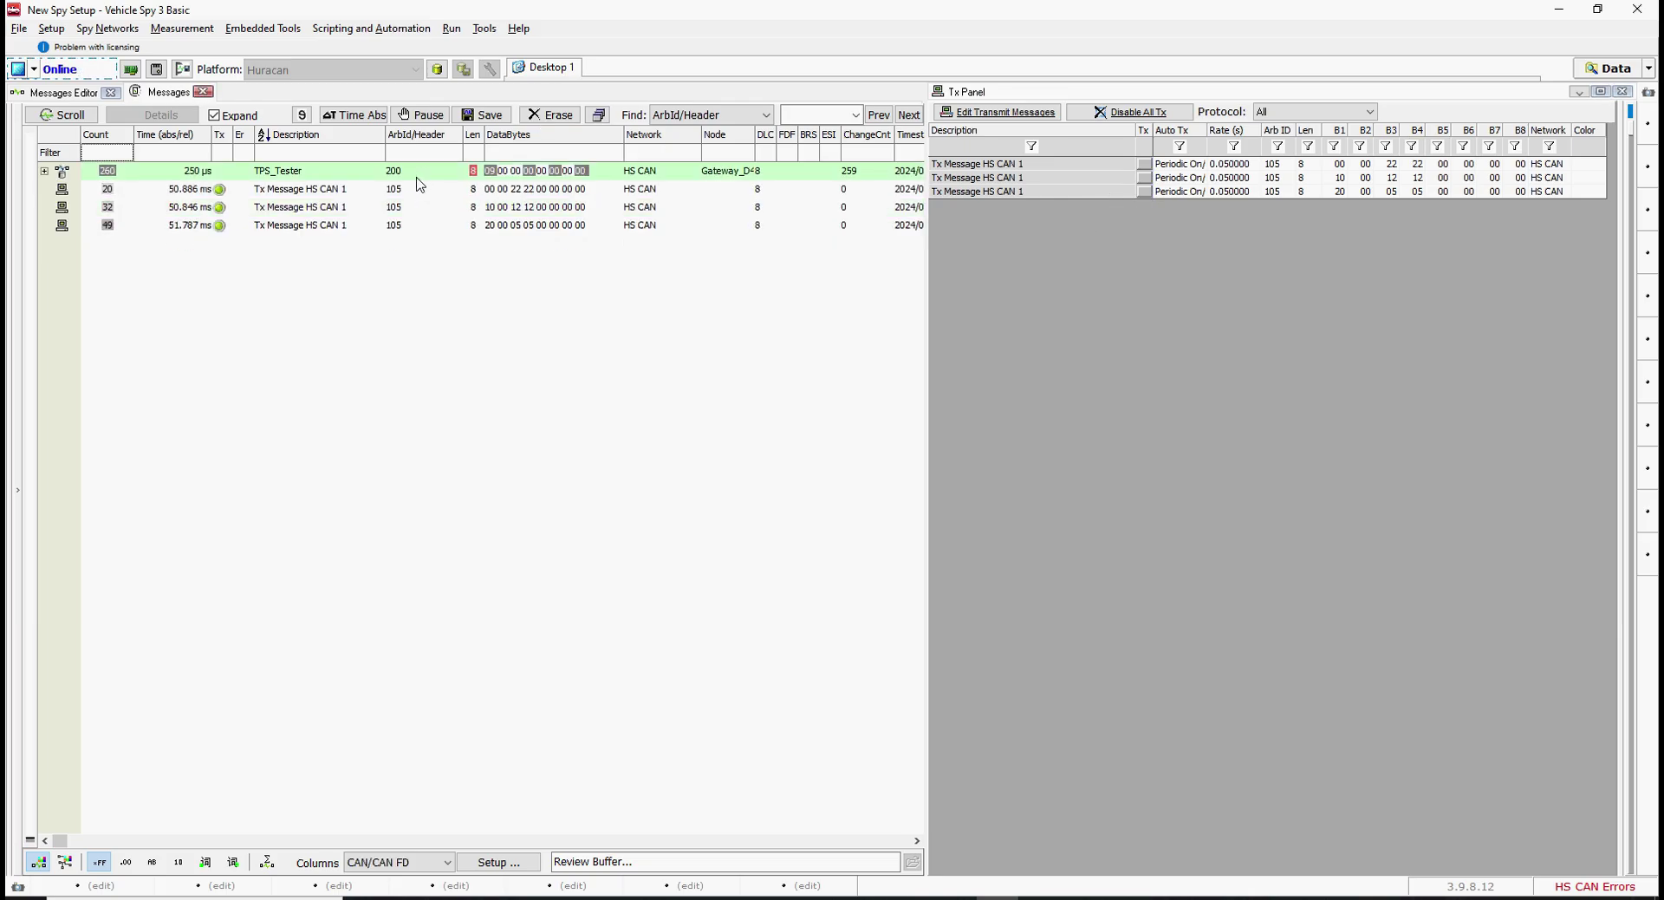
click(551, 116)
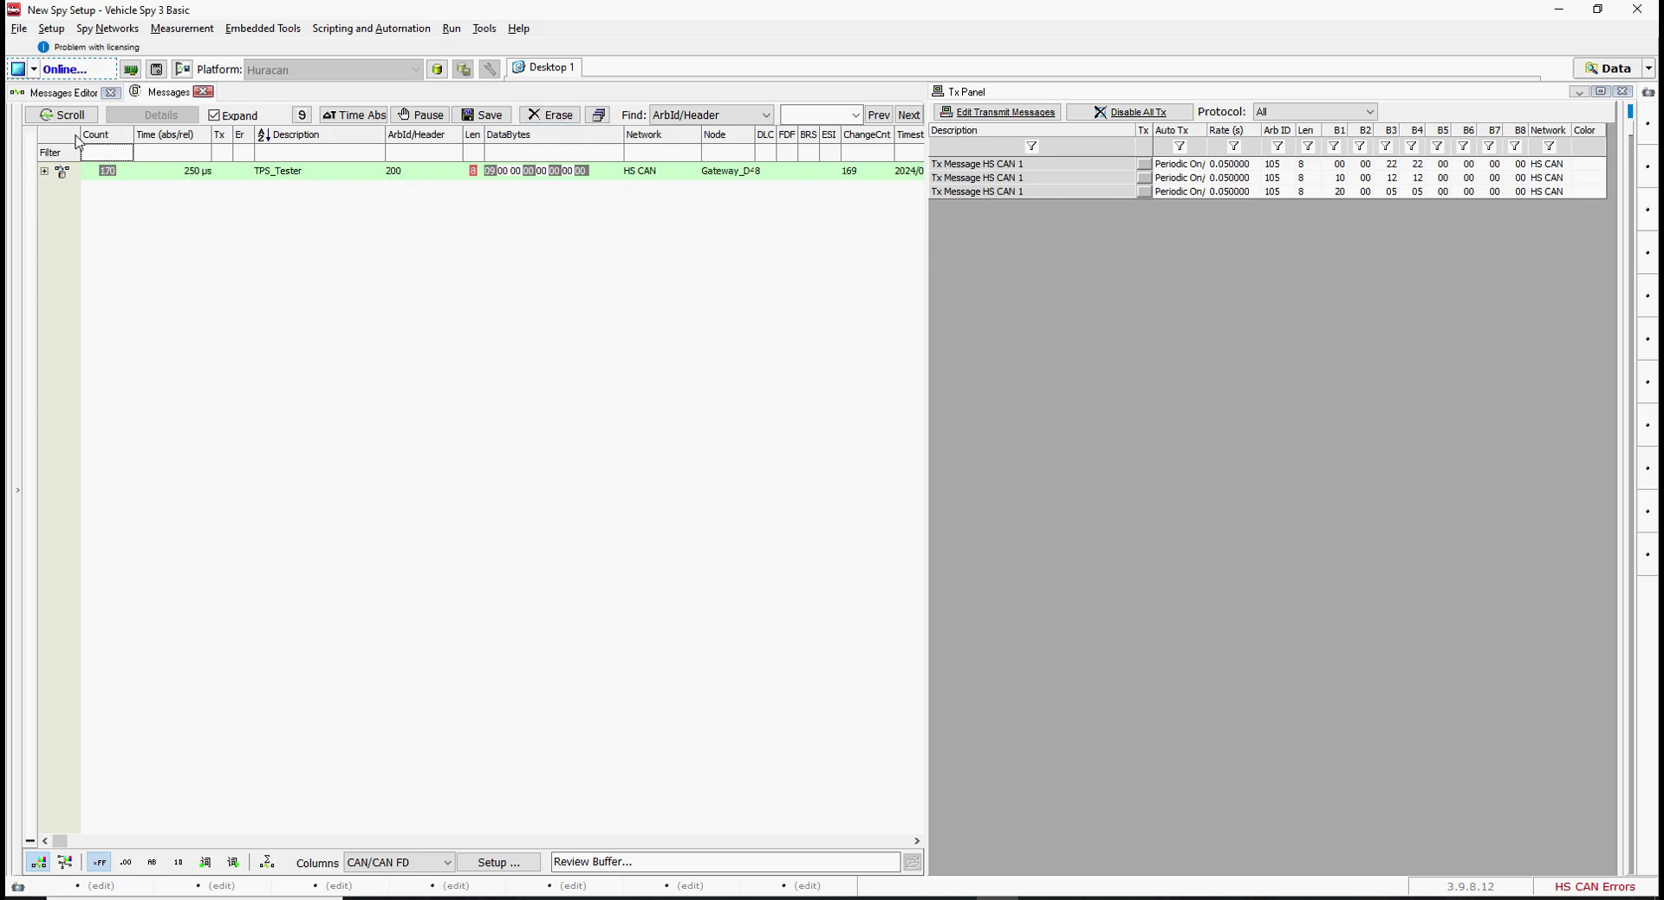
click(65, 116)
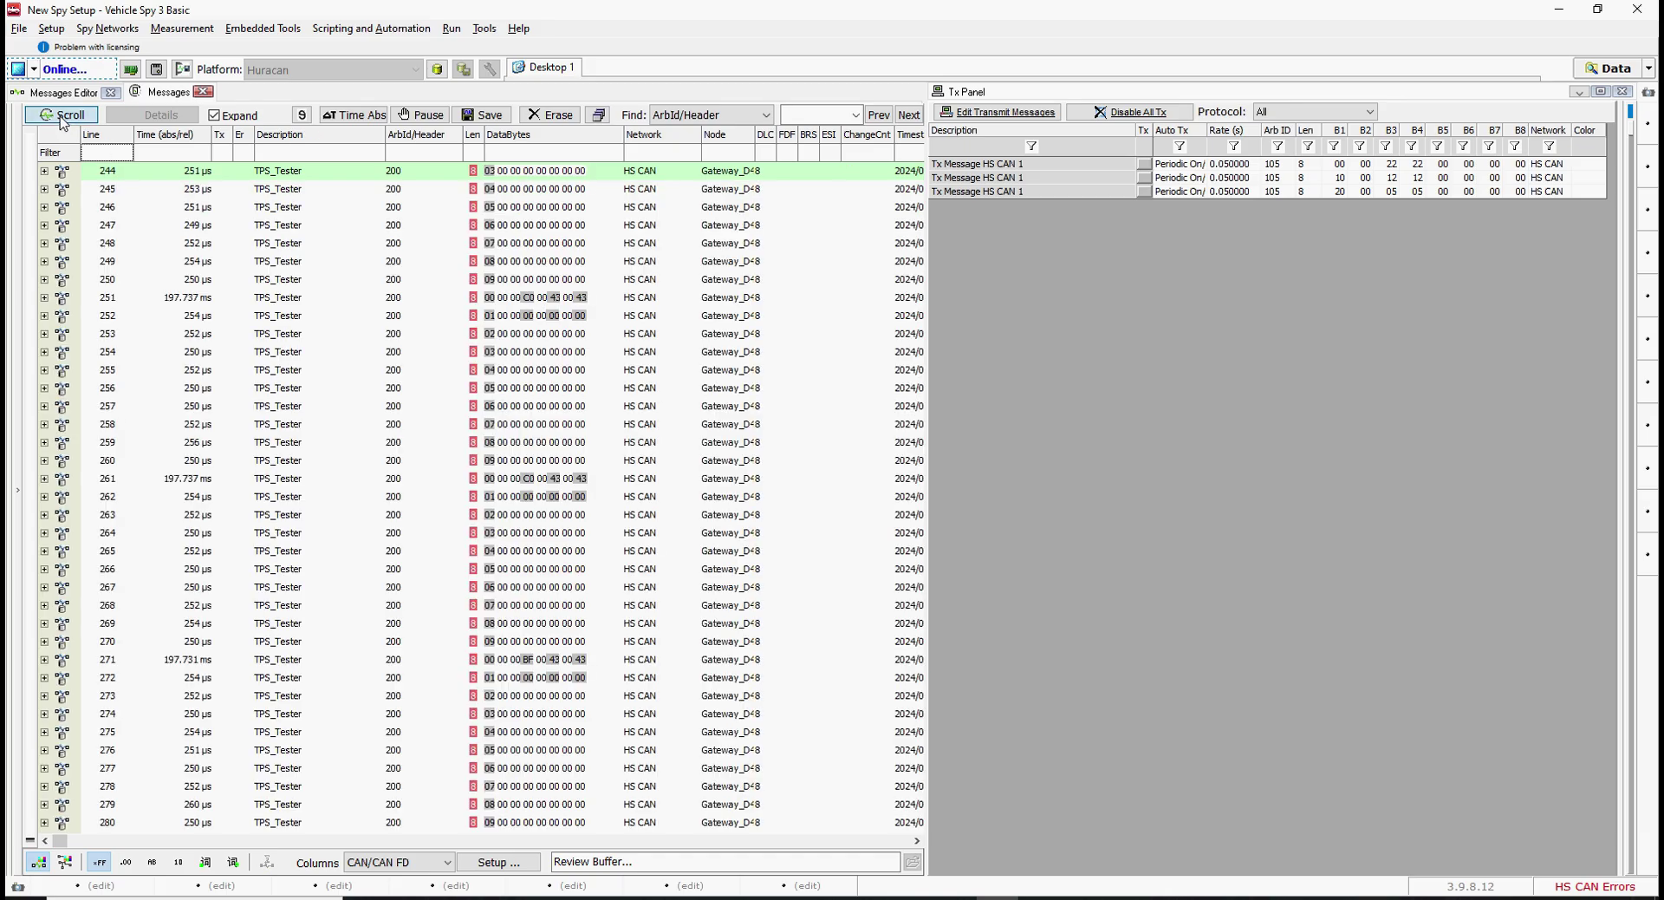
Pause the scrolling message list and inspect the data bytes of the received ID 200 frames
click(422, 115)
click(504, 317)
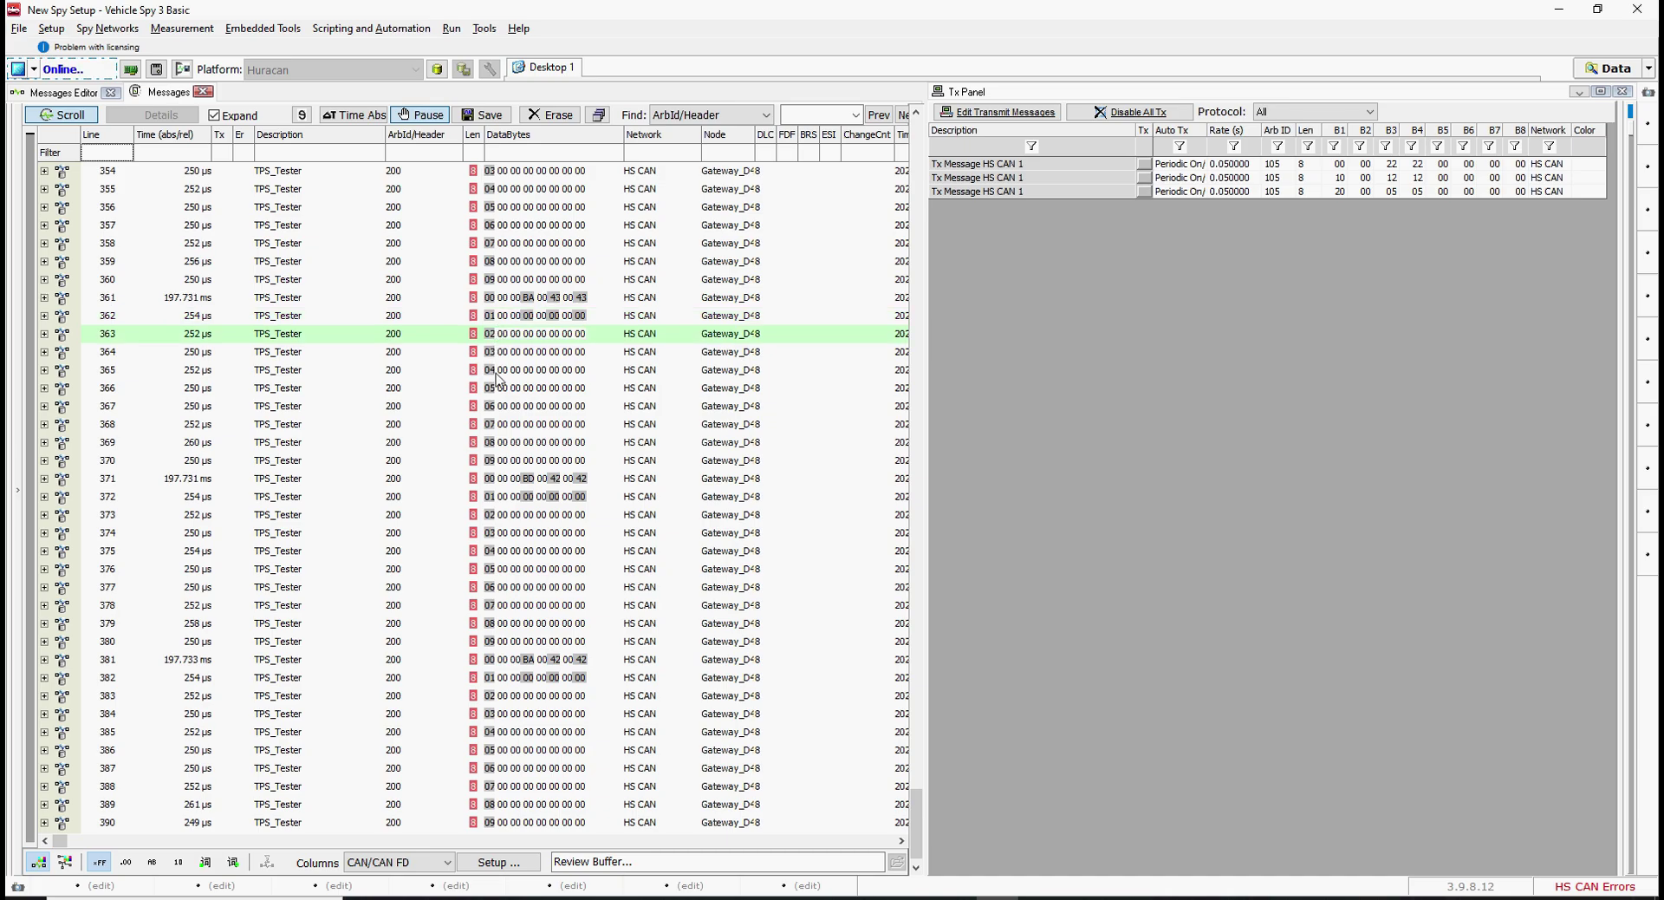
click(493, 356)
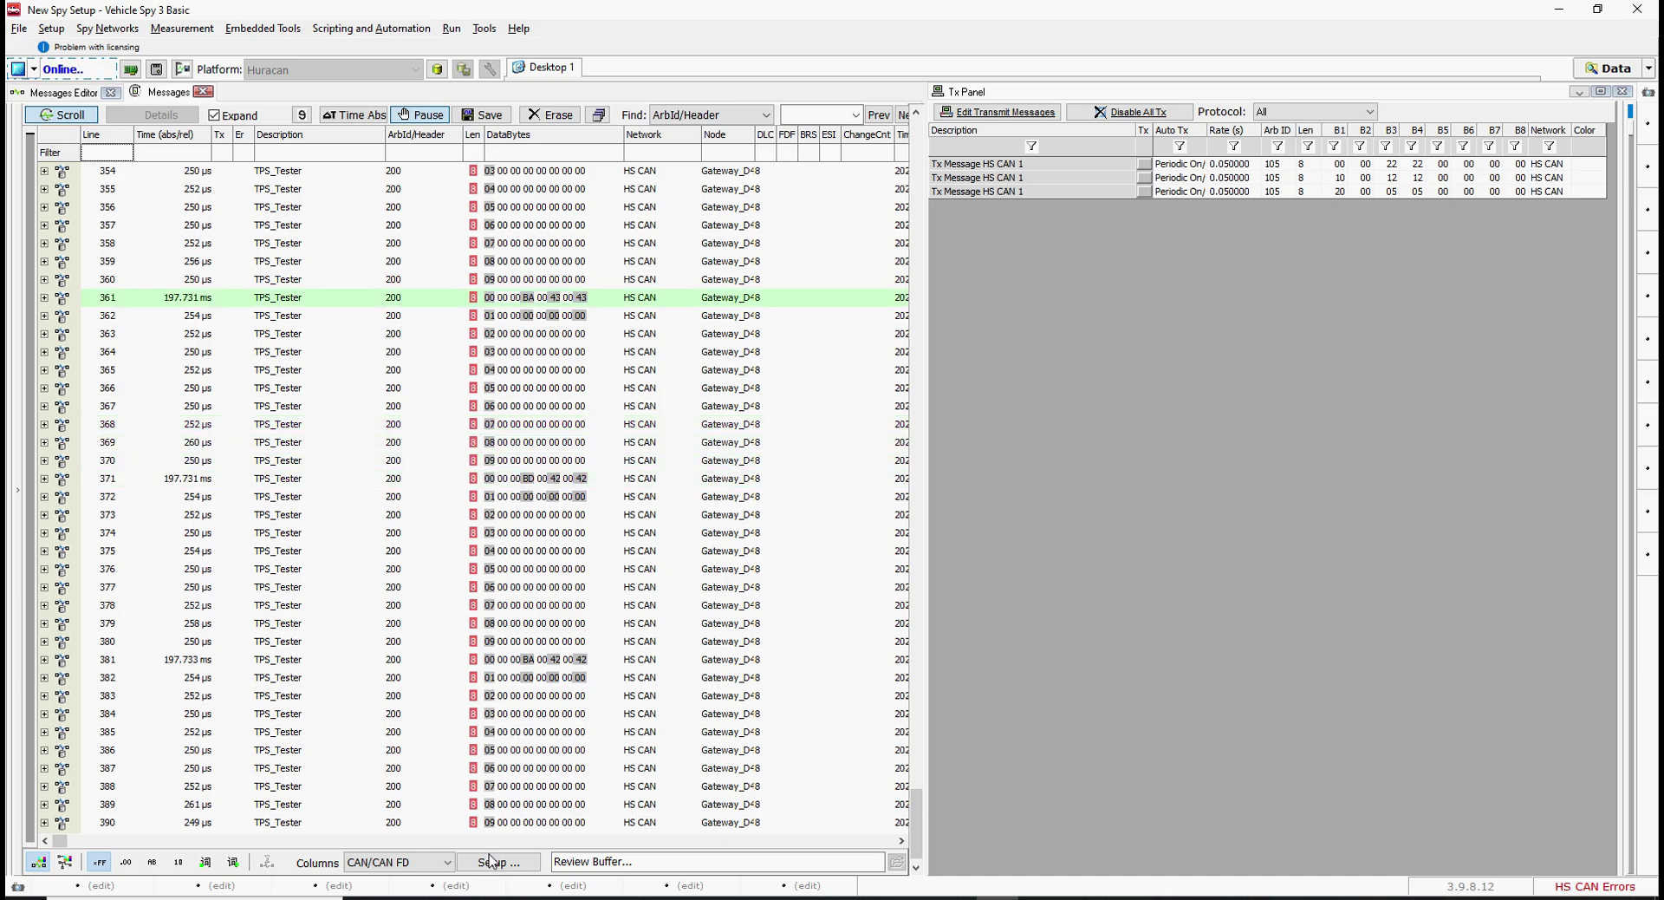
Switch to SCal and review the items in slots 2 to 4 of frame 1 in the generic Transmit Frame Content
click(449, 898)
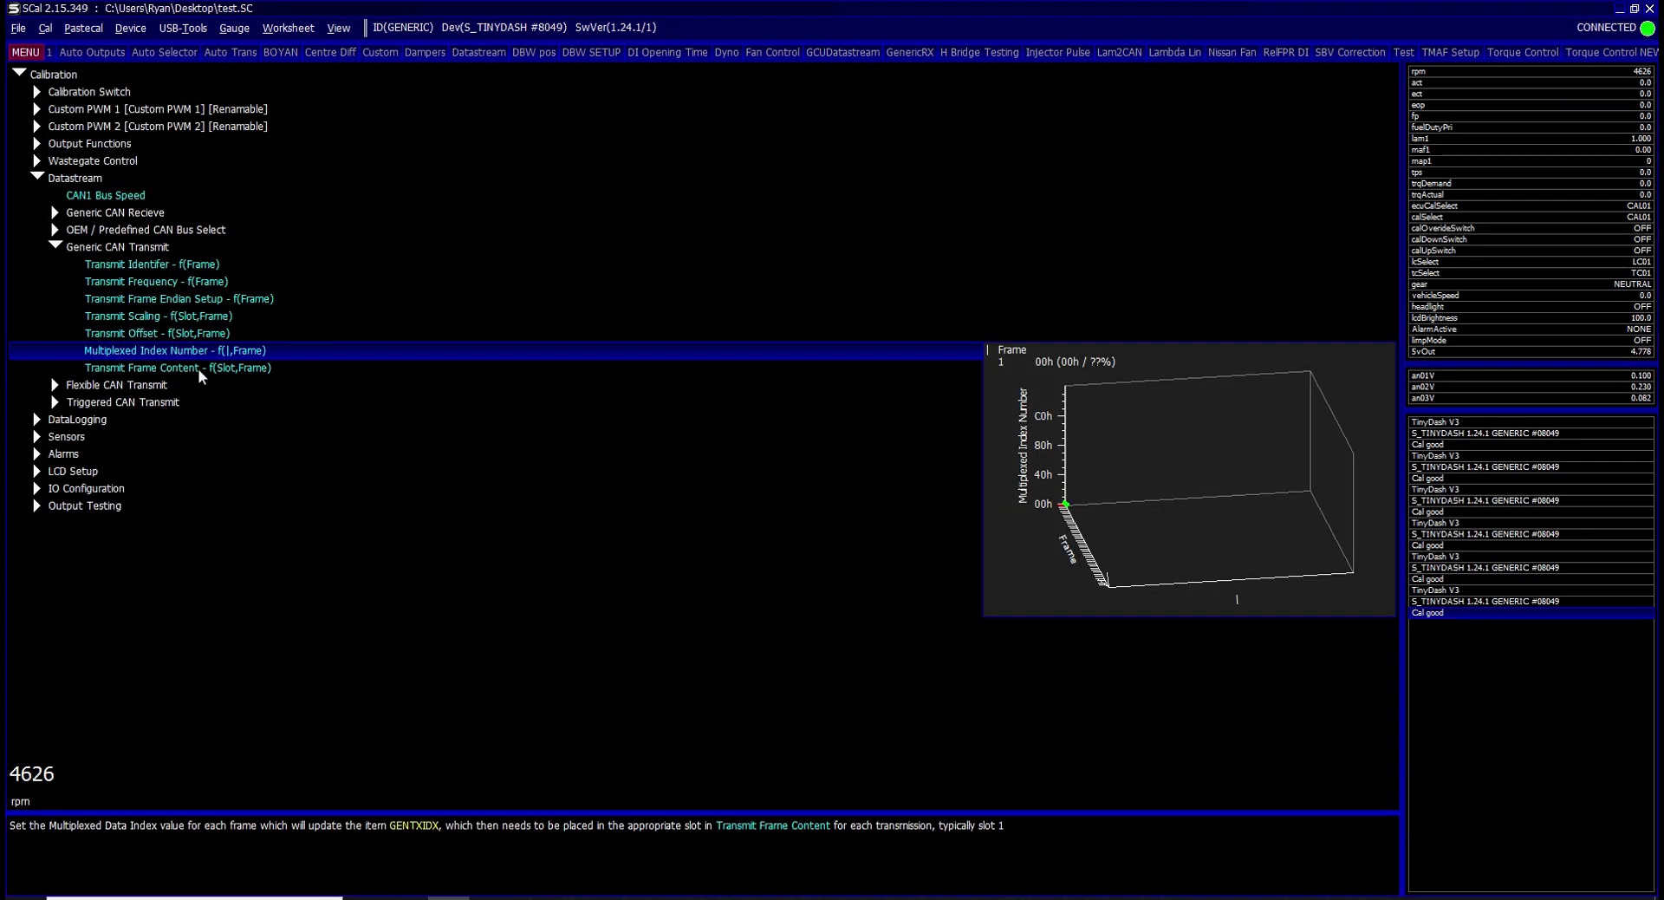
double_click(198, 367)
click(719, 132)
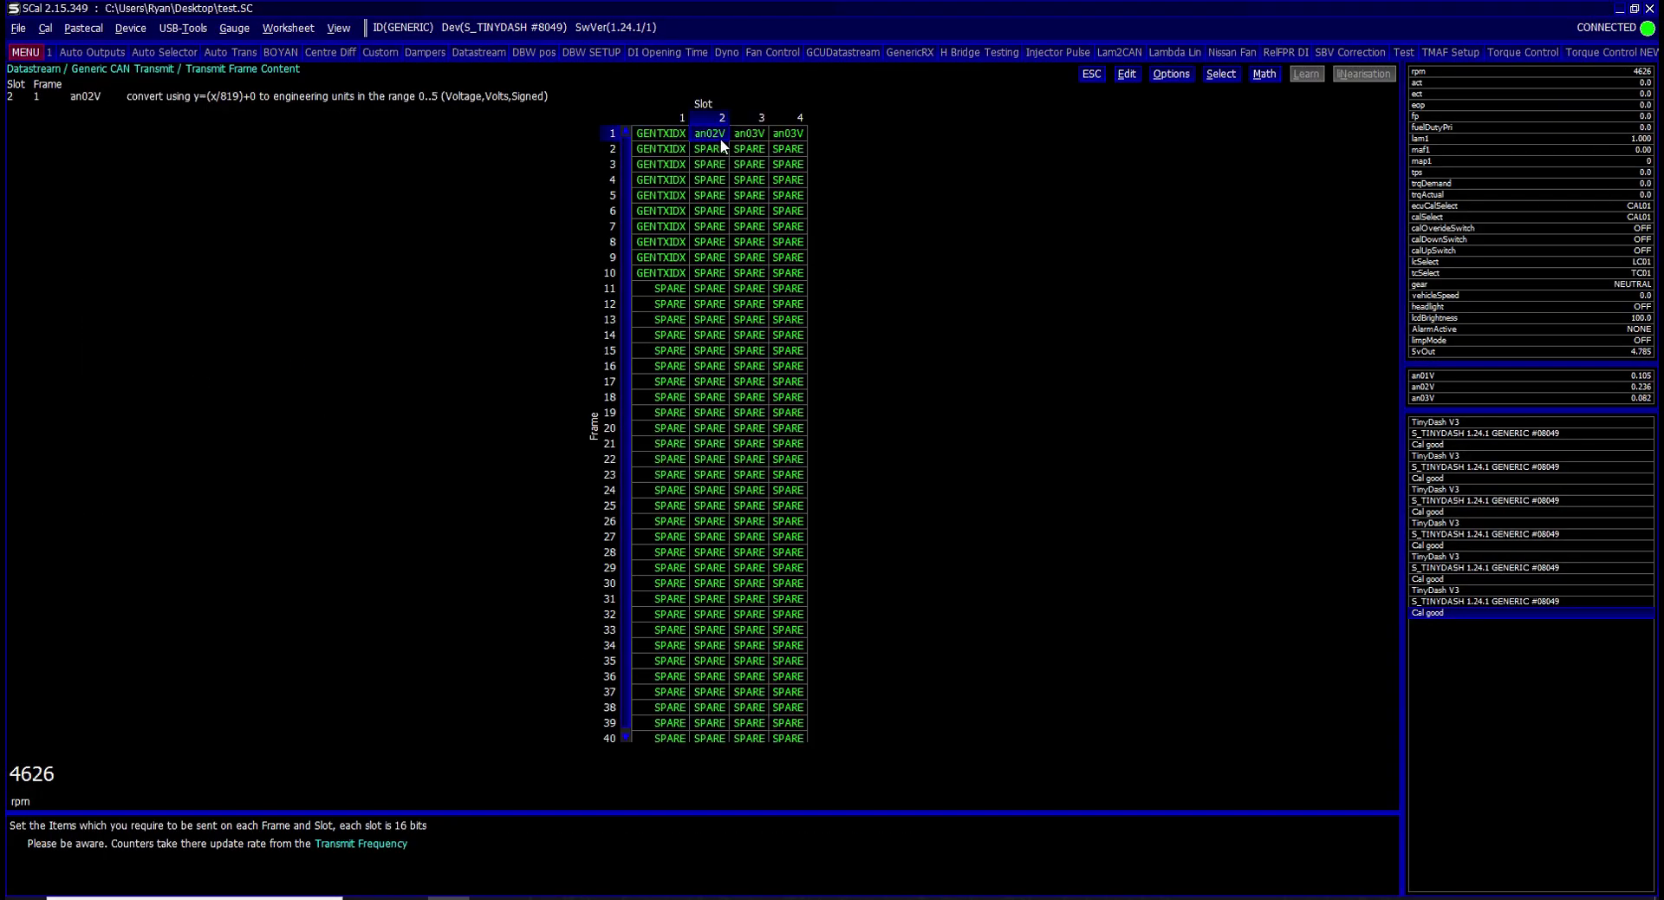
click(749, 134)
click(778, 135)
Compare the frame content with the messages in Vehicle Spy 3, review the slot 2 entries in SCal and return to the calibration tree
click(998, 898)
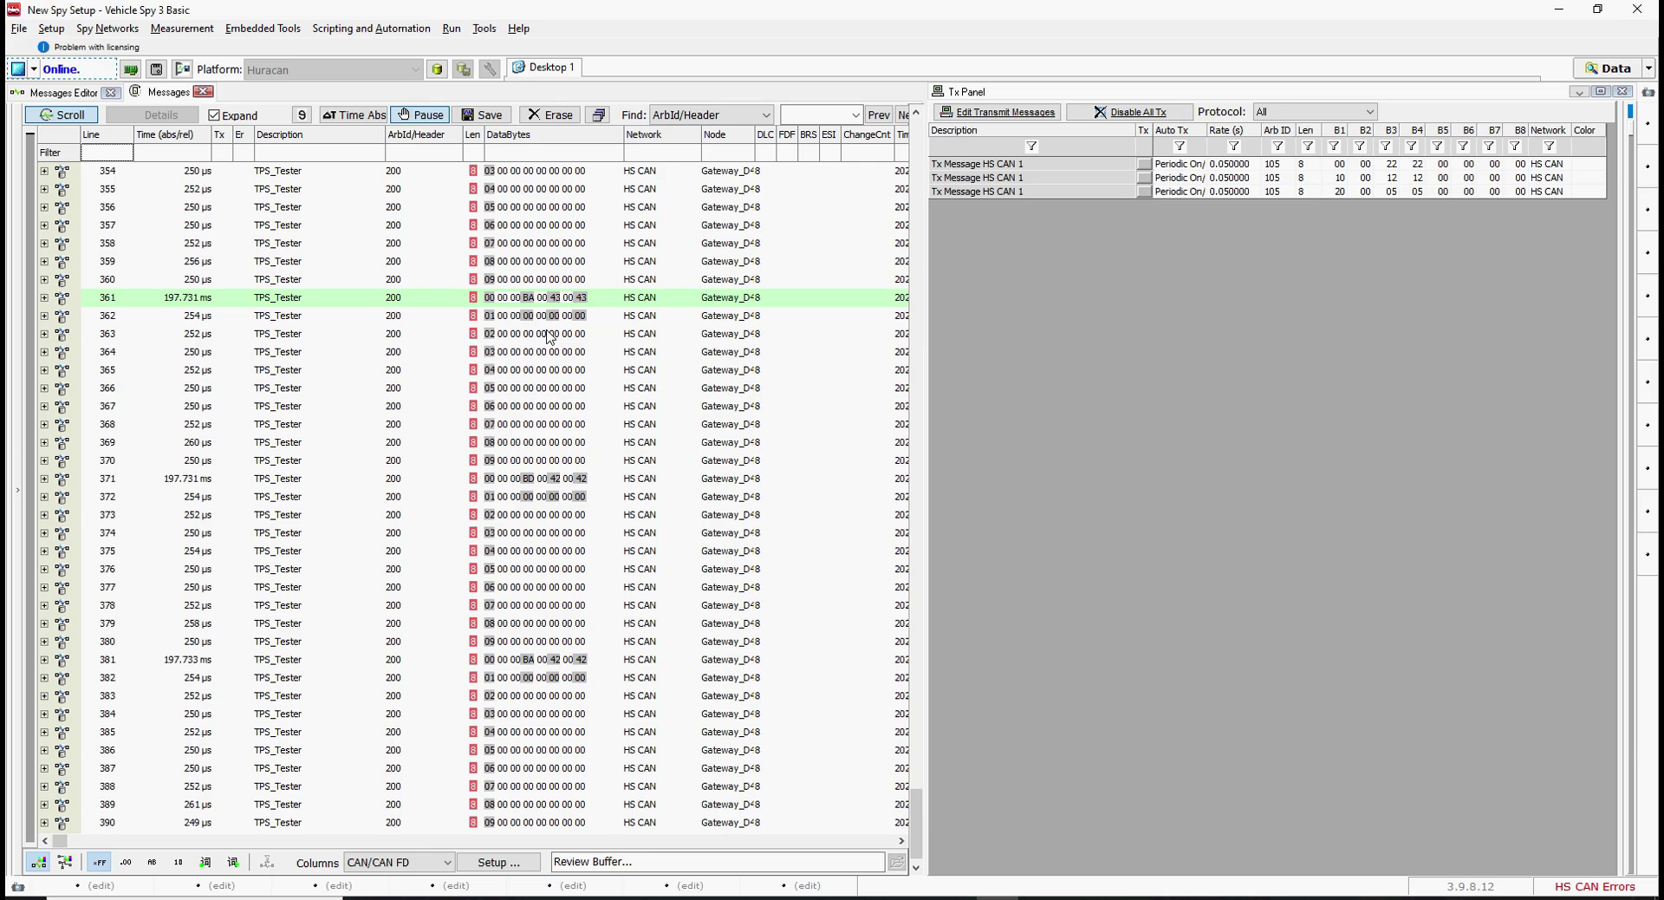
click(449, 897)
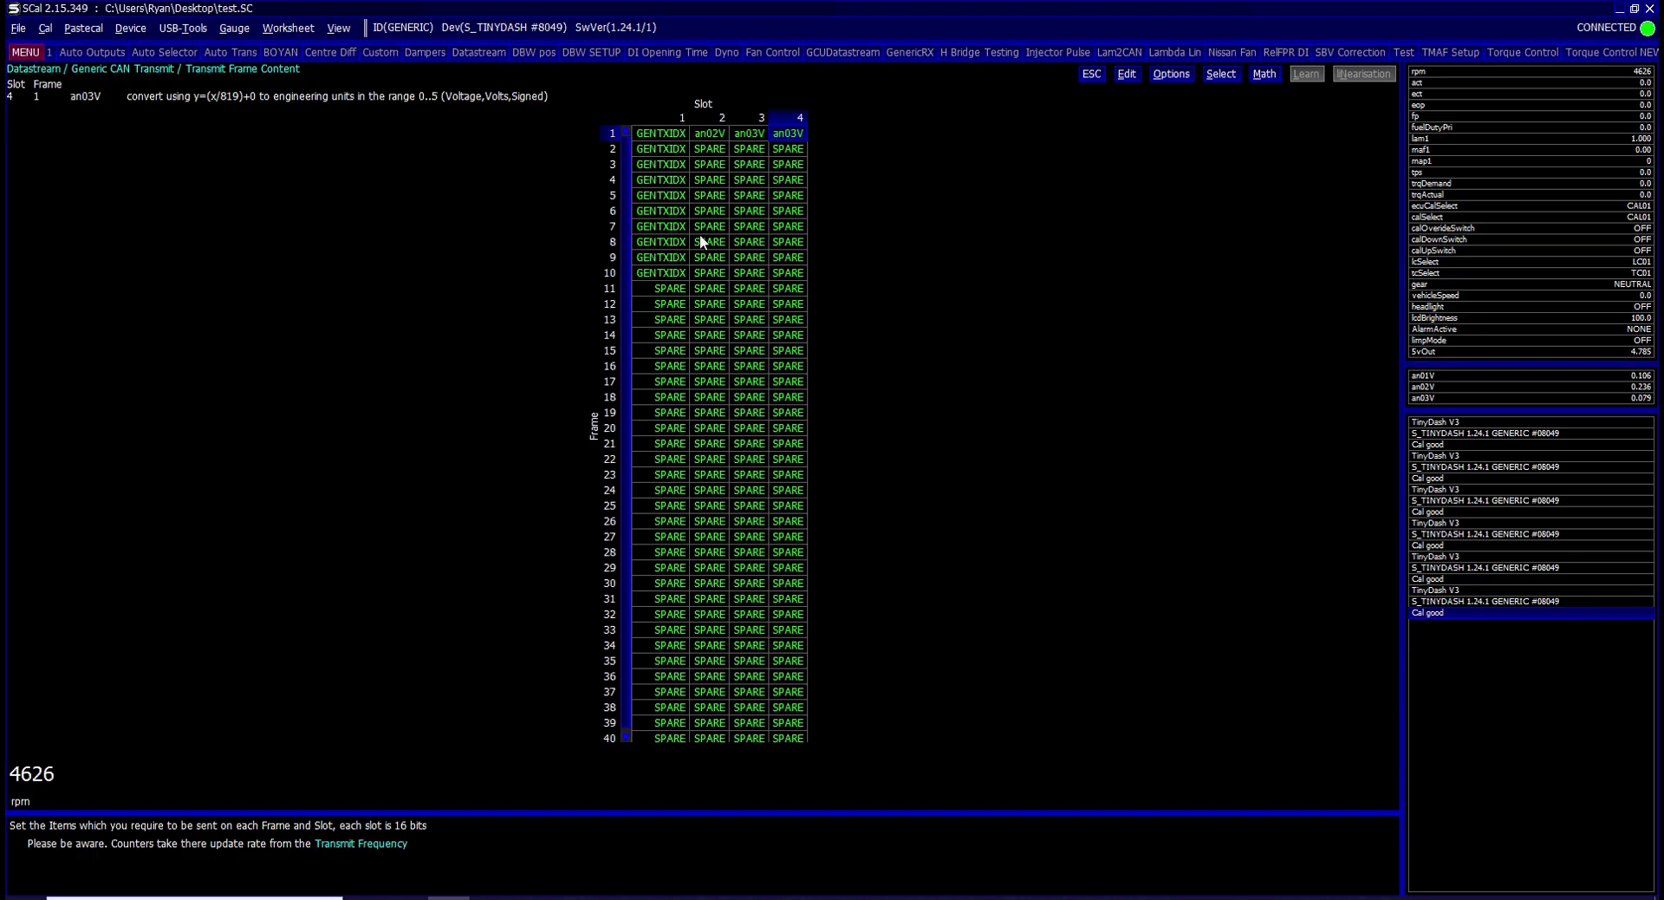
click(715, 286)
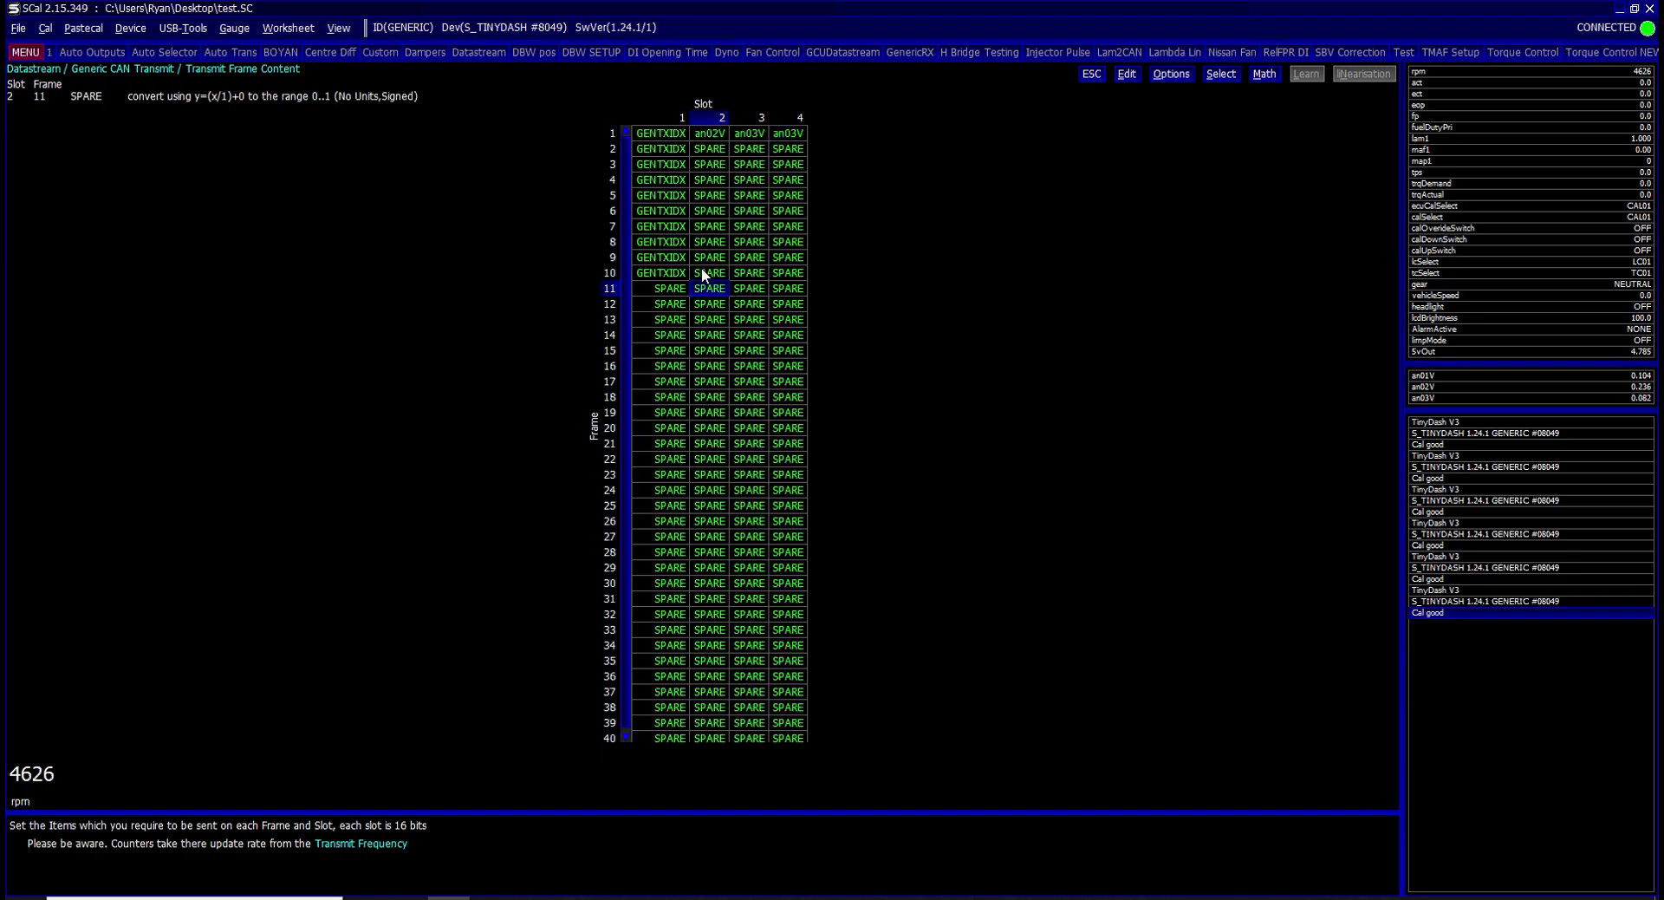
key(Up)
key(Up)
key(Up)
key(Up)
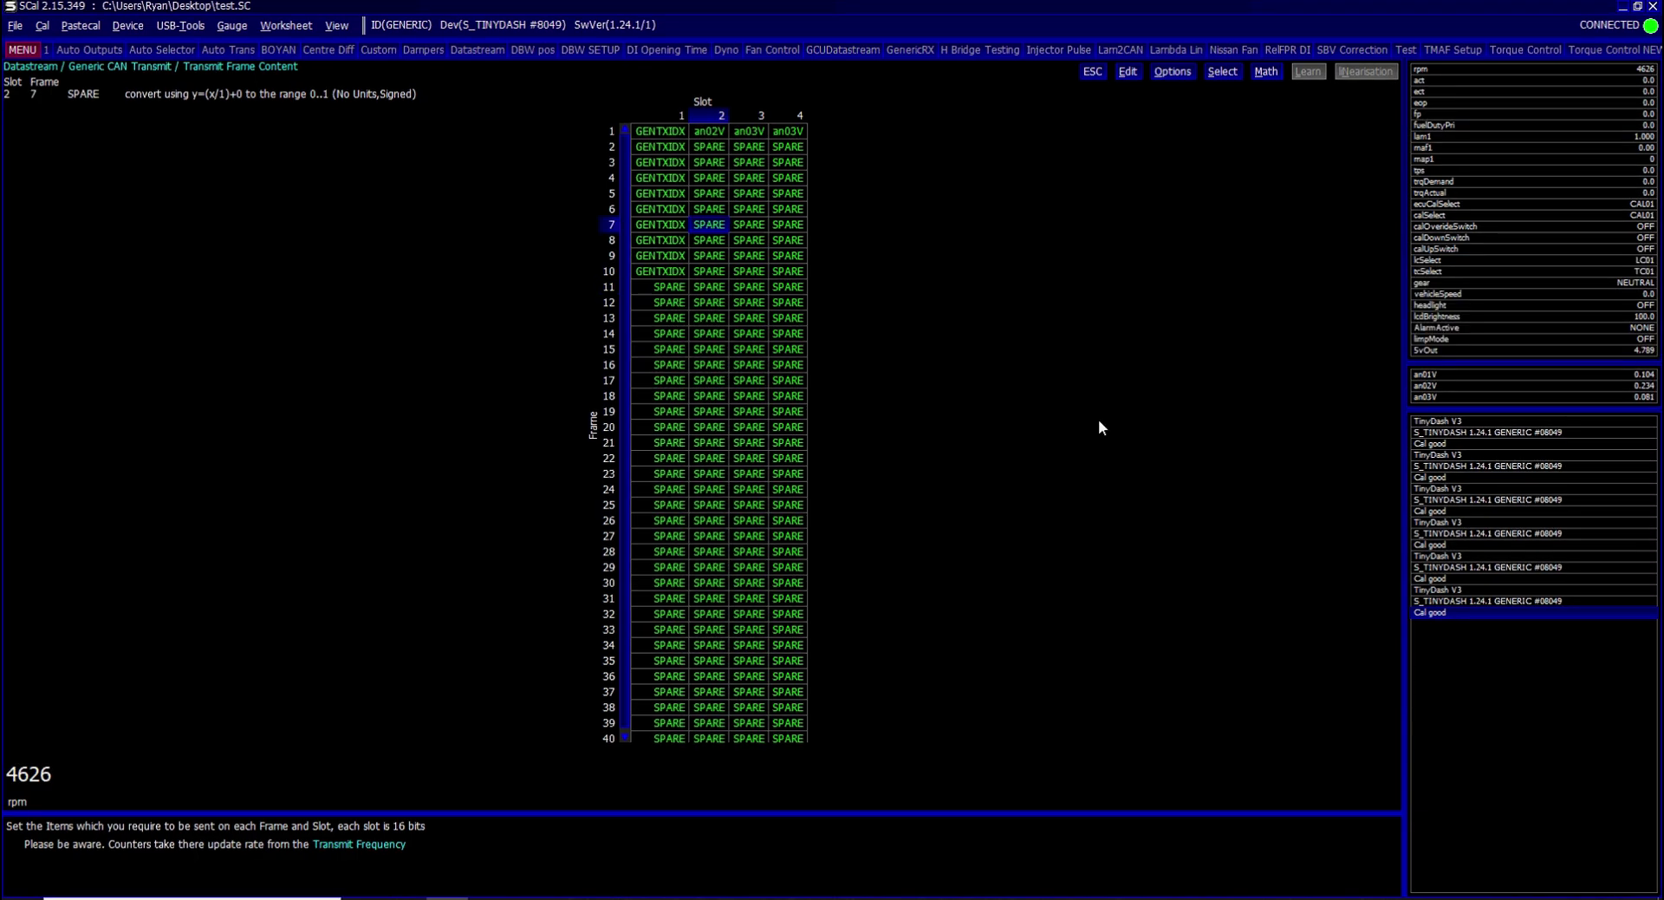
key(Escape)
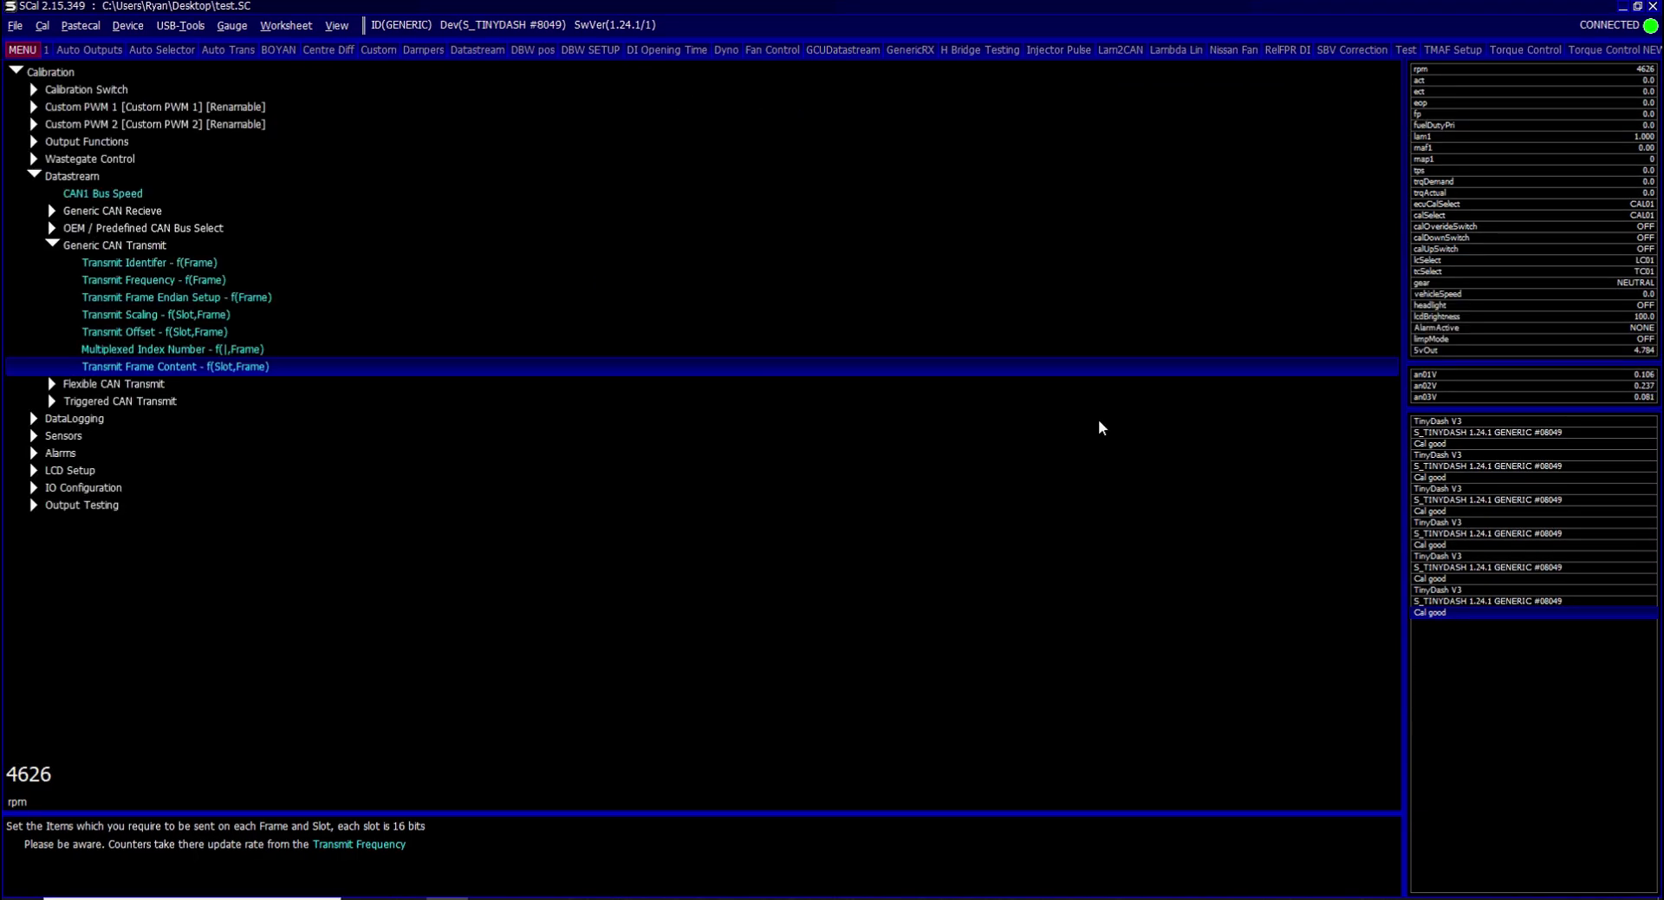
Expand Triggered CAN Transmit and review the Transmit Frame identifiers of its frames
key(Down)
key(Down)
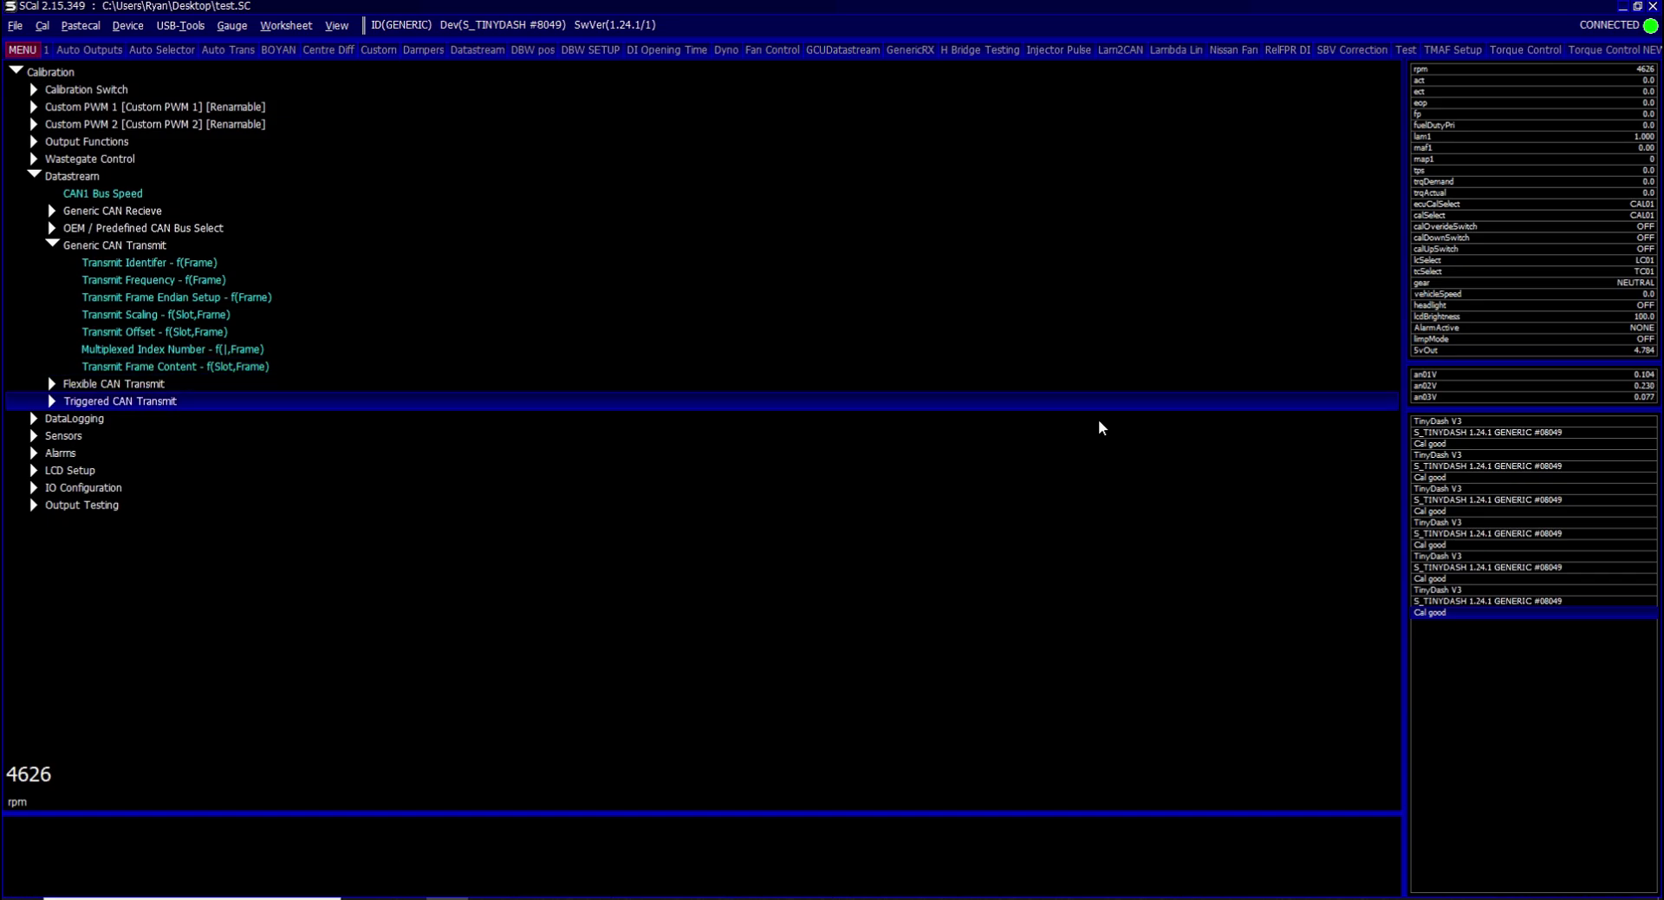
key(Right)
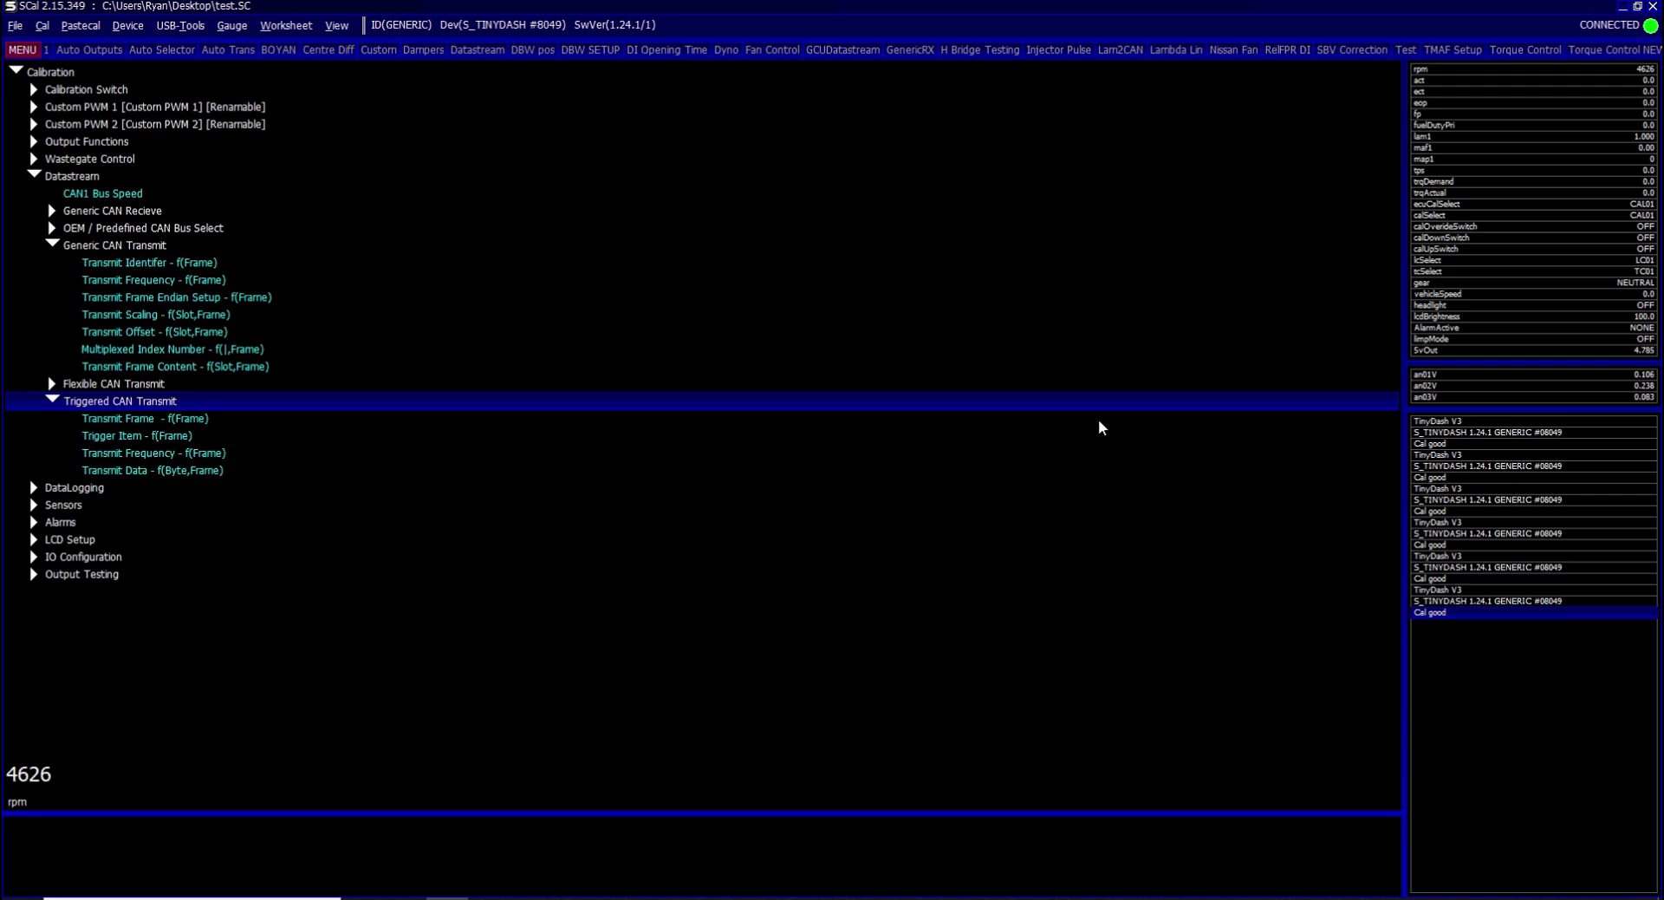
key(Down)
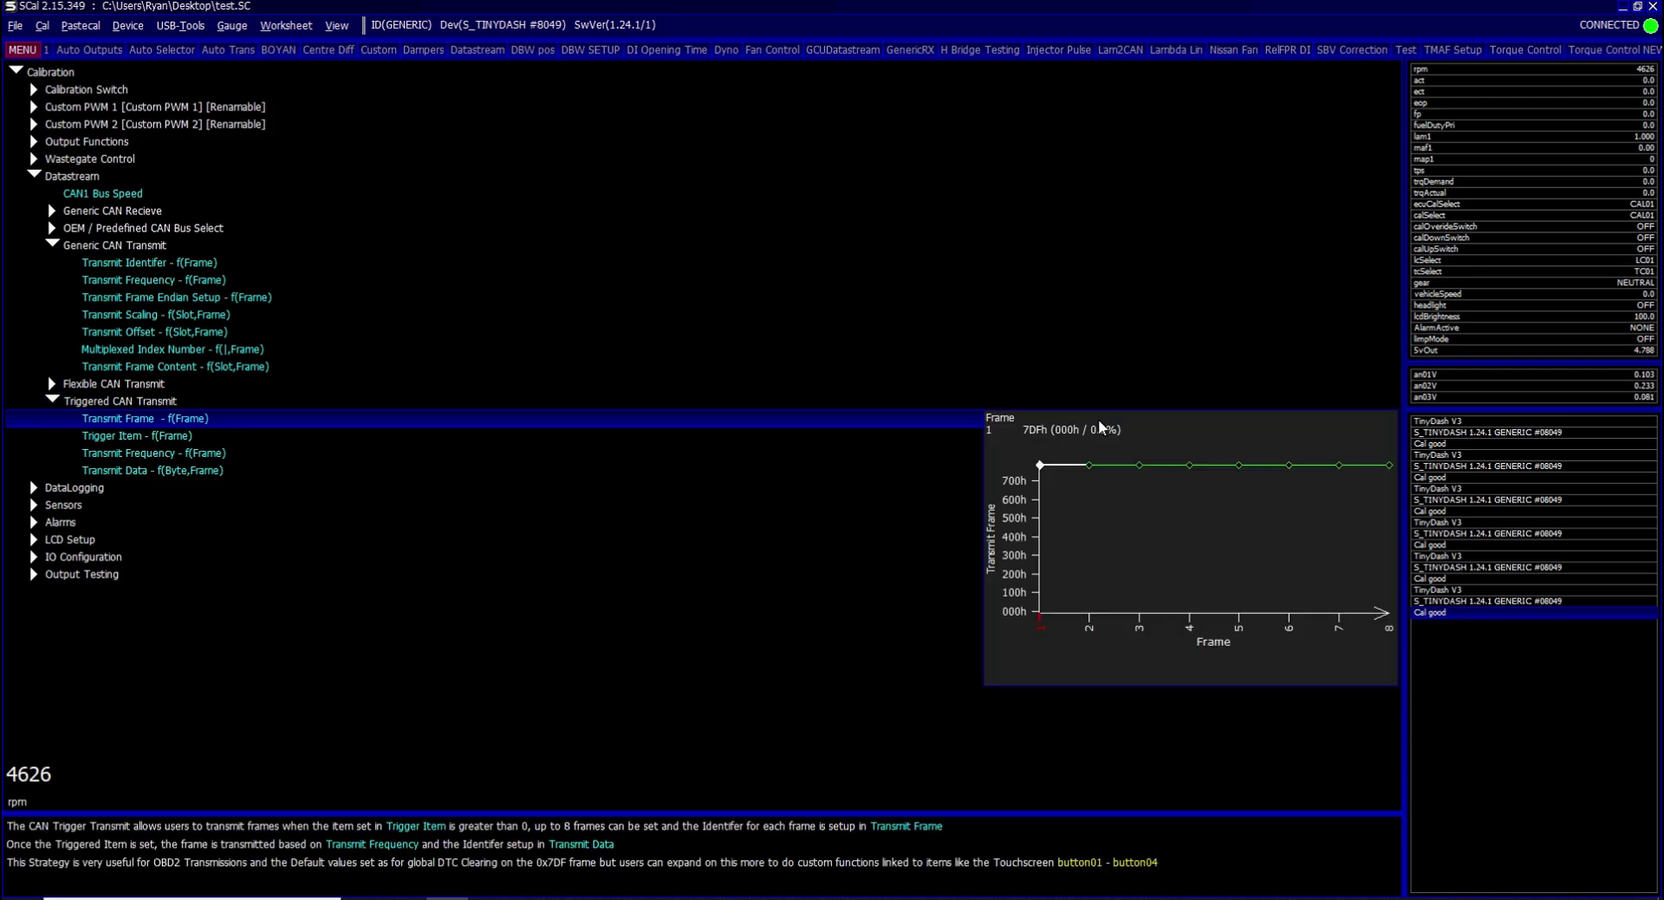
key(Return)
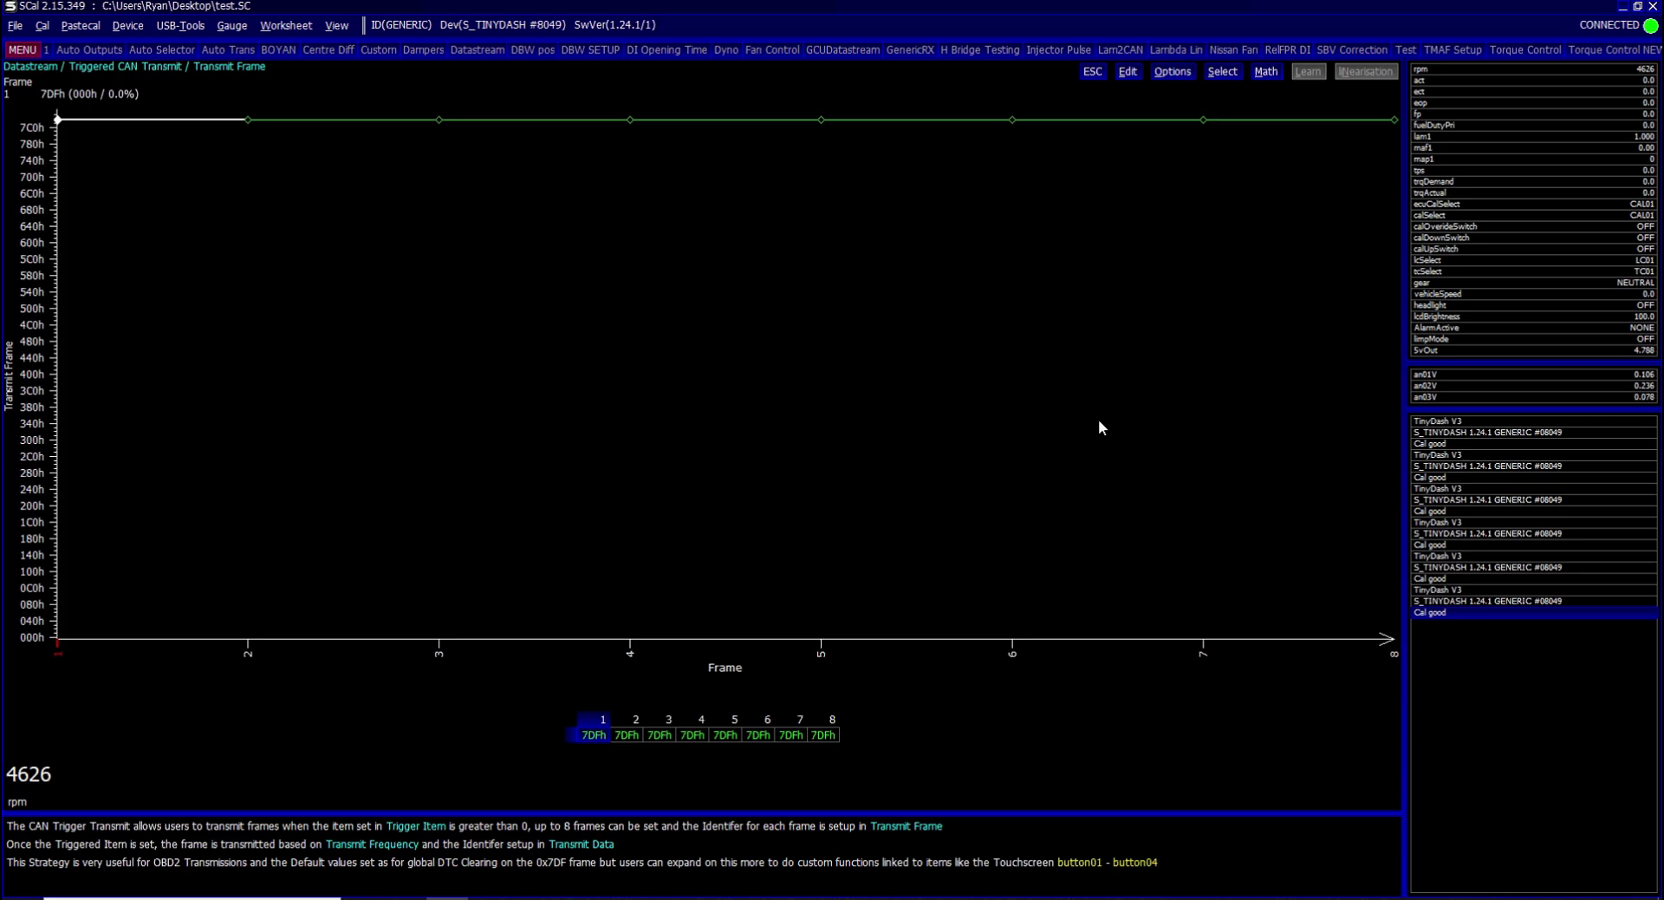
key(Escape)
Review bytes 0 and 1 of frame 1 in the triggered Transmit Data map and close it
key(Down)
key(Down)
key(Down)
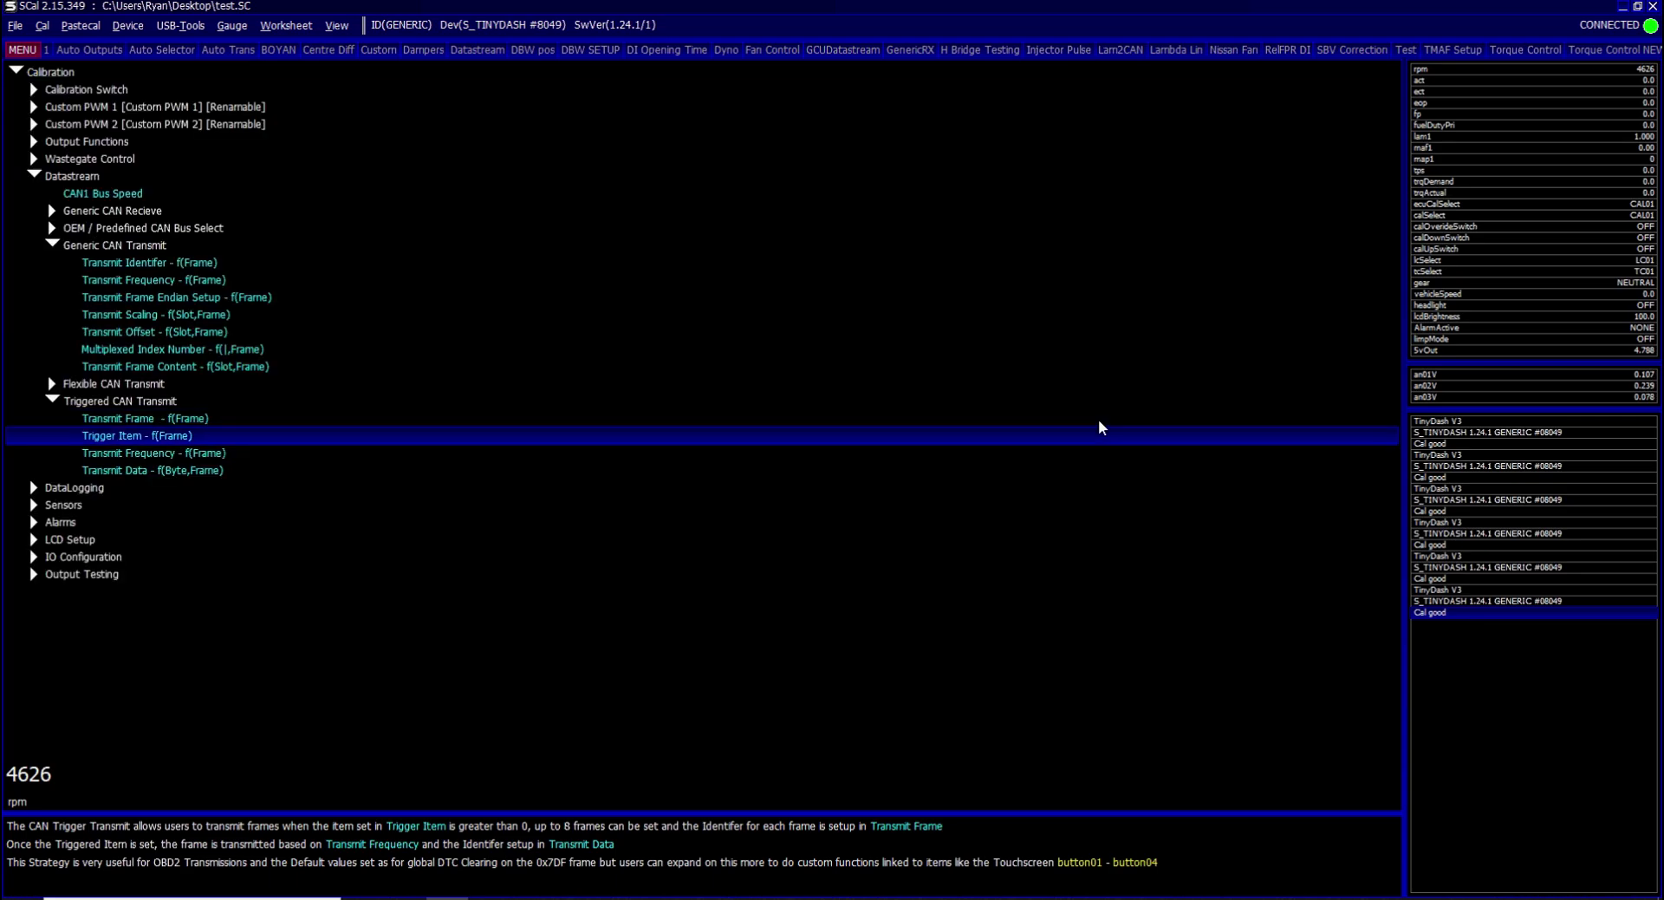
key(Return)
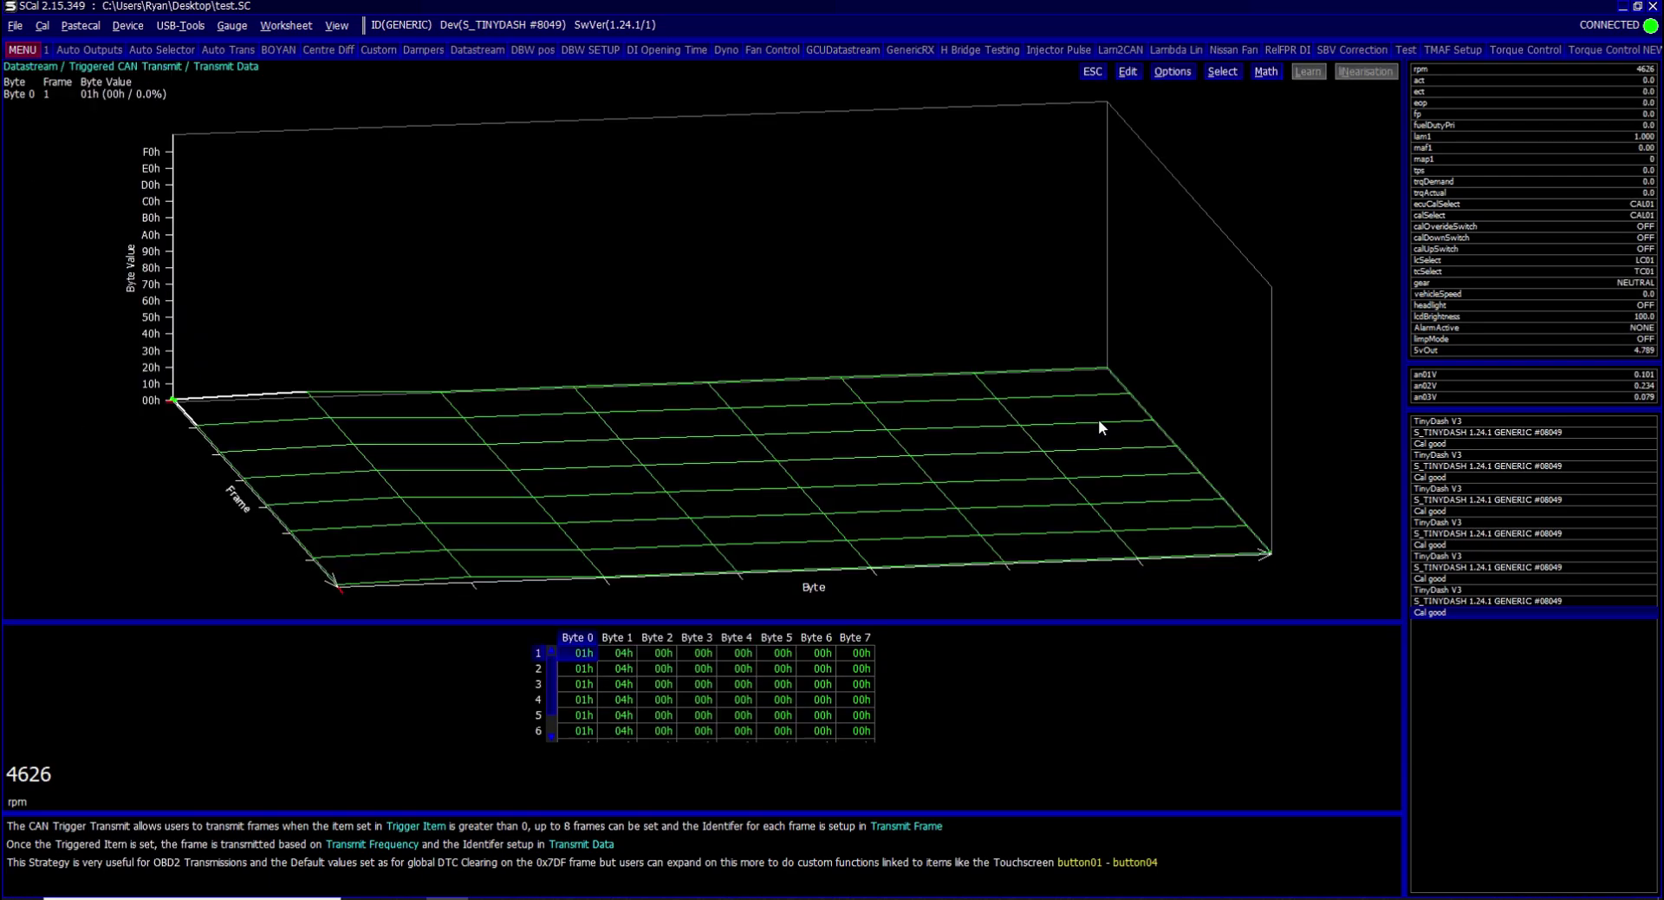
key(Right)
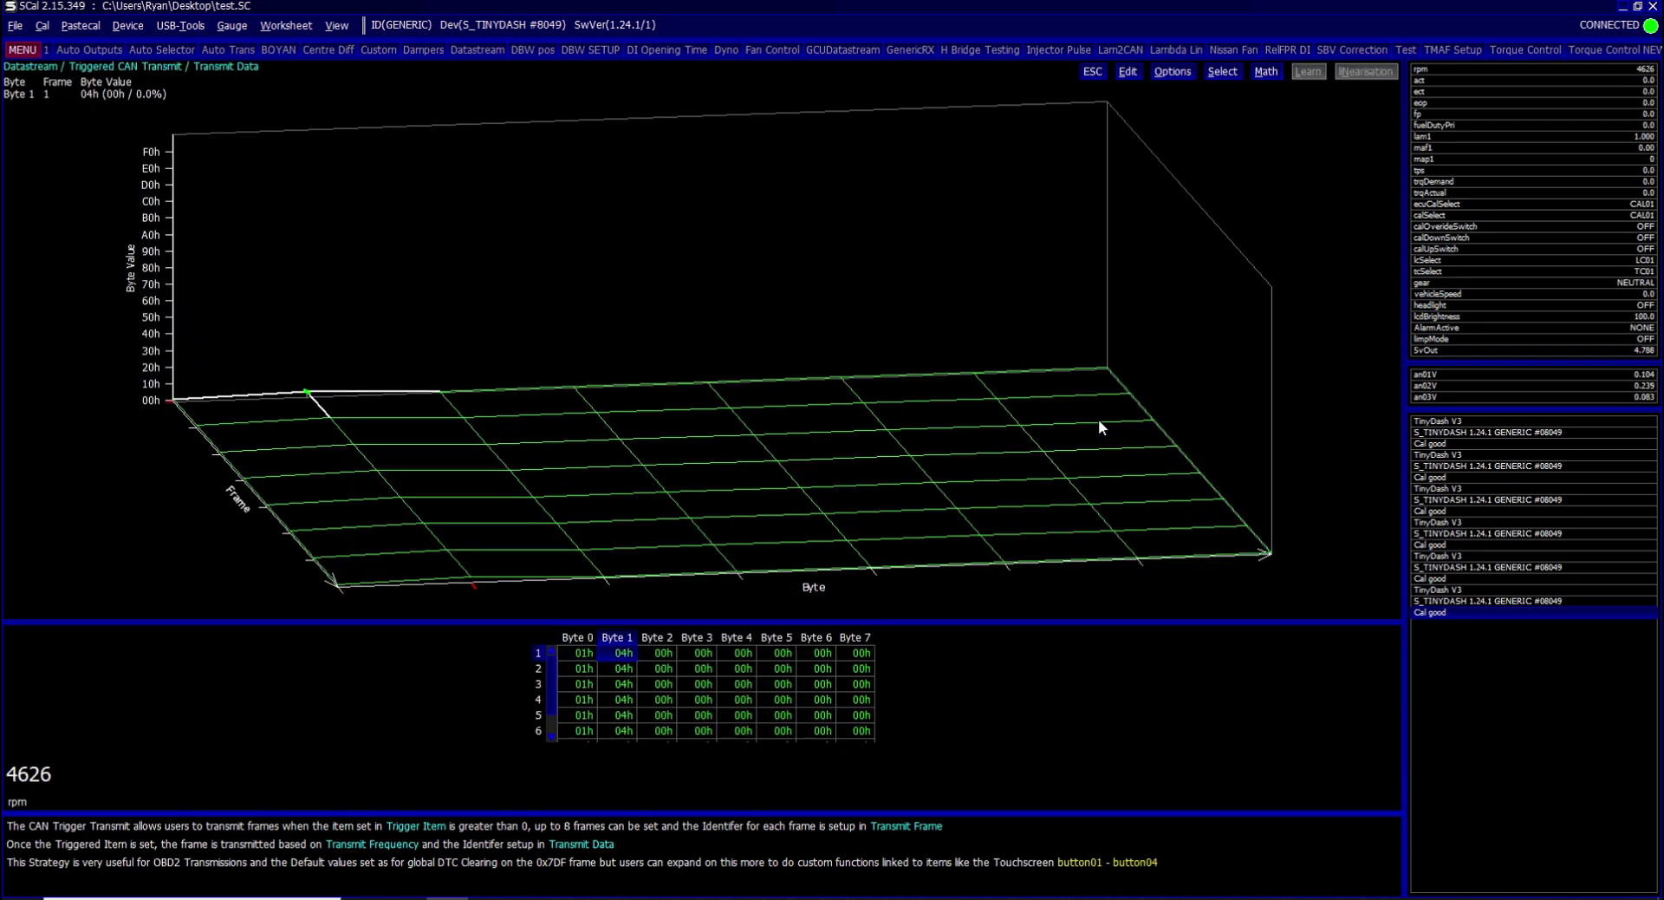
key(Escape)
Review the Trigger Item and Transmit Frequency maps of Triggered CAN Transmit
key(Up)
key(Up)
key(Return)
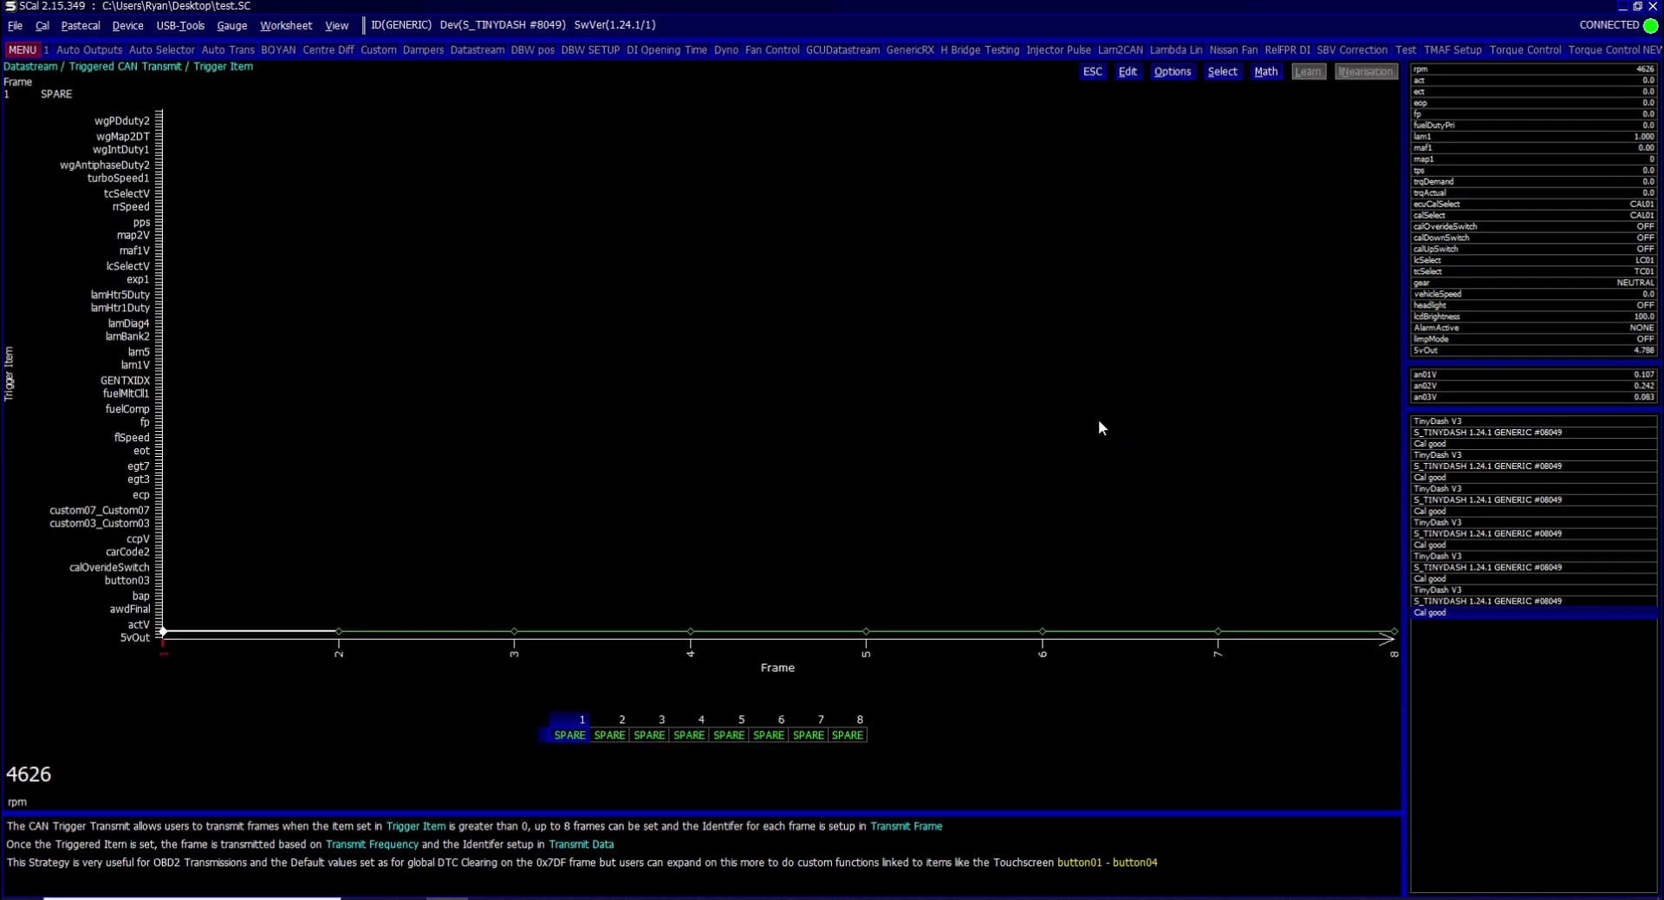
key(Escape)
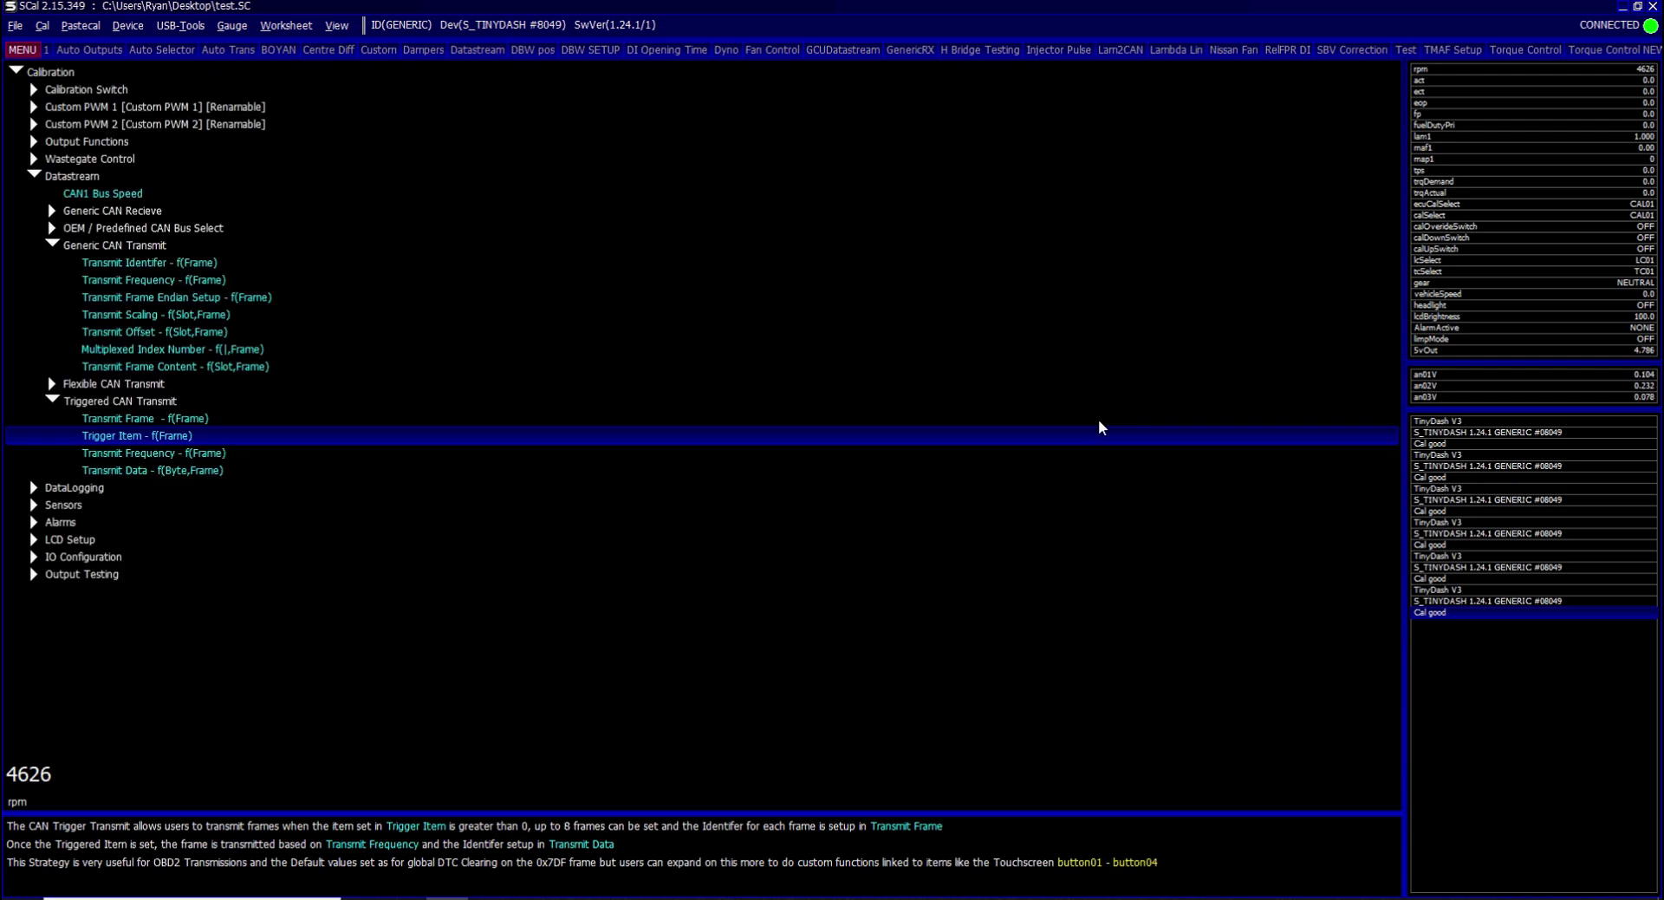
key(Down)
key(Return)
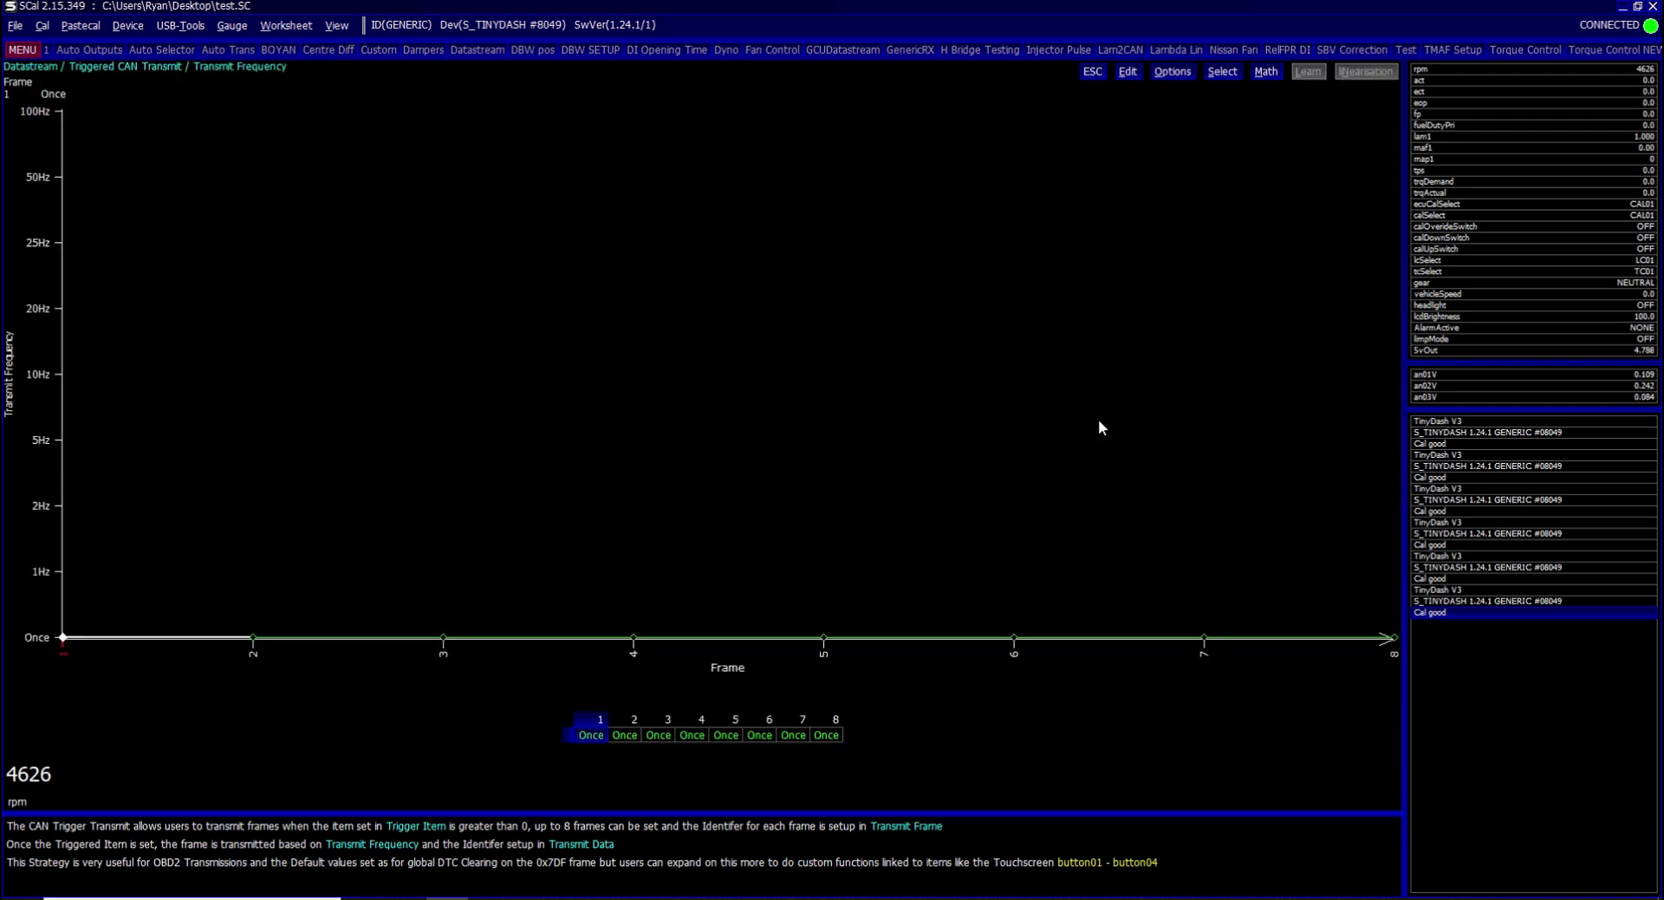
key(Escape)
Highlight the bytes of frame 1 in the triggered Transmit Data map, starting from byte 0, and close the map
key(Down)
key(Return)
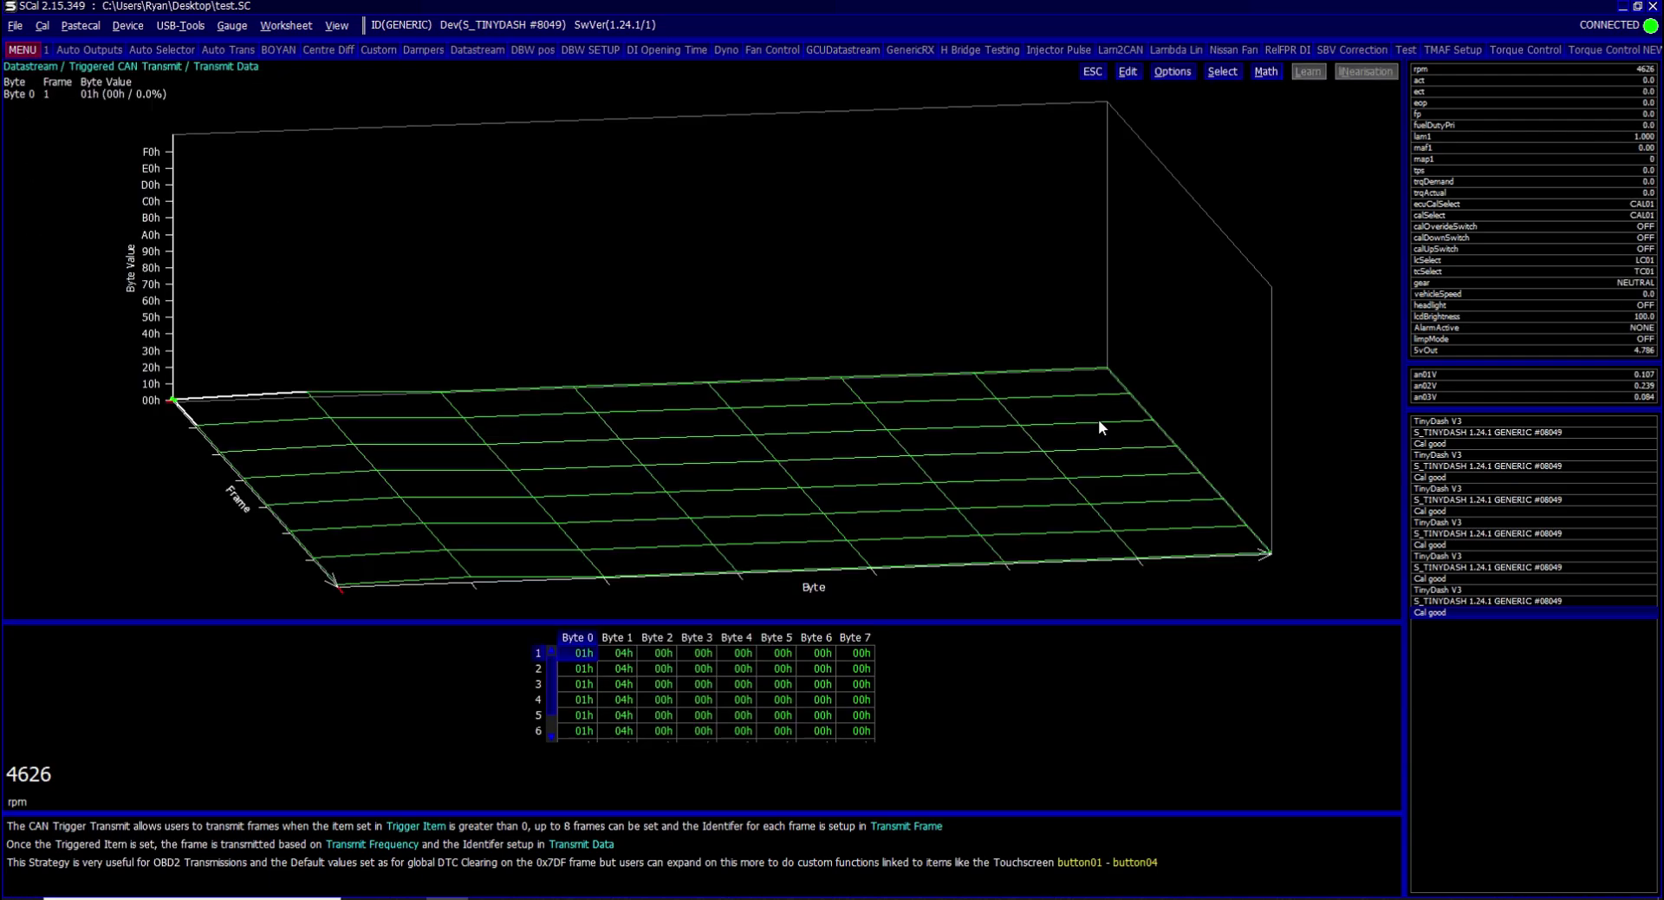
key(shift+Right)
key(shift+Right)
key(shift+Right)
key(shift+Right)
key(shift+Right)
key(shift+Right)
key(shift+Right)
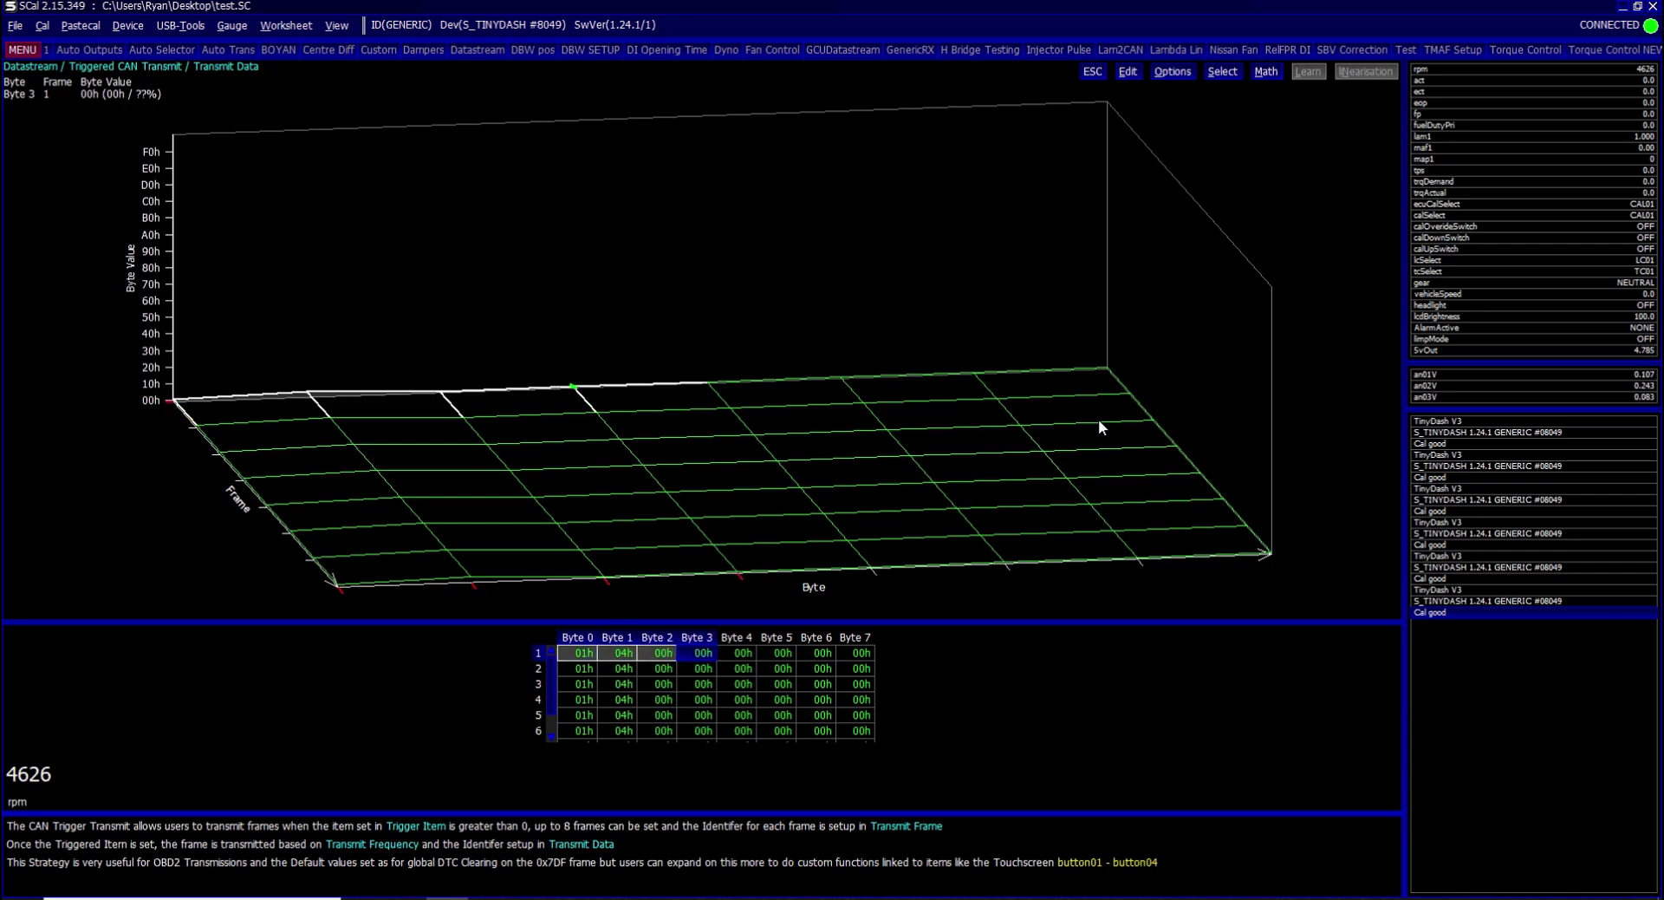
key(Escape)
Check the triggered Transmit Frame map again and return to the calibration tree
key(Up)
key(Up)
key(Up)
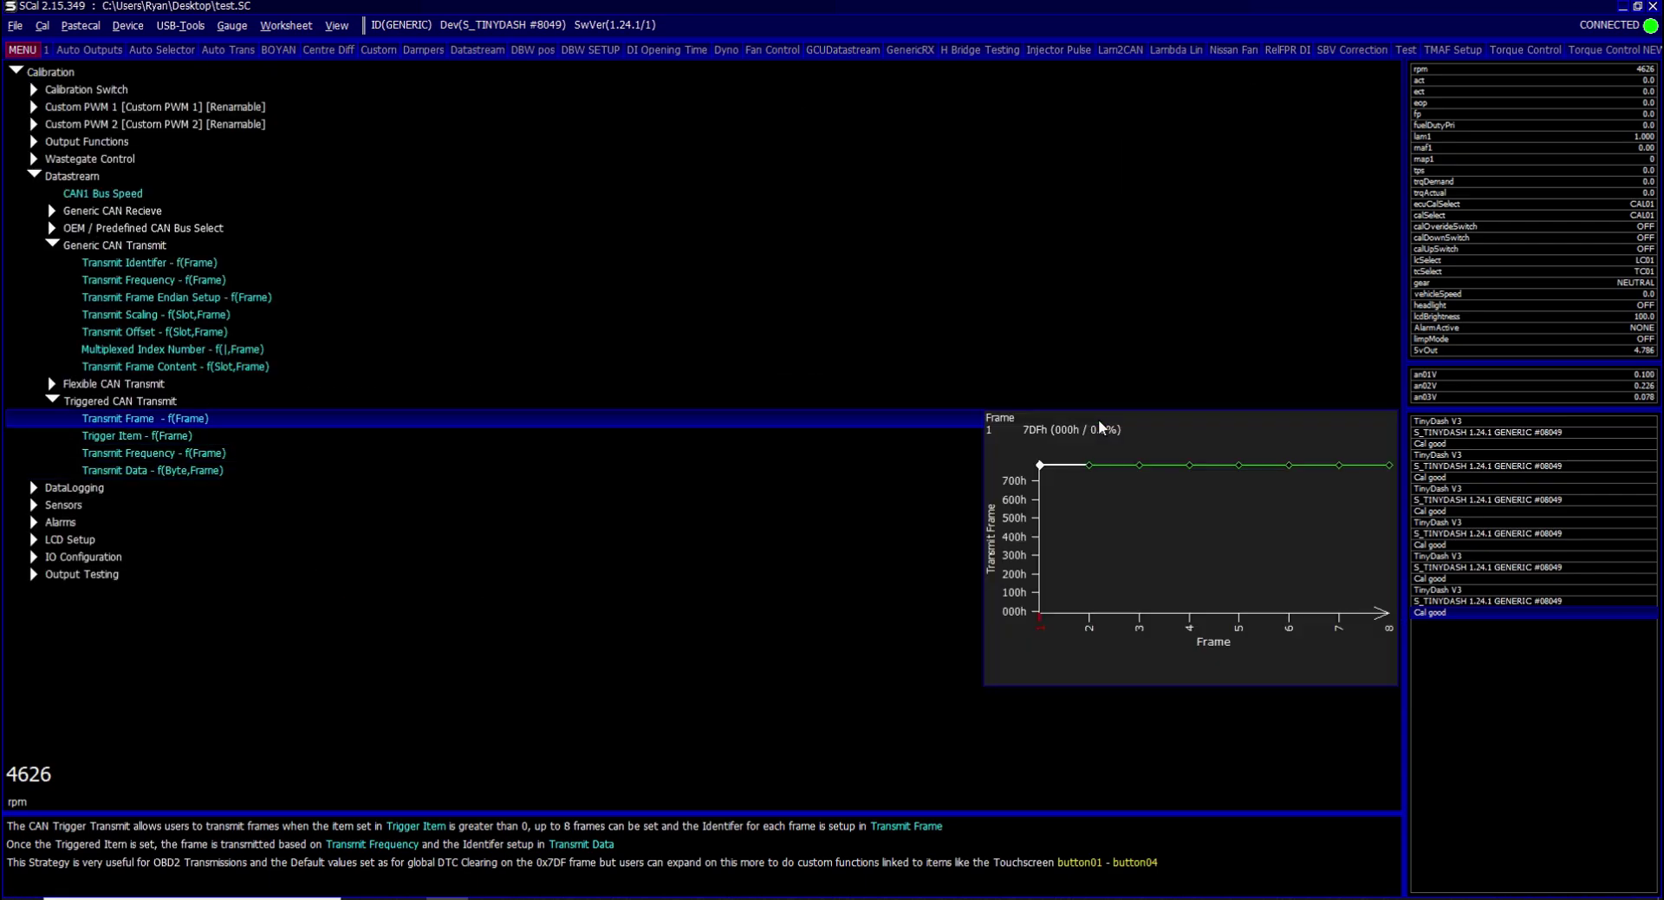
key(Return)
key(Escape)
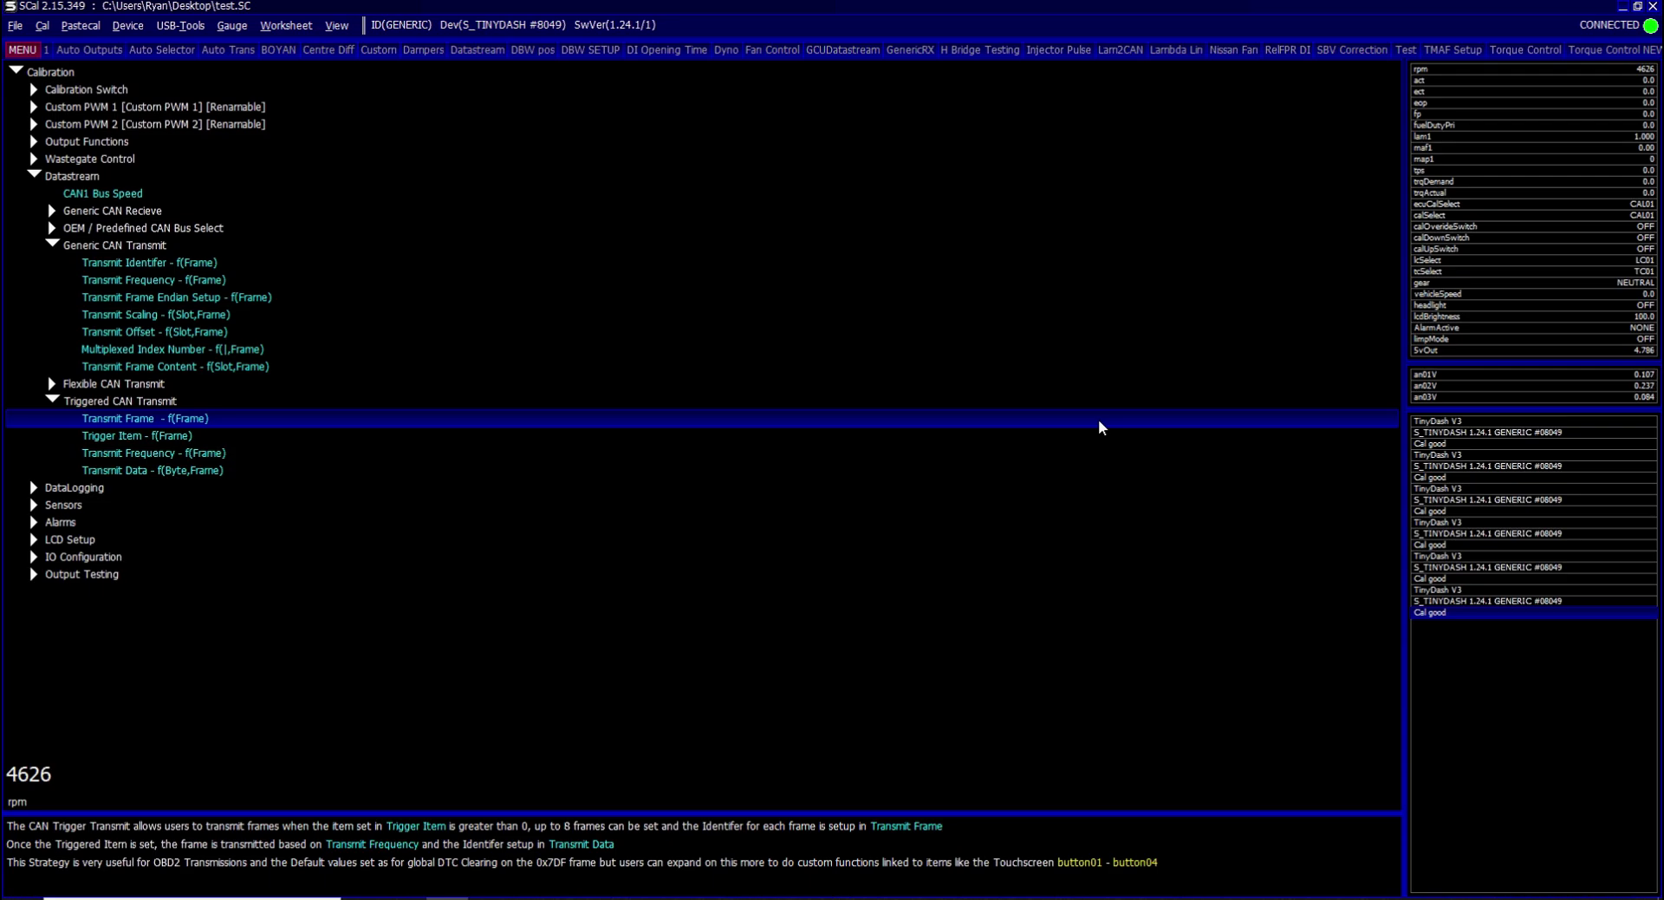
Check the triggered Transmit Data map again and return to the calibration tree
key(Down)
key(Down)
key(Down)
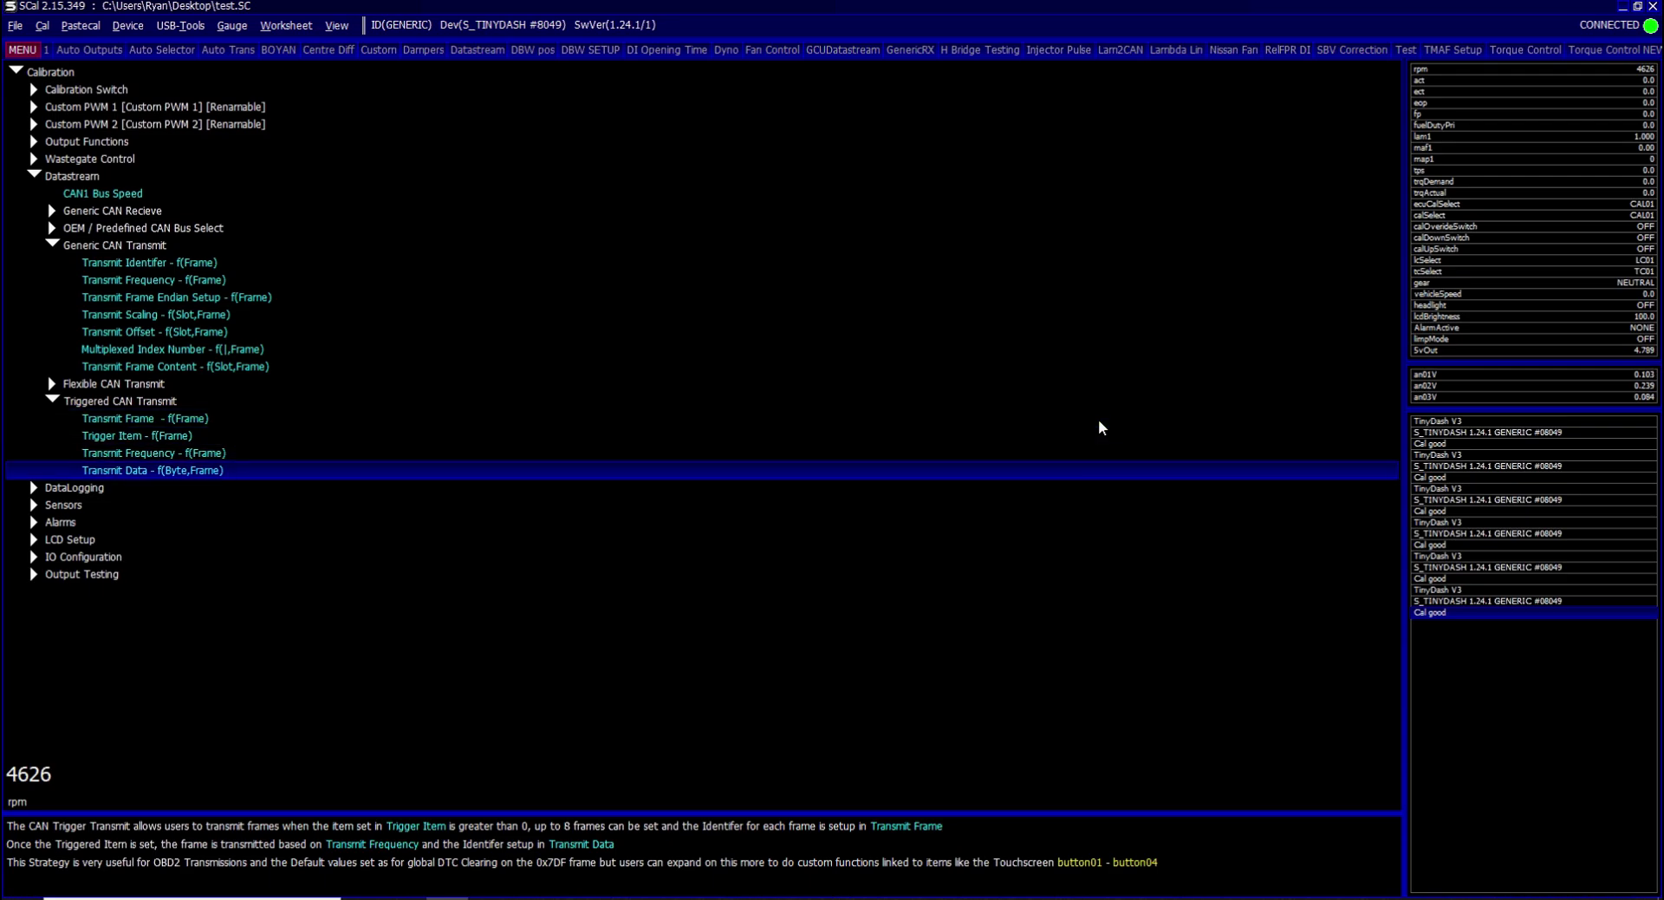
key(Return)
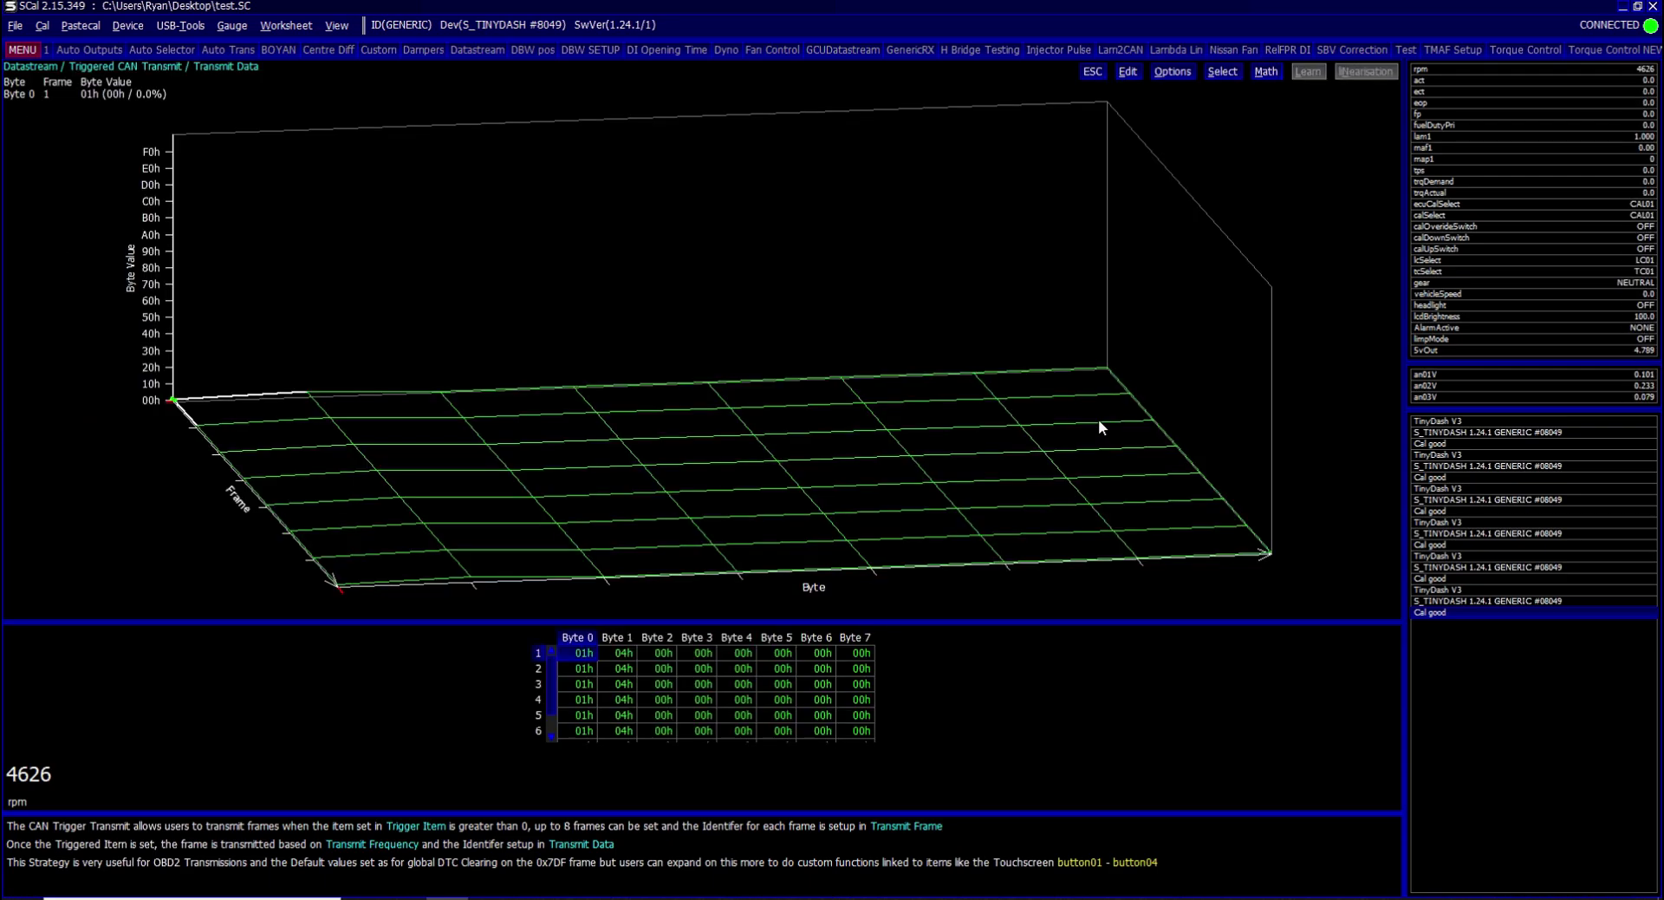
key(Escape)
Open the Trigger Item selection for frame 1, disconnecting from the device to allow offline editing
key(Up)
key(Up)
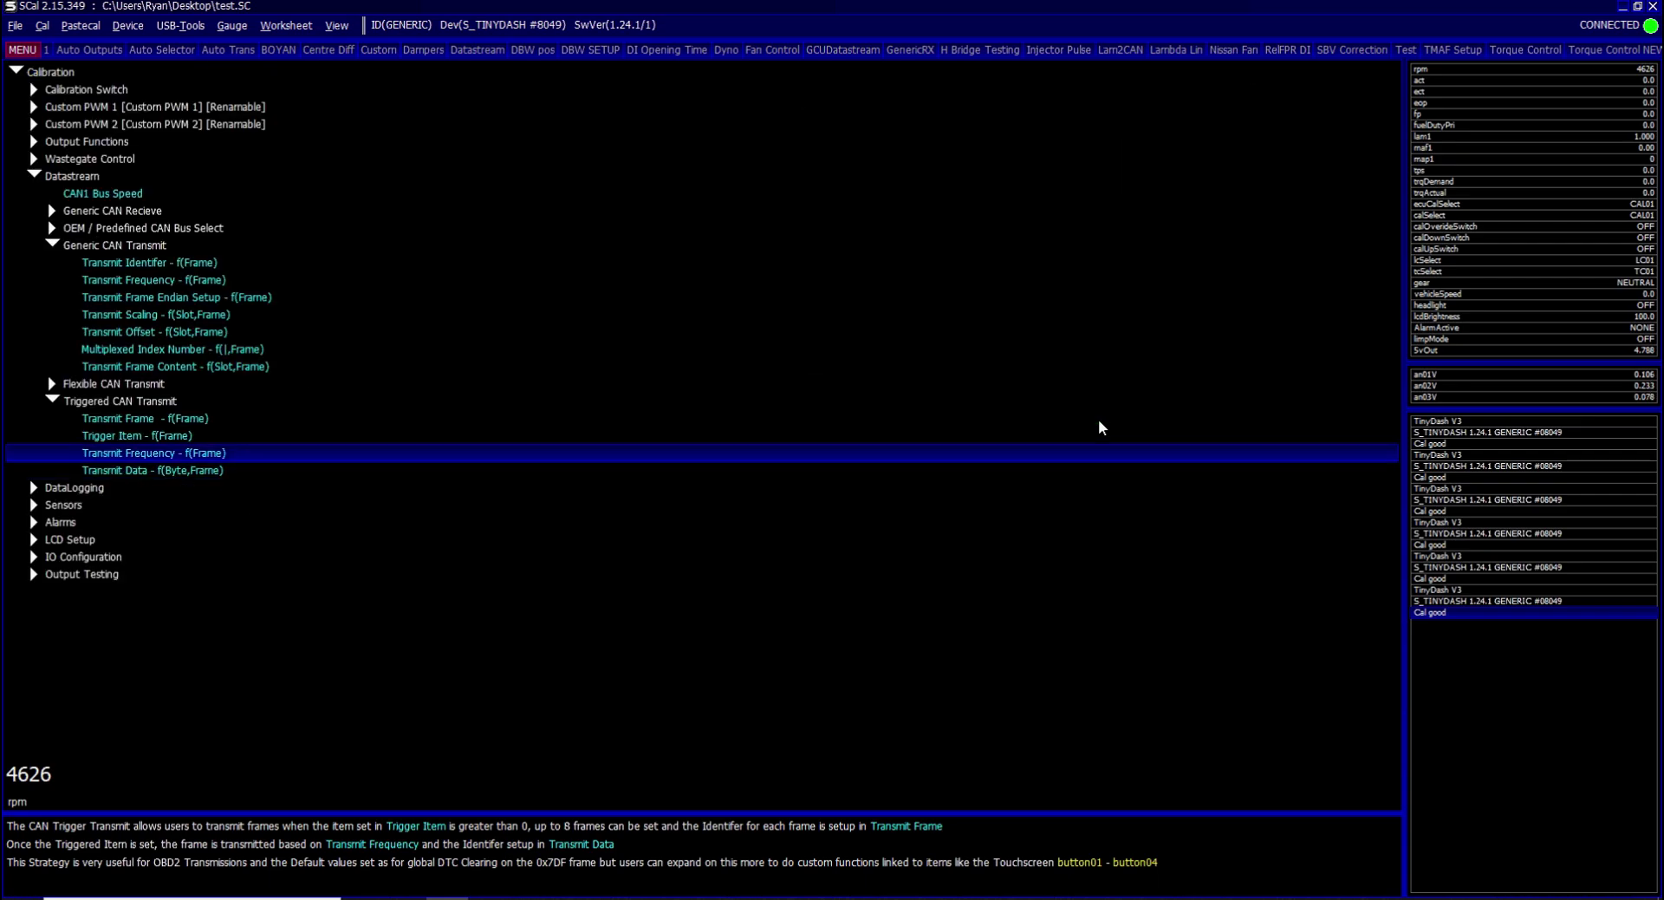
key(Return)
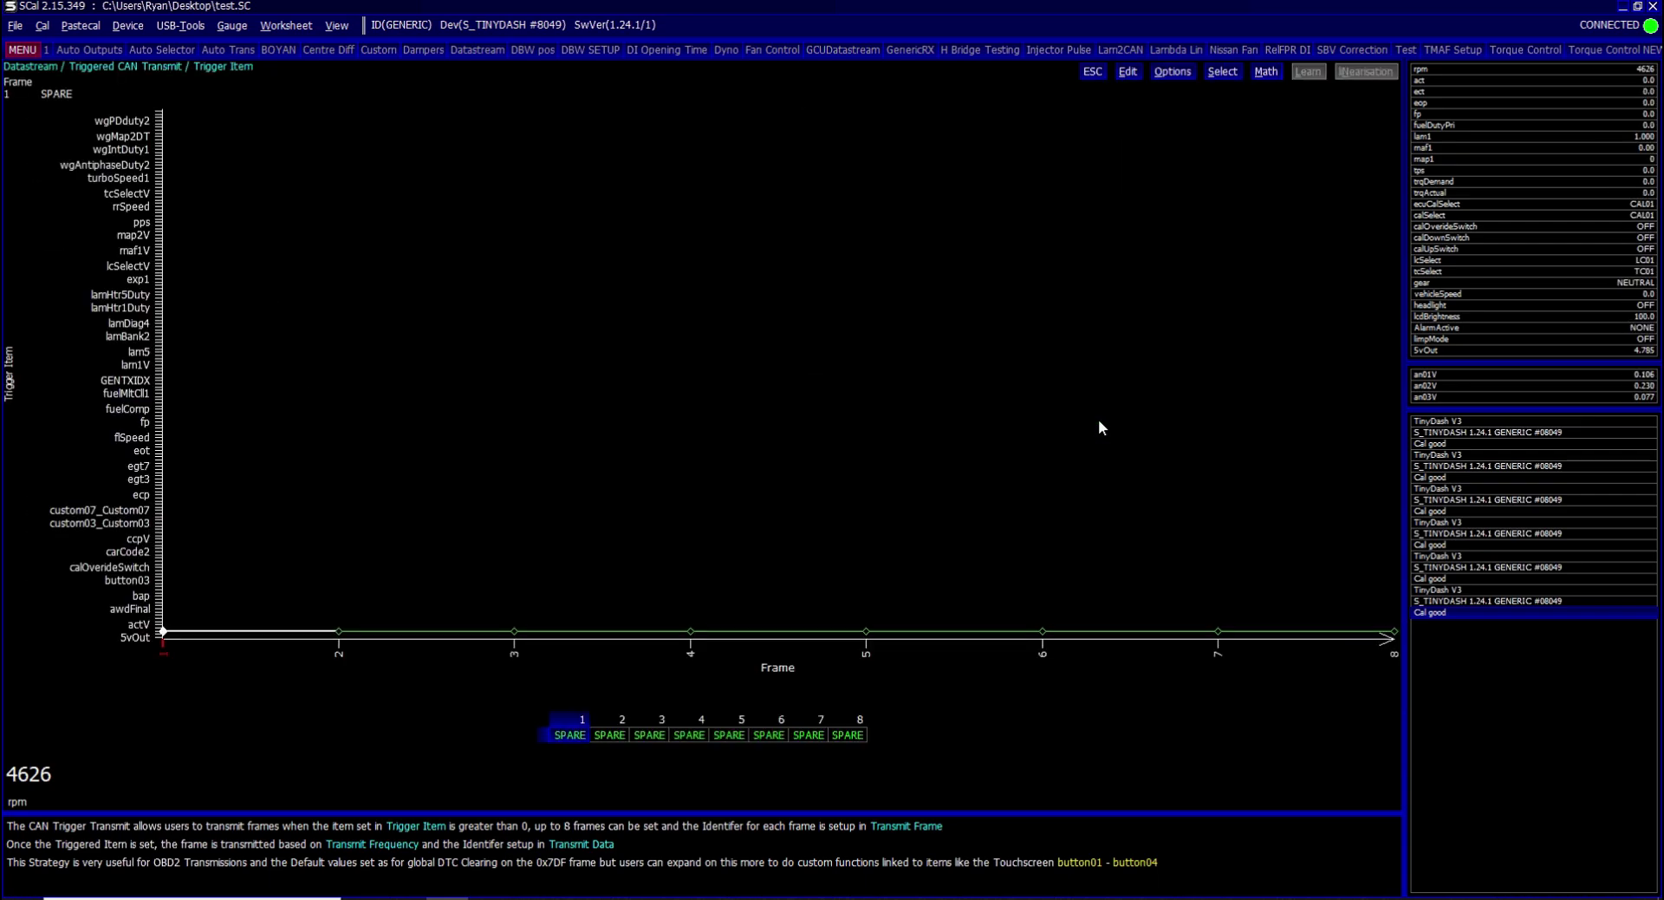
key(Return)
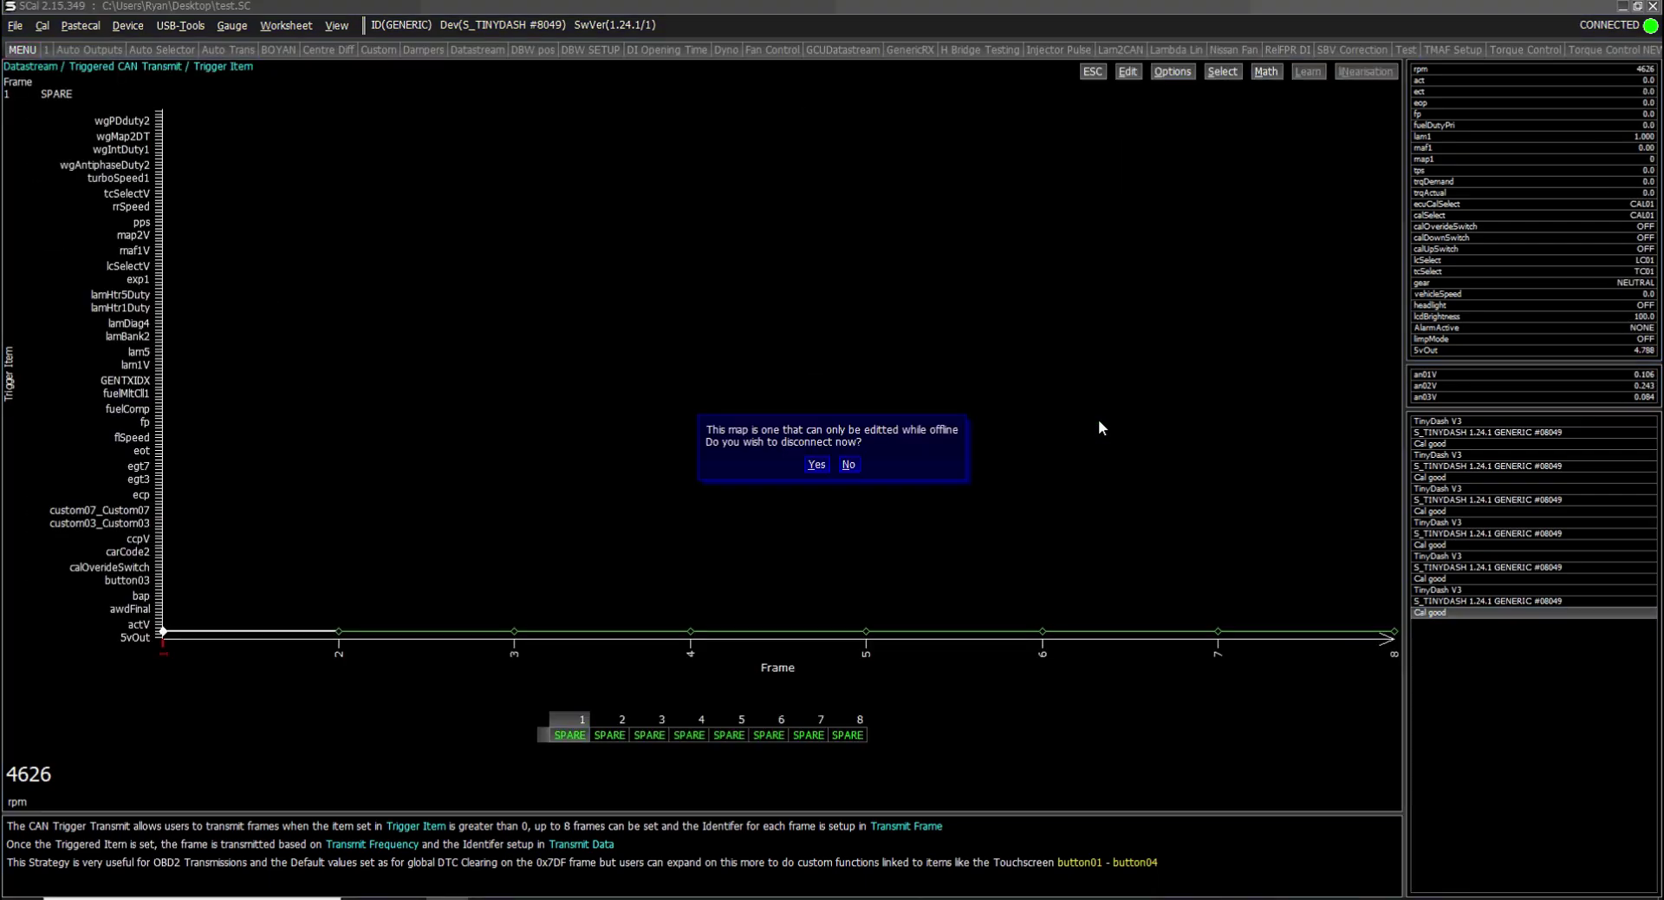
key(Return)
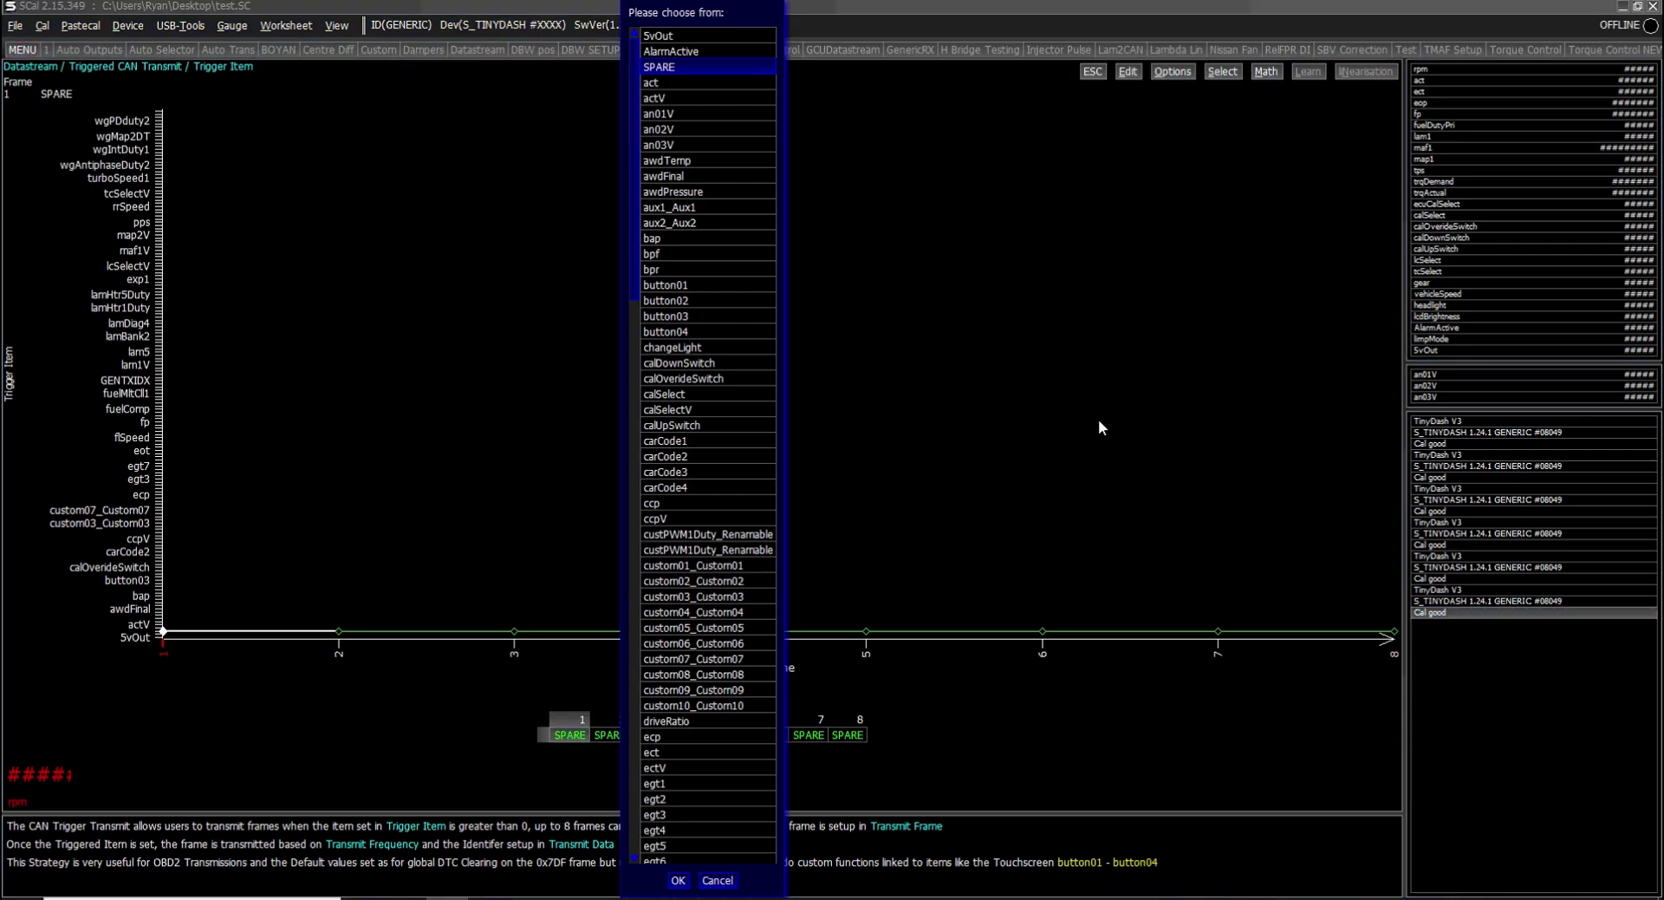
Examine the touchscreen button entries button01 to button04 among the selectable trigger items
key(Down)
key(Down)
key(Down)
key(Down)
key(Down)
key(Down)
key(Down)
key(Down)
key(Down)
key(Down)
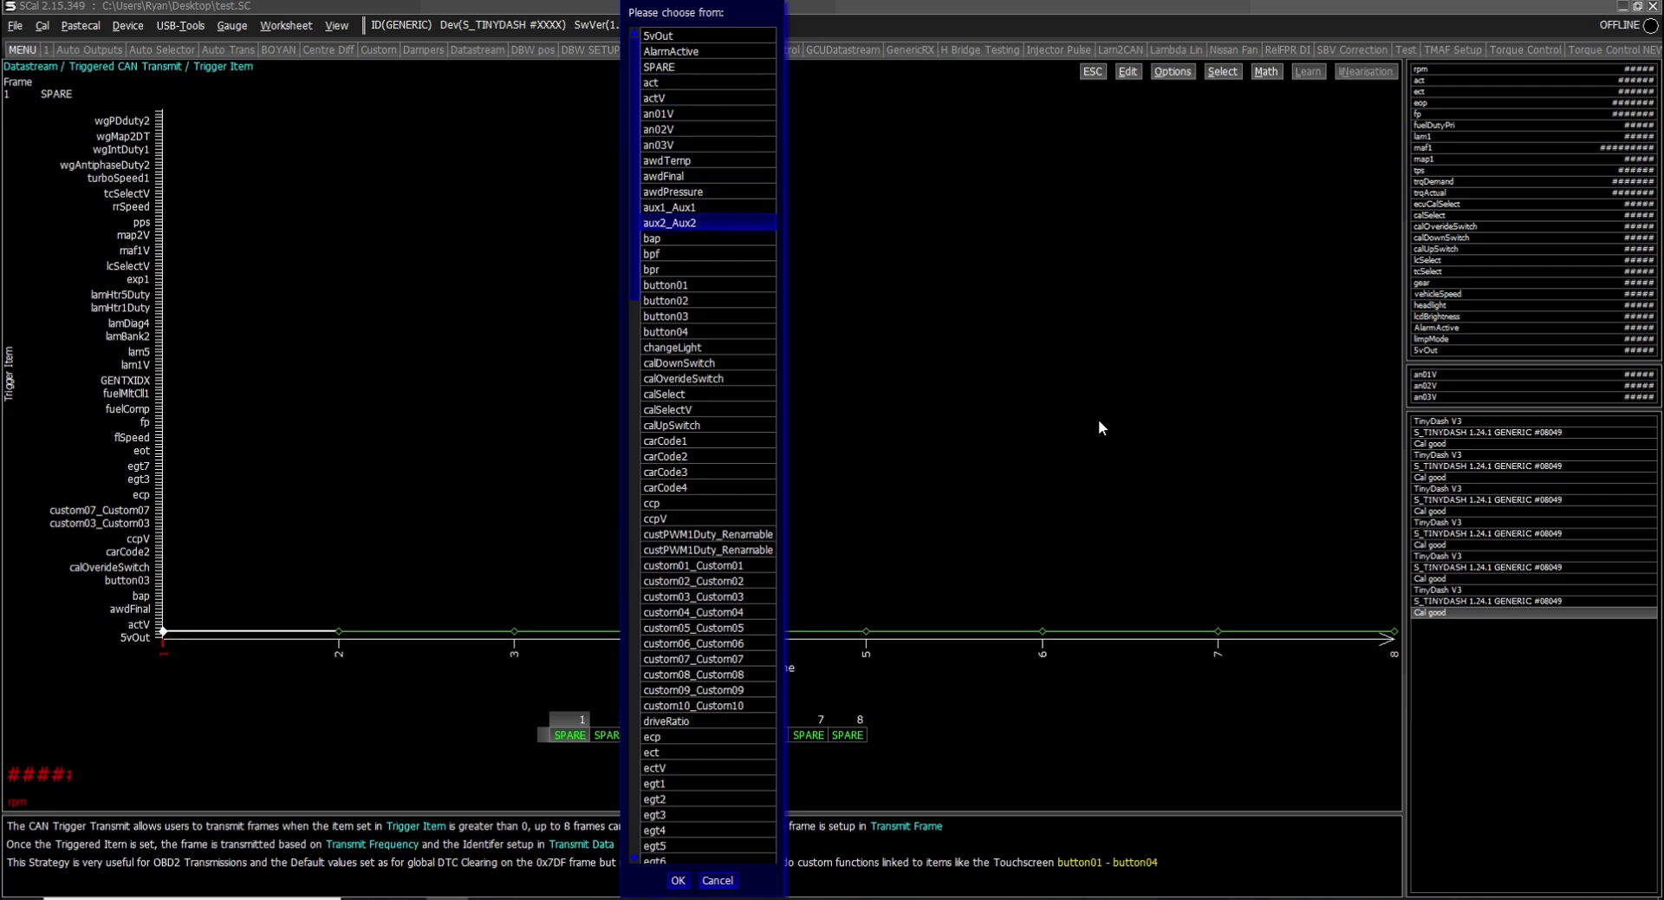
key(Down)
key(Down)
key(Down)
key(Down)
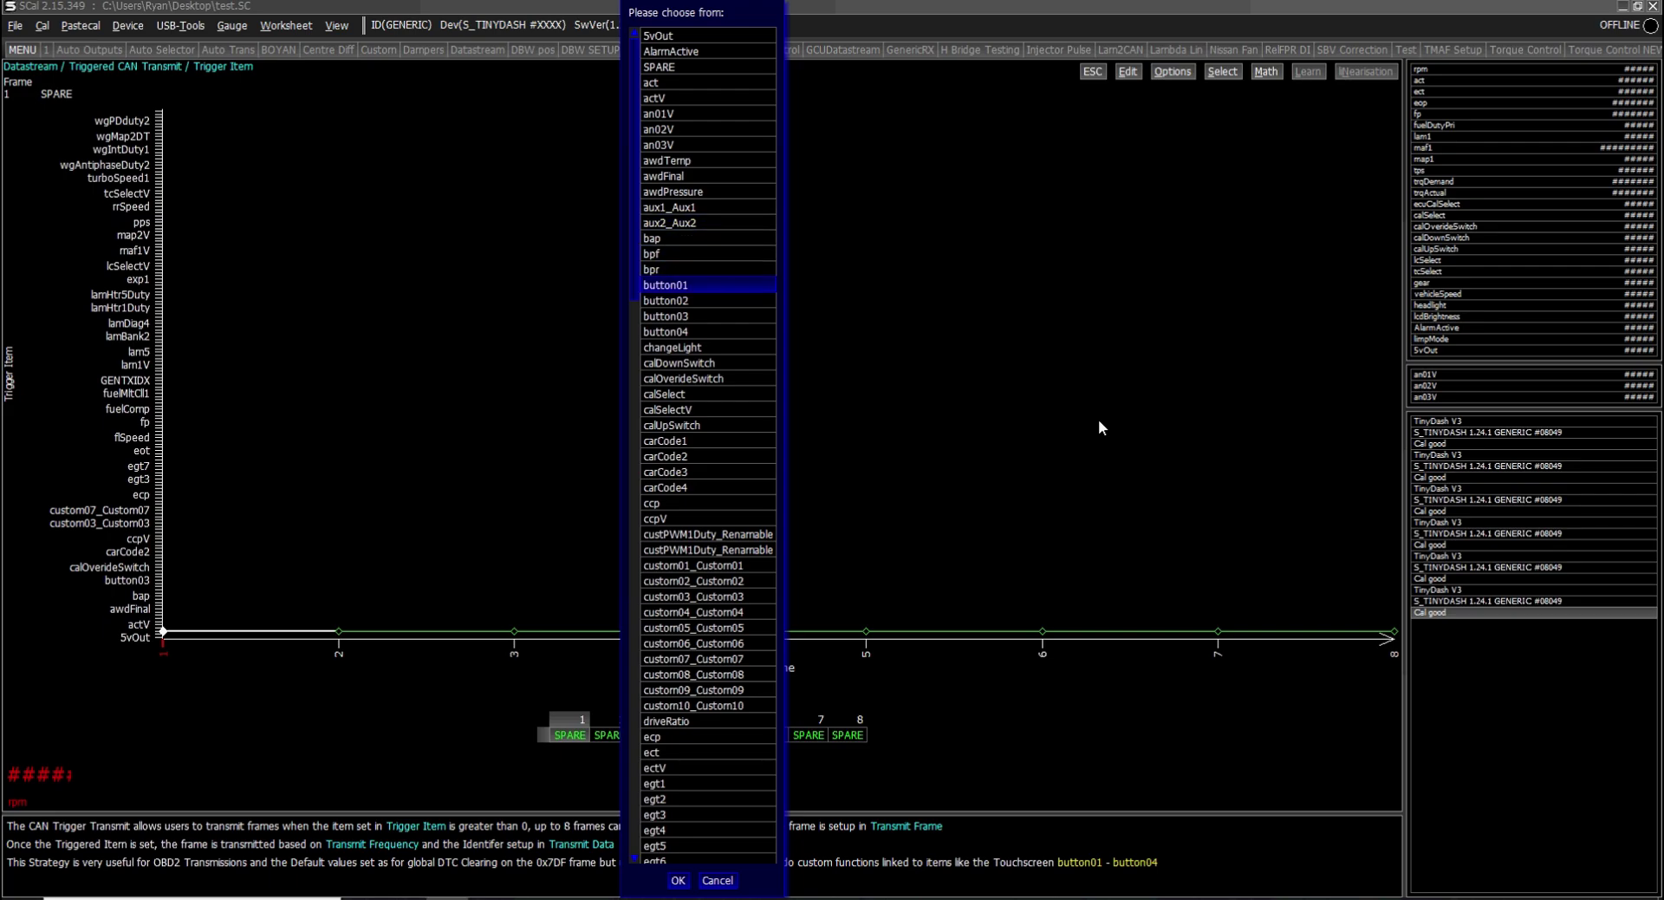
key(Down)
key(Down)
key(Down)
key(Down)
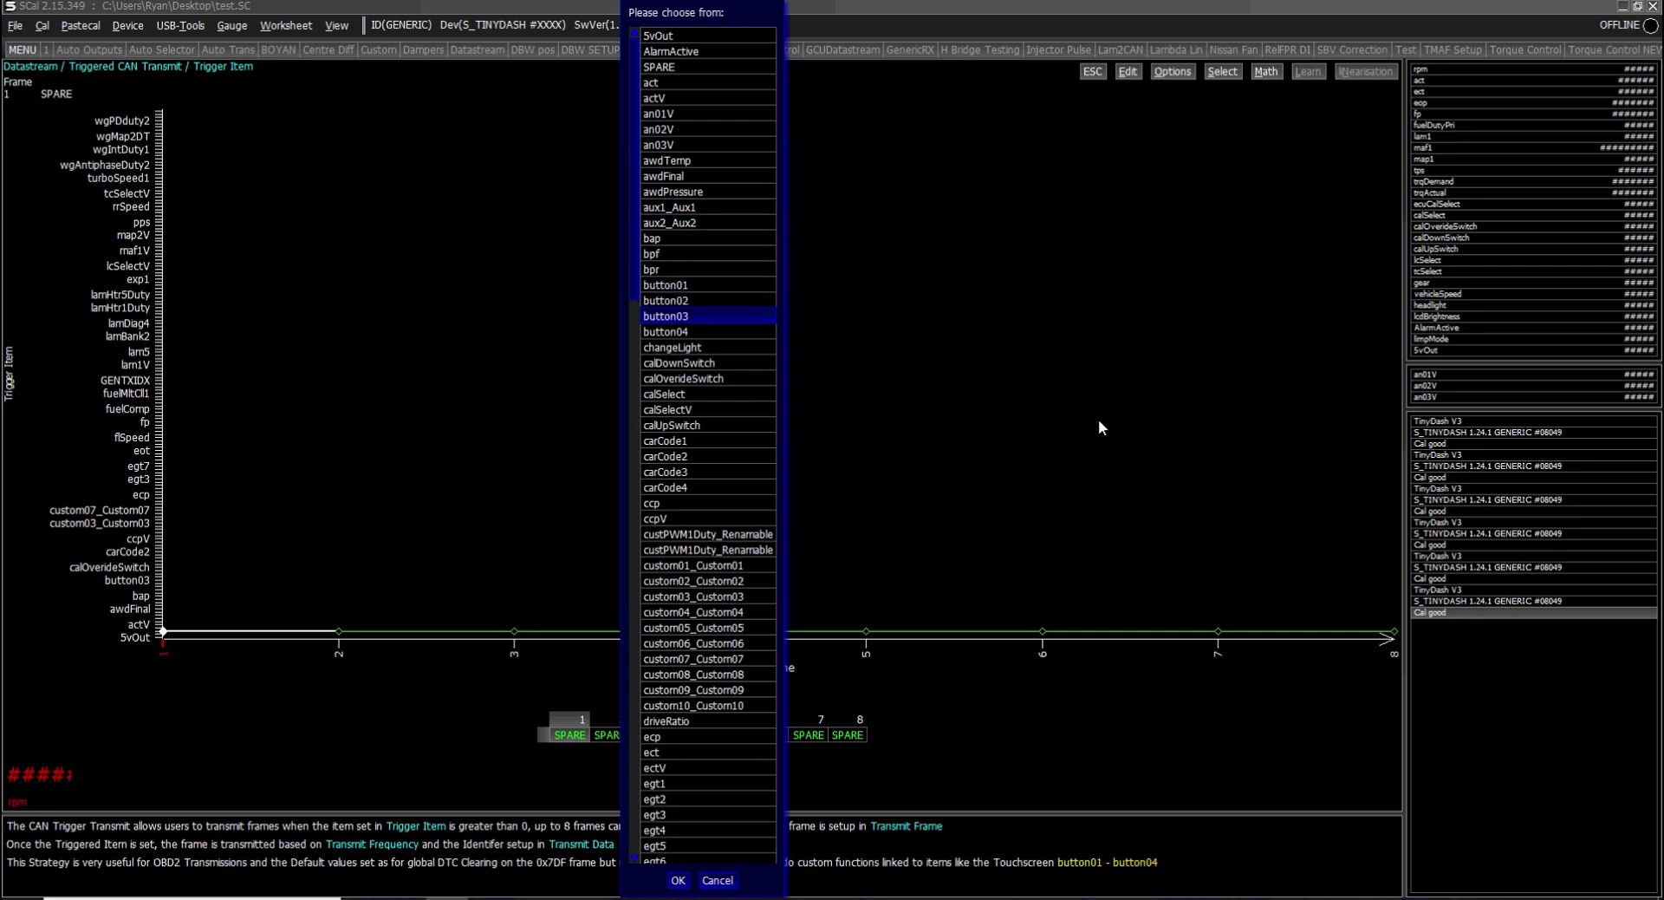
Look through the remaining selectable trigger items, return to the start of the list and close it without assigning an item to frame 1
key(Page_Down)
key(Down)
key(Up)
key(Up)
key(Up)
key(Up)
key(Page_Down)
key(Up)
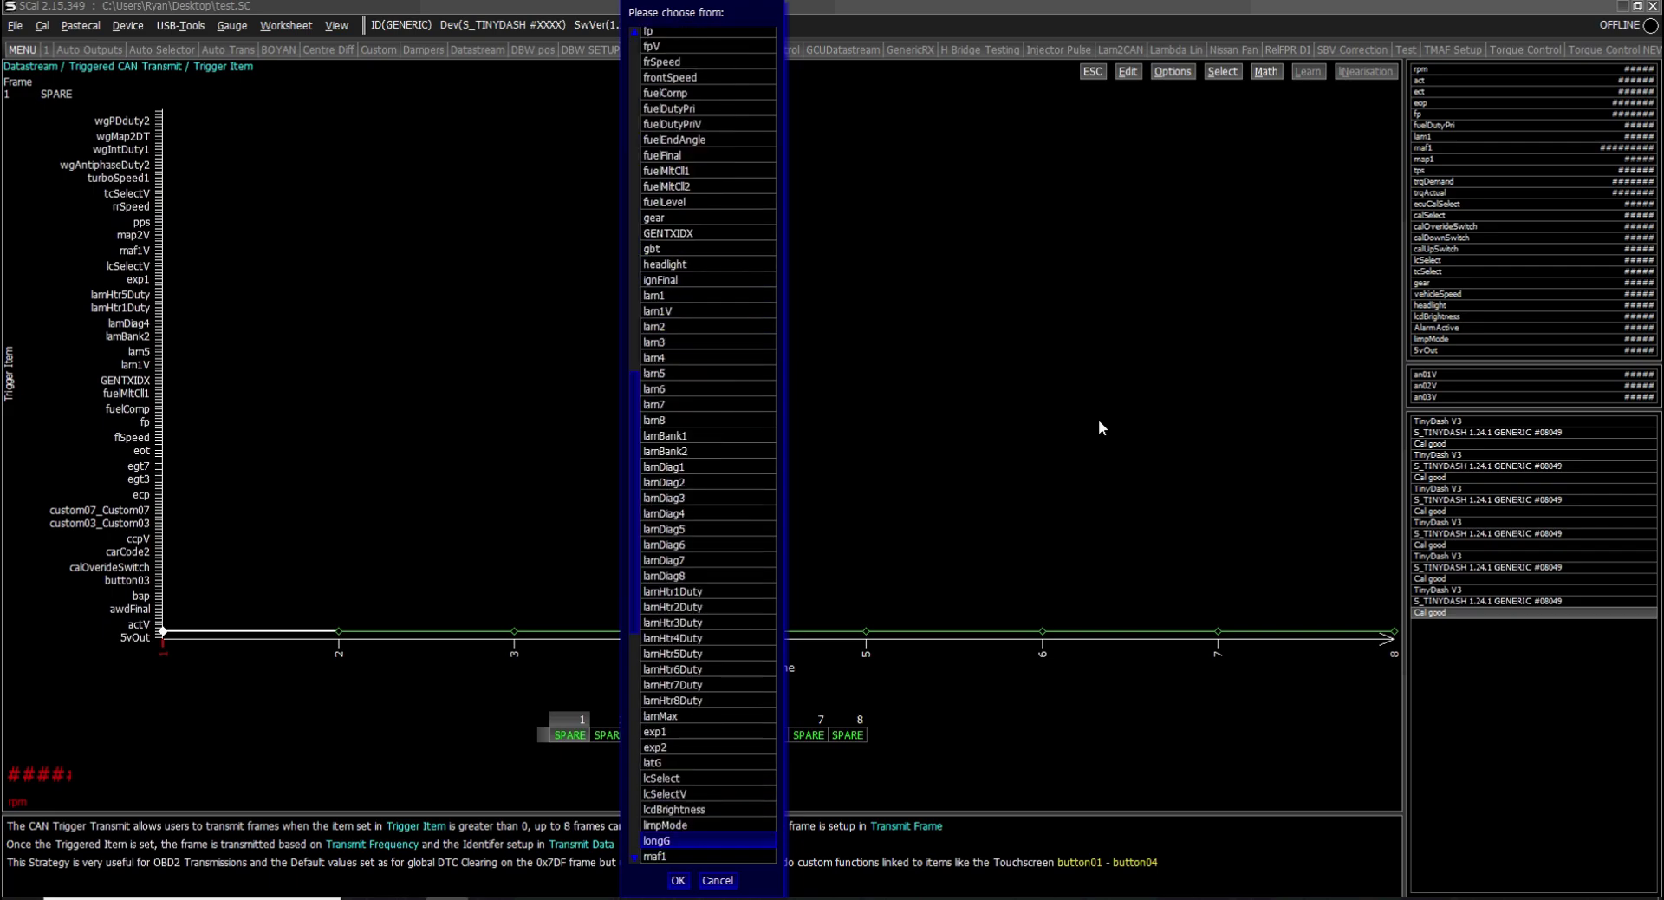
key(Page_Down)
key(Up)
key(Up)
key(Up)
key(Up)
key(Up)
key(Up)
key(Up)
key(Up)
key(Up)
key(Up)
key(Up)
key(Up)
key(Up)
key(Up)
key(Up)
key(Up)
key(Up)
key(Up)
key(Up)
key(Up)
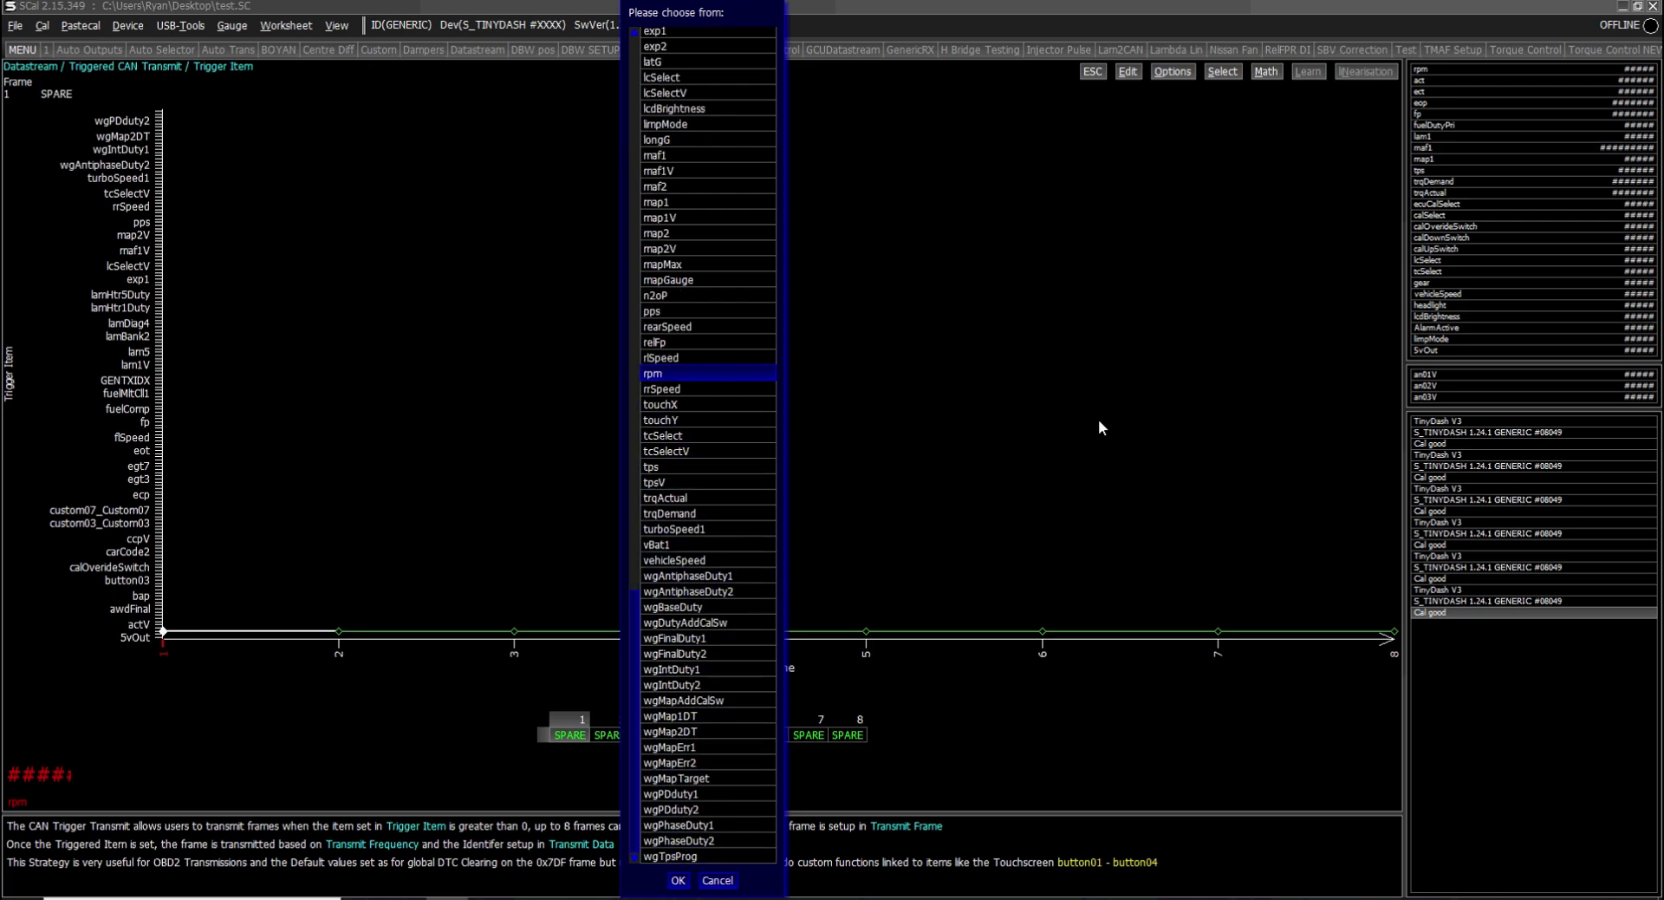
key(Up)
key(Up)
key(Up)
key(Up)
key(Up)
key(Up)
key(Up)
key(Up)
key(Up)
key(Up)
key(Up)
key(Up)
key(Up)
key(Up)
key(Up)
key(Up)
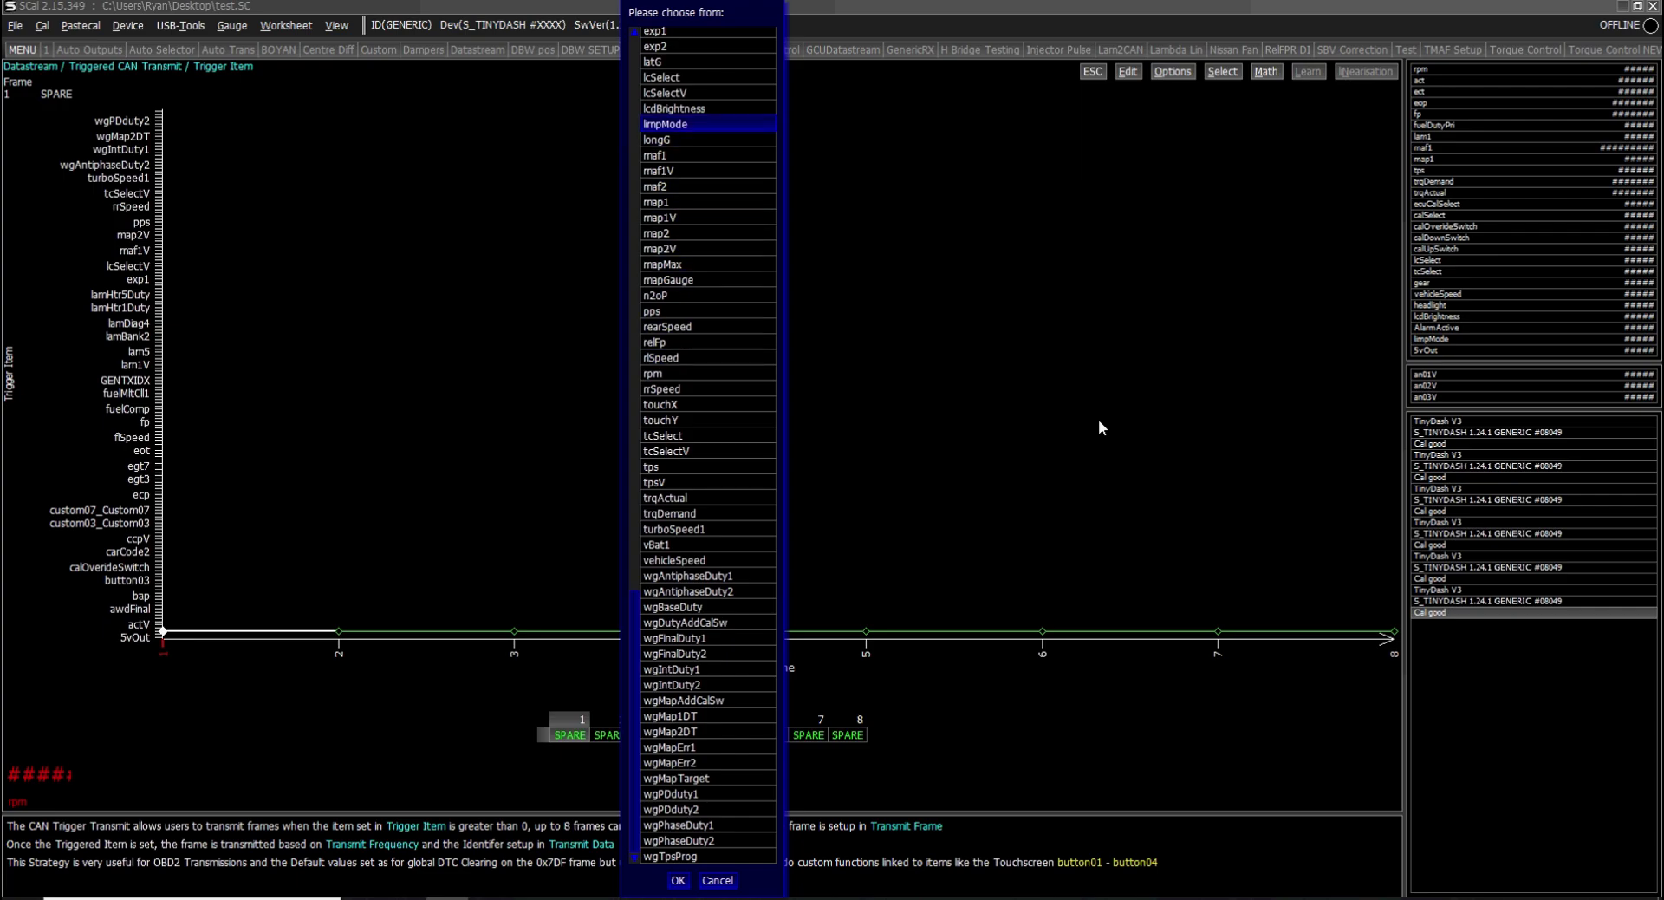
key(Home)
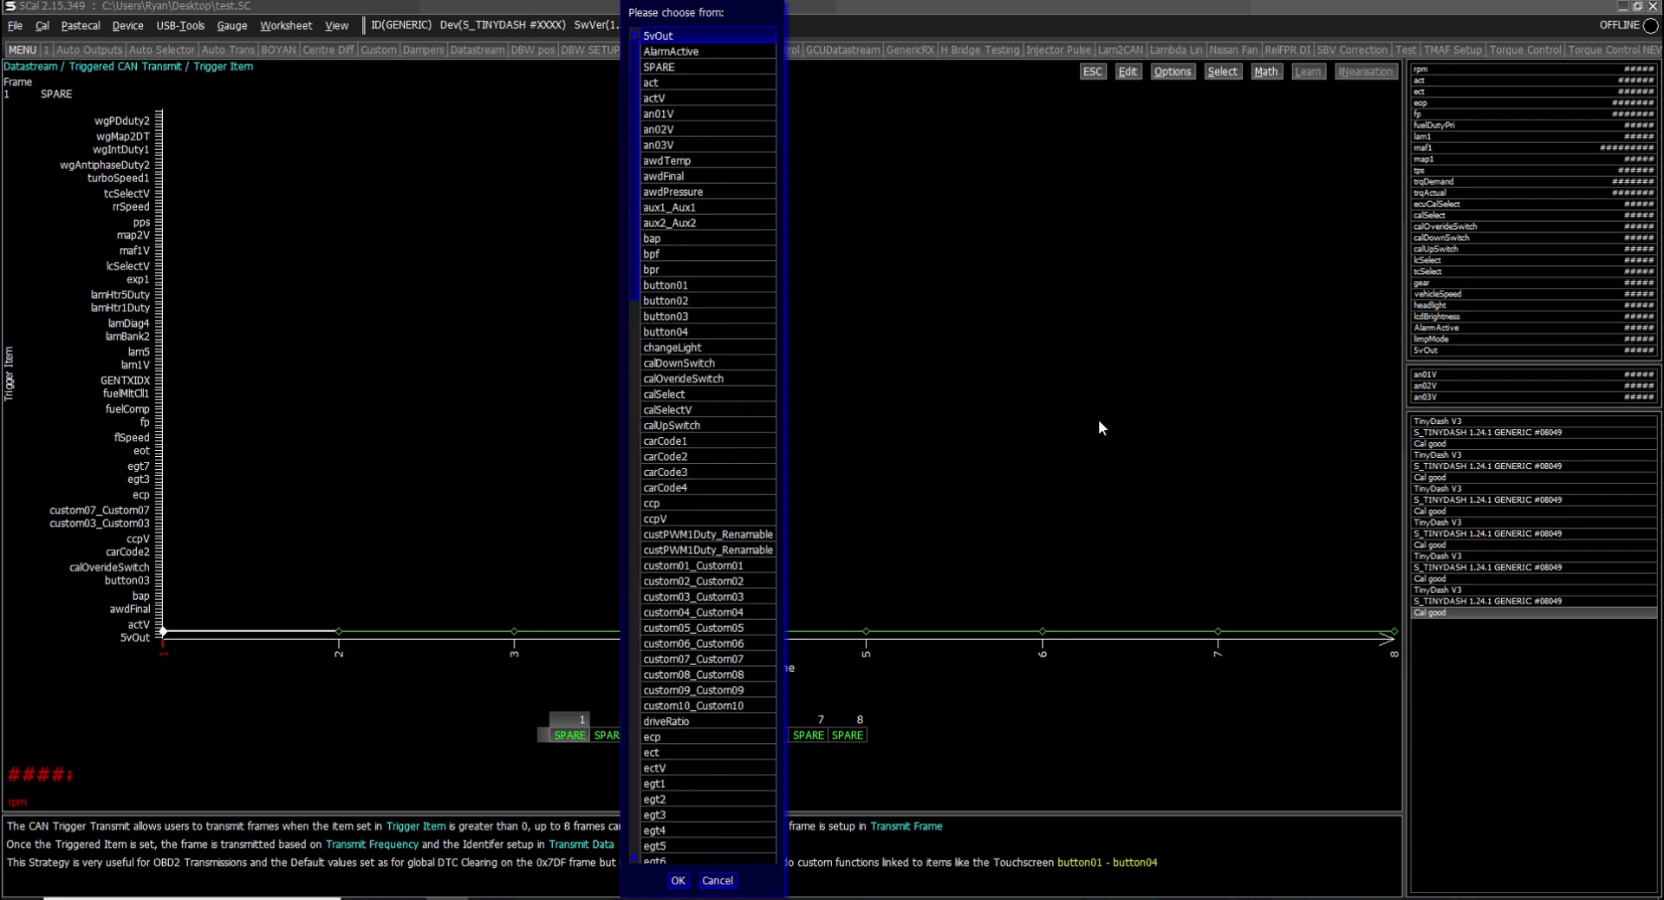
key(Return)
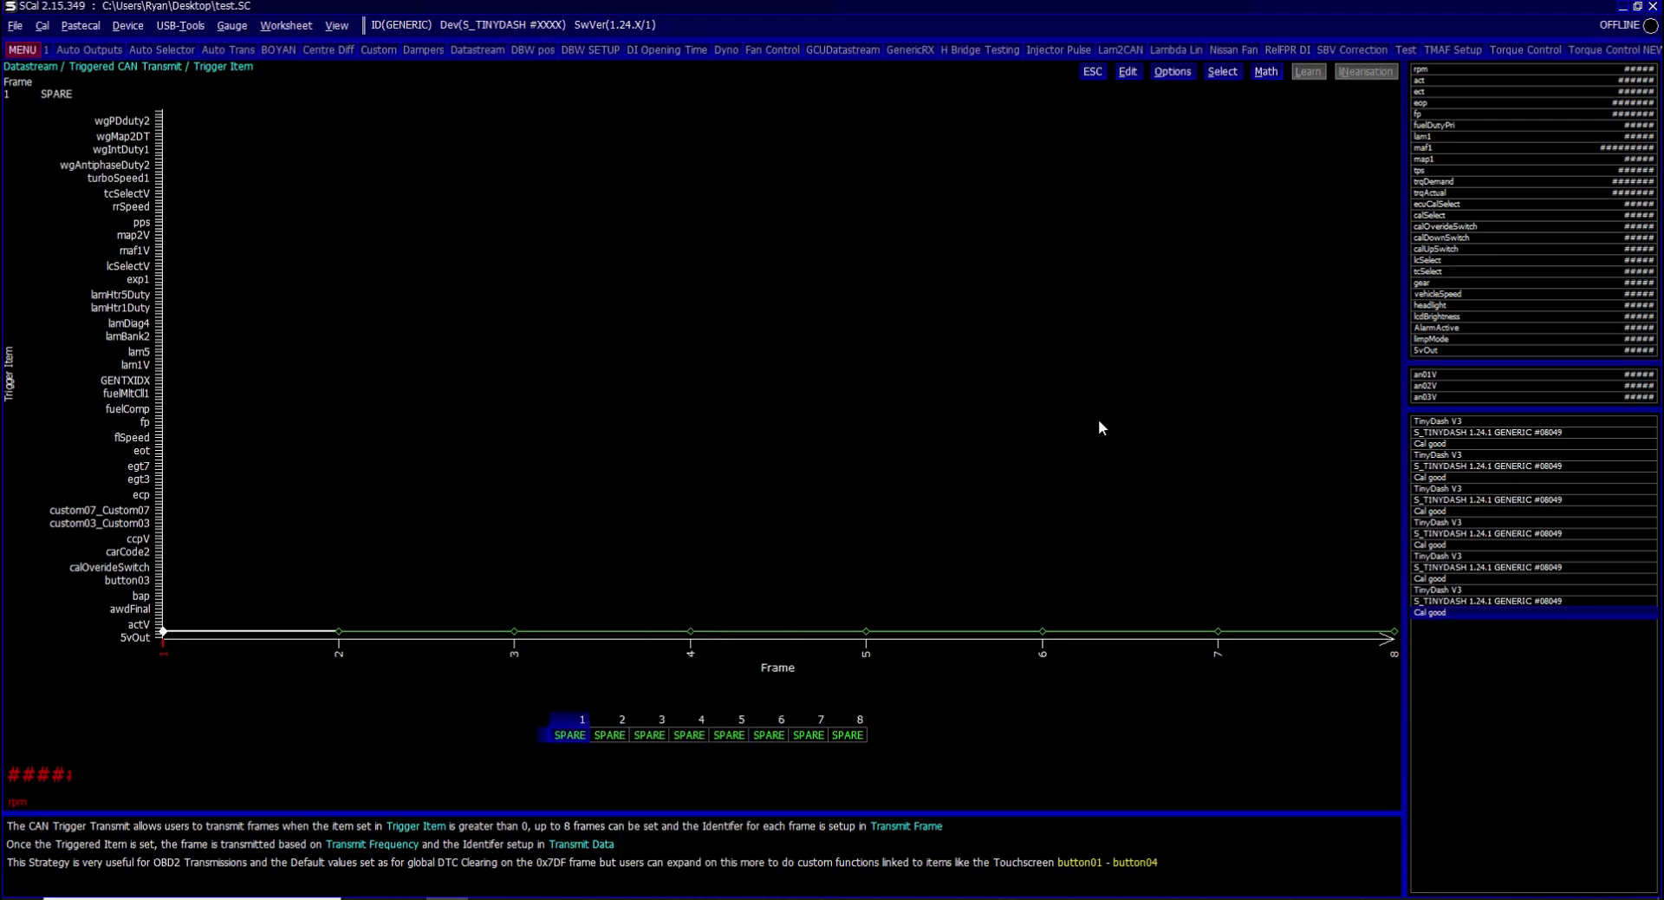